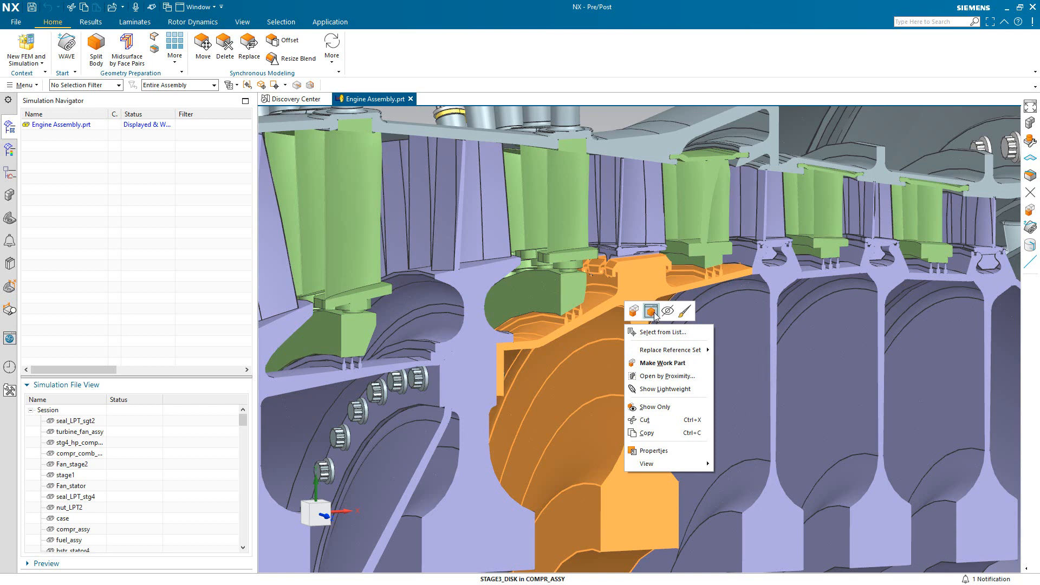
- Open the STAGE3_DISK component of COMPR_ASSY in its own window and switch to the Pre/Post application
click(653, 312)
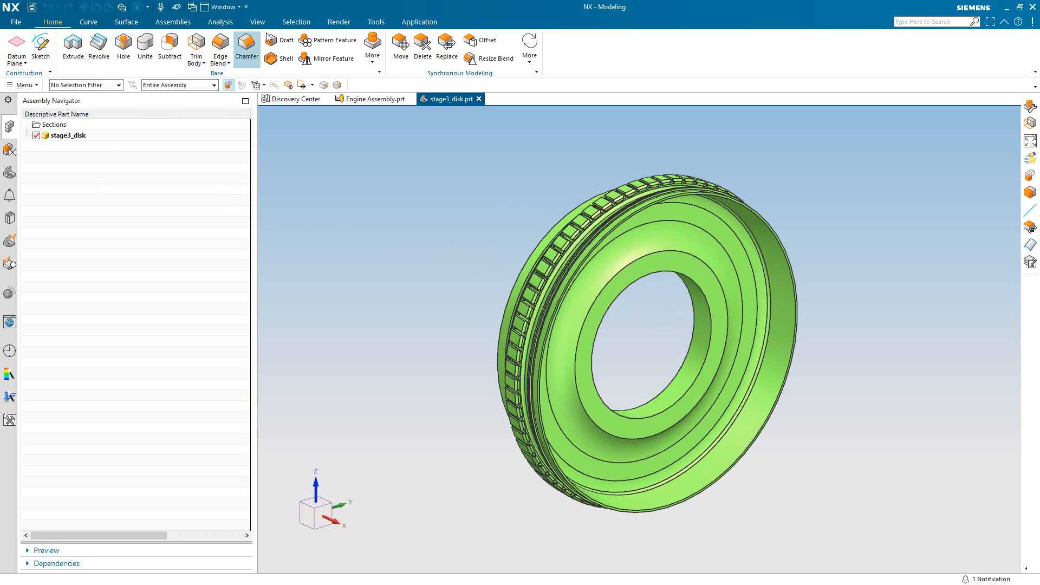
click(417, 23)
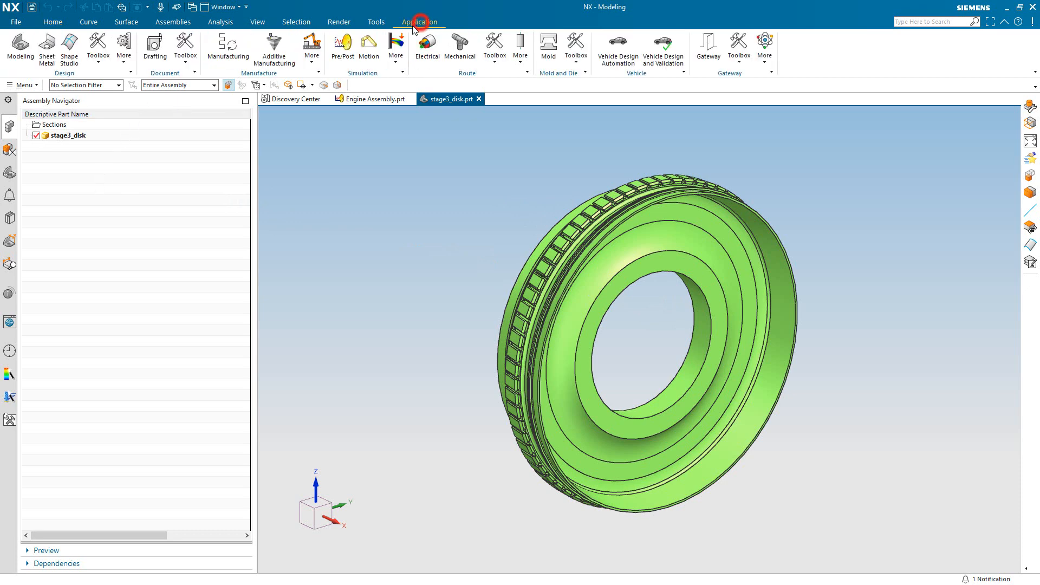
click(343, 44)
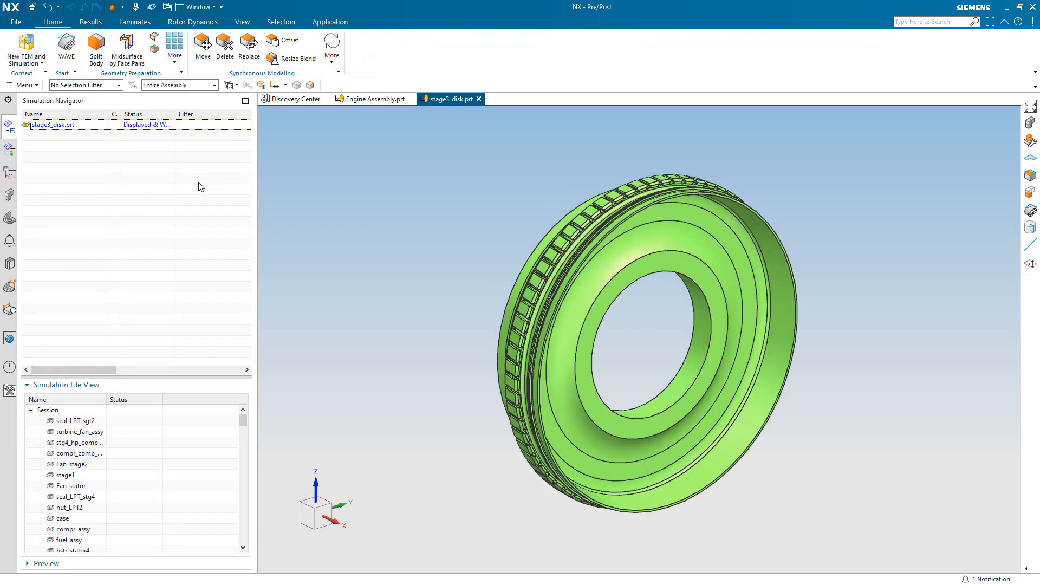
- Create a new FEM file stage3_disk_fem3.fem for stage3_disk.prt from the Simcenter Nastran template in inches
right_click(62, 126)
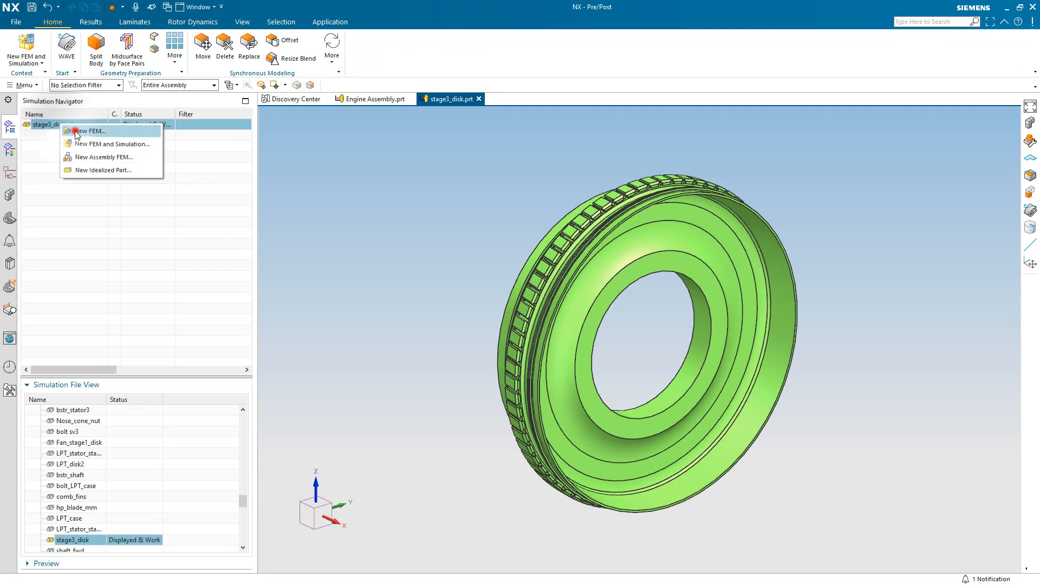
click(76, 133)
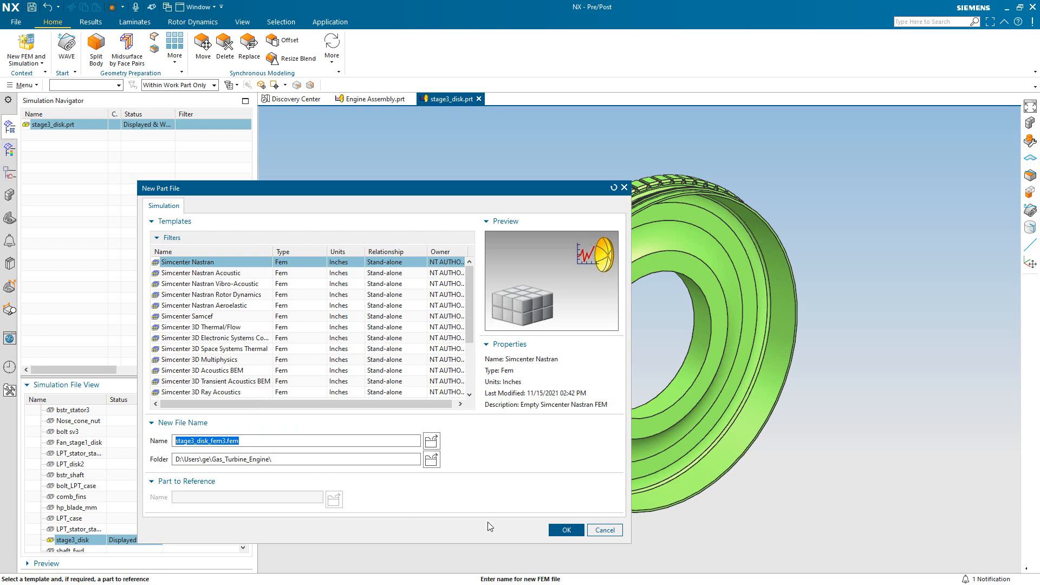
click(564, 533)
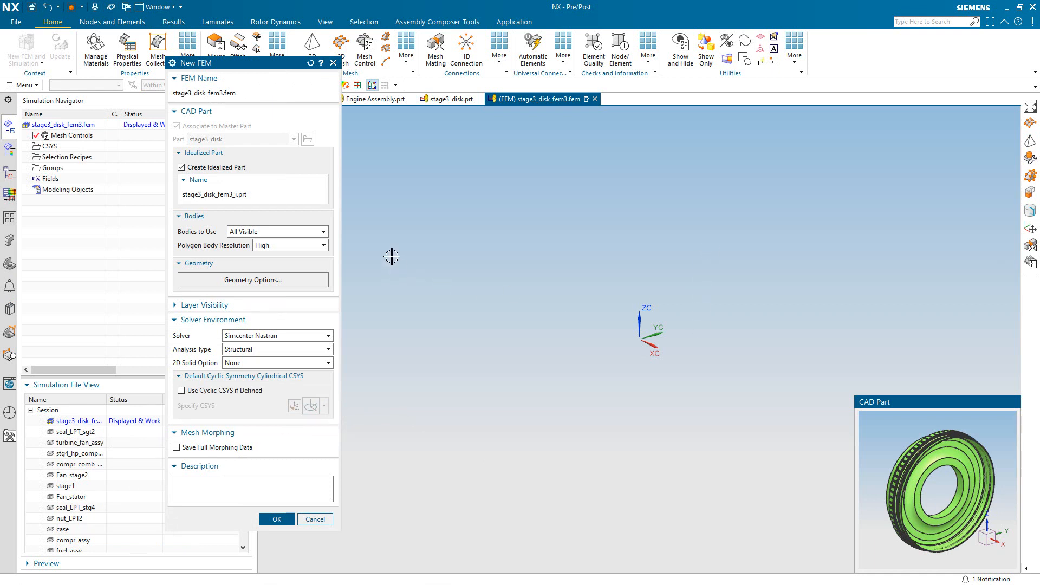
- Create the FEM with Bodies to Use set to None, High polygon resolution, and a cyclic CSYS defined from the disk's inner bore edge
click(324, 232)
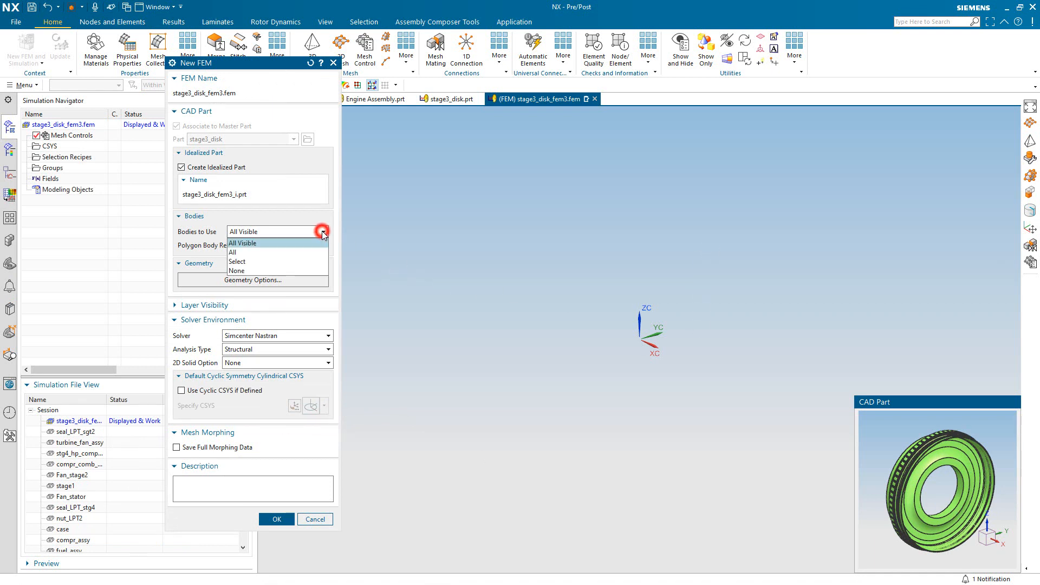
click(313, 270)
click(300, 246)
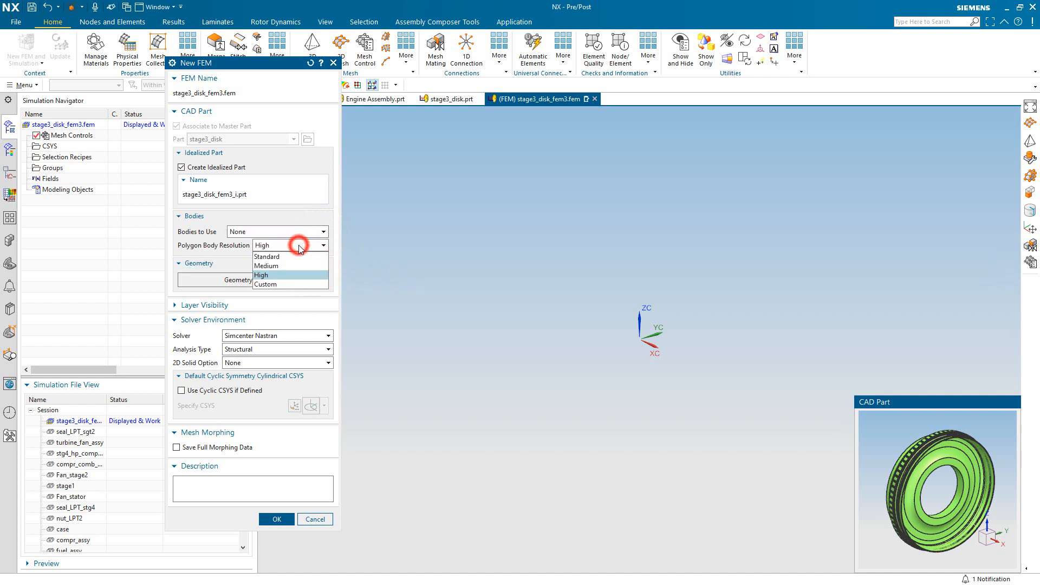
click(298, 245)
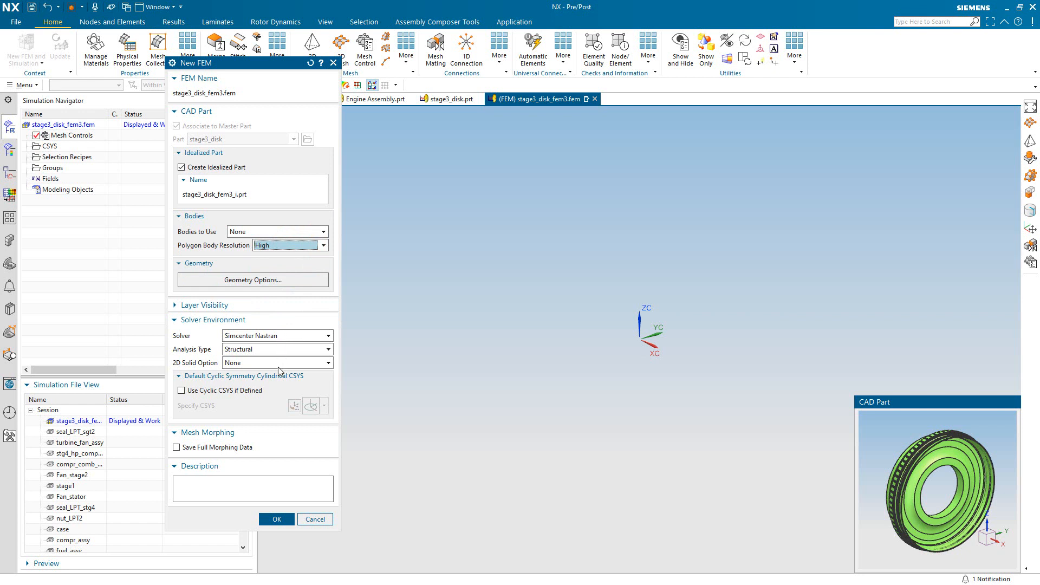
click(234, 391)
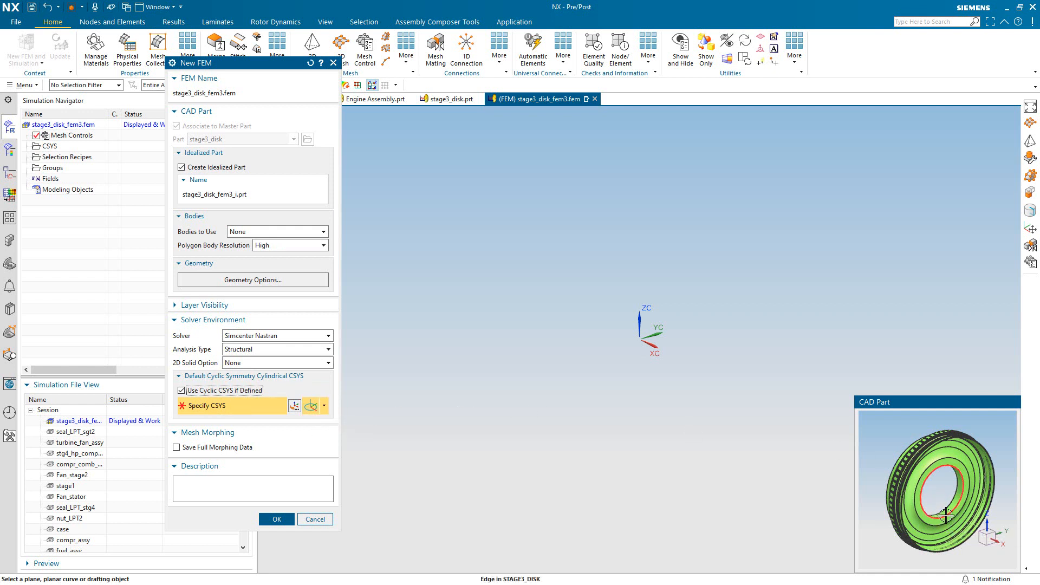
click(924, 486)
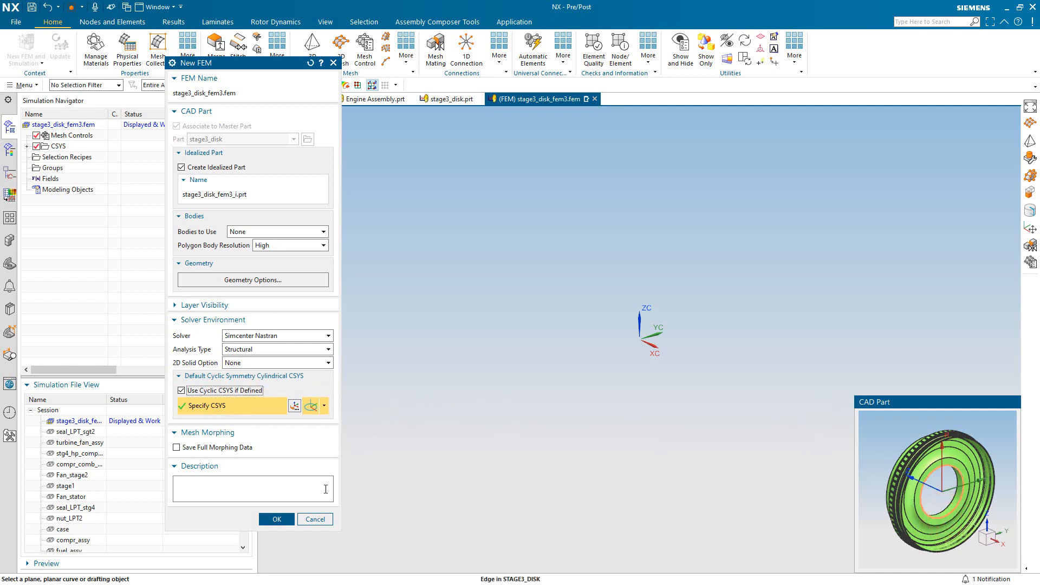
click(290, 520)
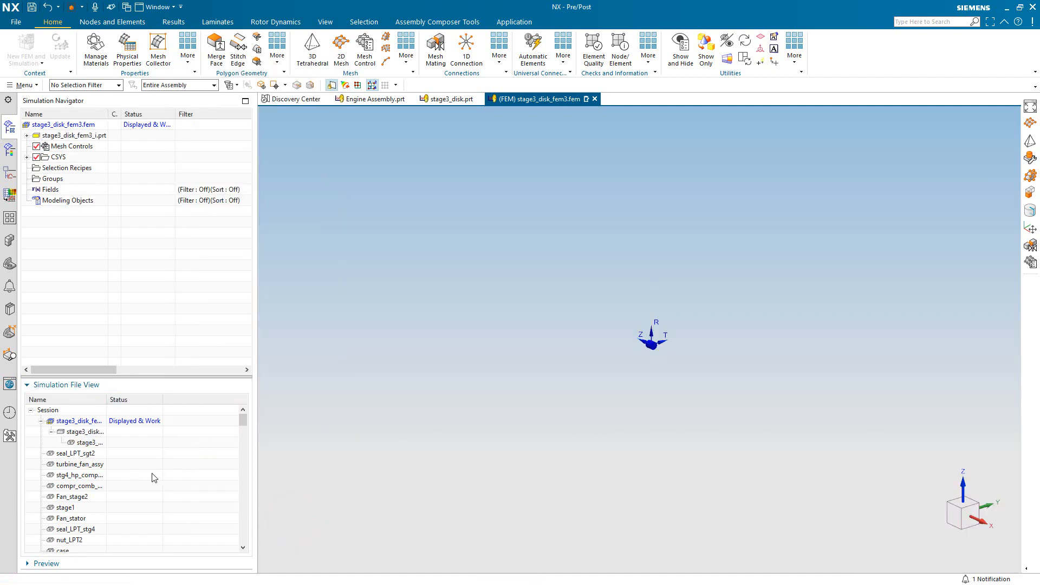
- Open the idealized part stage3_disk_fem3_i, dismiss the warning, and widen the name column to fit the file names
double_click(76, 432)
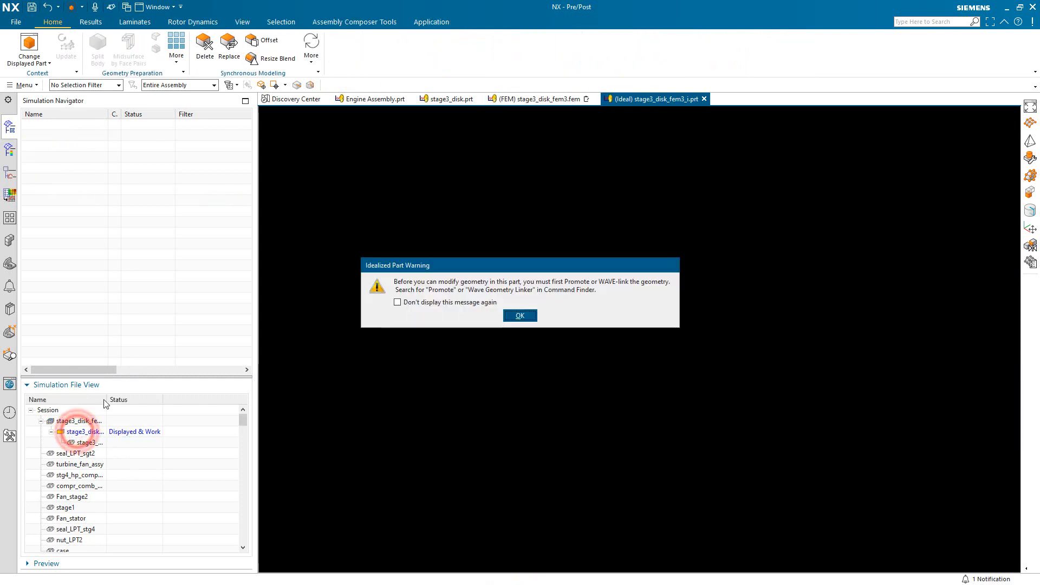
click(517, 318)
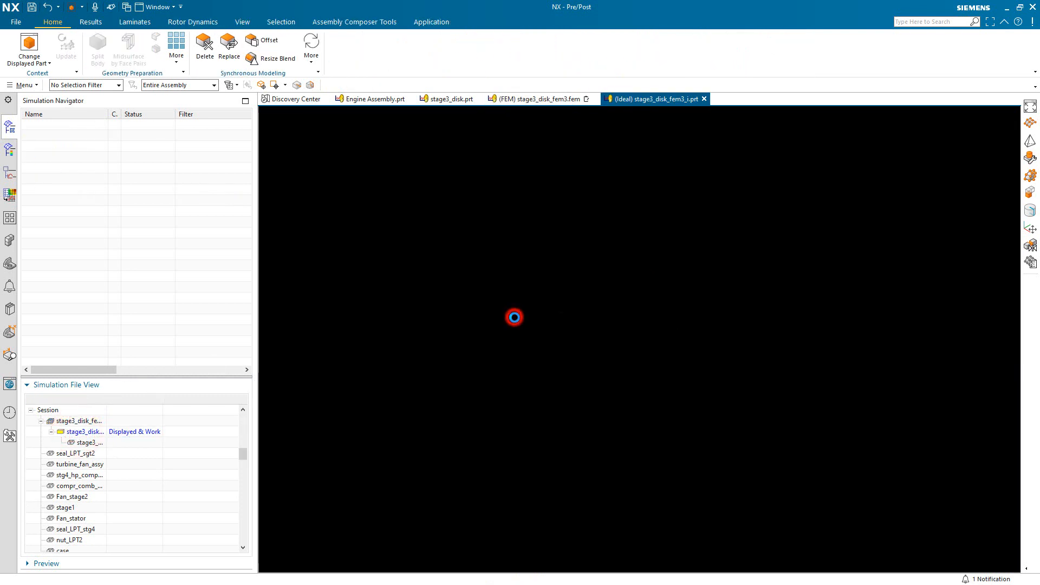
double_click(105, 399)
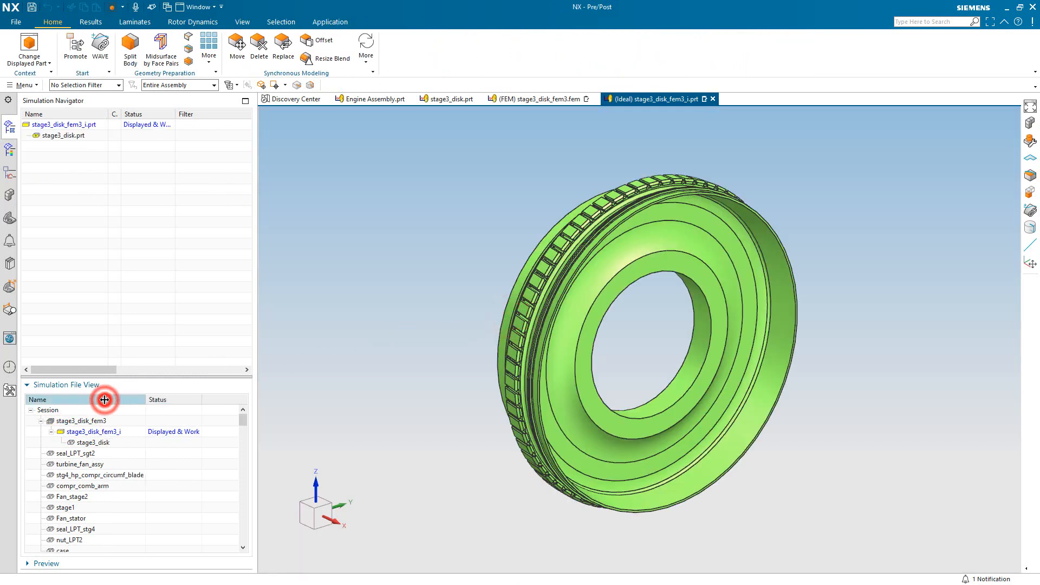
- Set the idealized part's work layer to 11 in the layer settings
click(24, 85)
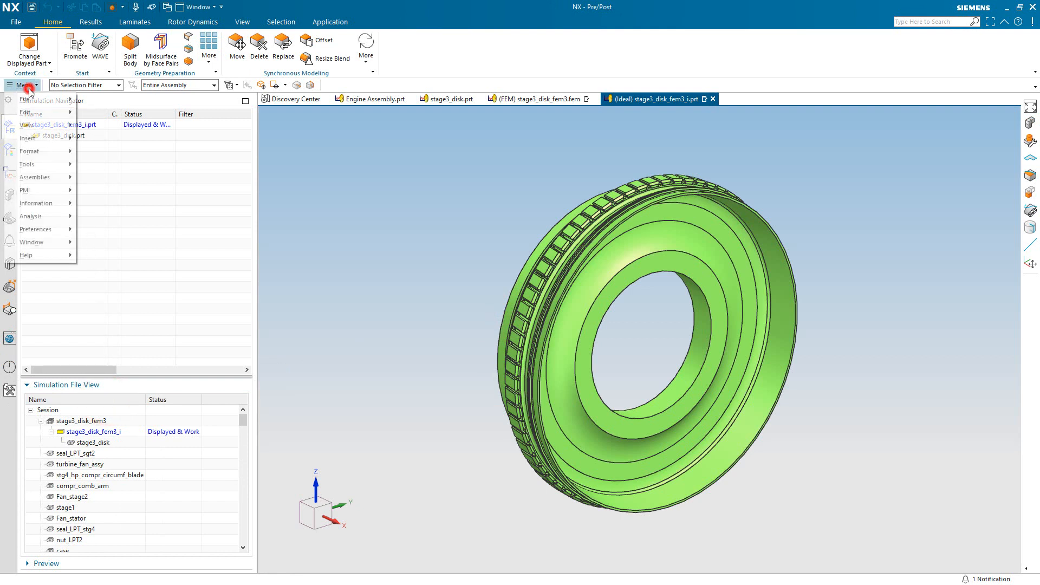
click(38, 151)
click(105, 152)
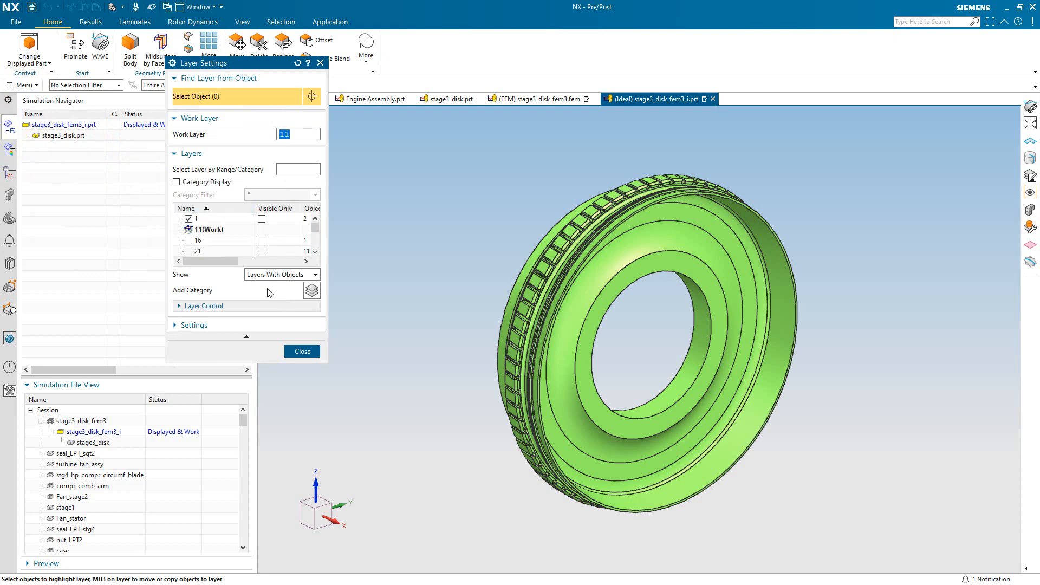
click(303, 354)
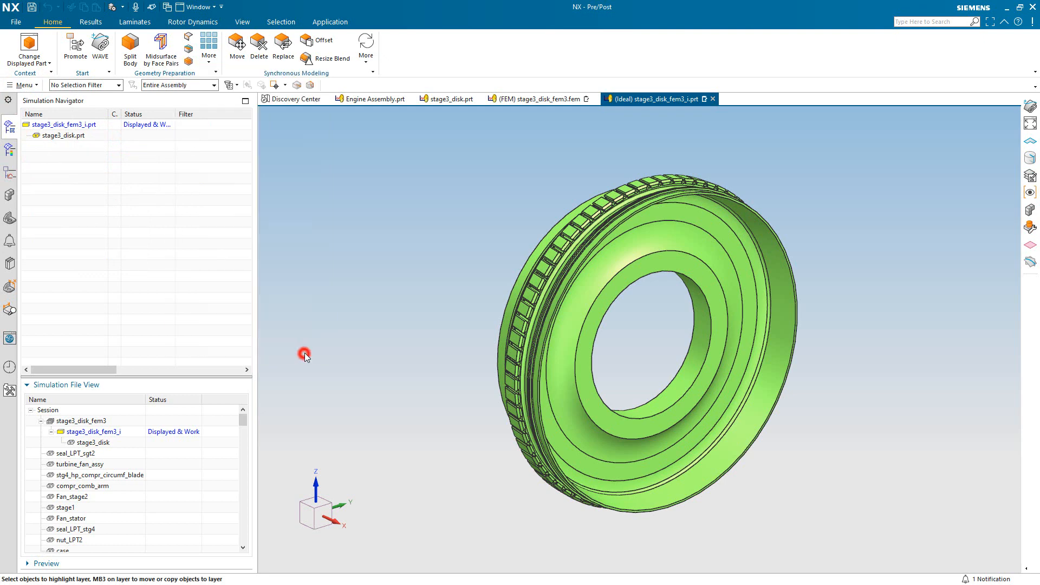
- Link the disk's solid body into the idealized part with the WAVE Geometry Linker
click(100, 50)
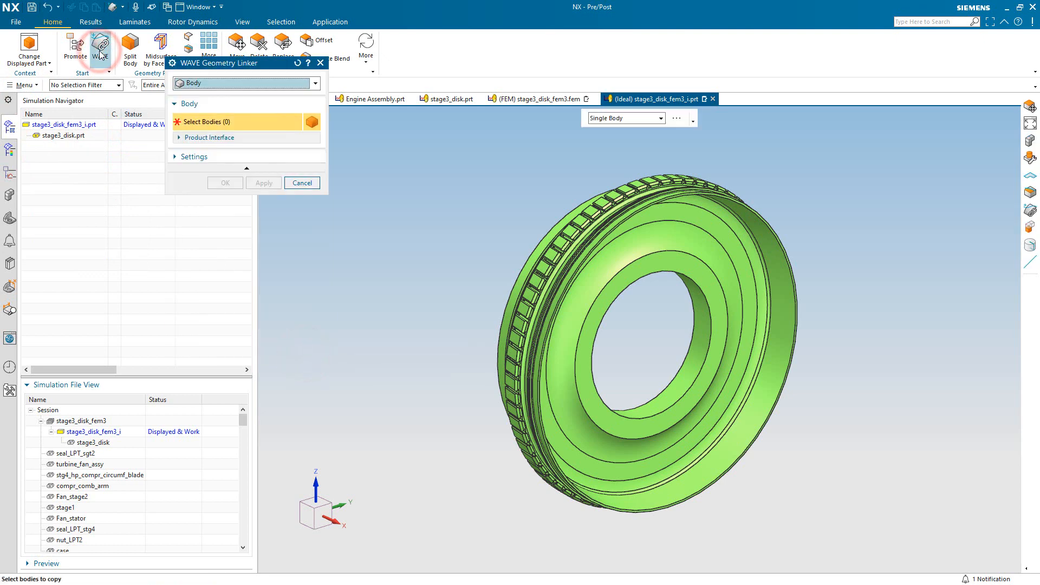
click(589, 271)
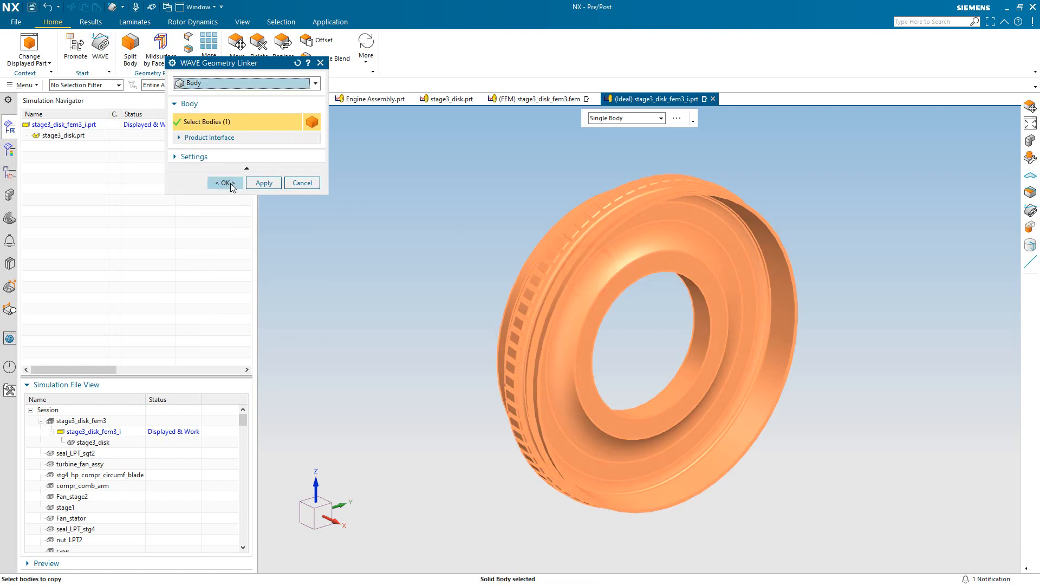
click(228, 183)
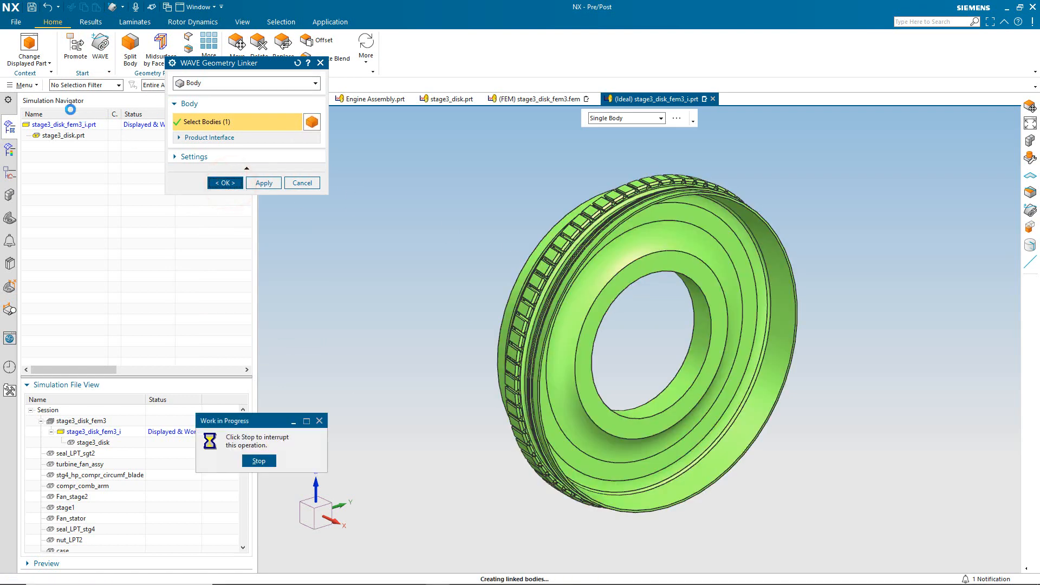
- Turn off layer 1 and make layer 12 the work layer
click(26, 85)
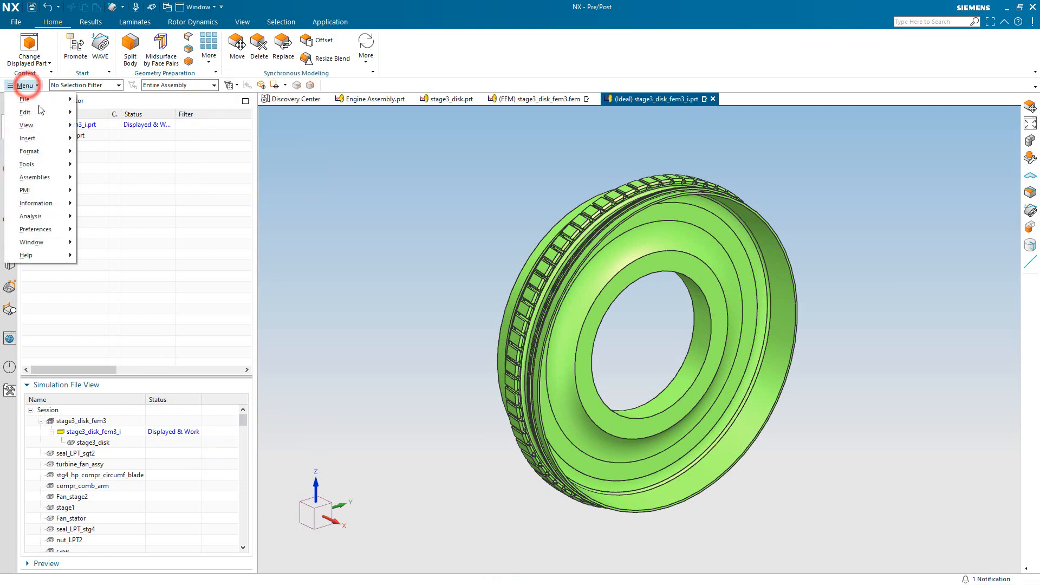
click(49, 152)
click(87, 152)
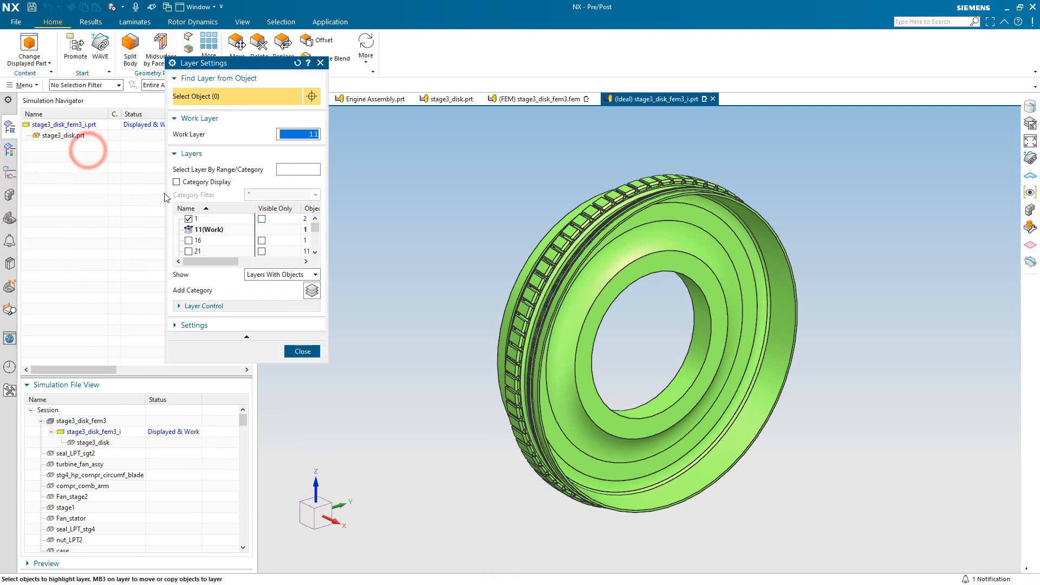
click(189, 218)
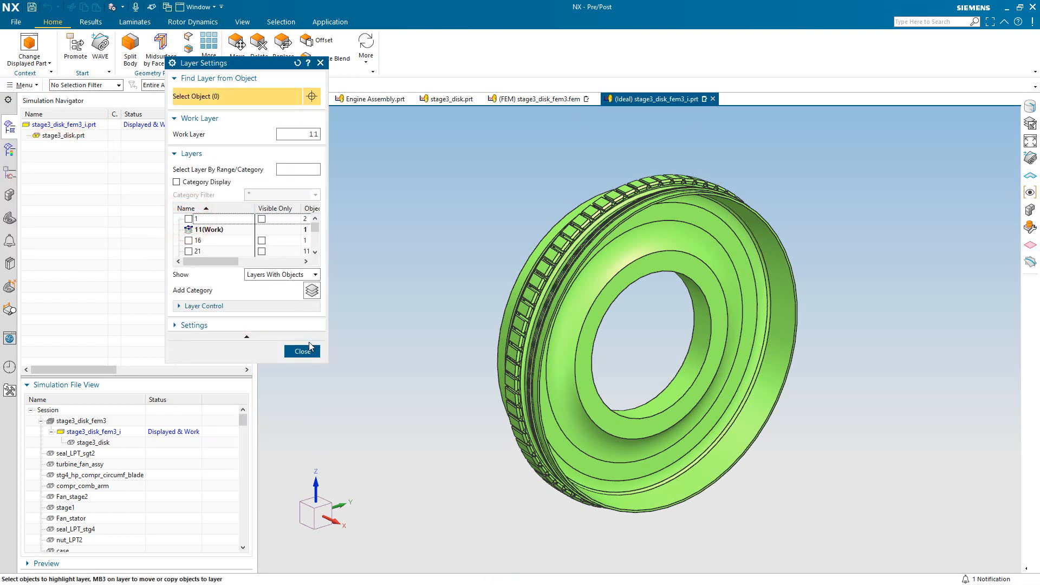
double_click(314, 135)
text(12)
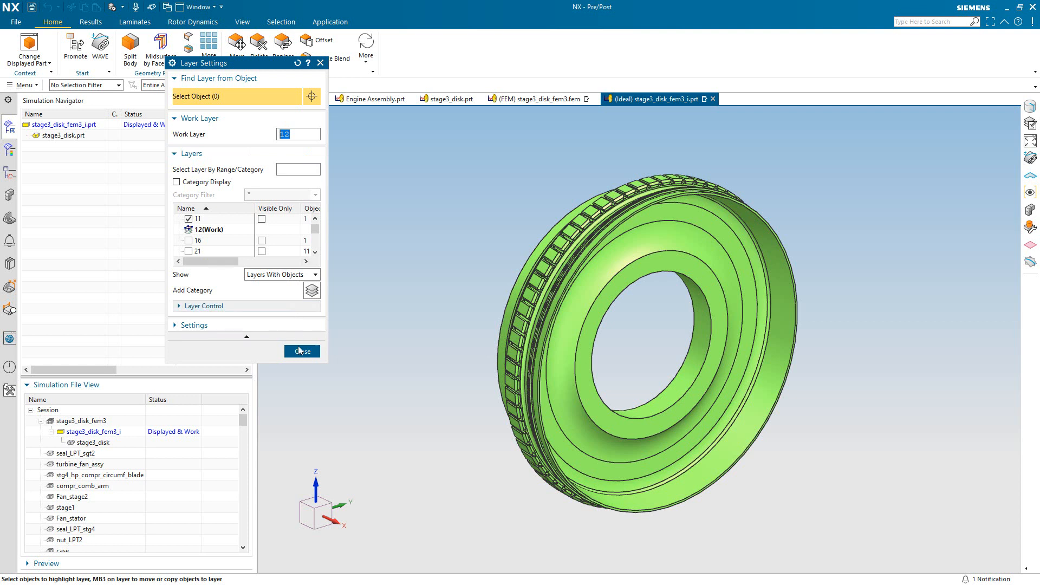
click(300, 352)
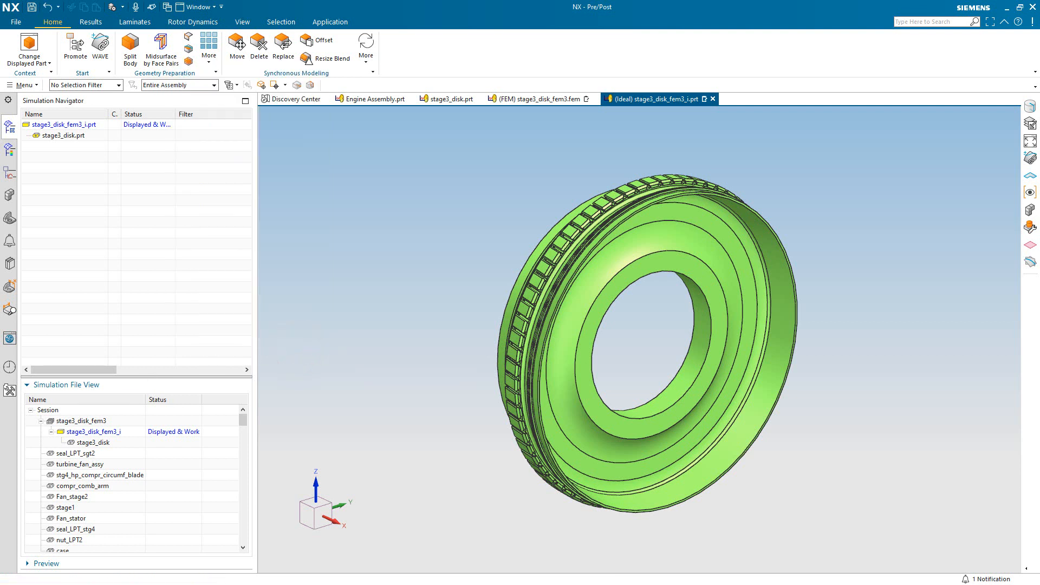
- Section the view of the disk with one Z plane, cap it in the body color, and examine the rim's cross-section up close
click(245, 22)
click(402, 47)
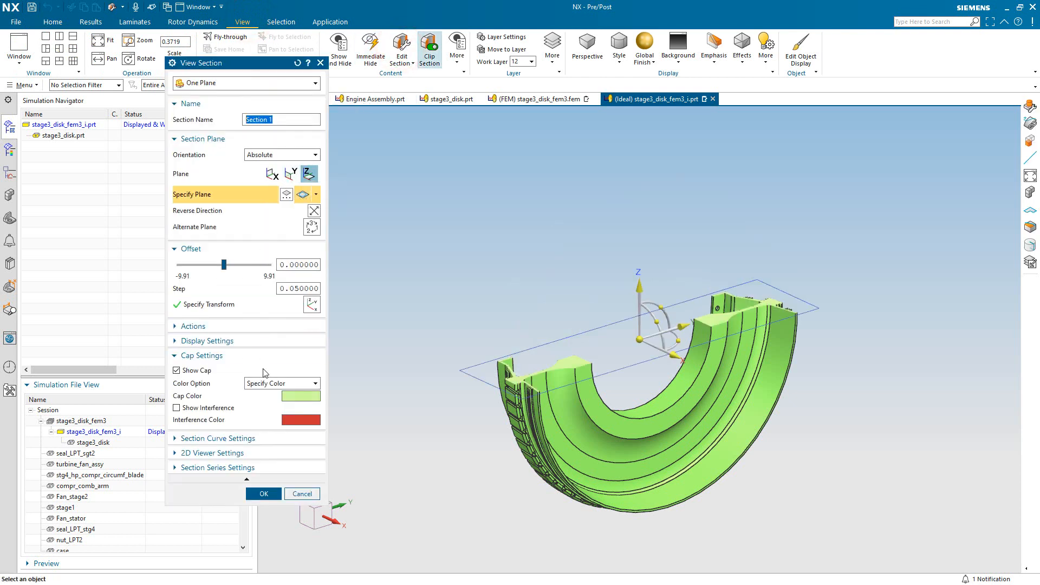
click(276, 384)
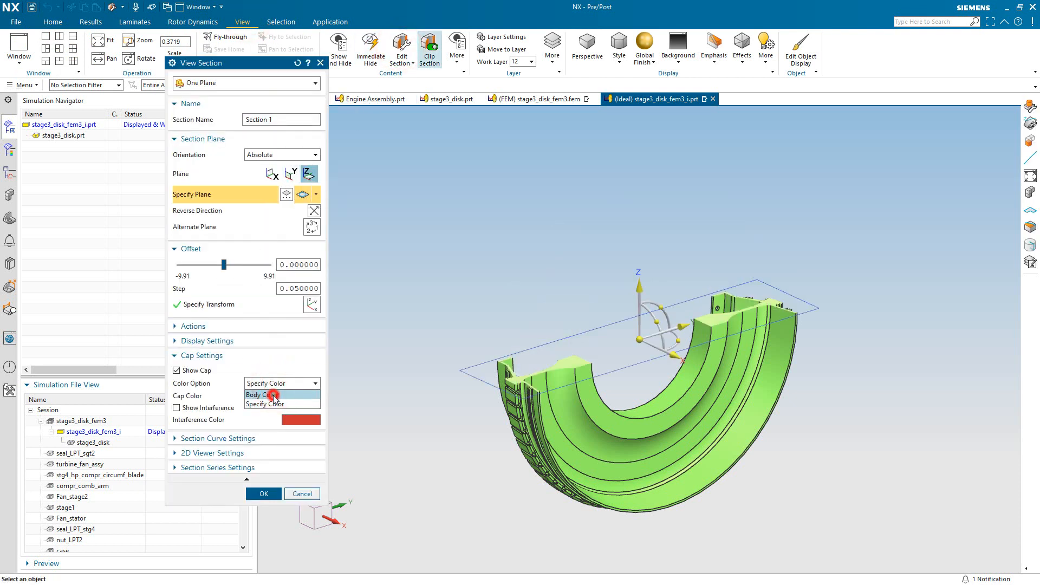
click(274, 396)
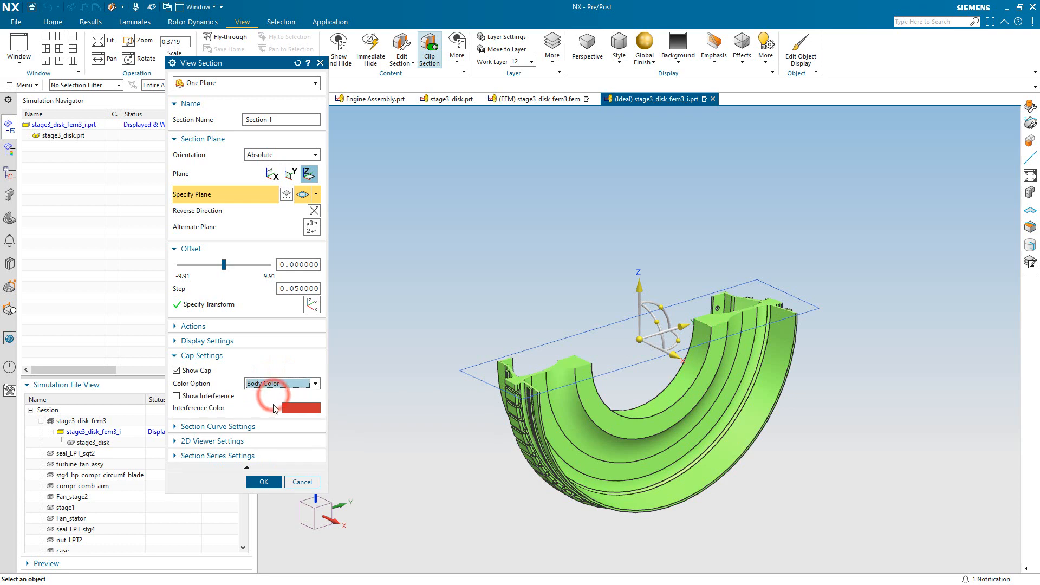
click(260, 480)
middle_drag(492, 309, 522, 455)
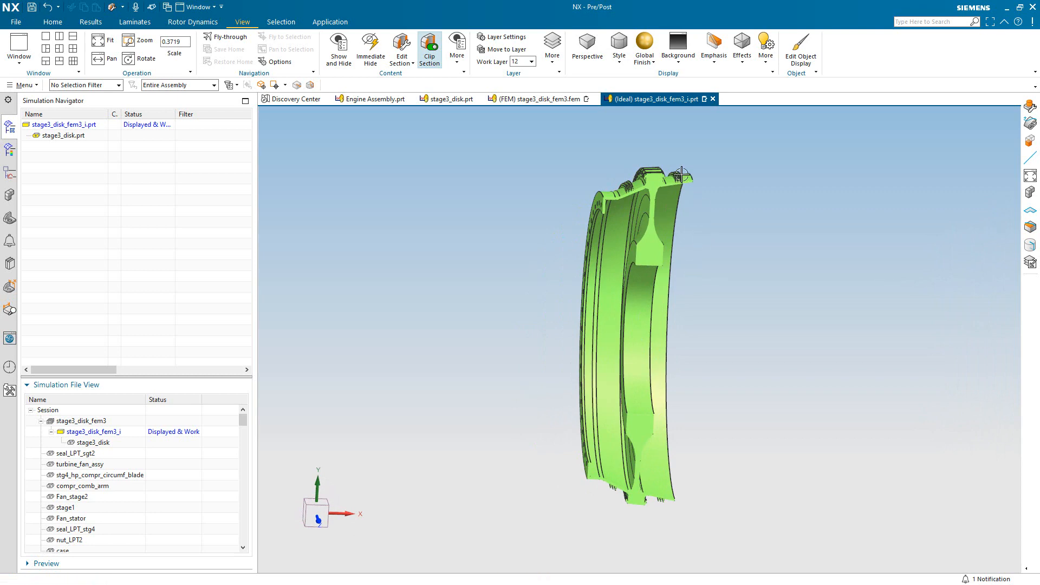
scroll(681, 174, up, 8)
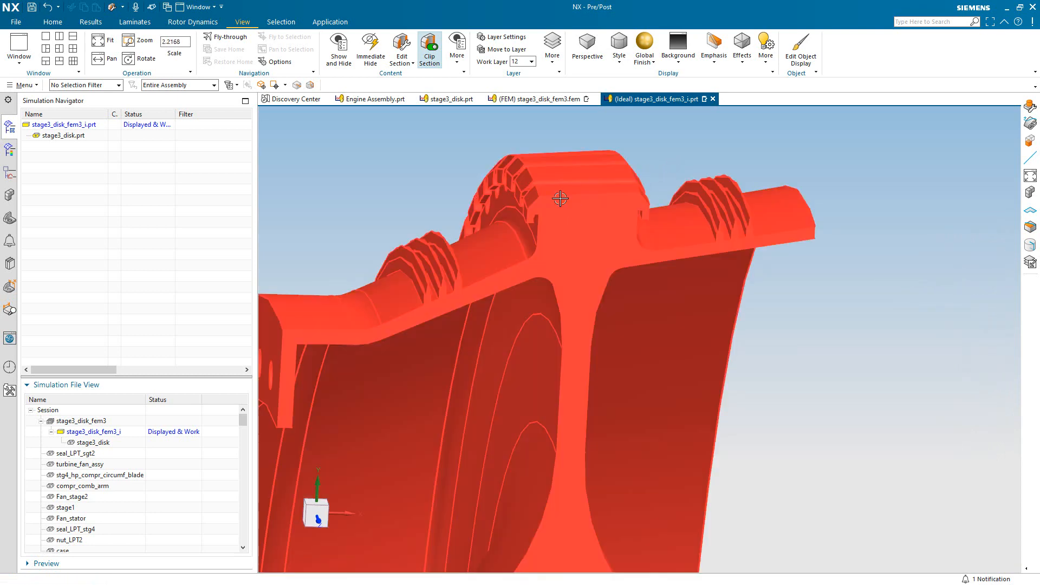
mouse_move(538, 187)
middle_down()
mouse_move(523, 190)
mouse_move(532, 191)
middle_up()
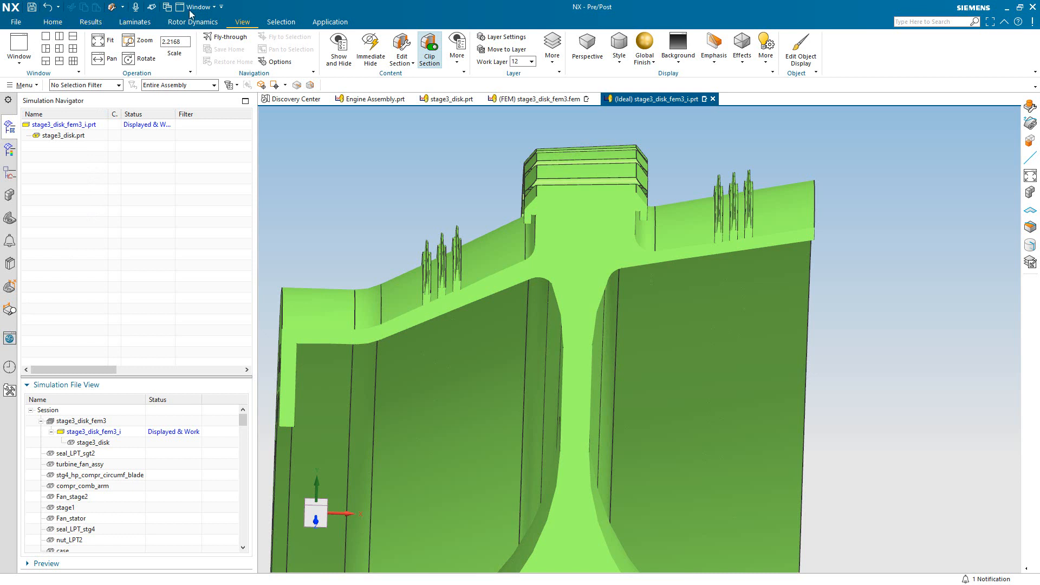
- Switch the idealized part to the Modeling application
click(318, 23)
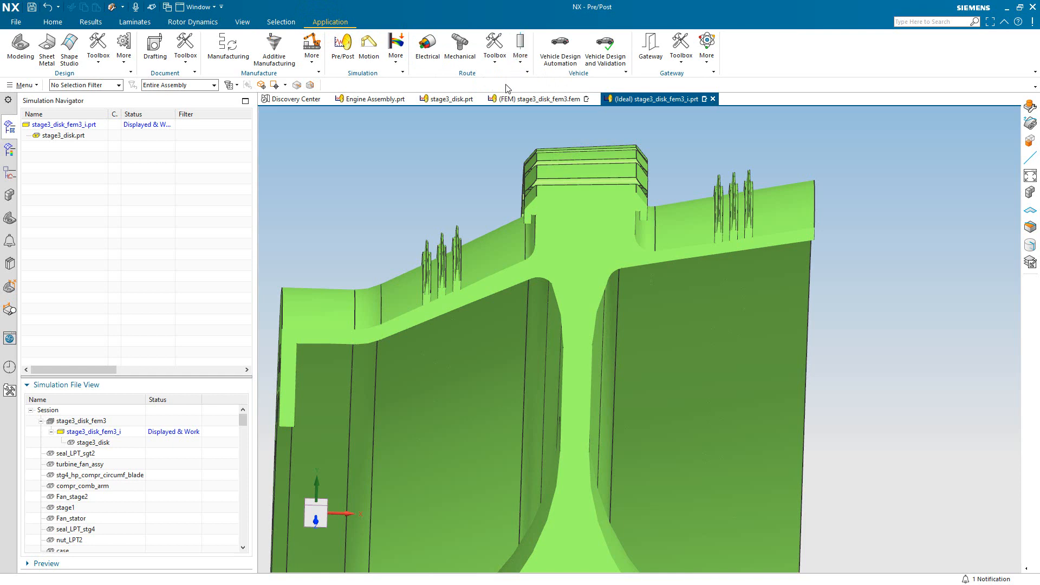
click(21, 44)
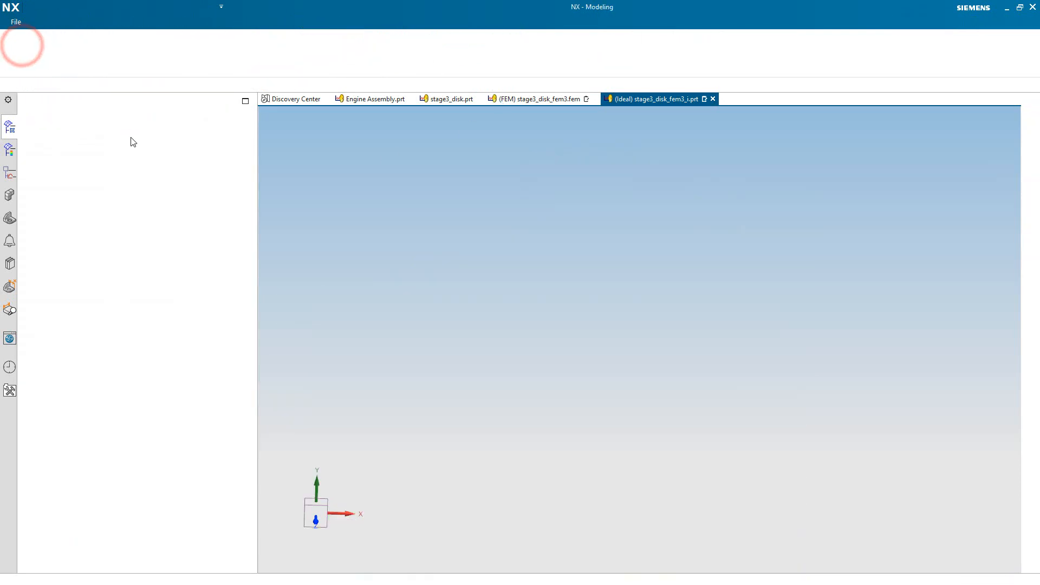
scroll(454, 152, down, 3)
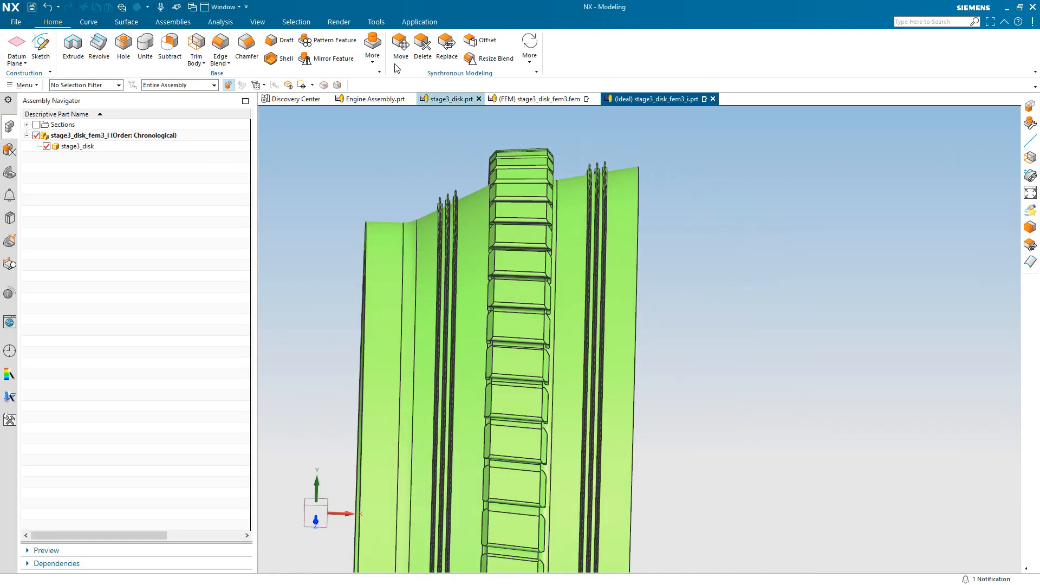
- Restore the clipped section view of the disk using one absolute Z plane at zero offset
click(258, 22)
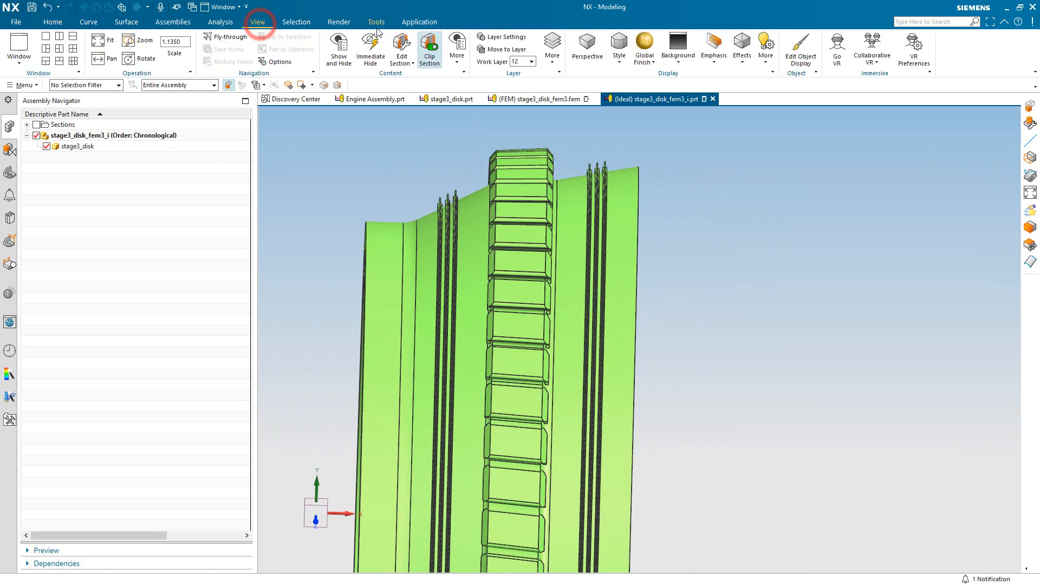
click(401, 43)
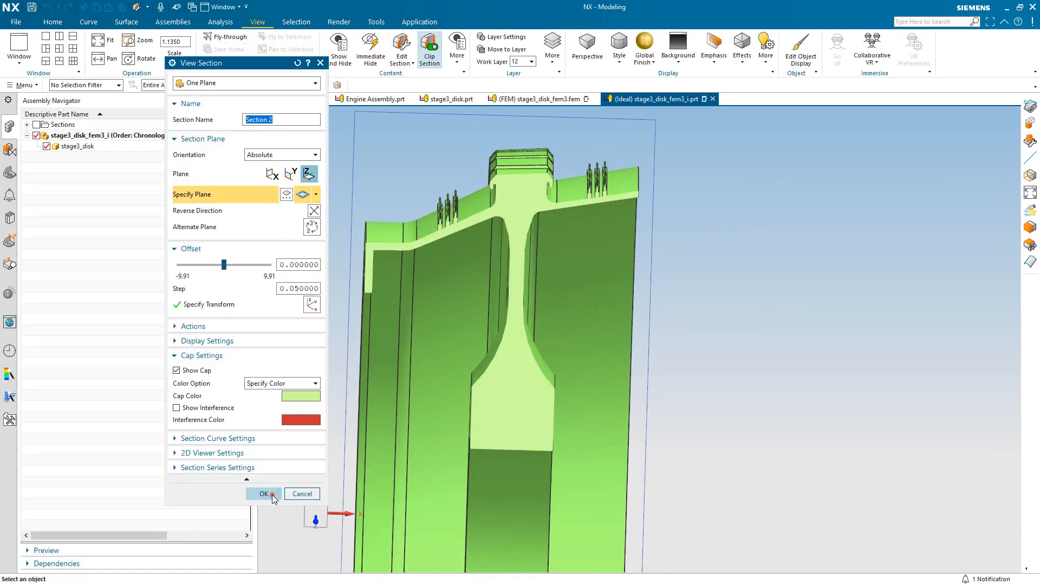
click(271, 495)
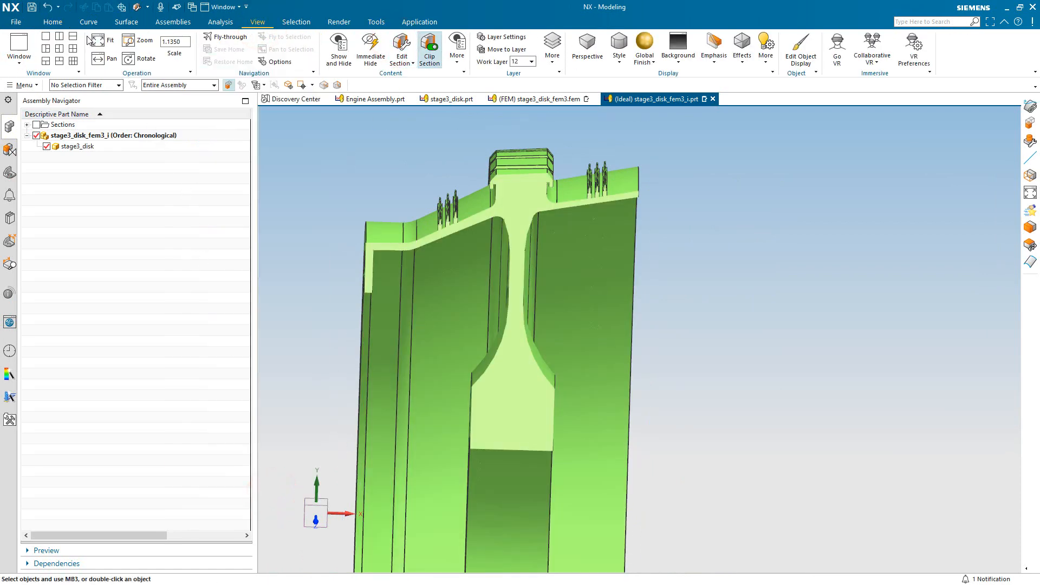
- Trim the disk body with a new plane on the hub's forward flat side face, removing the rim arm beyond it
click(62, 23)
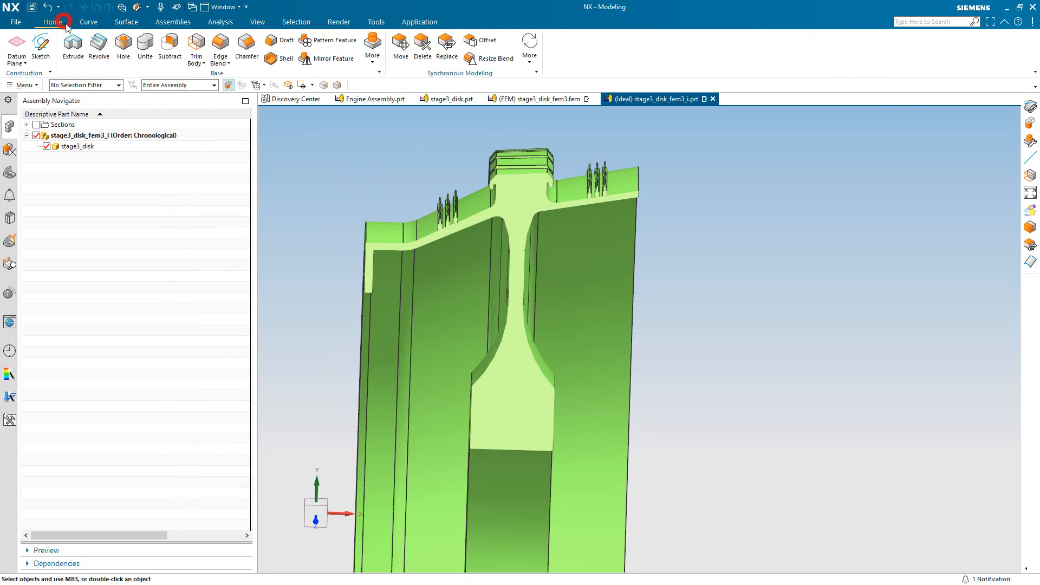
click(196, 47)
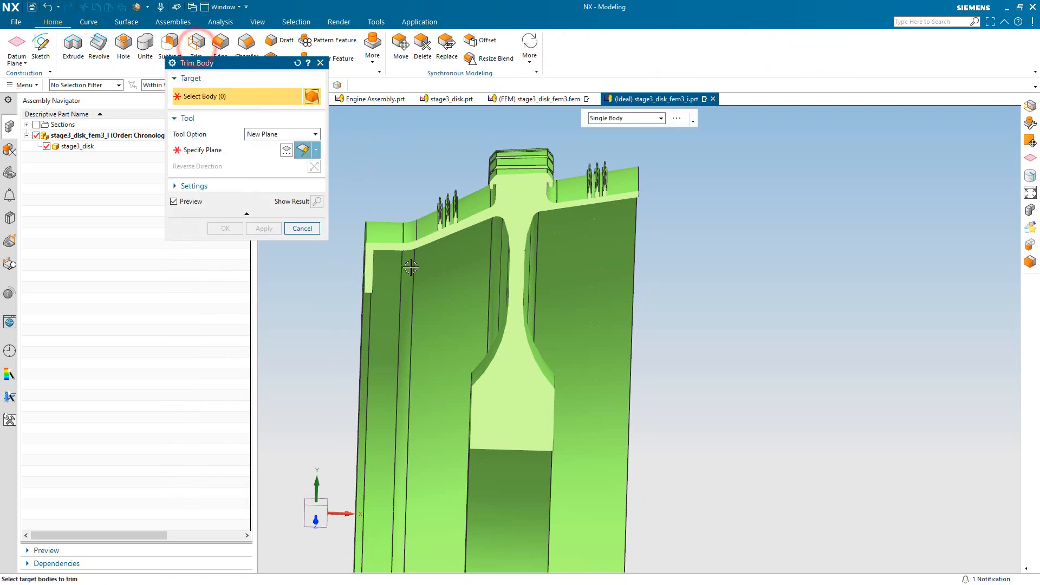
click(413, 267)
middle_drag(421, 273, 431, 279)
click(272, 151)
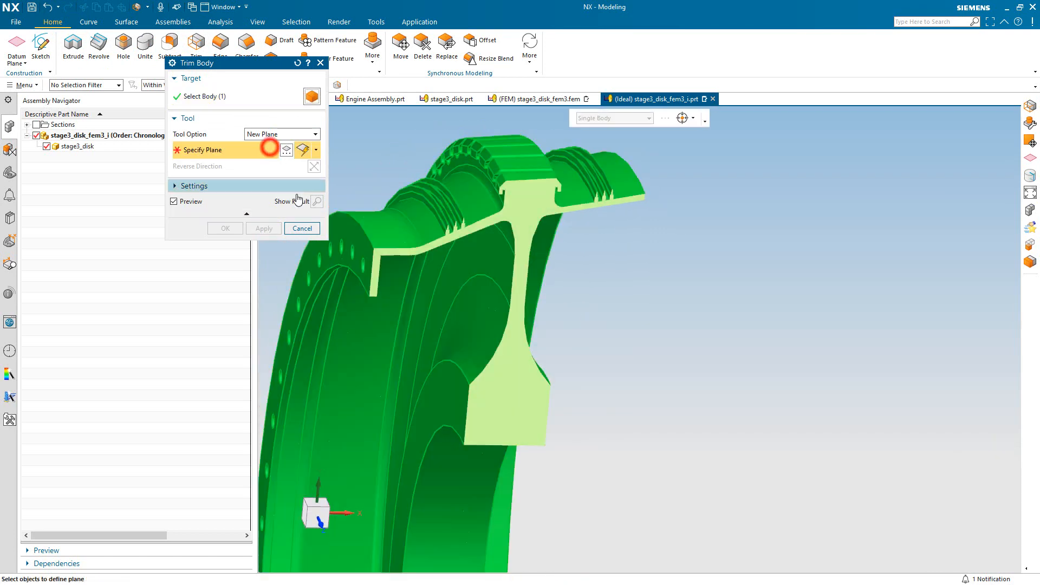
click(447, 419)
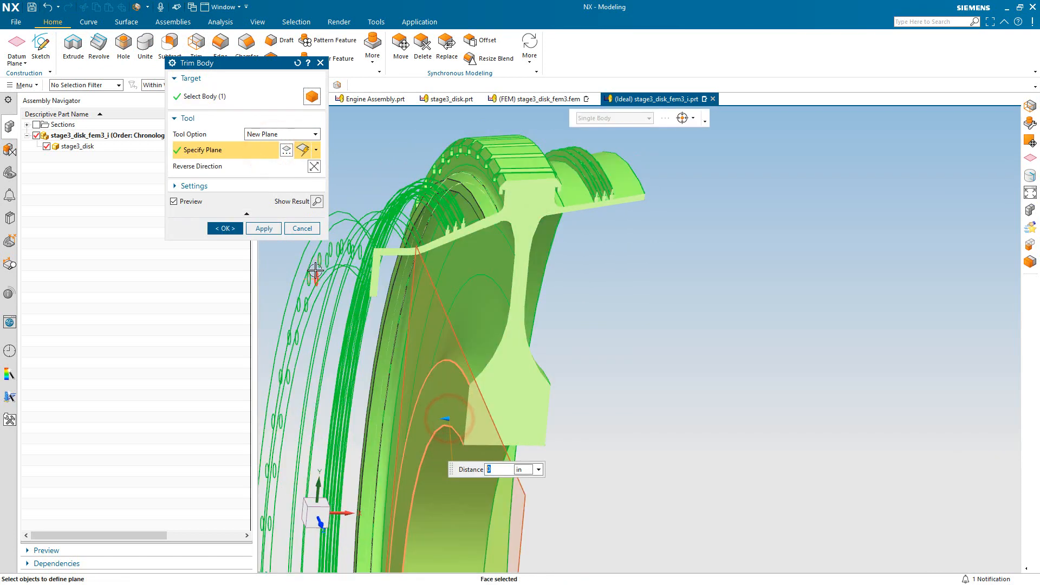
click(271, 232)
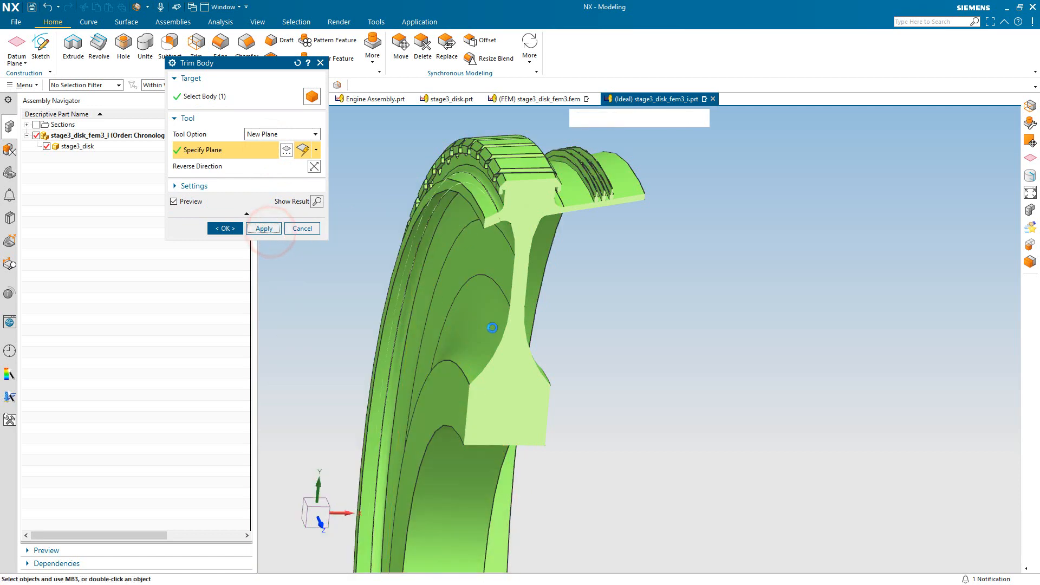
- Trim the disk body with a new plane on the hub's opposite flat side face, removing the other rim arm
middle_drag(491, 328, 474, 327)
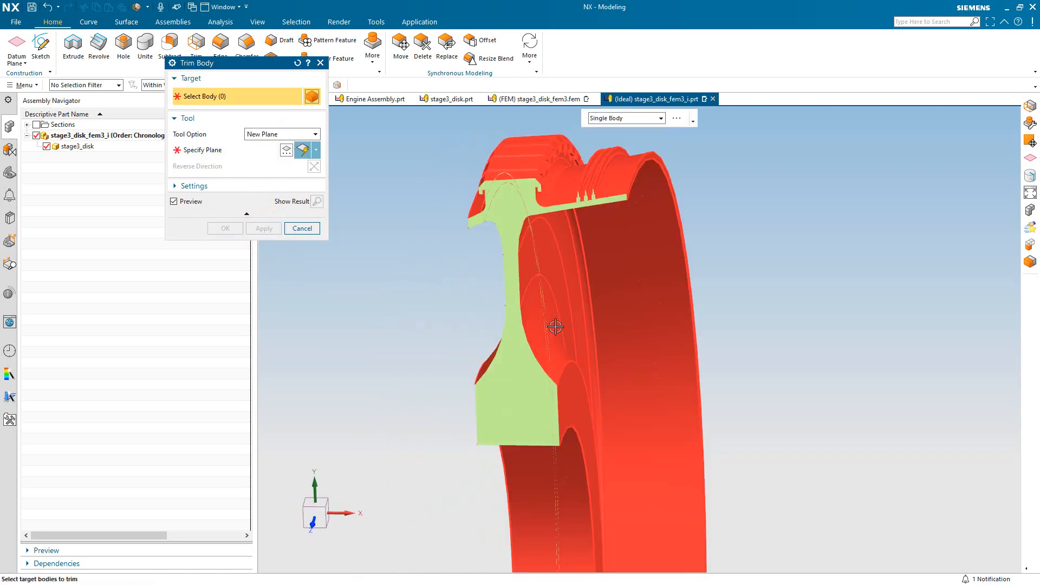
click(558, 324)
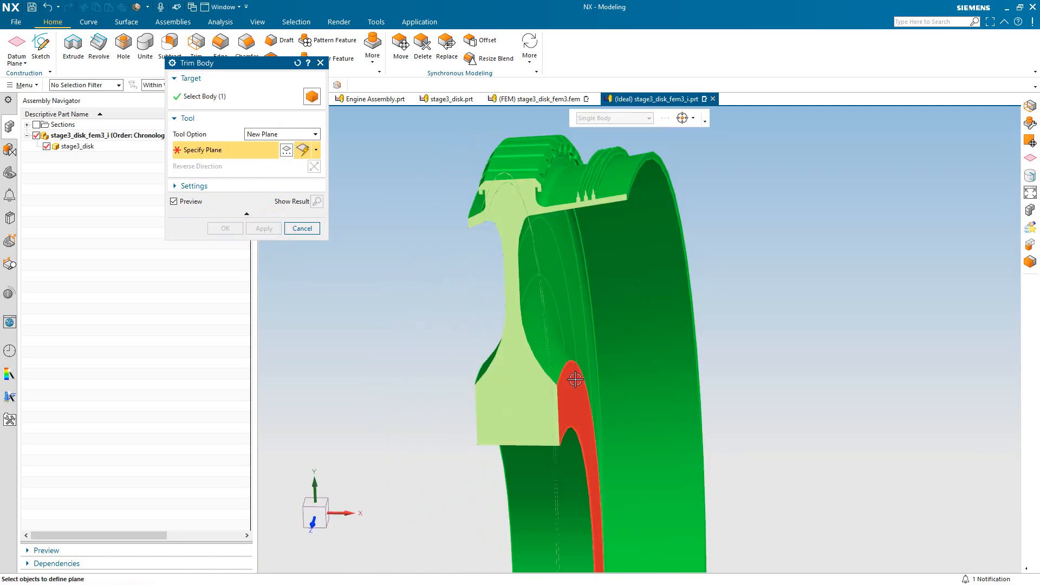
click(575, 377)
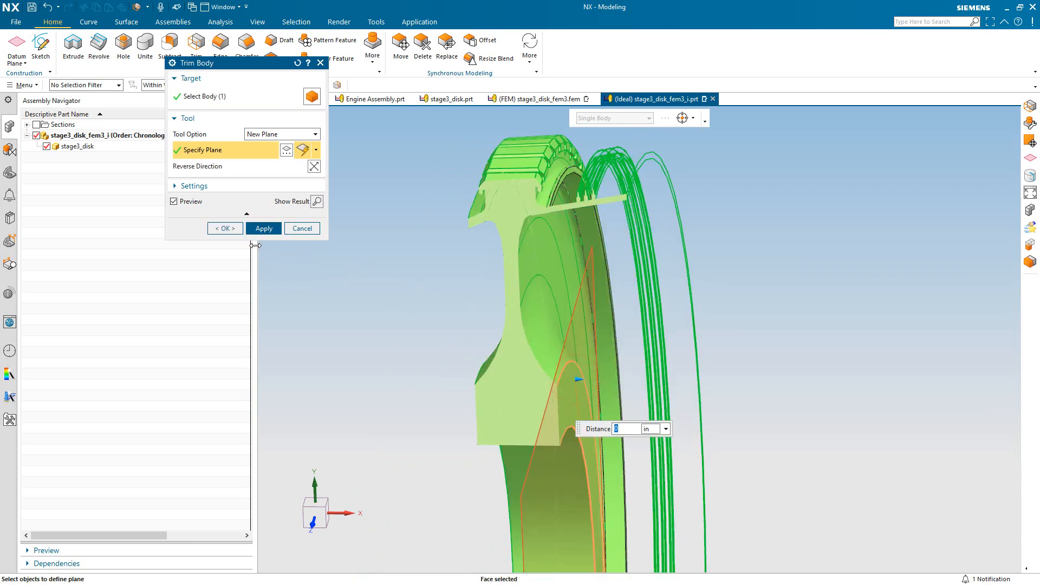
click(230, 228)
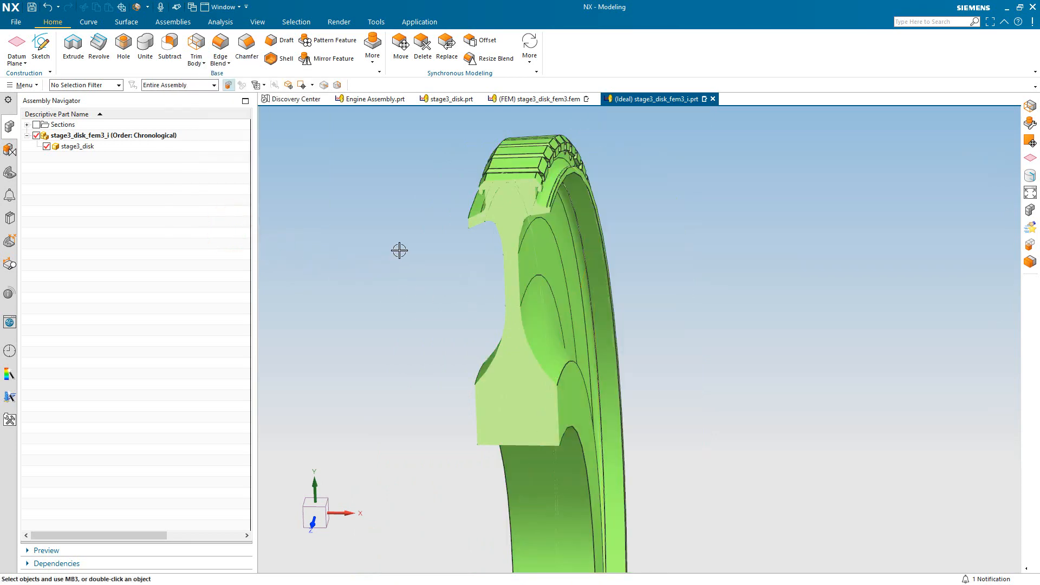
- Draw a line joining the two corner points at one axial end of a rim tooth's top face
middle_drag(399, 251, 370, 259)
scroll(426, 196, up, 5)
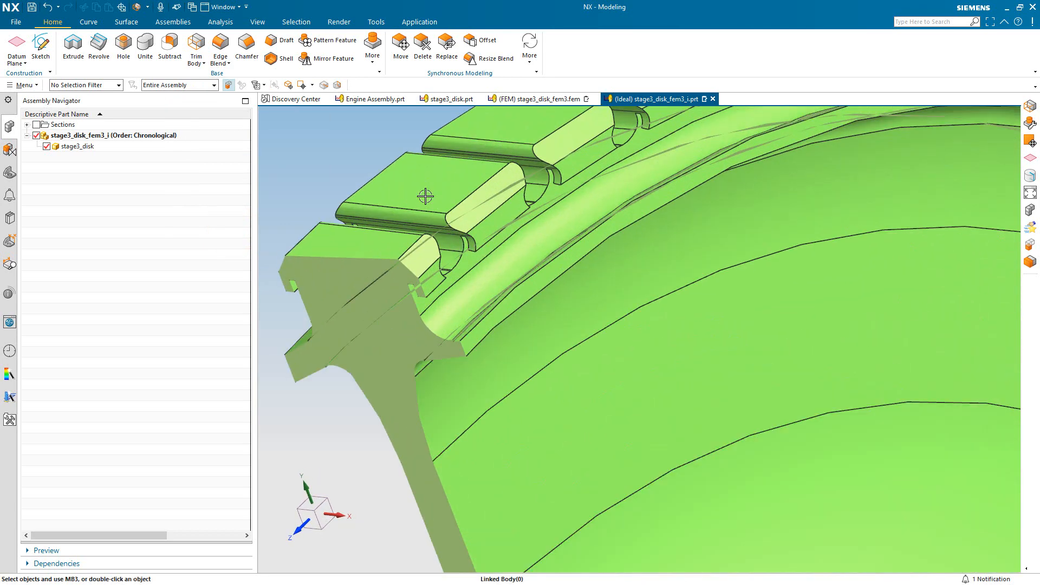
scroll(426, 196, up, 3)
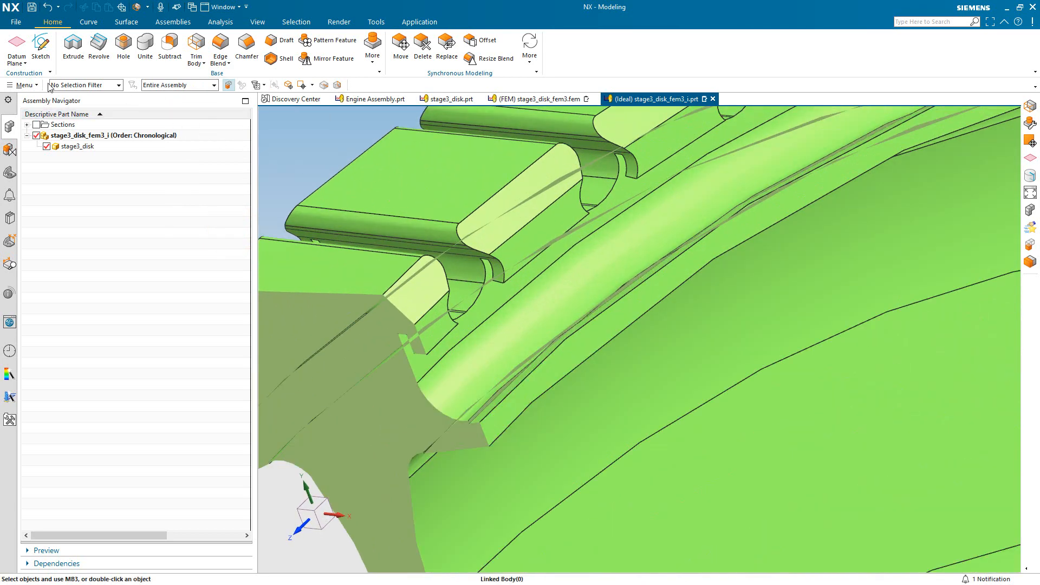
click(26, 85)
click(33, 138)
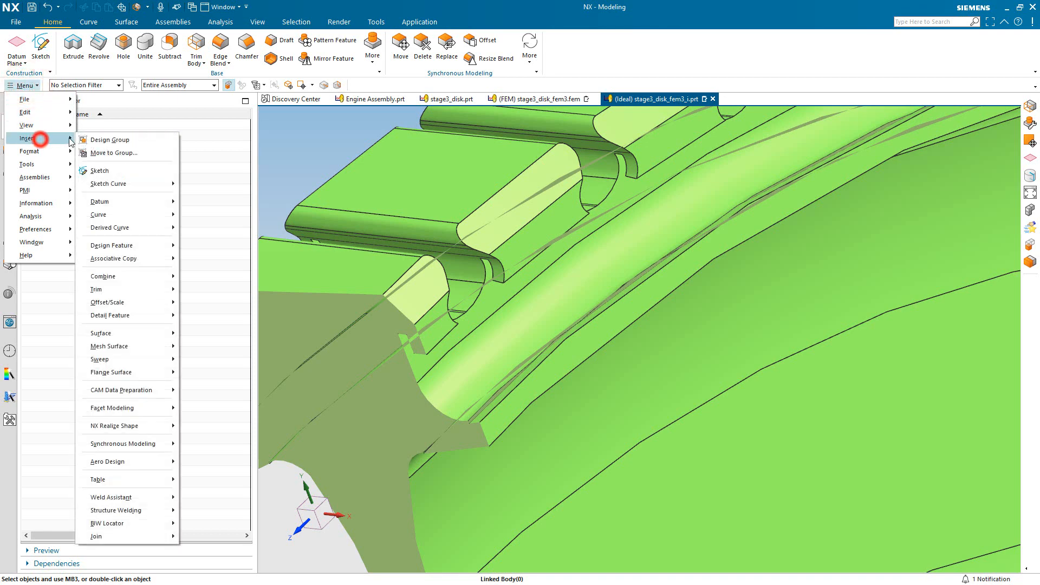
click(118, 214)
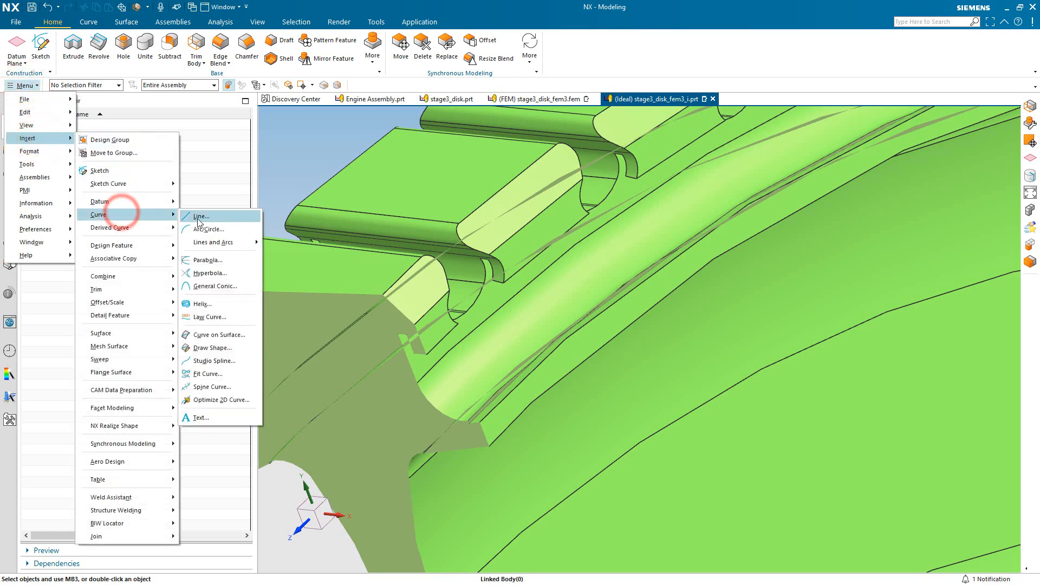
click(199, 220)
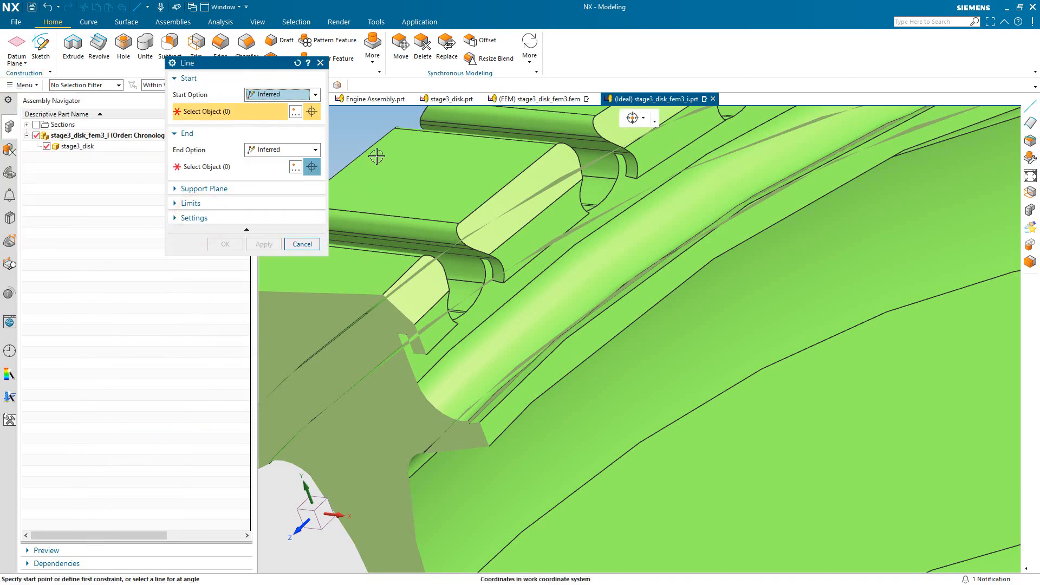
scroll(683, 296, down, 1)
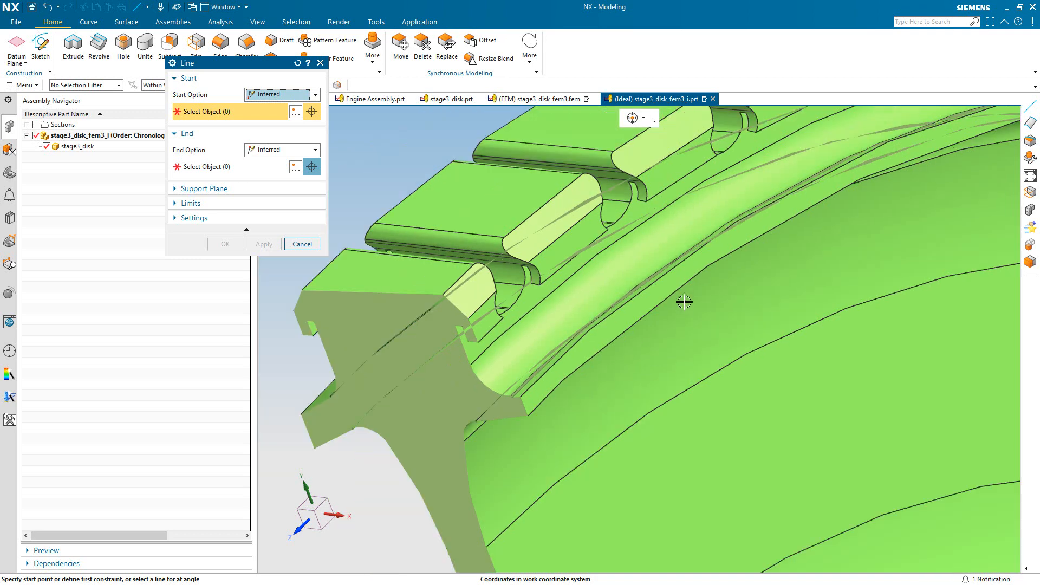
click(451, 162)
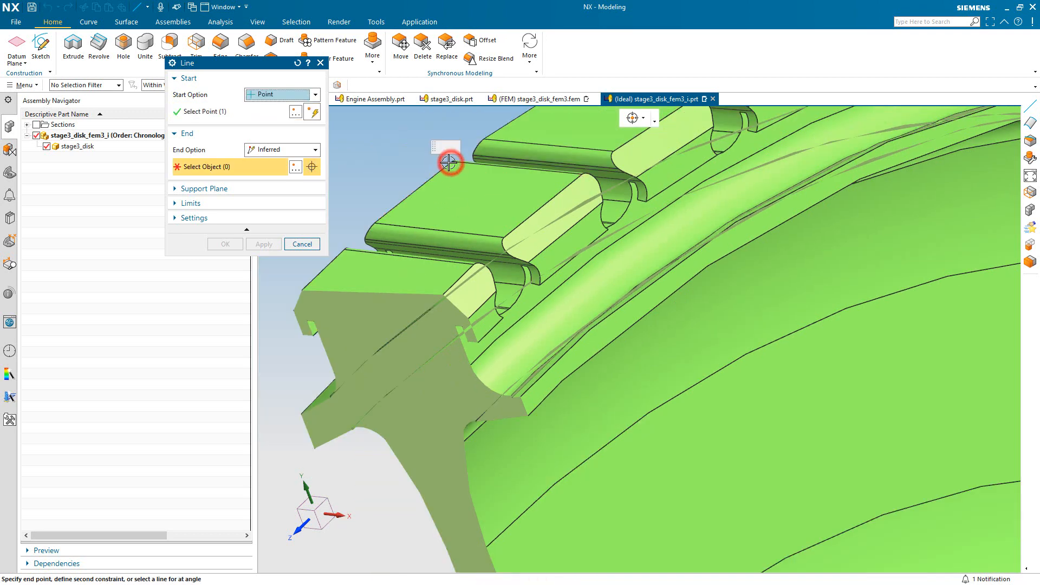
click(374, 223)
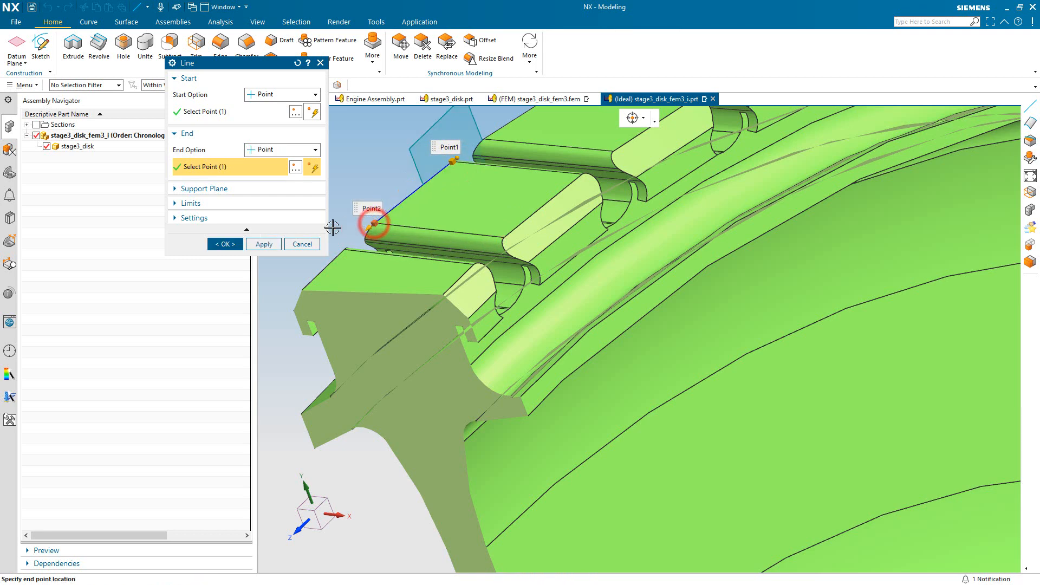
click(260, 245)
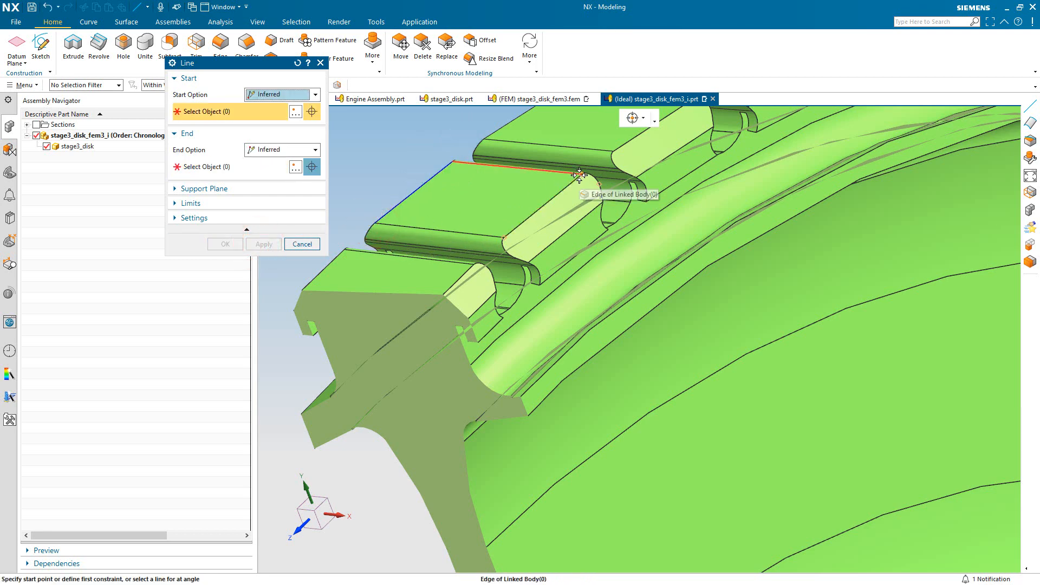
- Draw a second line joining the two corner points at the other axial end of the same tooth's top face
click(579, 174)
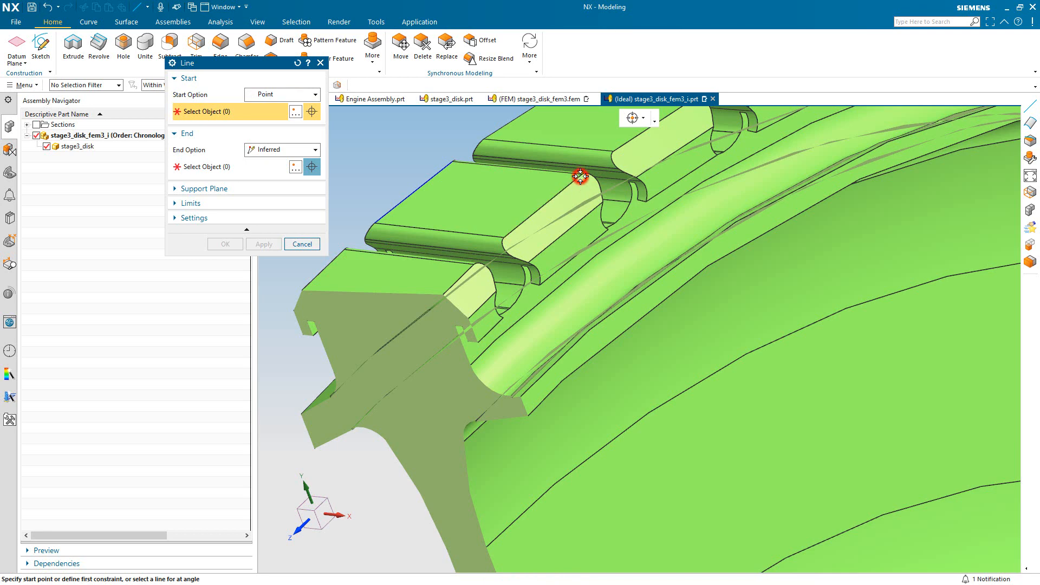
click(504, 237)
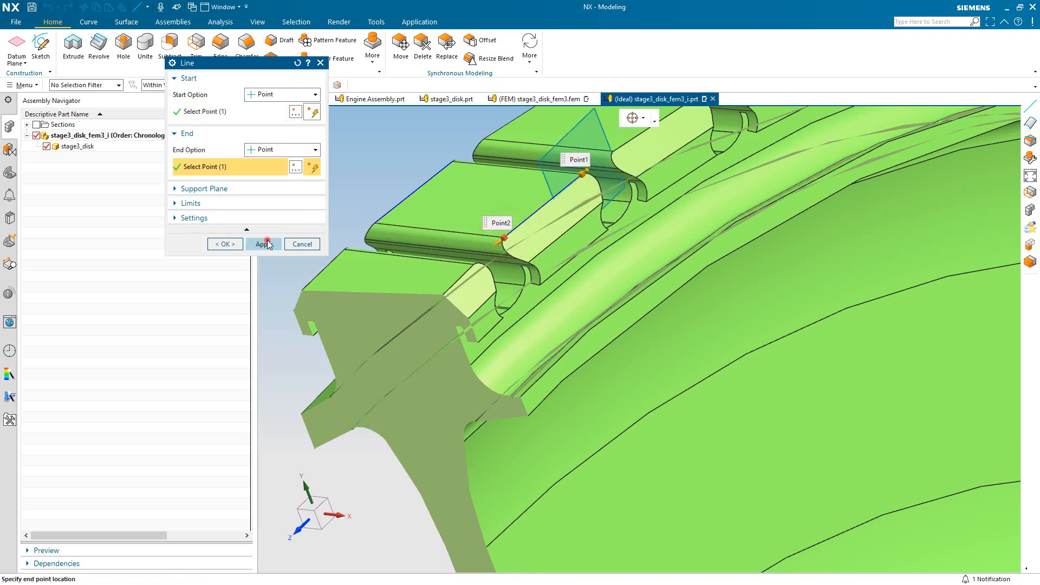
click(267, 245)
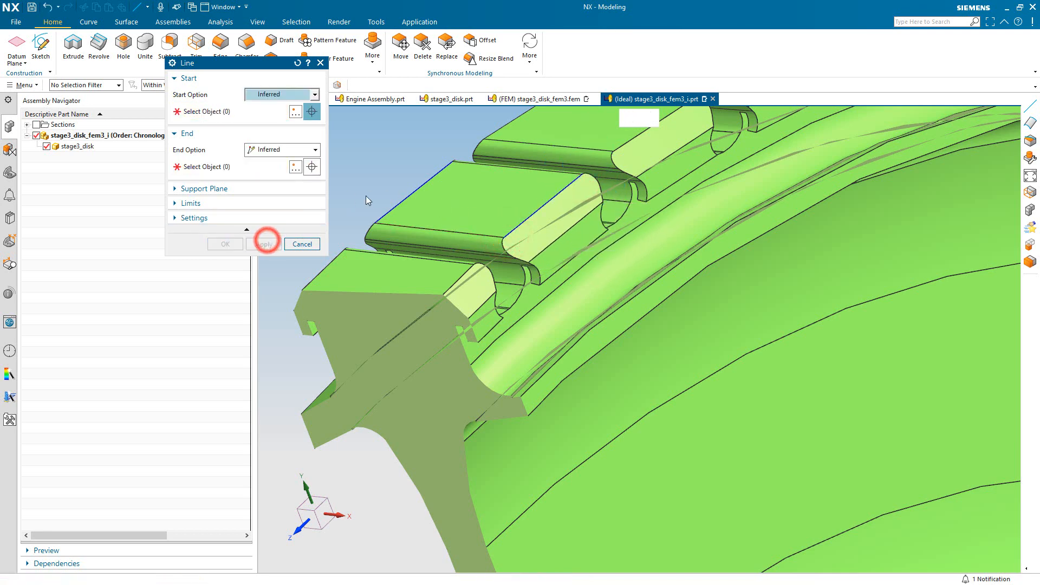
- Draw a line across the tooth's top face joining the midpoints of the two end lines
click(416, 192)
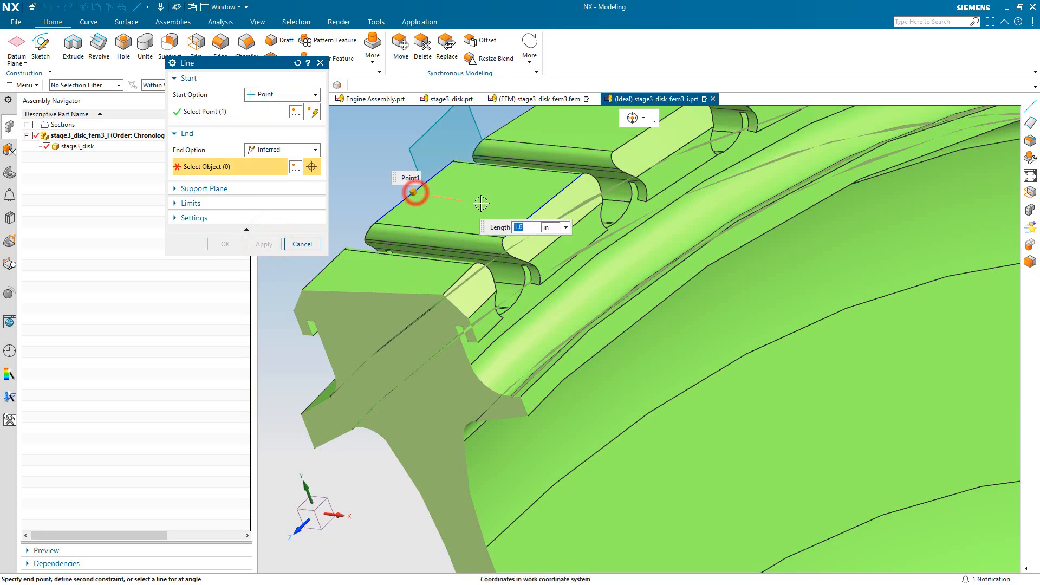
click(543, 205)
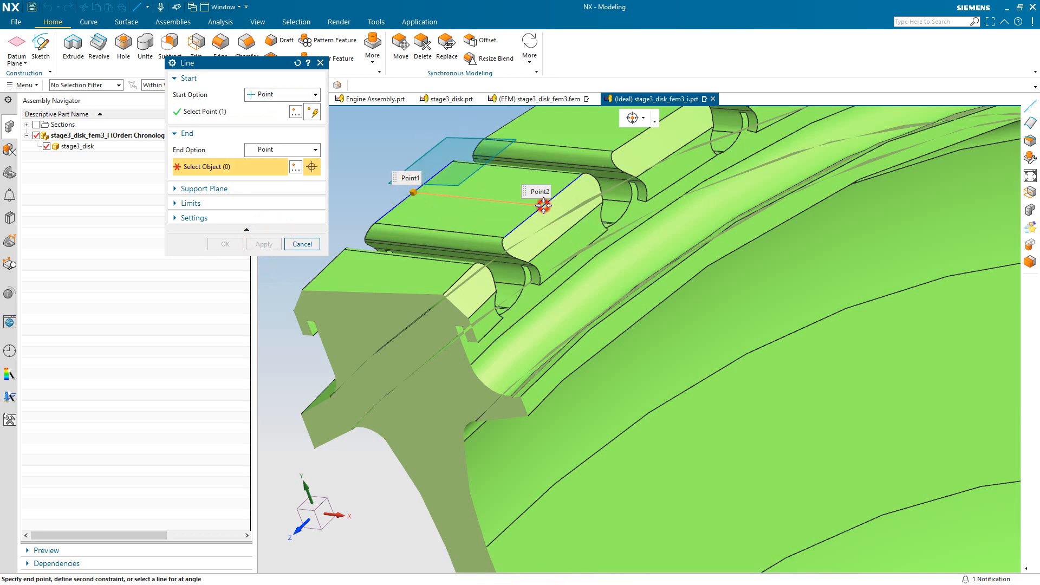
click(228, 245)
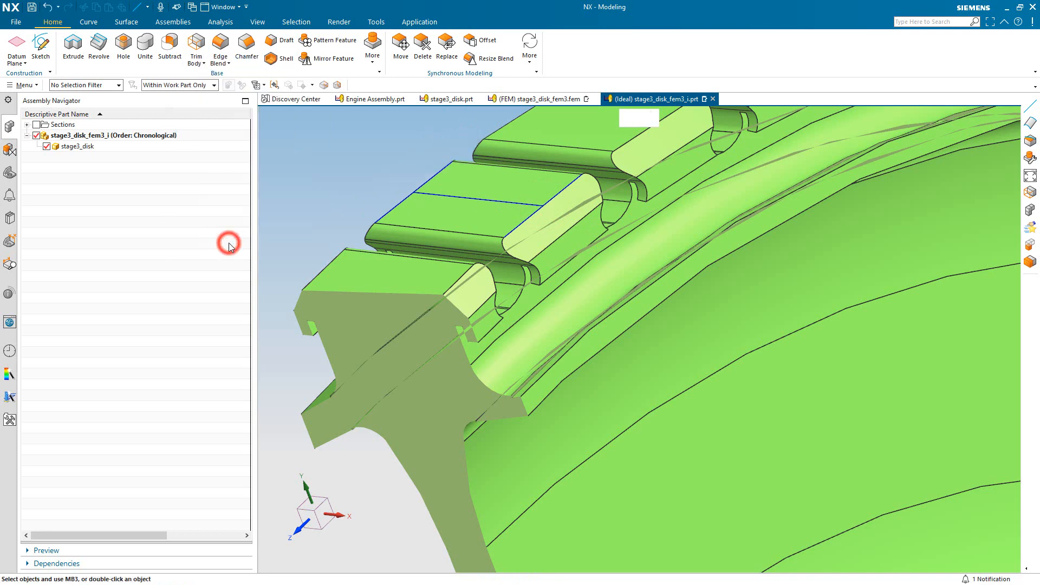
- Draw a line along the disk's axis joining the center points of the two circular bore edges
scroll(312, 173, down, 5)
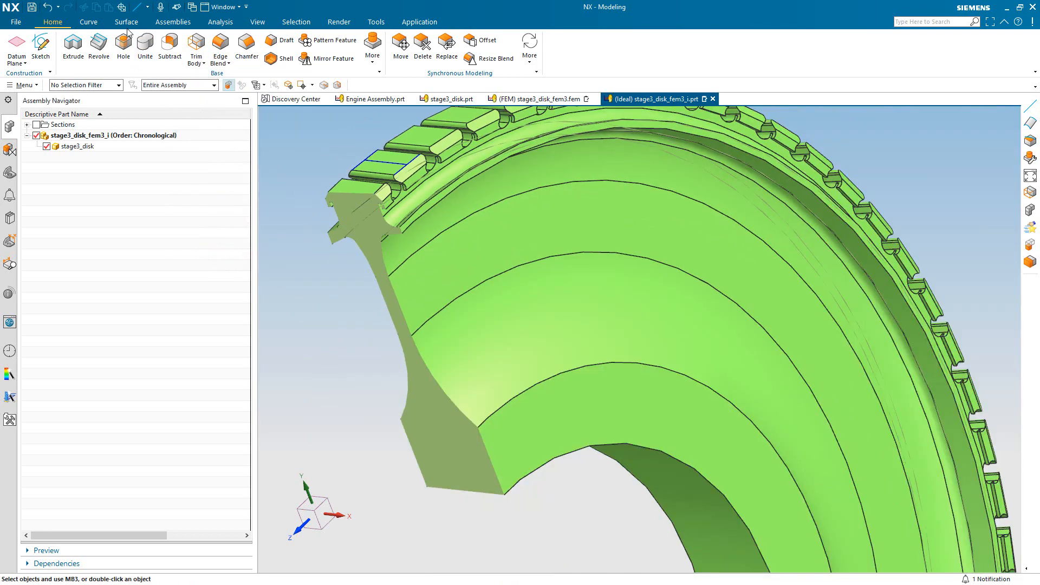
click(137, 7)
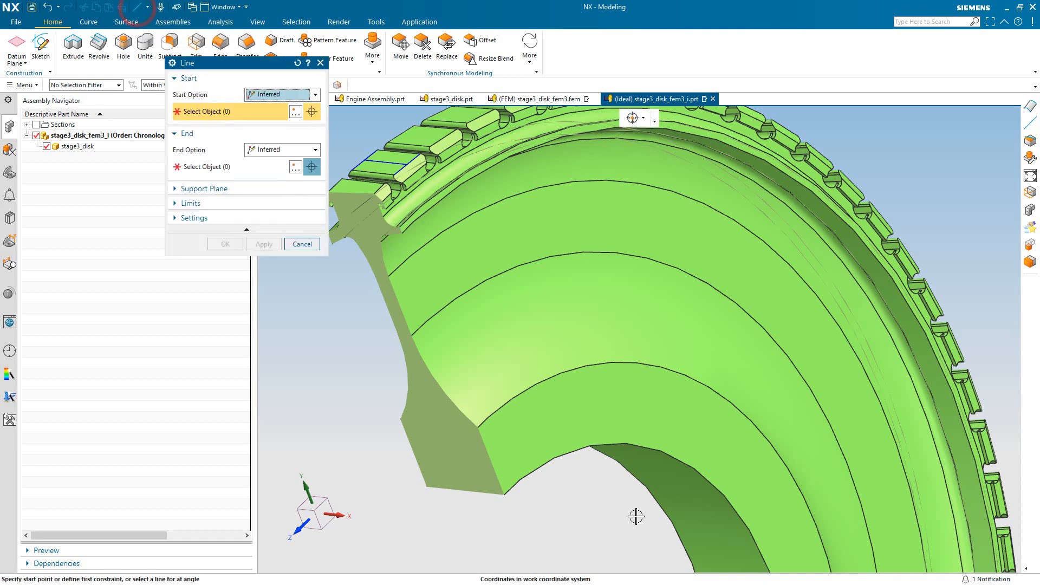
scroll(580, 398, down, 3)
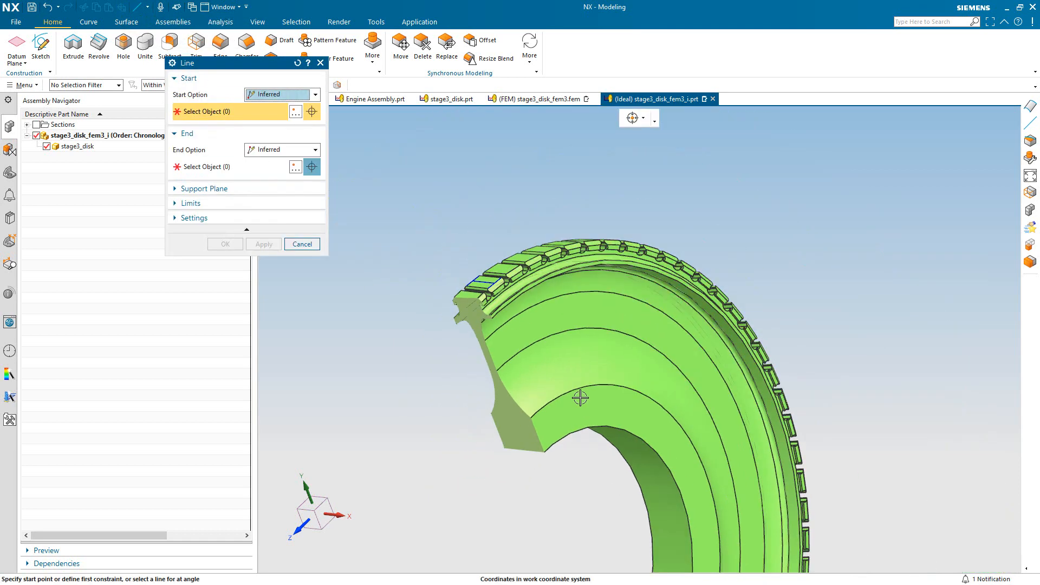
click(630, 481)
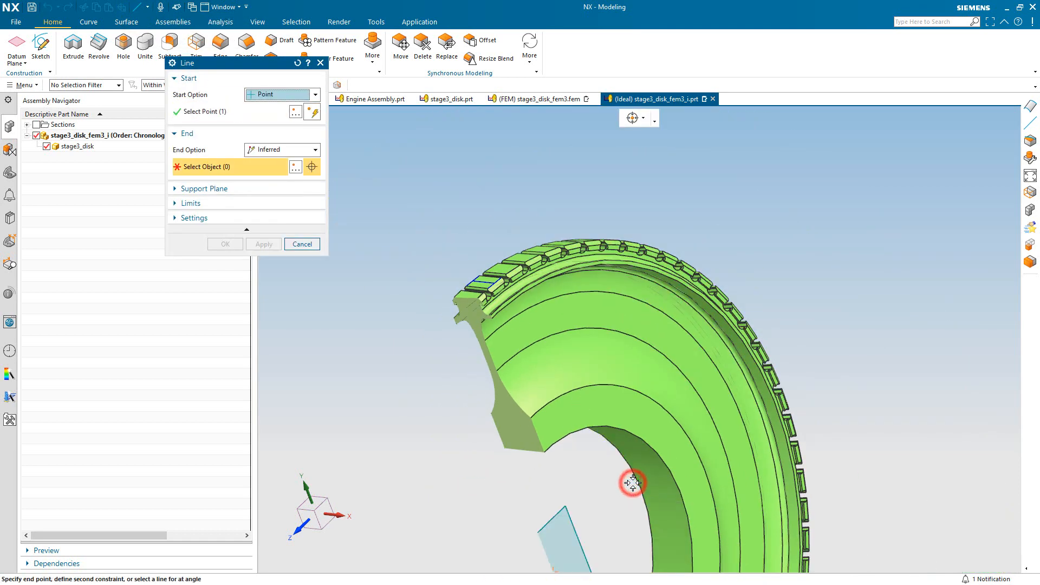
scroll(608, 453, down, 2)
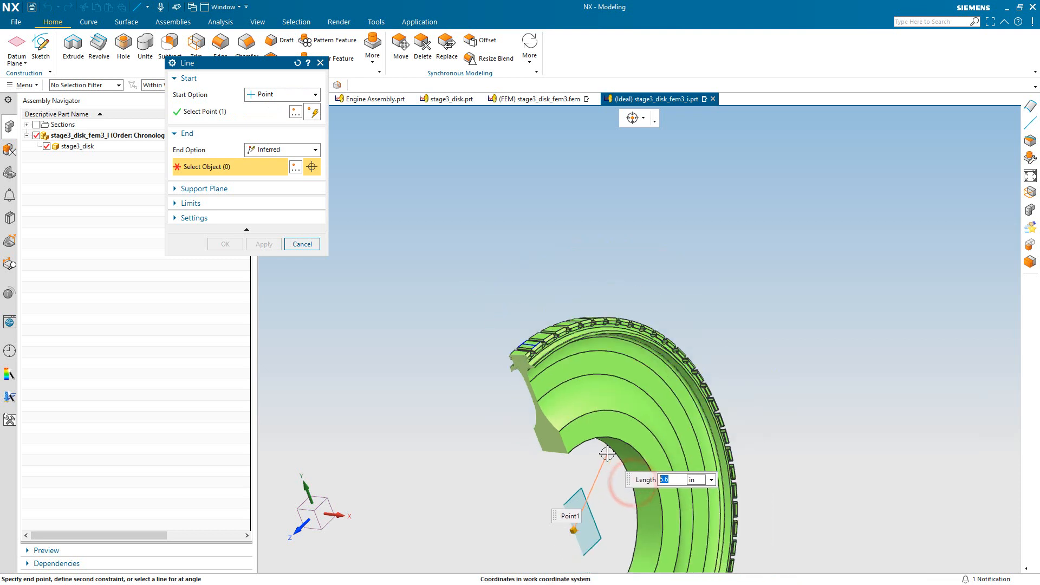
click(657, 527)
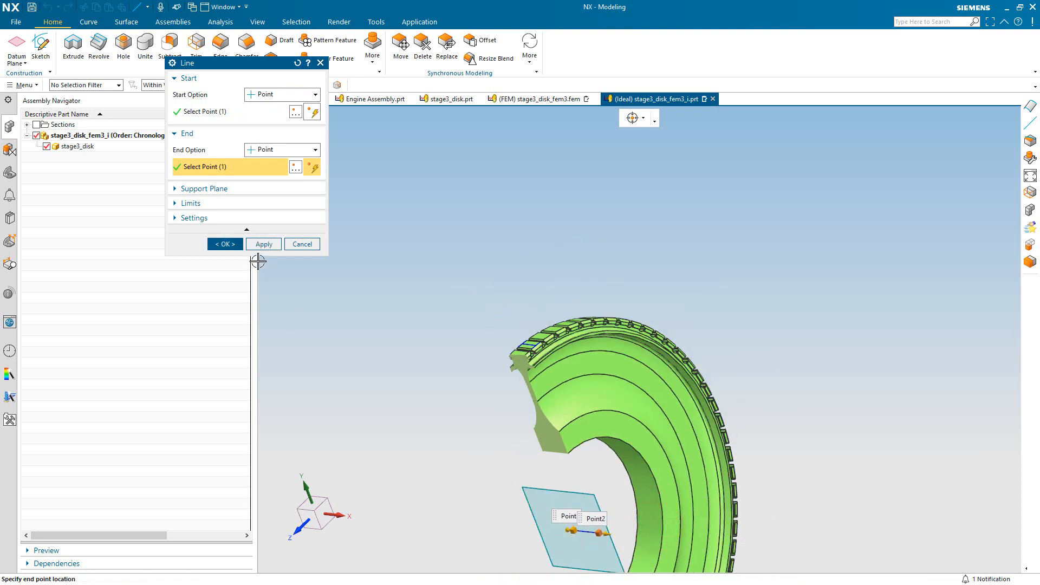
click(224, 245)
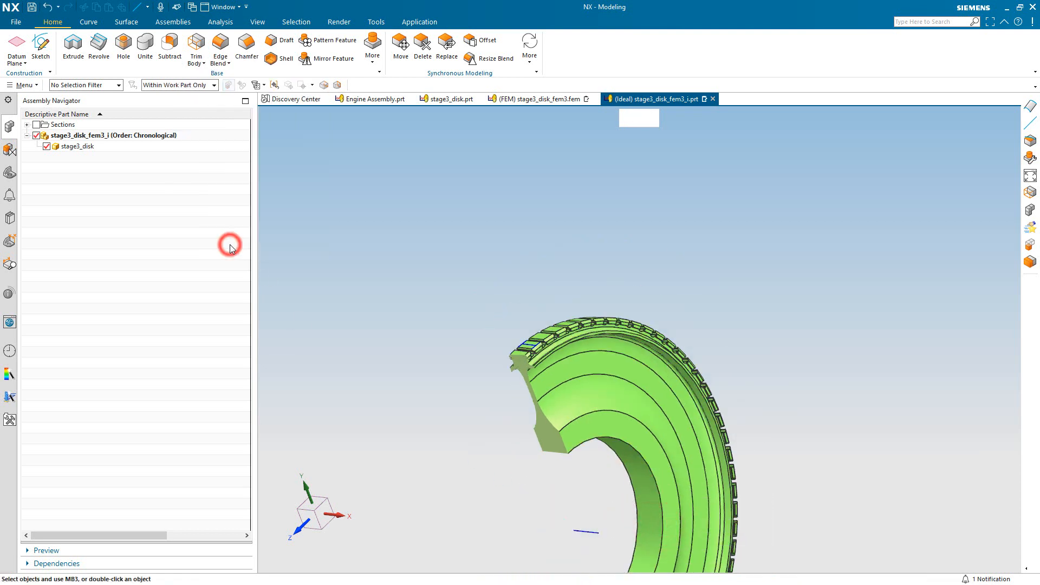
- Create a ruled surface from the line along the disk's axis to the midline across the rim tooth's top face
click(124, 23)
click(354, 48)
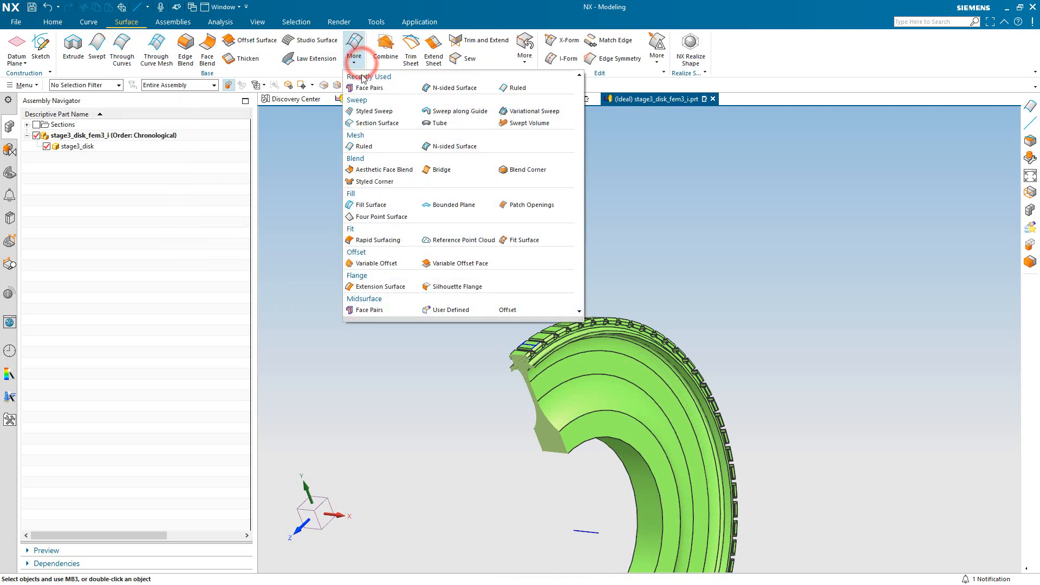
click(362, 148)
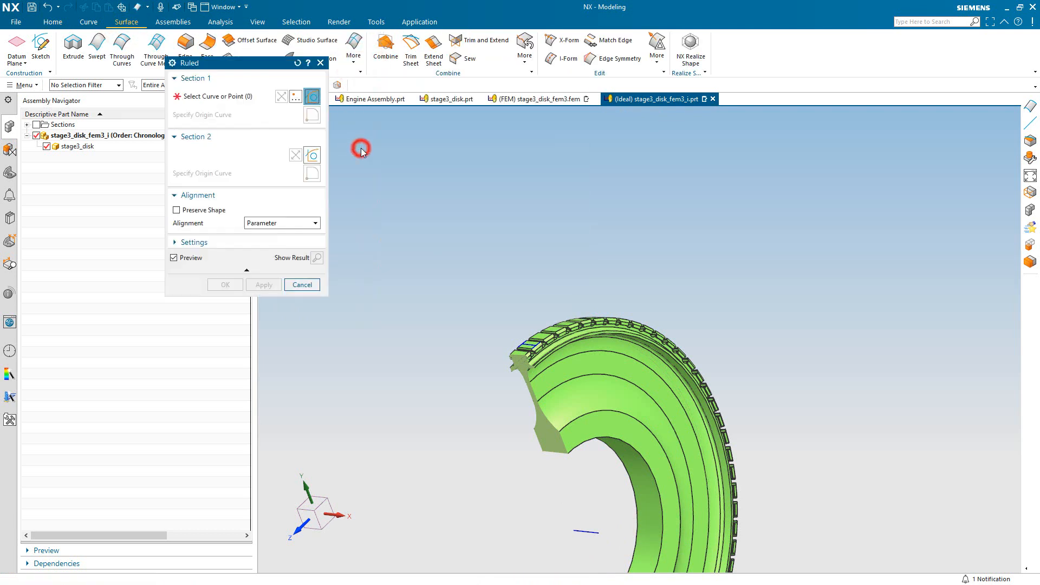
click(591, 534)
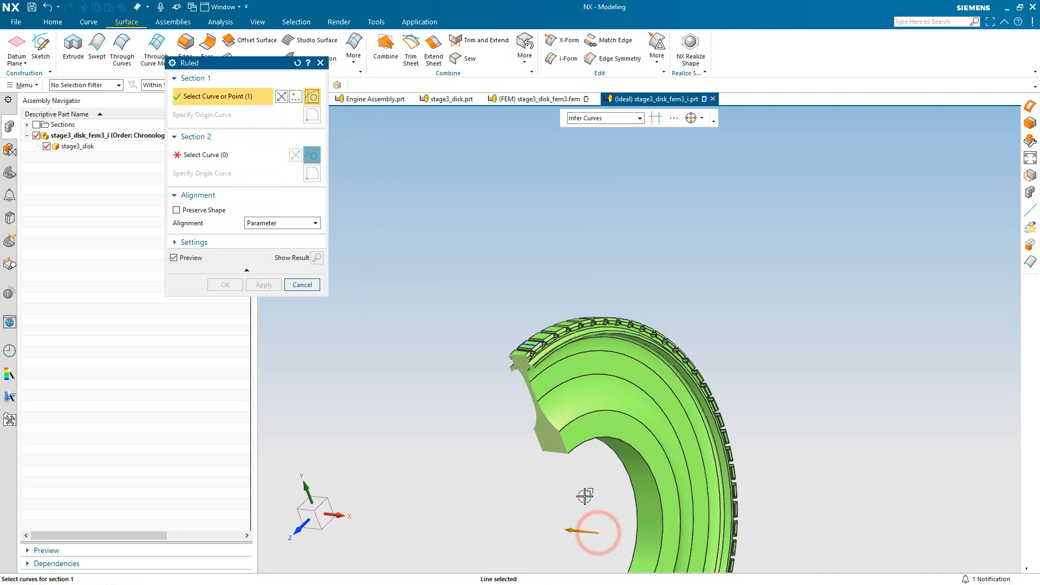
scroll(538, 345, down, 8)
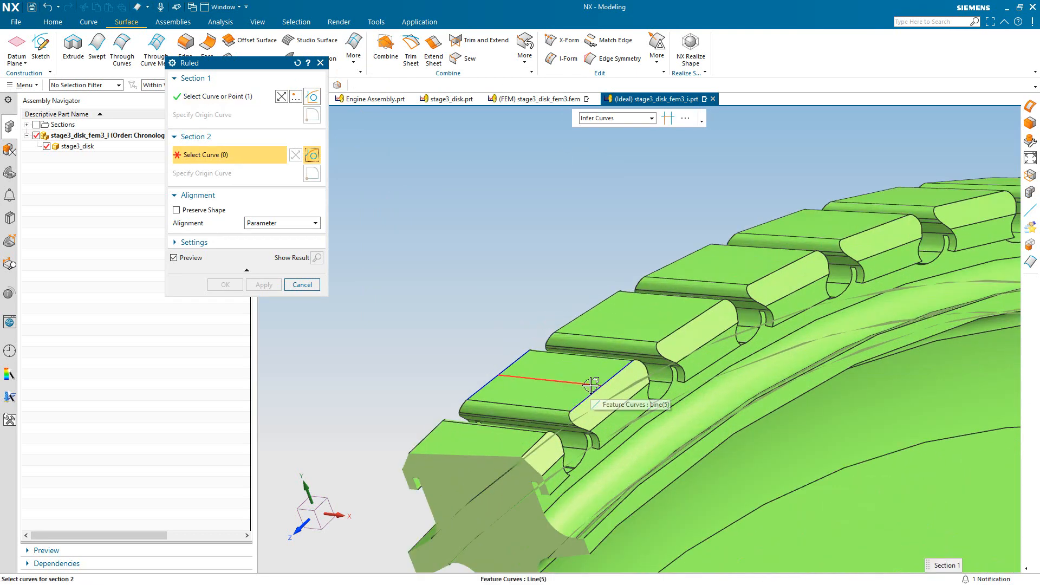
click(593, 393)
scroll(466, 212, up, 8)
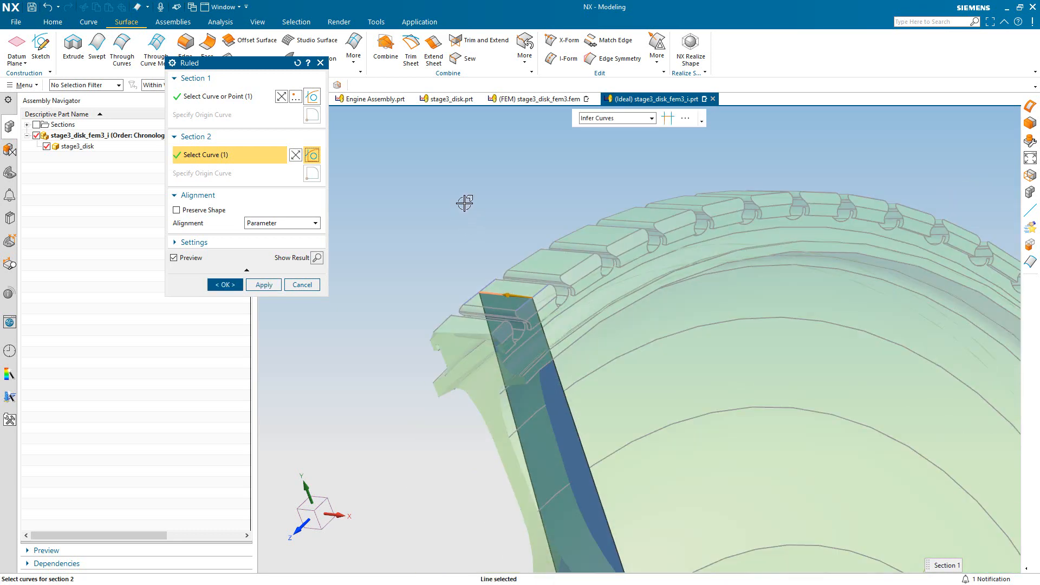
click(227, 284)
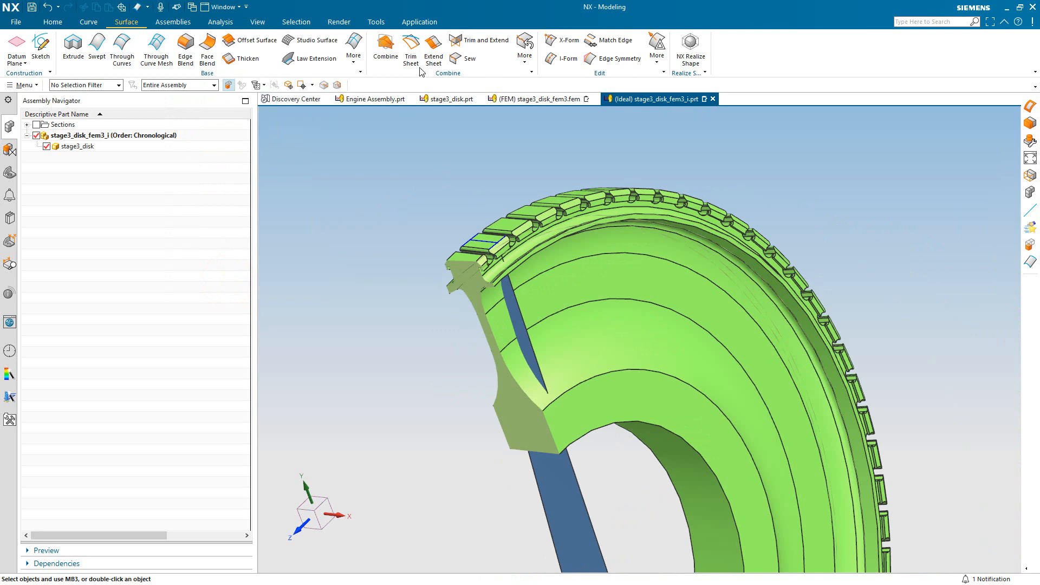
- Enlarge the ruled sheet beyond the disk's cross-section, with U Start at 50%, U End at 40% and V End at 4%
click(523, 57)
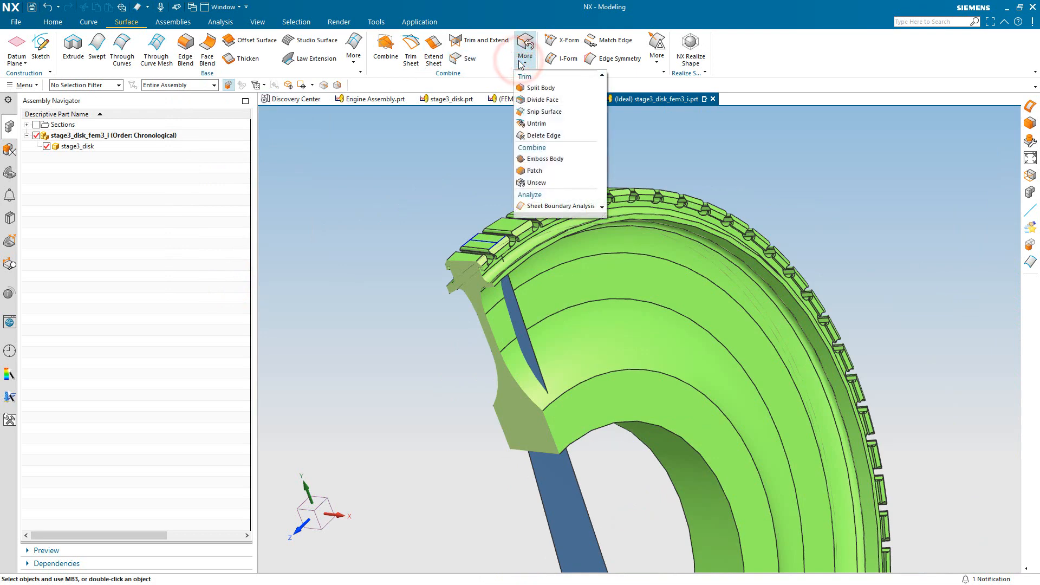
click(652, 63)
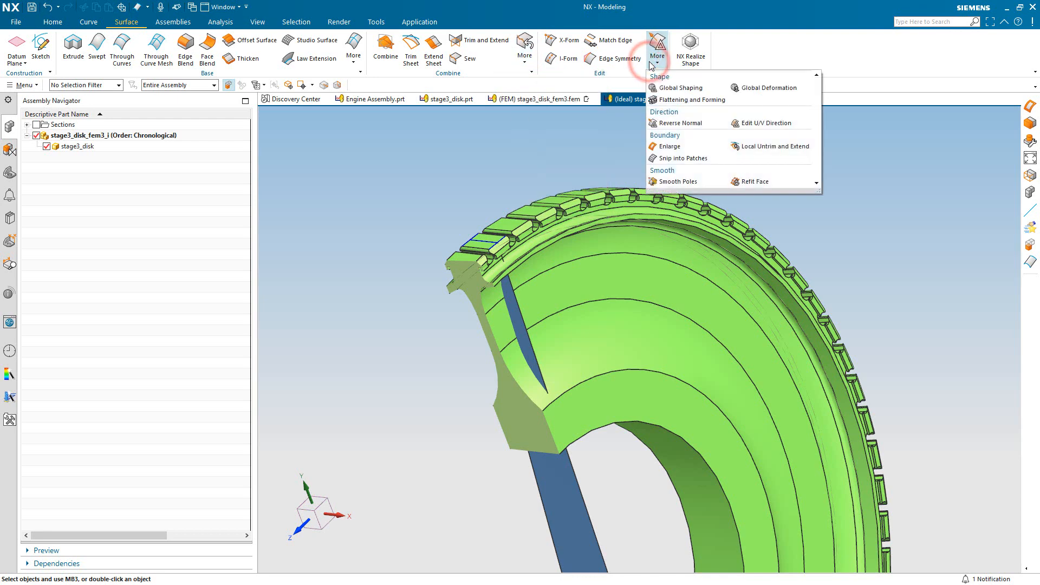
click(662, 150)
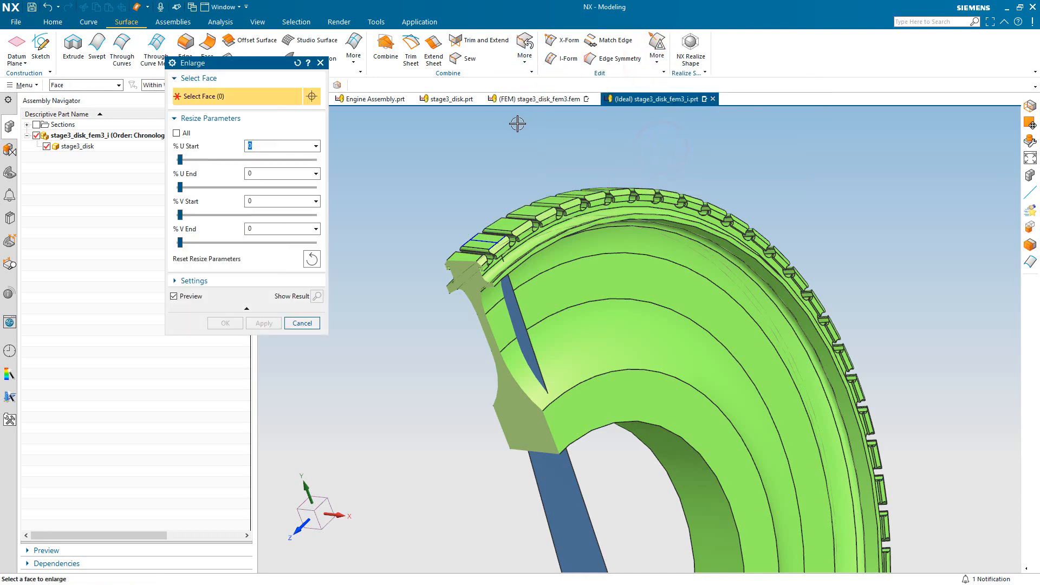
scroll(517, 124, down, 3)
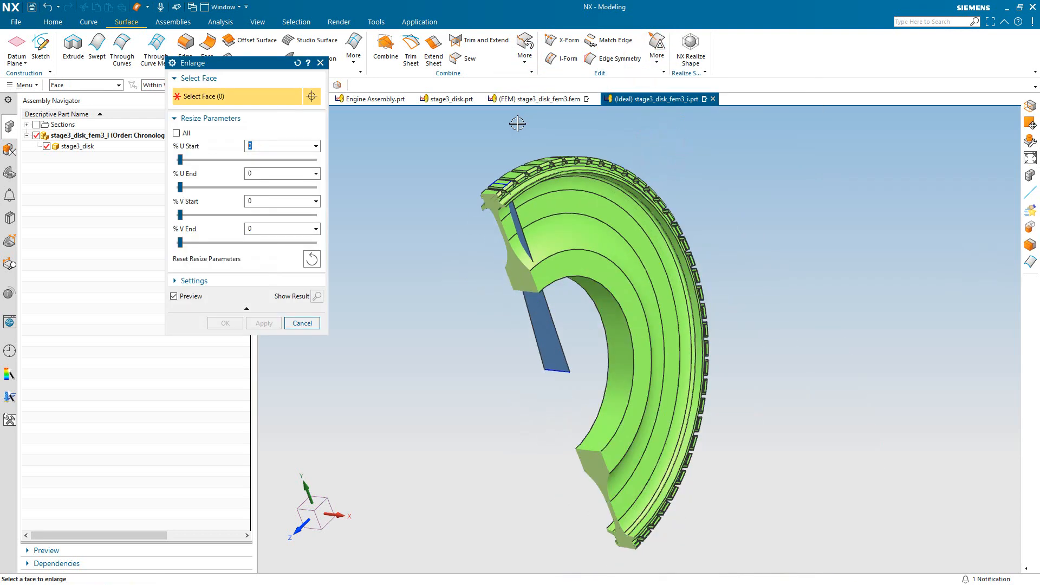
click(539, 304)
drag(544, 278, 553, 276)
middle_drag(545, 281, 583, 265)
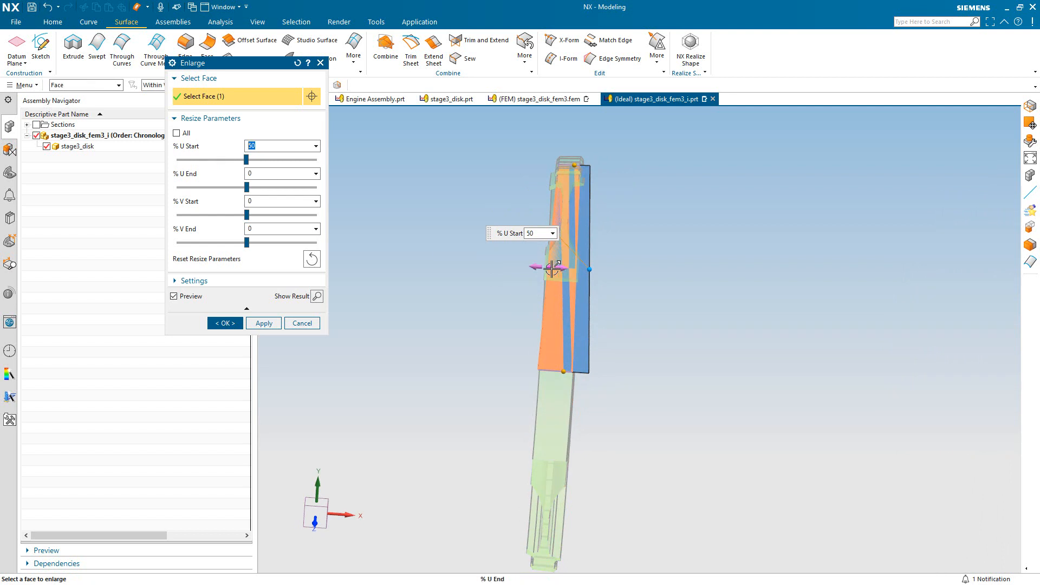
drag(553, 269, 539, 266)
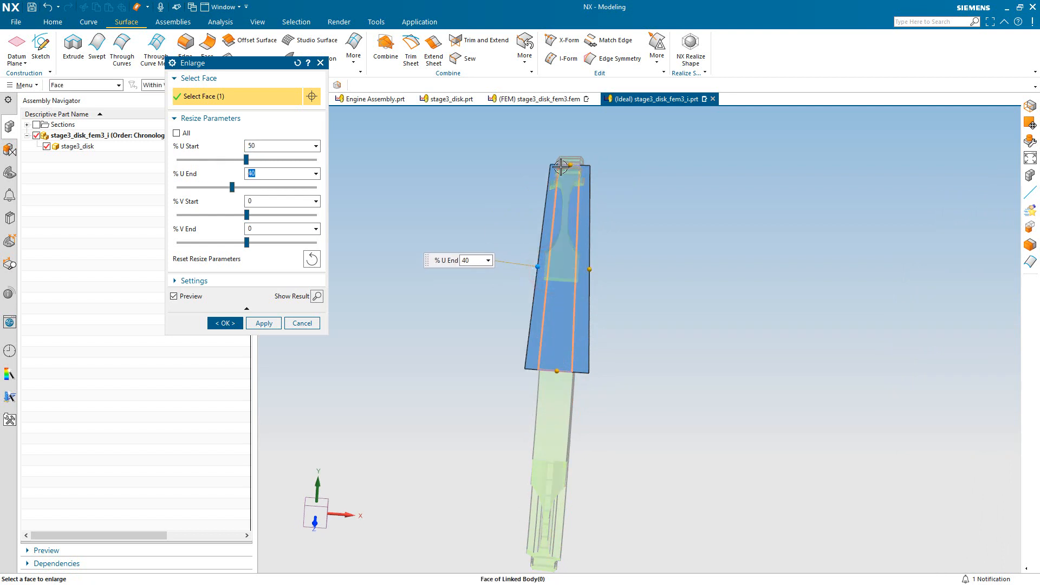
drag(565, 164, 570, 157)
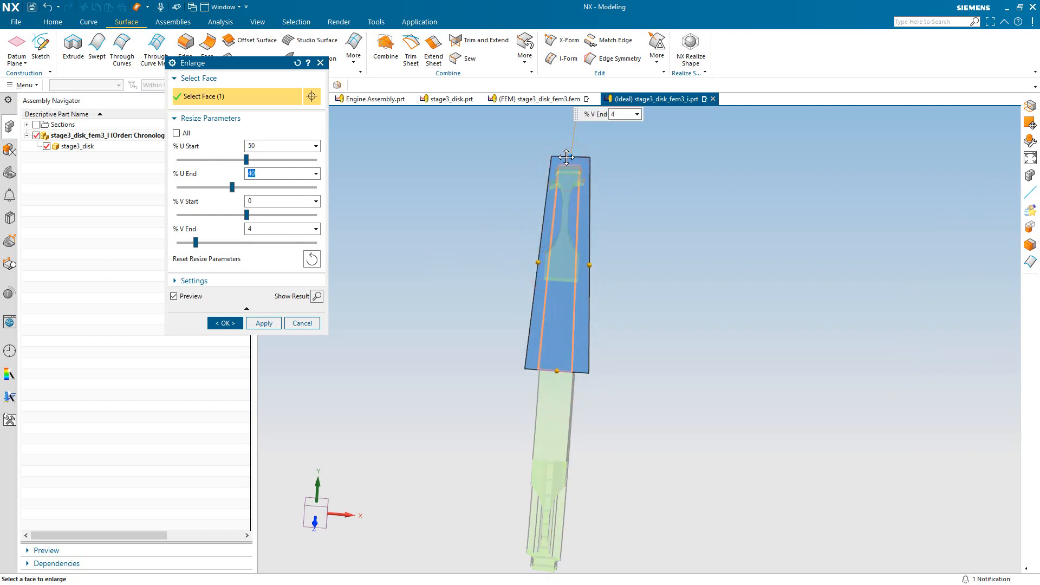
click(221, 325)
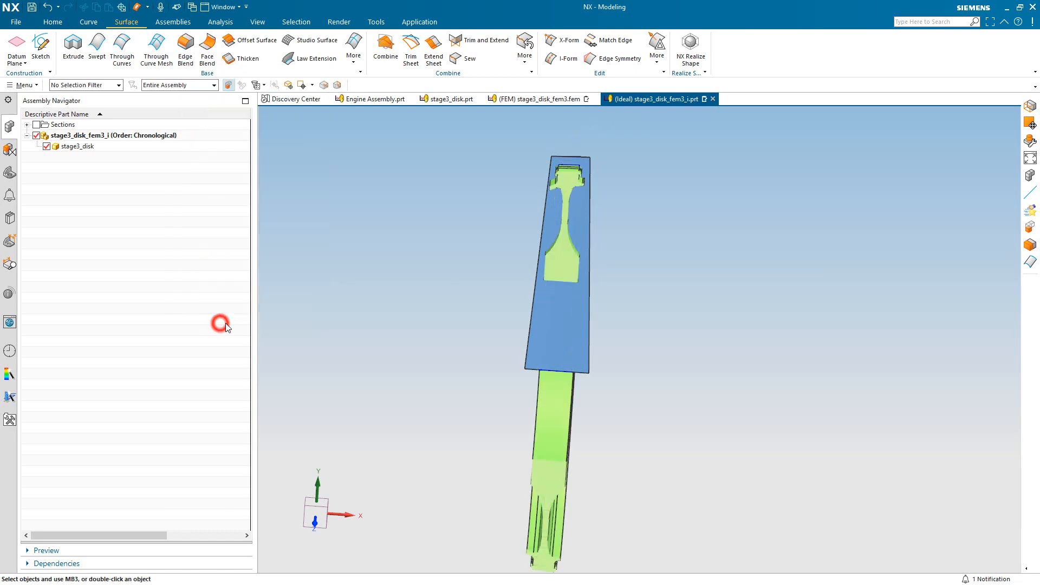
- Set up a Move Object operation that copies the enlarged sheet, using Rotate by Three Points as the motion
middle_drag(434, 305, 381, 294)
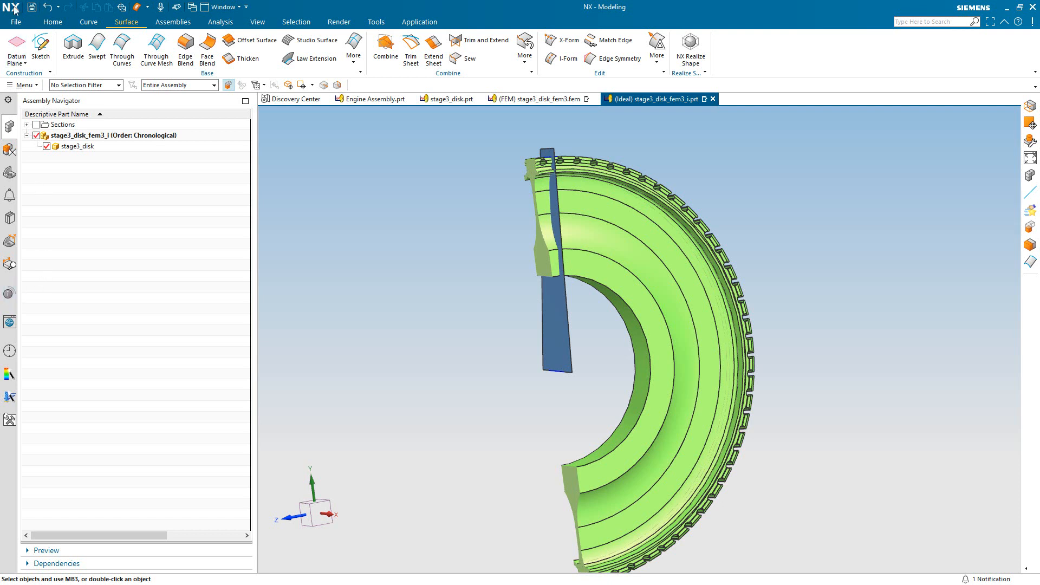
click(23, 85)
mouse_move(55, 134)
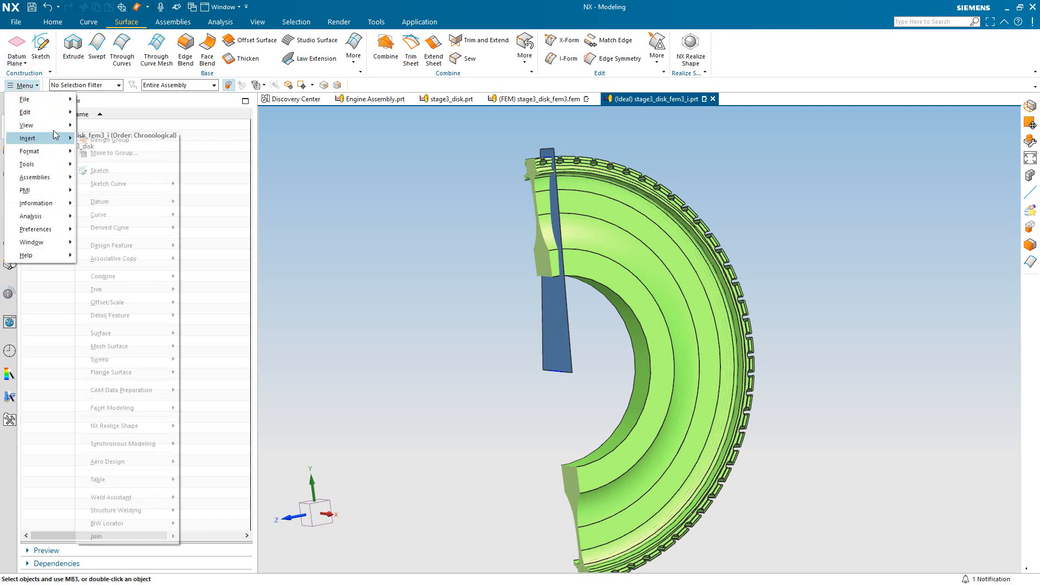
click(57, 112)
click(110, 298)
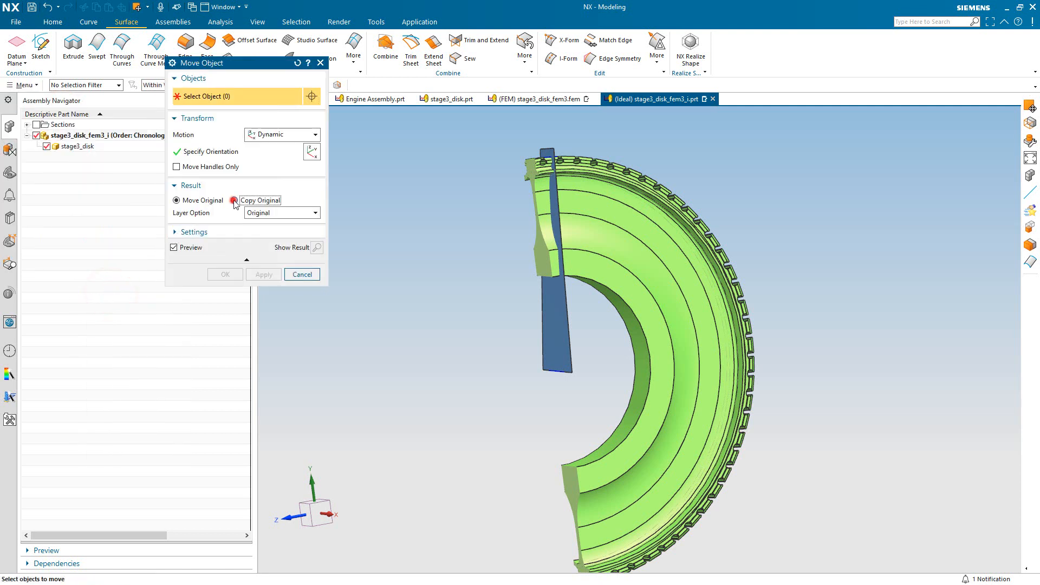
click(234, 200)
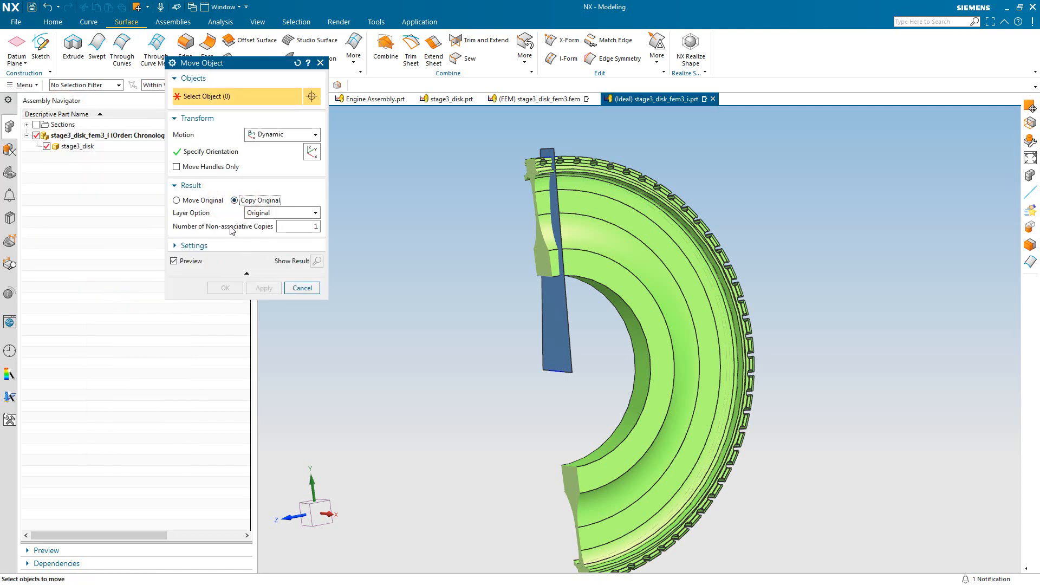
click(226, 245)
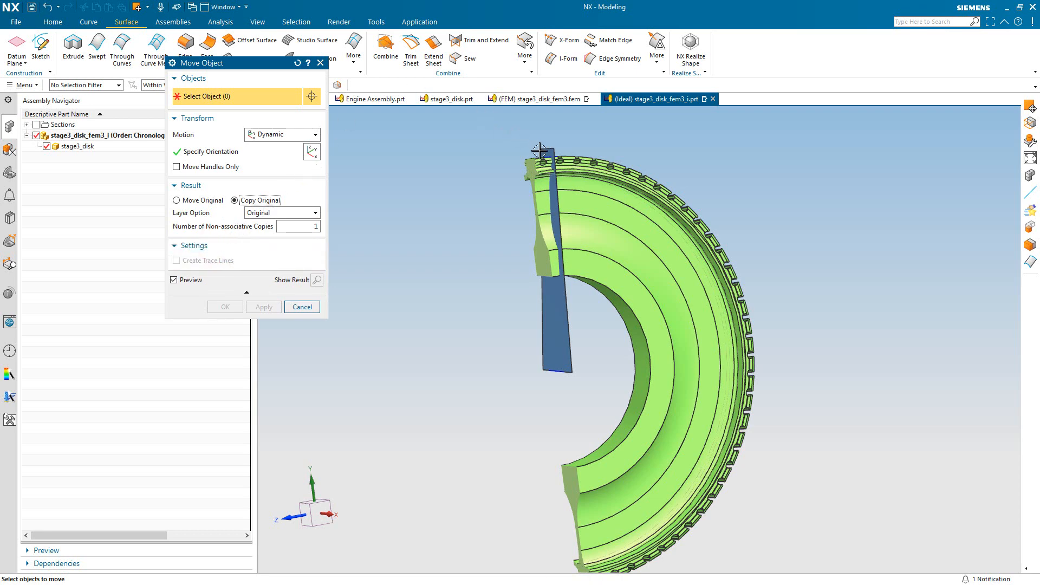
click(548, 136)
scroll(547, 135, up, 5)
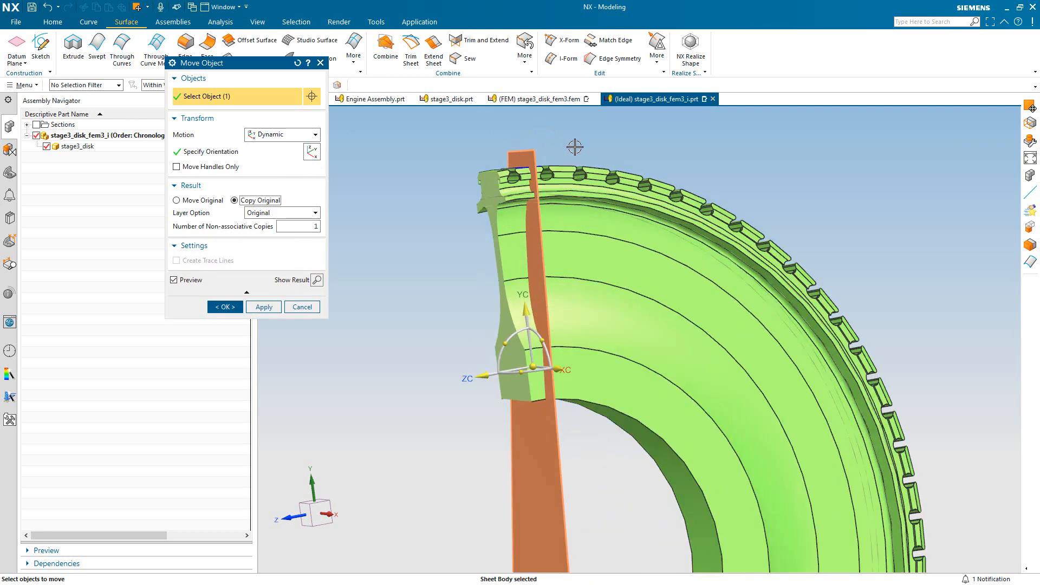
click(309, 136)
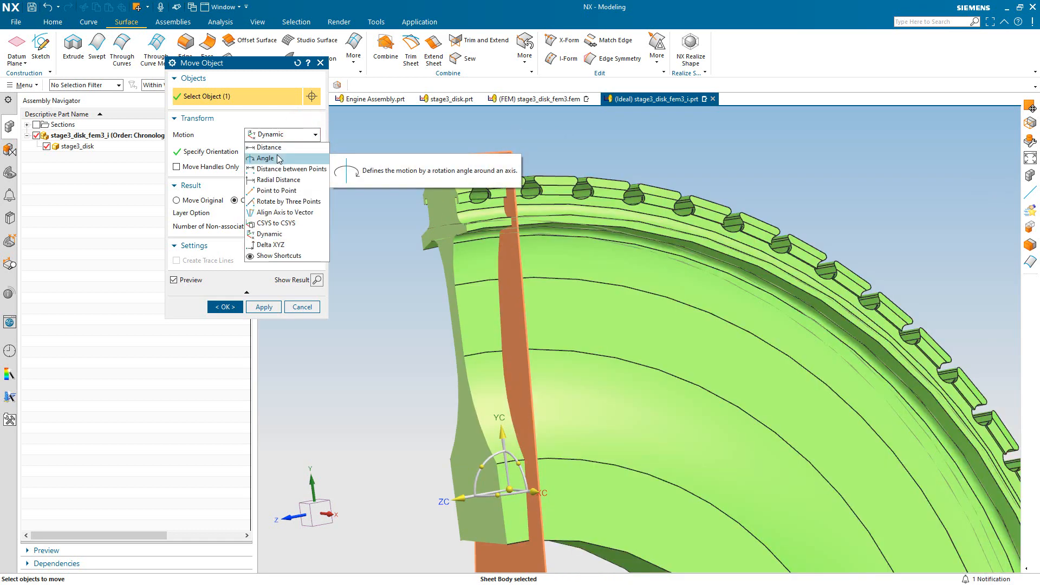
click(276, 201)
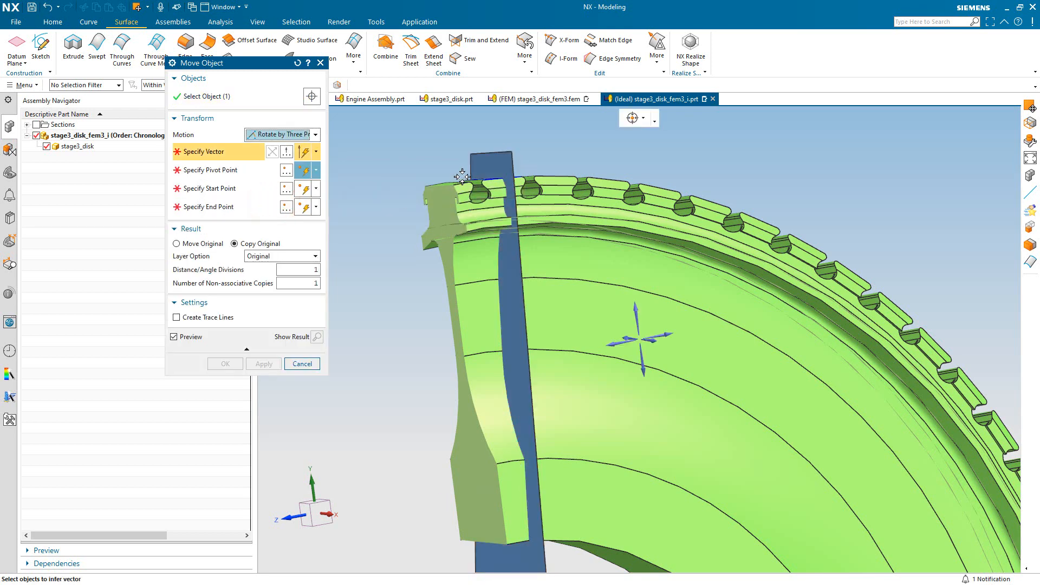
- Use the XC direction as the rotation vector and accept the default origin as the pivot point
middle_drag(462, 177, 483, 207)
middle_drag(522, 291, 539, 307)
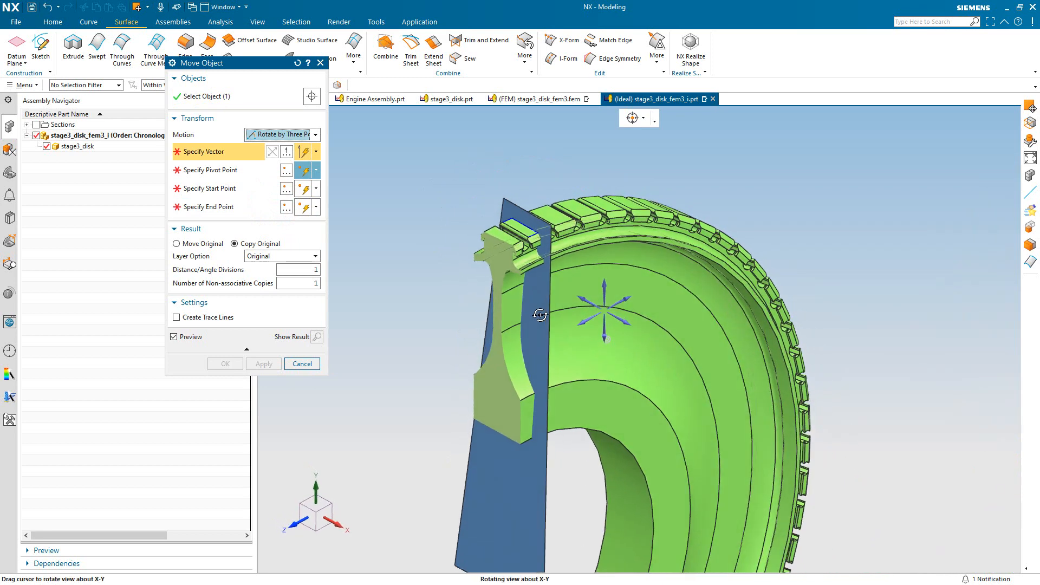
click(316, 153)
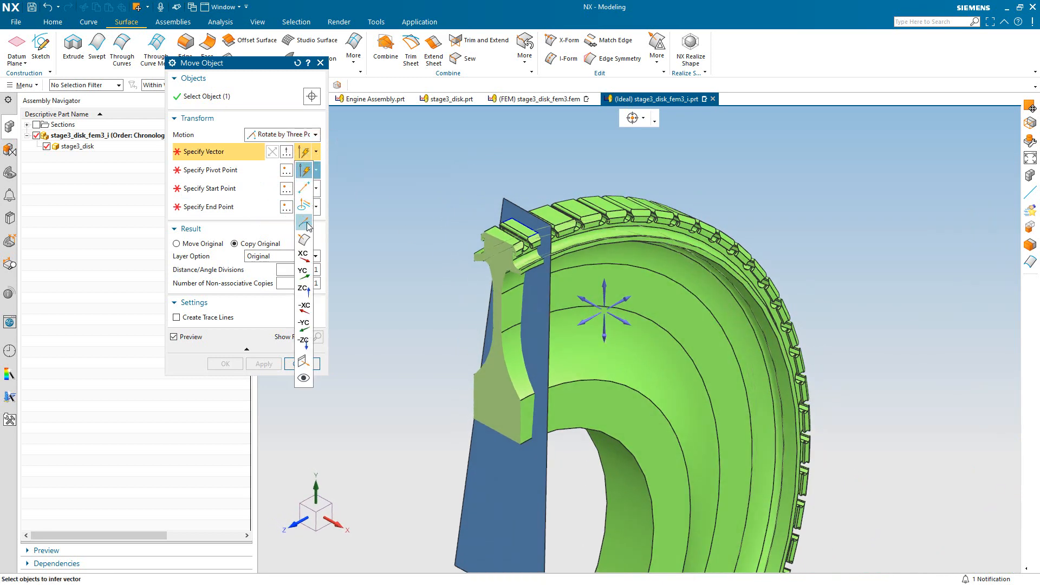
click(306, 255)
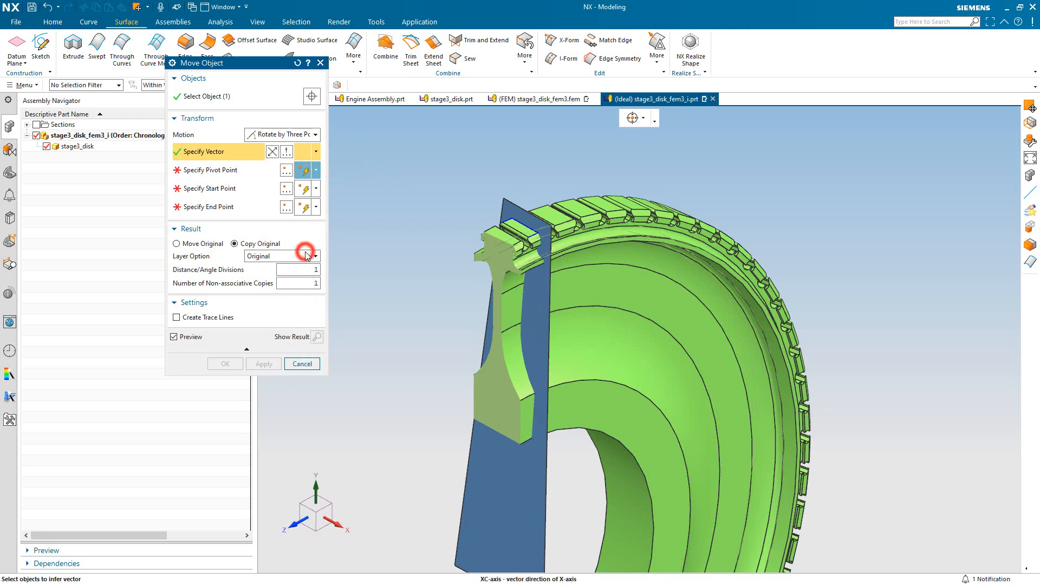
click(286, 171)
middle_click(285, 171)
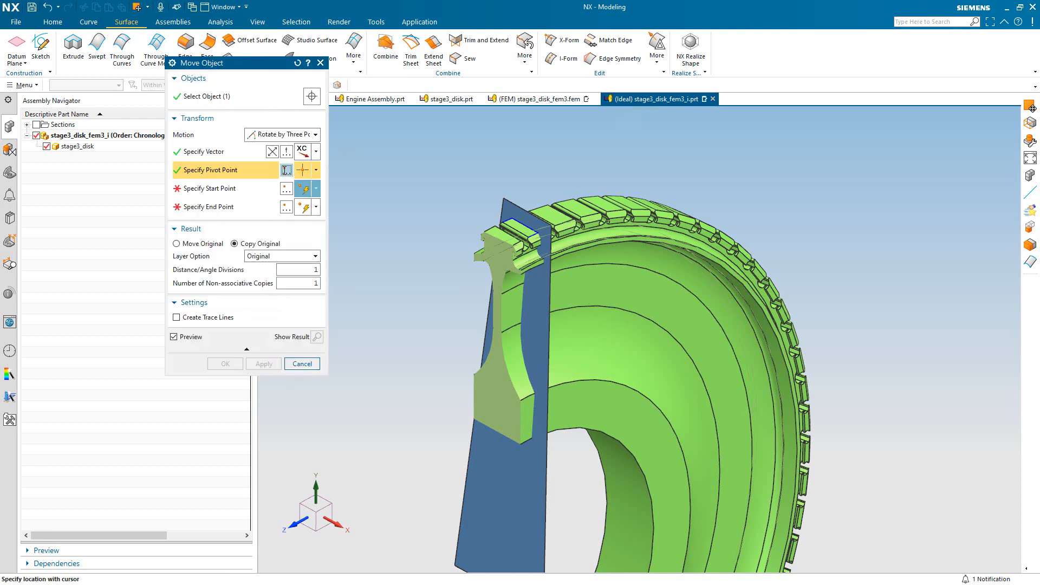
- Set the rotation's start point at the far end of the top edge on the tooth adjacent to the lined one
click(286, 193)
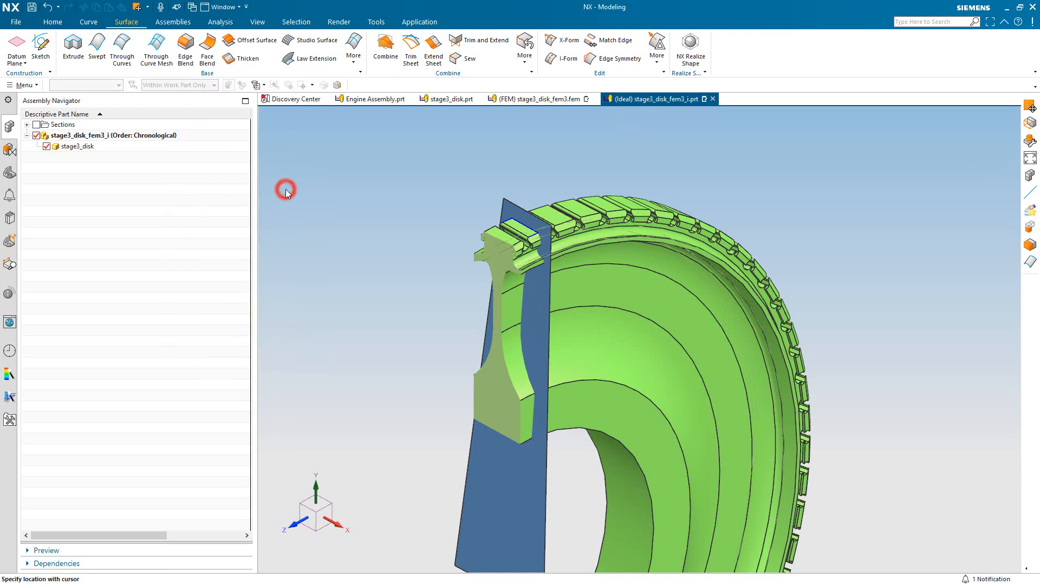
scroll(557, 218, up, 2)
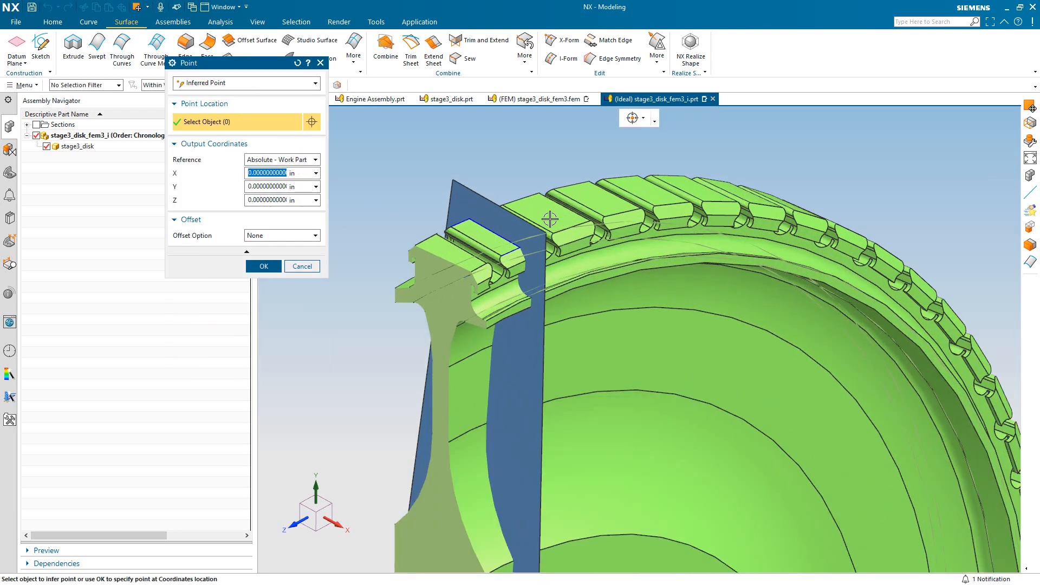
scroll(550, 218, up, 3)
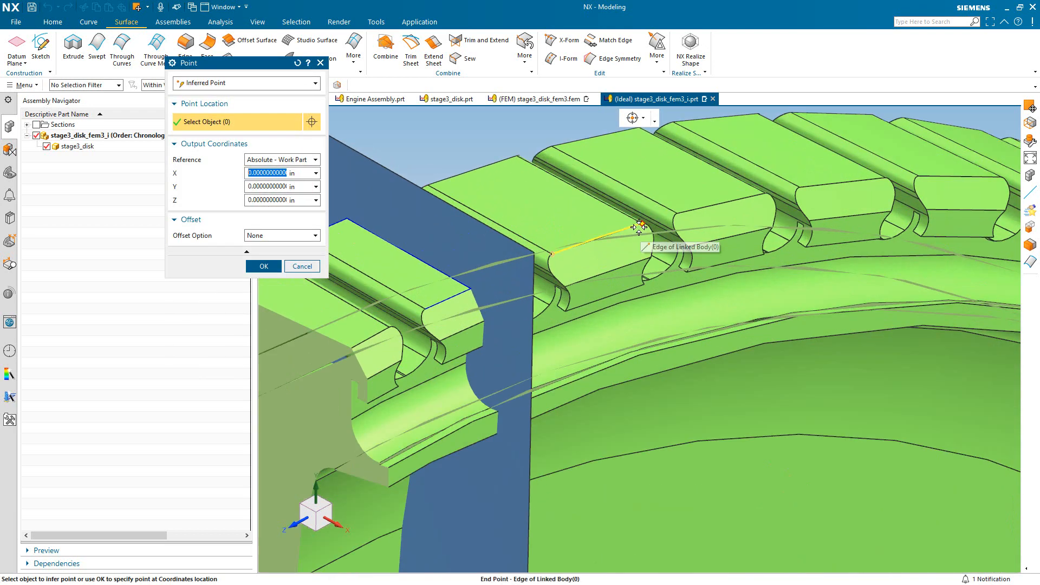
click(639, 227)
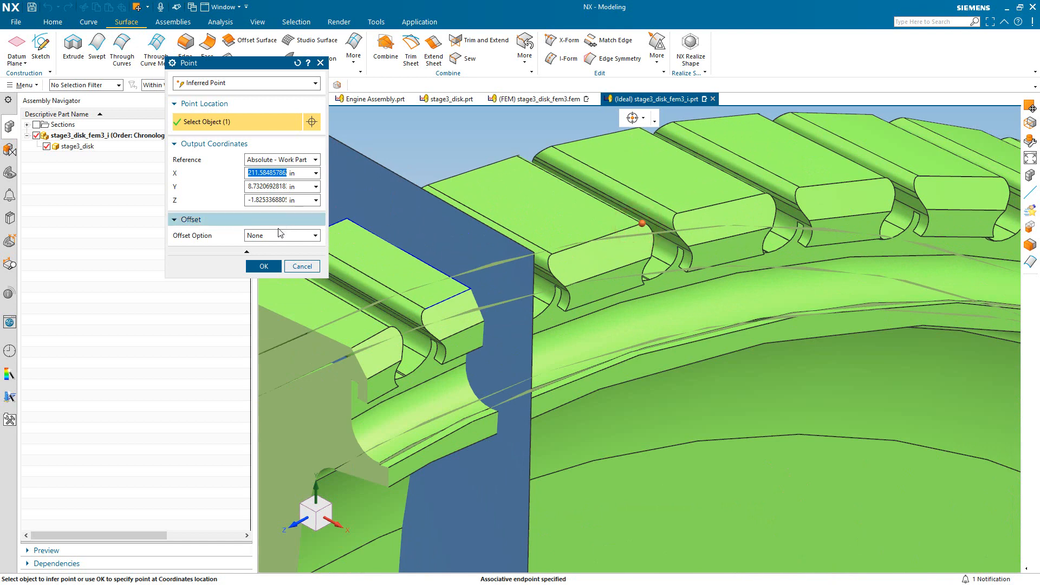
click(264, 267)
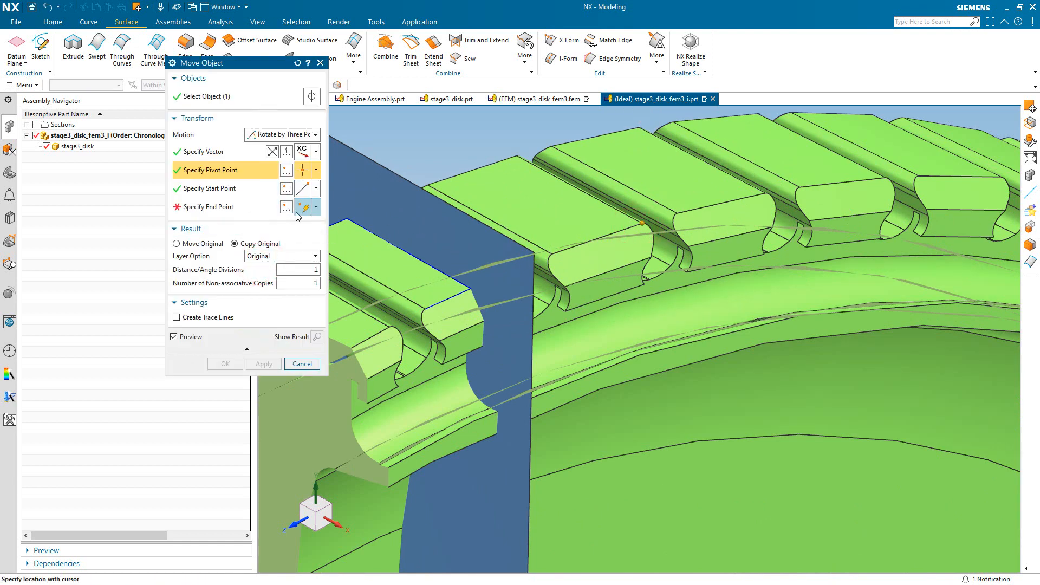
- Set the end point at the matching corner of the lined tooth and create the rotated copy of the sheet
click(252, 207)
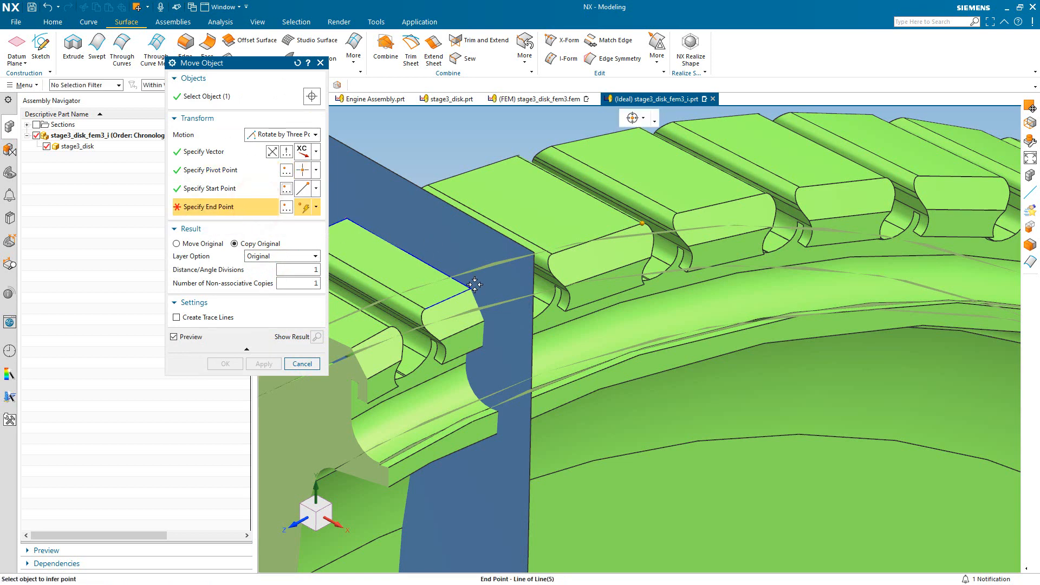
middle_drag(475, 289, 466, 293)
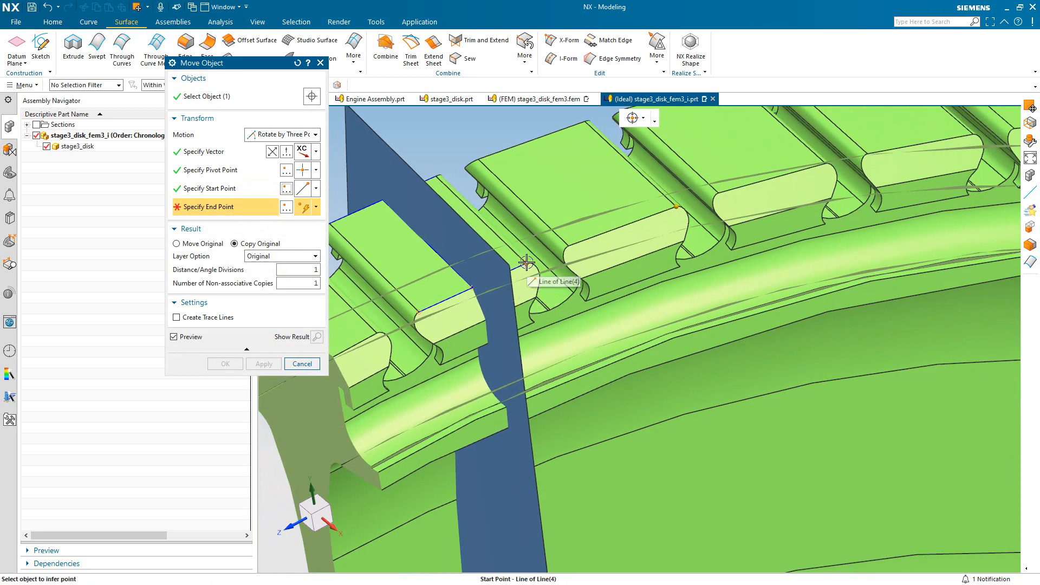
click(524, 264)
scroll(561, 205, down, 3)
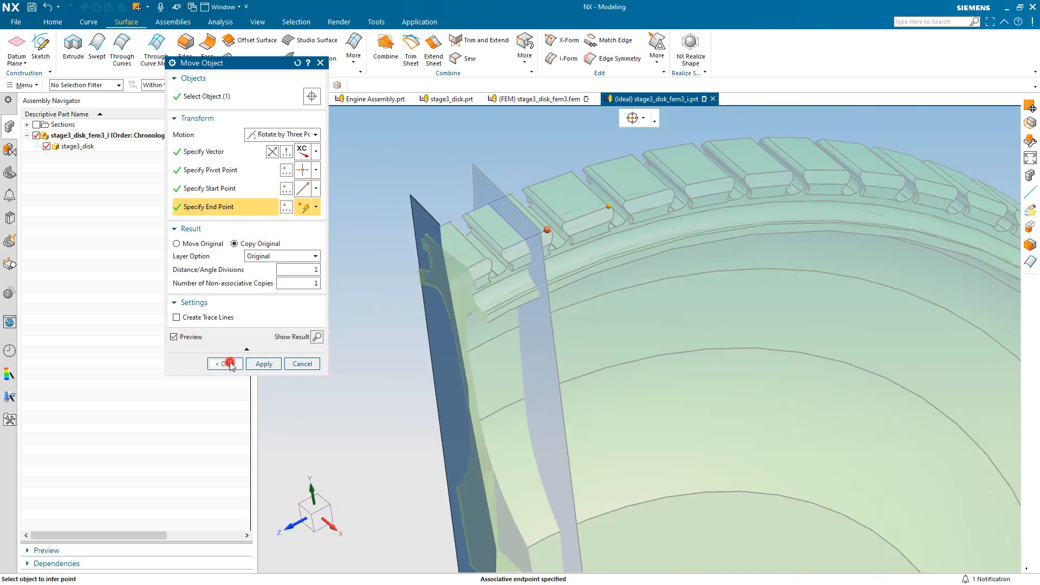
click(230, 364)
- Turn off the section clipping so the whole disk and both sheets are displayed
click(255, 22)
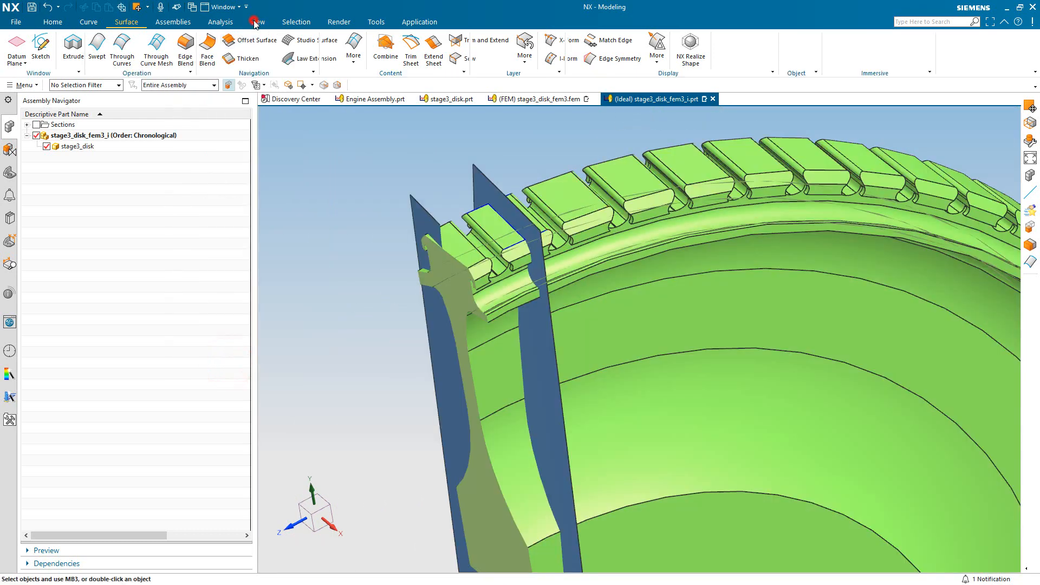
click(430, 47)
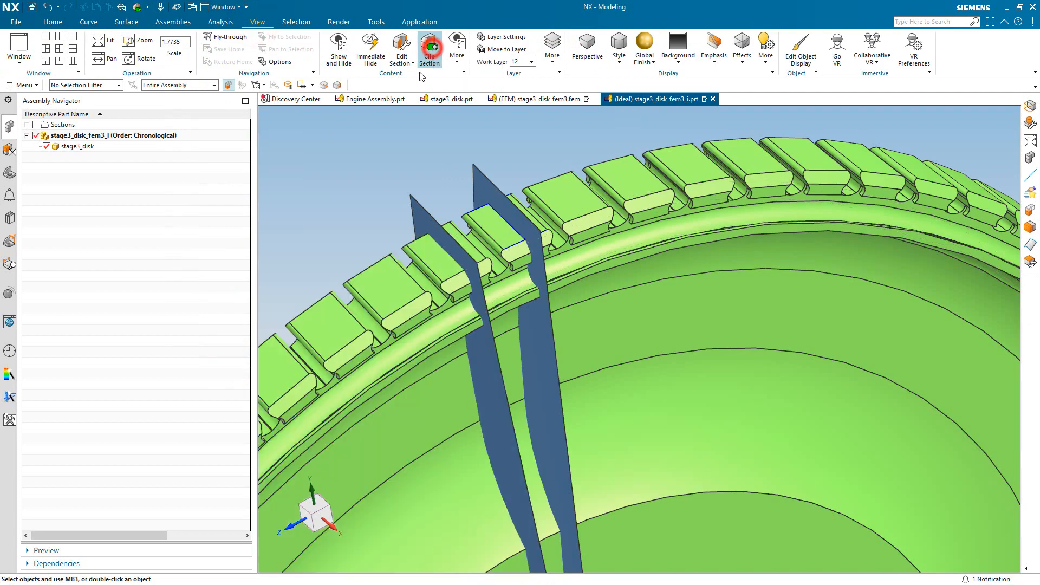
scroll(403, 108, down, 5)
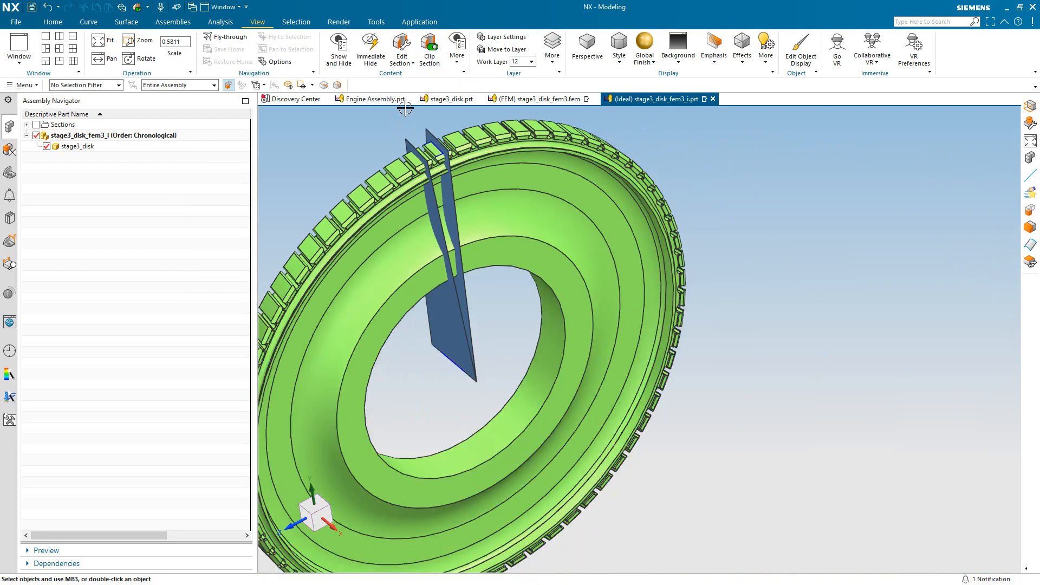
scroll(547, 186, down, 1)
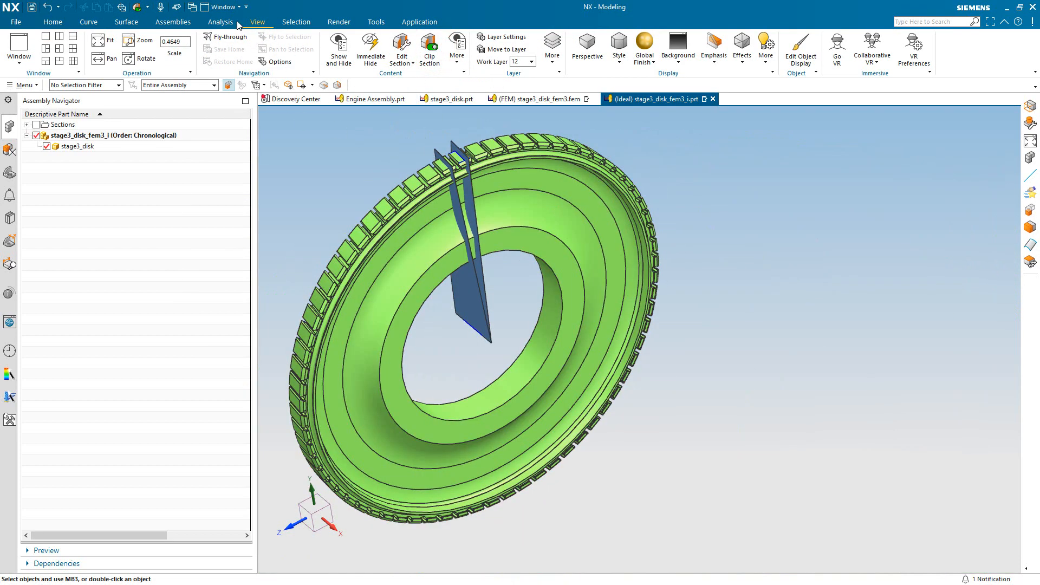
- Trim the disk body with a new coordinate plane normal to Y through the disk axis, keeping the half that contains the sheets
click(53, 21)
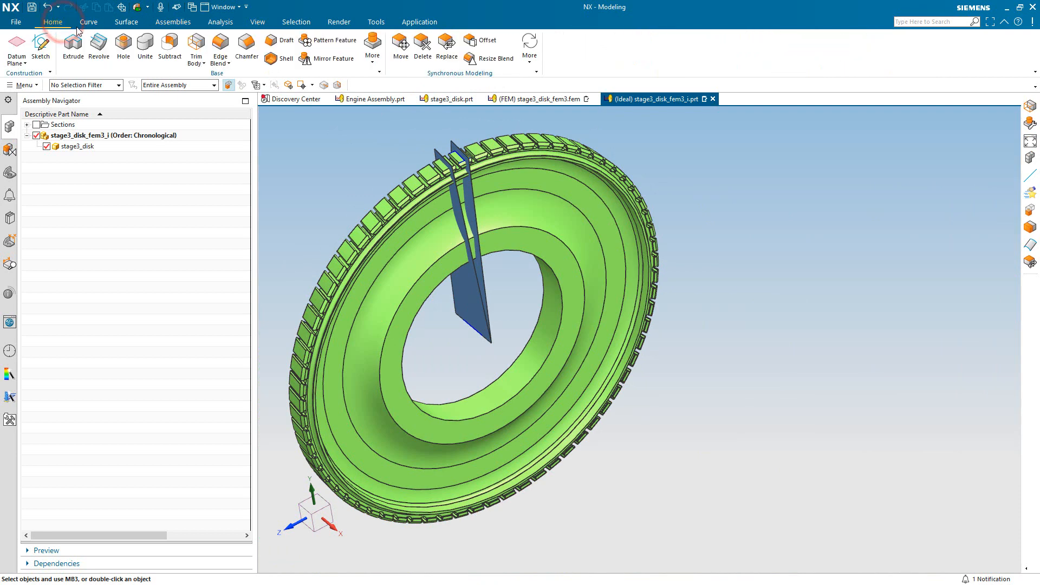
click(197, 48)
click(542, 402)
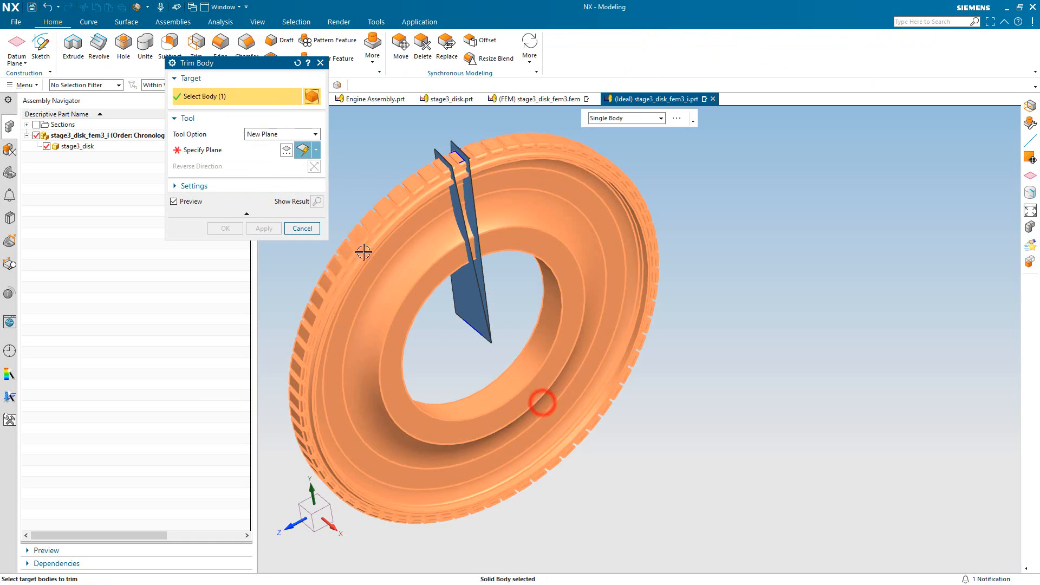
click(315, 150)
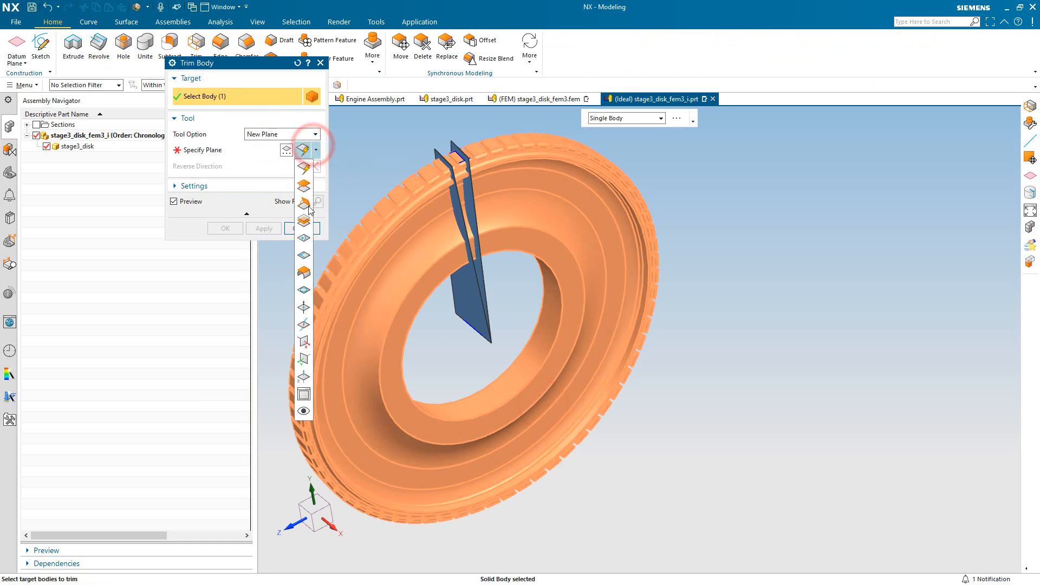
click(305, 358)
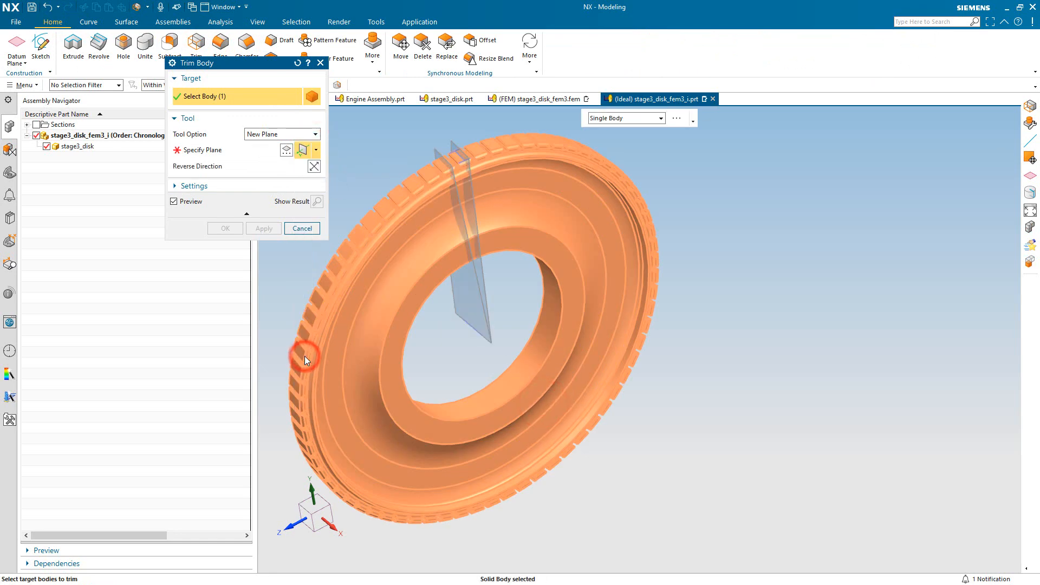
click(315, 166)
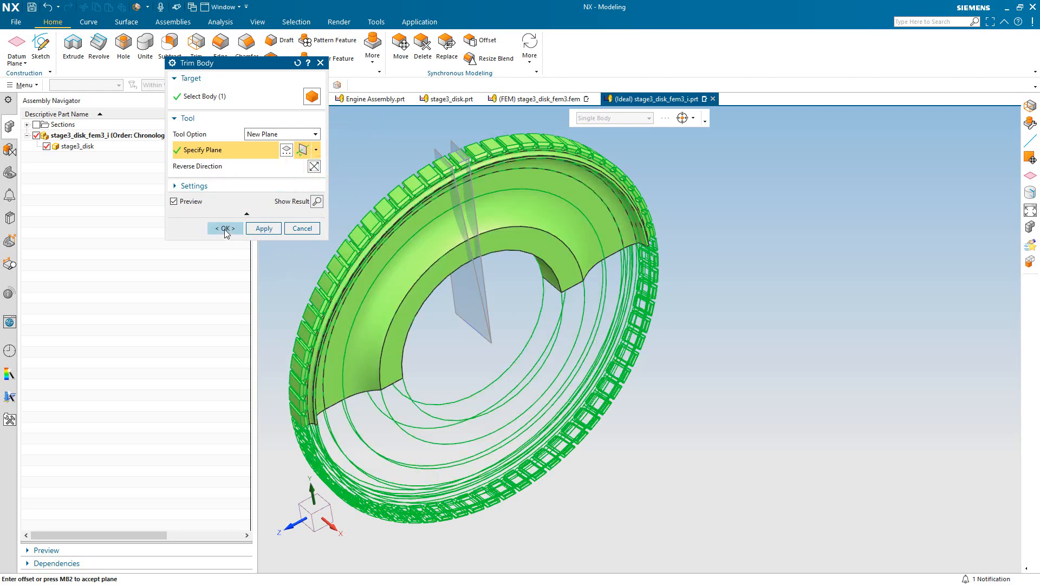
click(264, 228)
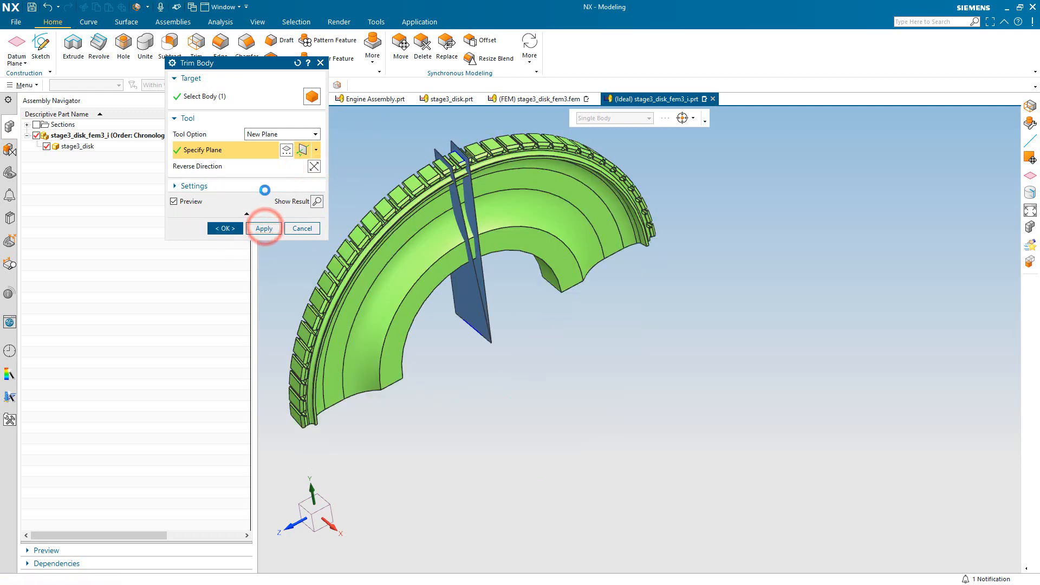
- Trim the half disk with the original ruled sheet using the Face or Plane tool option, keeping the side with the copied sheet
click(517, 228)
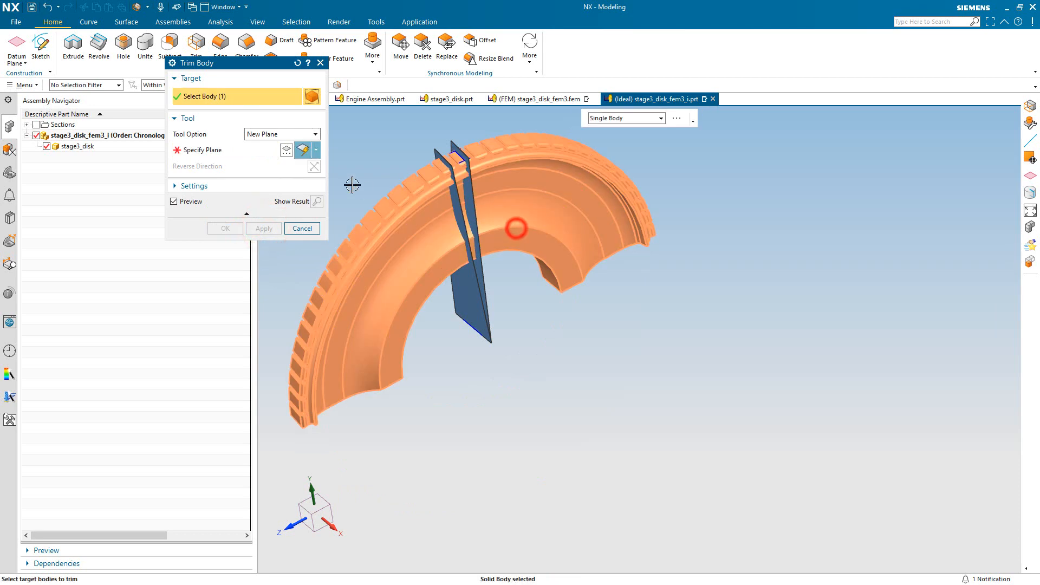
click(271, 135)
click(267, 146)
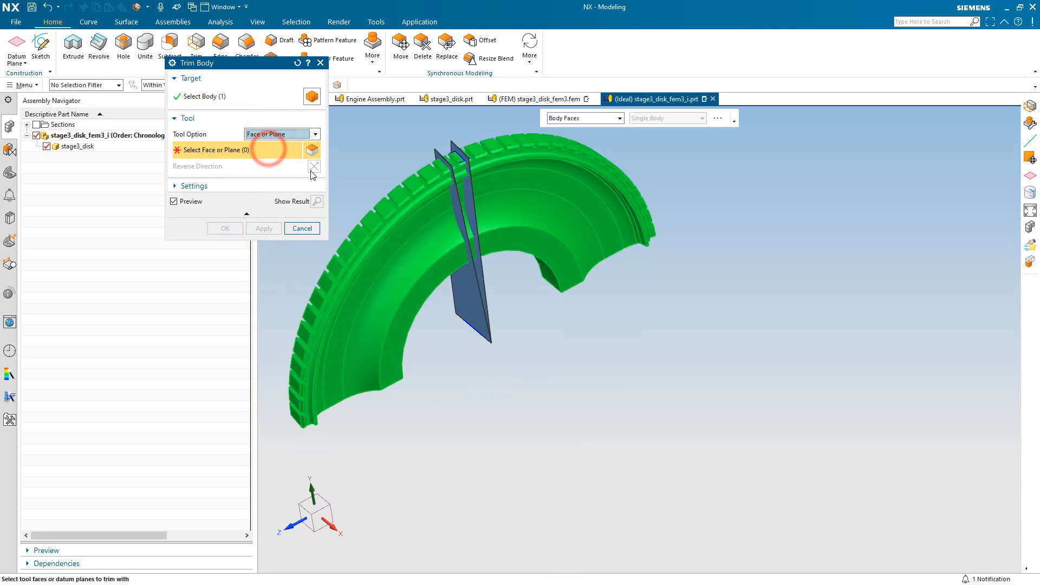
click(468, 222)
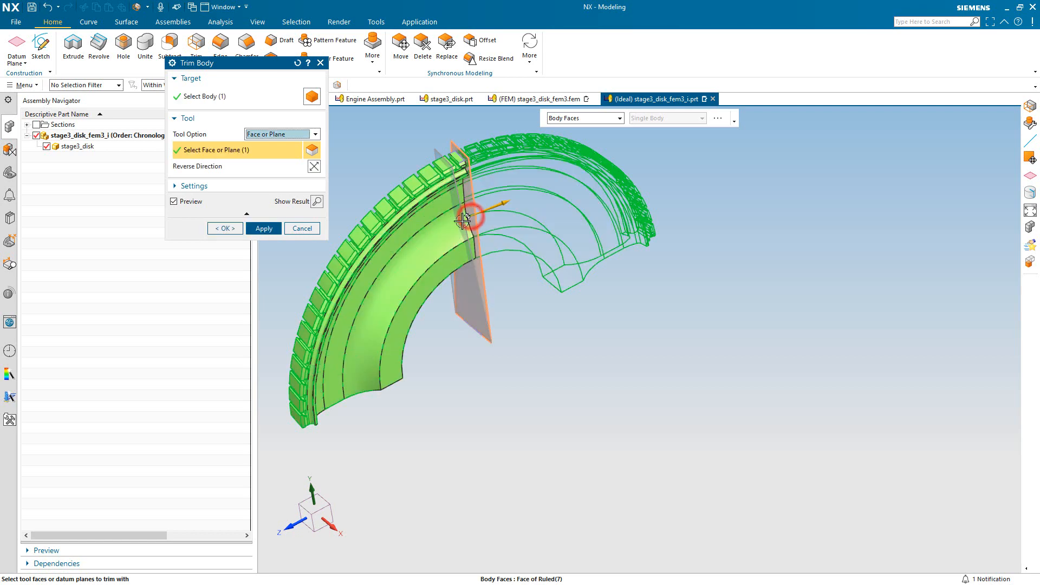
click(264, 228)
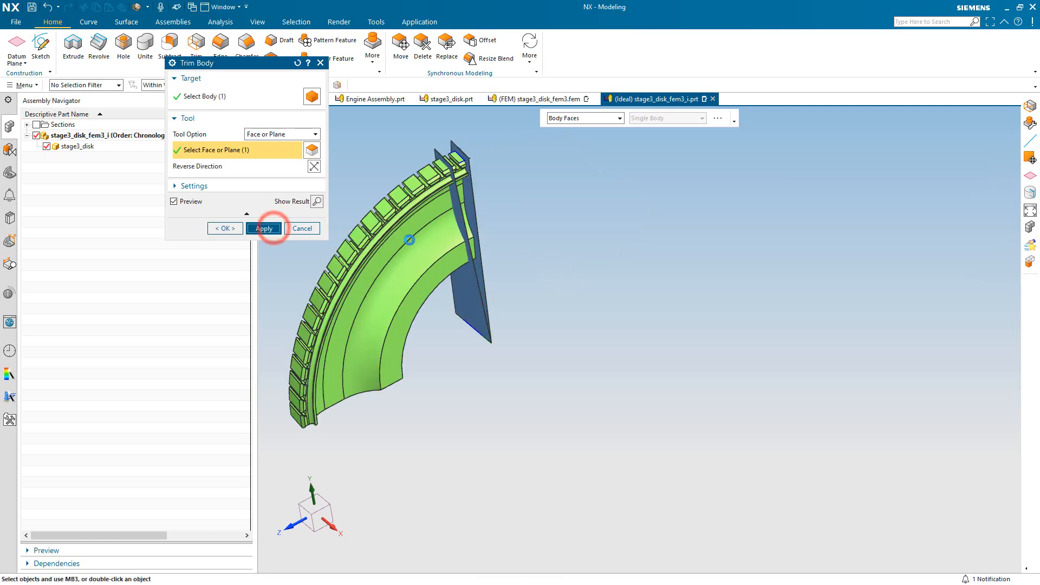
- Trim the remaining body with the copied sheet, reversing the direction to keep only the sector between the two sheets
click(428, 245)
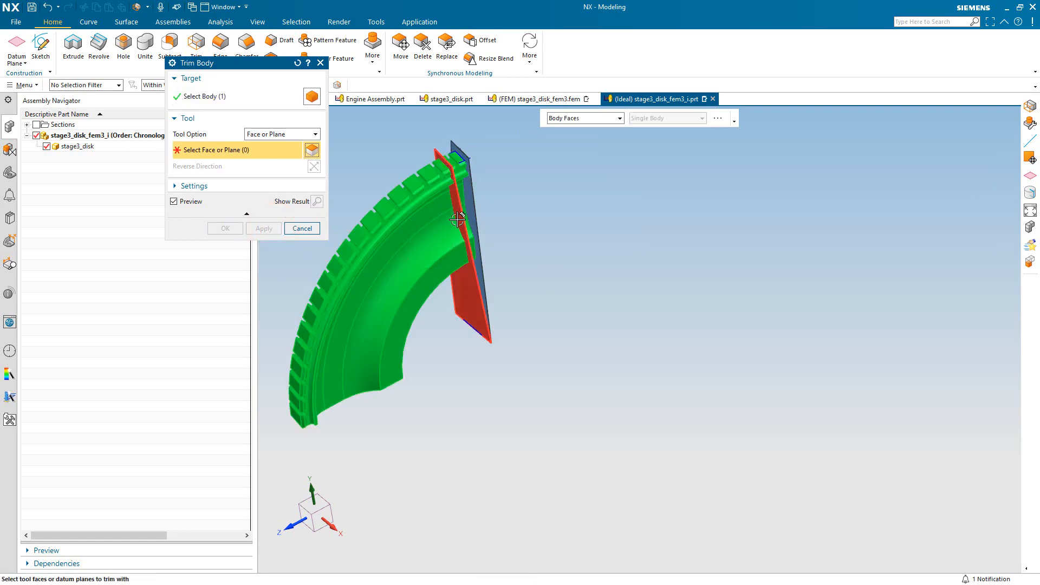
click(457, 221)
click(315, 166)
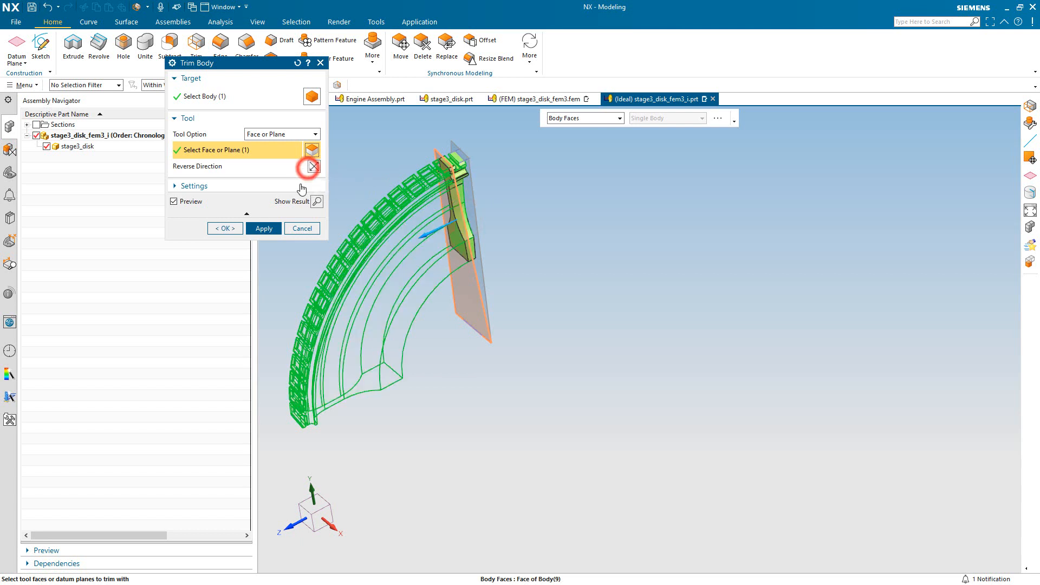
click(230, 229)
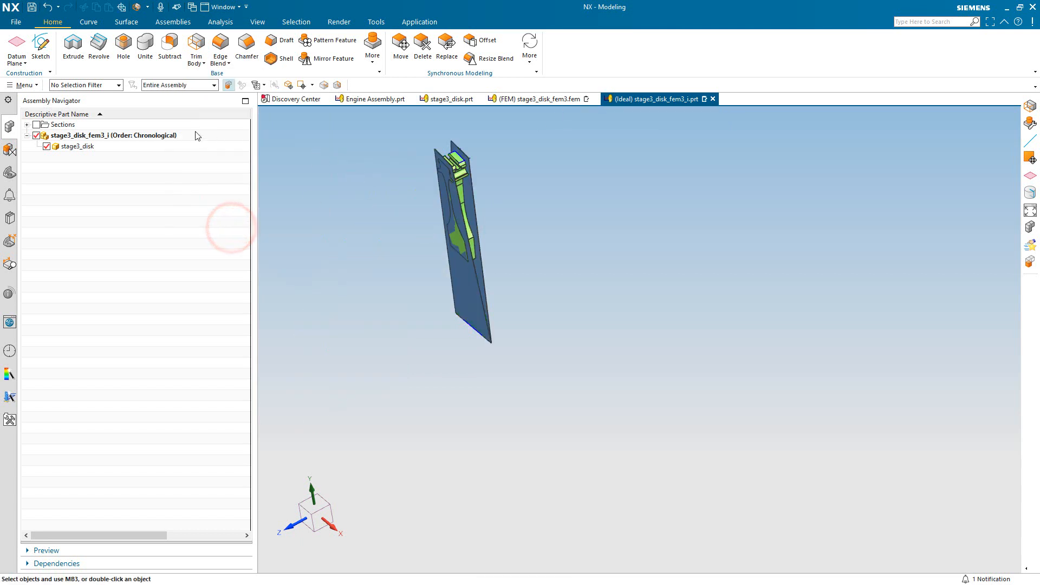
- Make layer 11 the work layer, hide layer 12 with the sheets, and fit the sector in the view
click(21, 85)
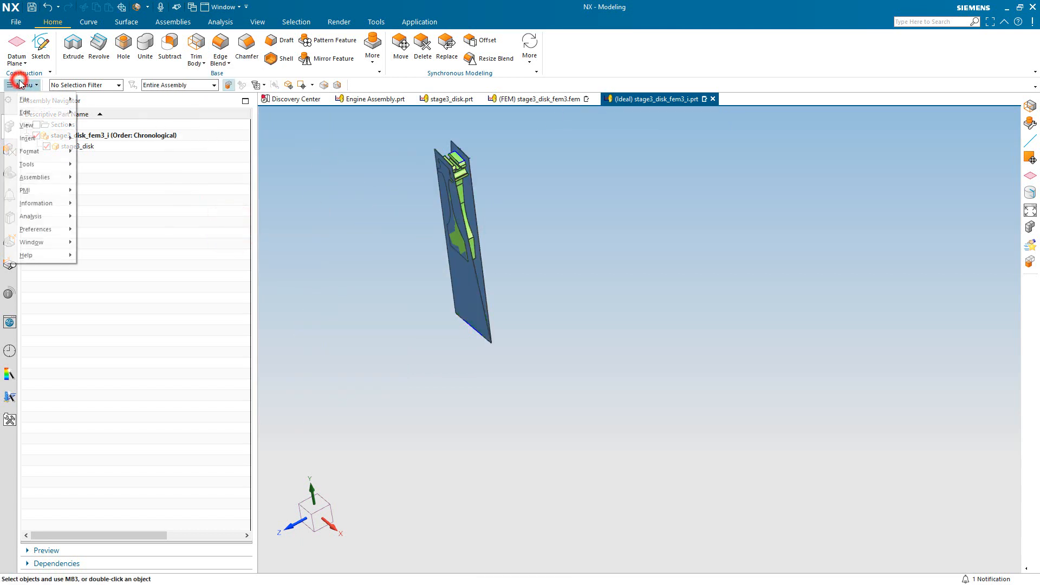
click(58, 146)
click(93, 155)
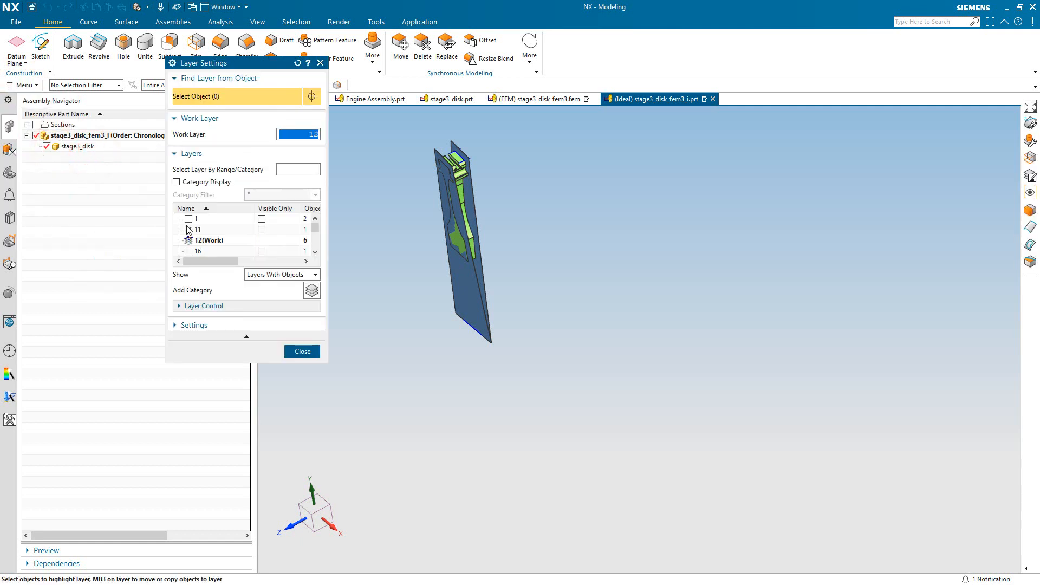
right_click(195, 230)
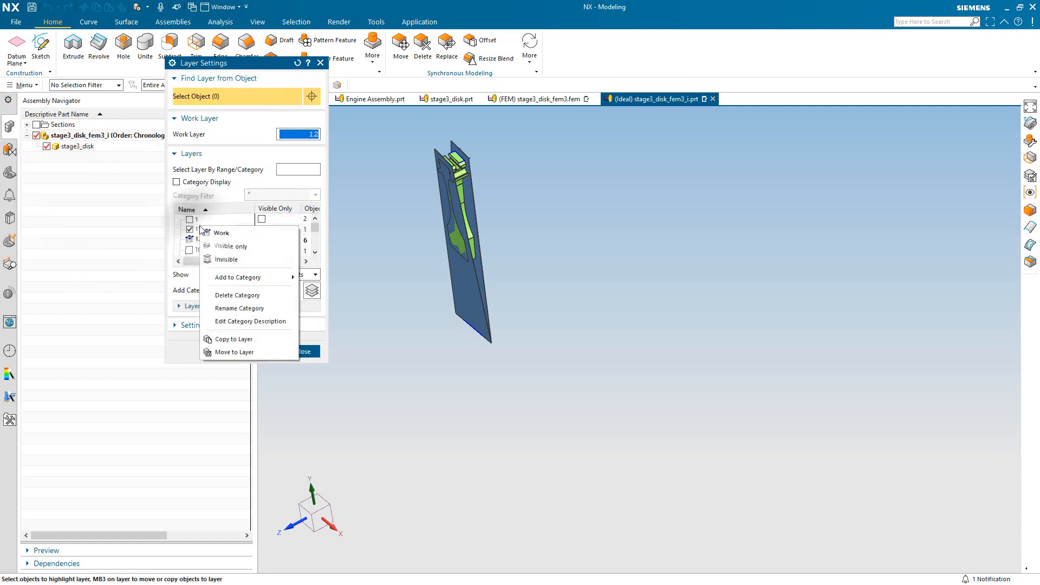
click(210, 233)
click(189, 241)
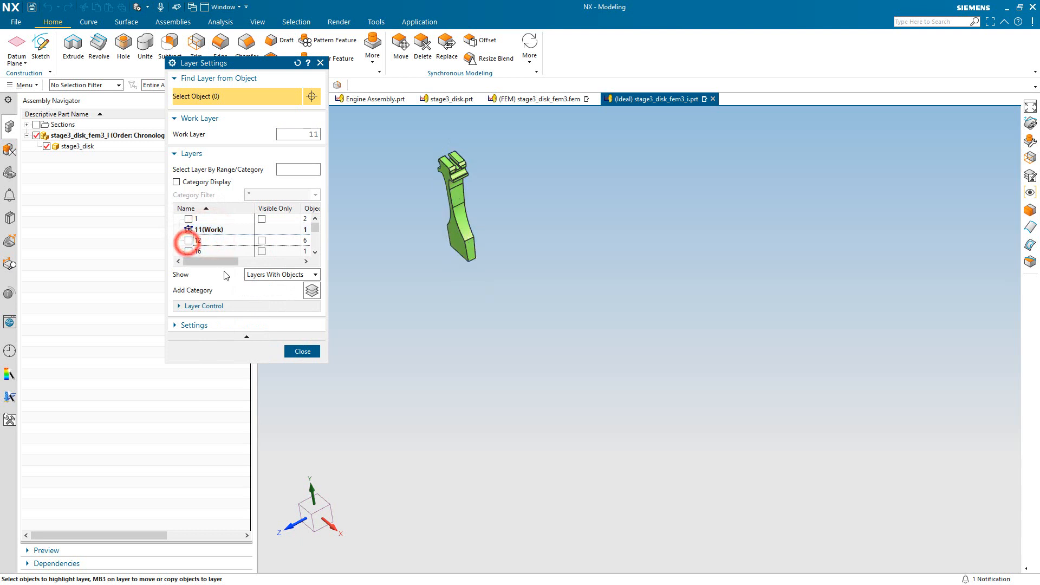
click(301, 355)
right_drag(302, 356, 286, 375)
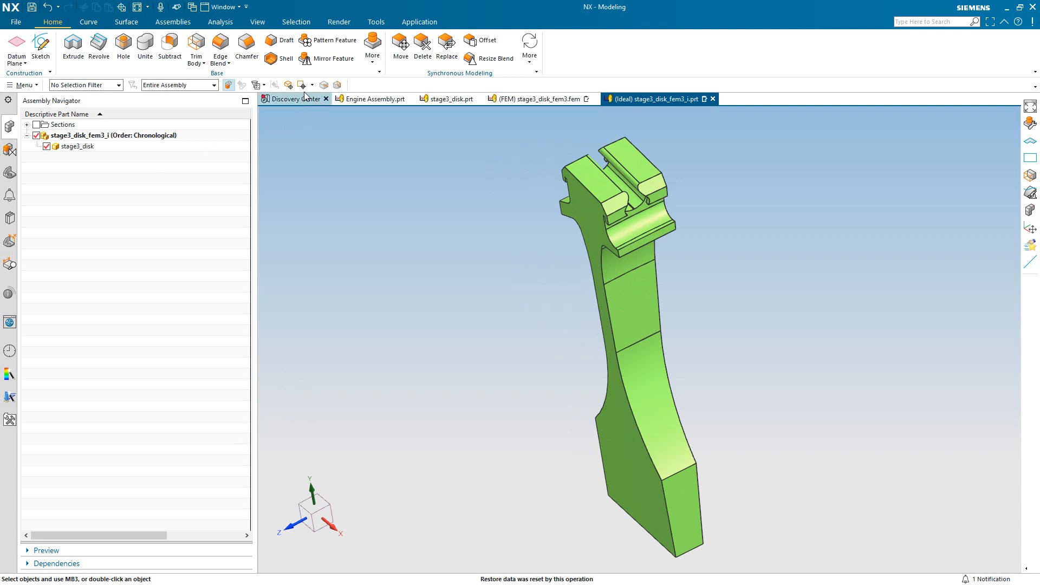
- Switch to the Pre/Post application and display the FEM file stage3_disk_fem3.fem
click(408, 22)
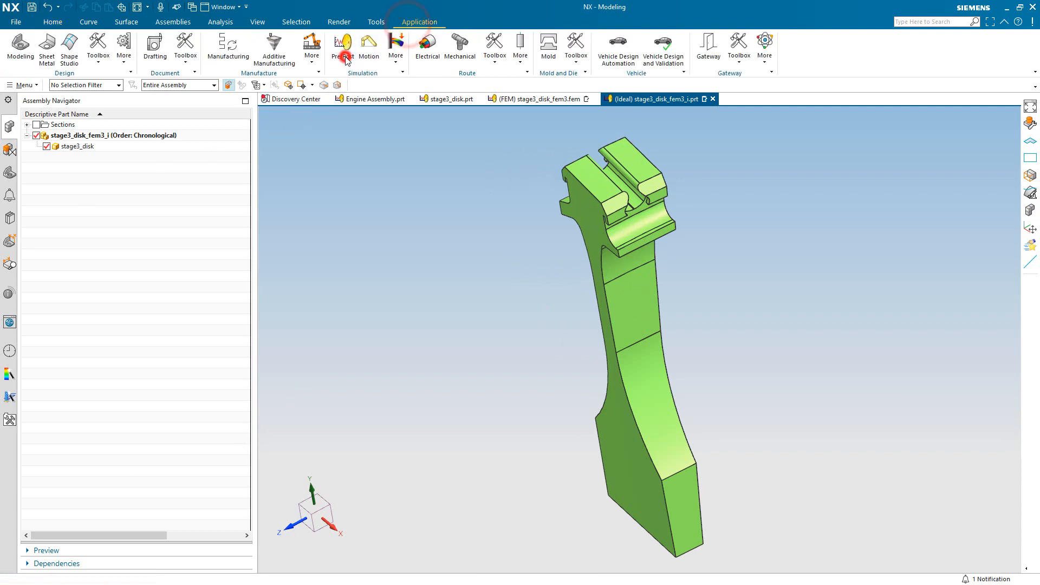
click(349, 51)
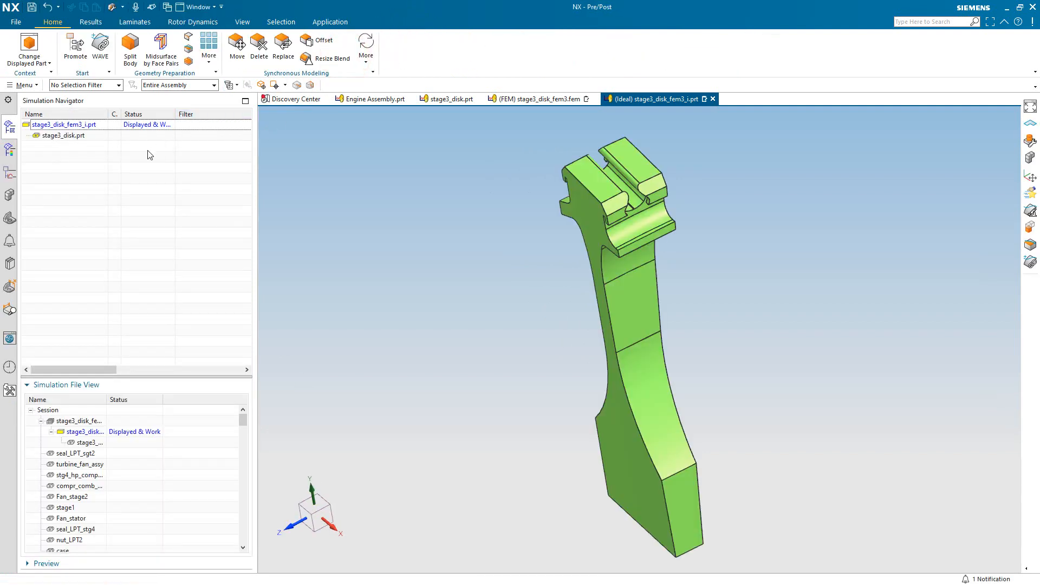
double_click(80, 423)
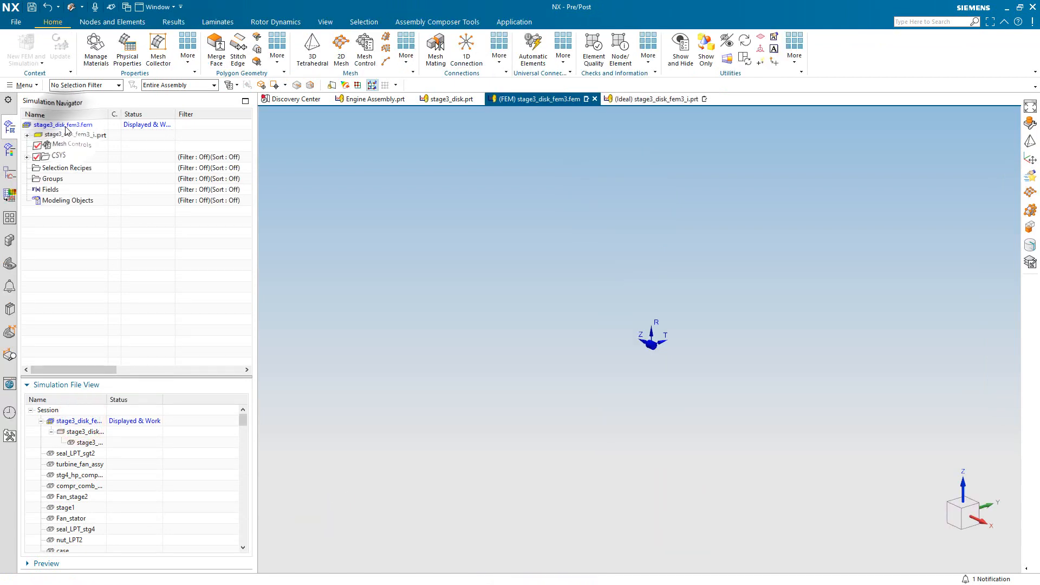
- Edit the FEM's bodies to use, picking the trimmed sector from the idealized part with the Solid Body filter
right_click(64, 125)
click(85, 163)
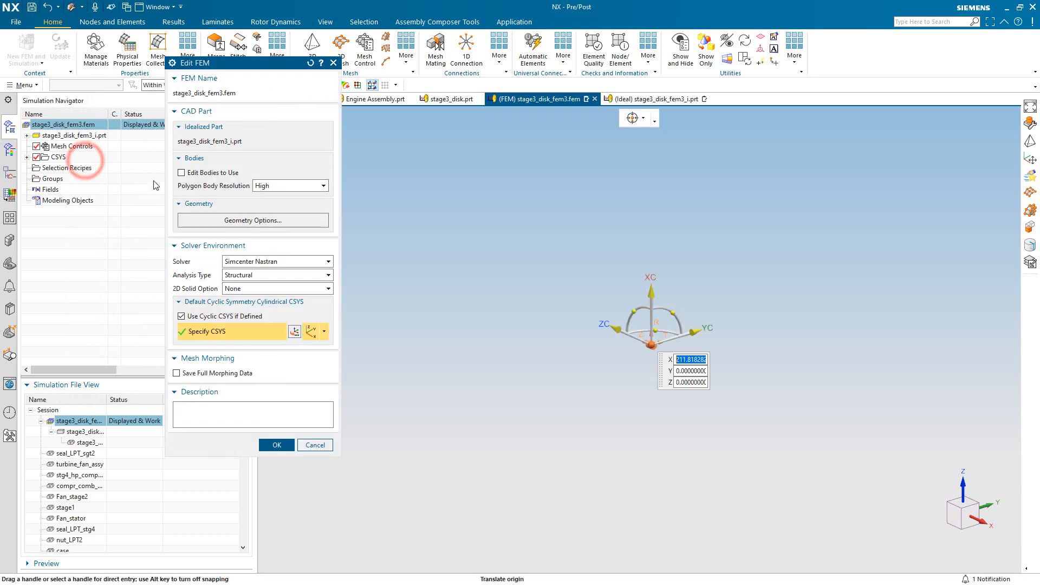
click(188, 173)
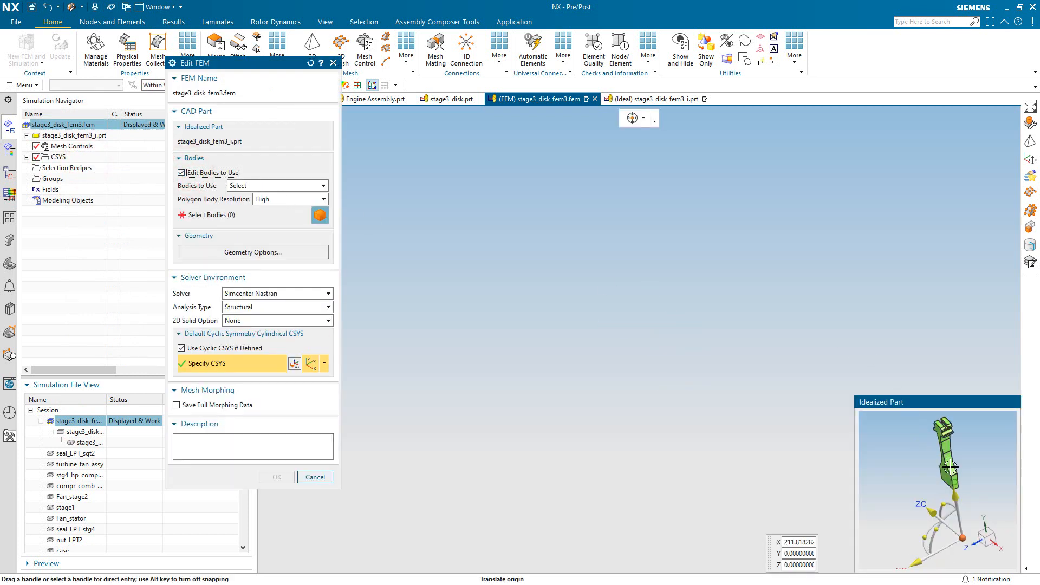
click(220, 216)
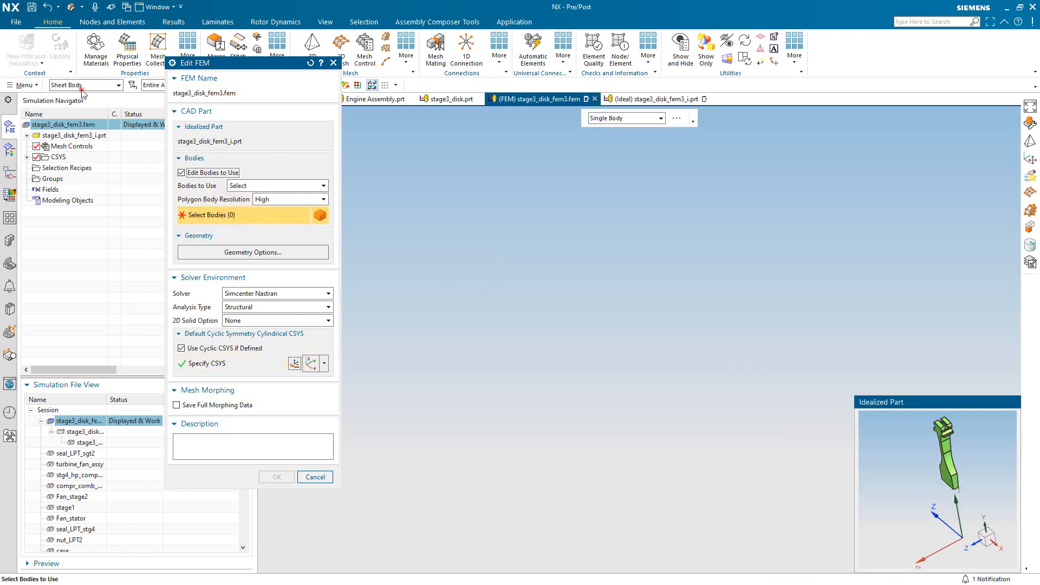
click(84, 85)
click(87, 115)
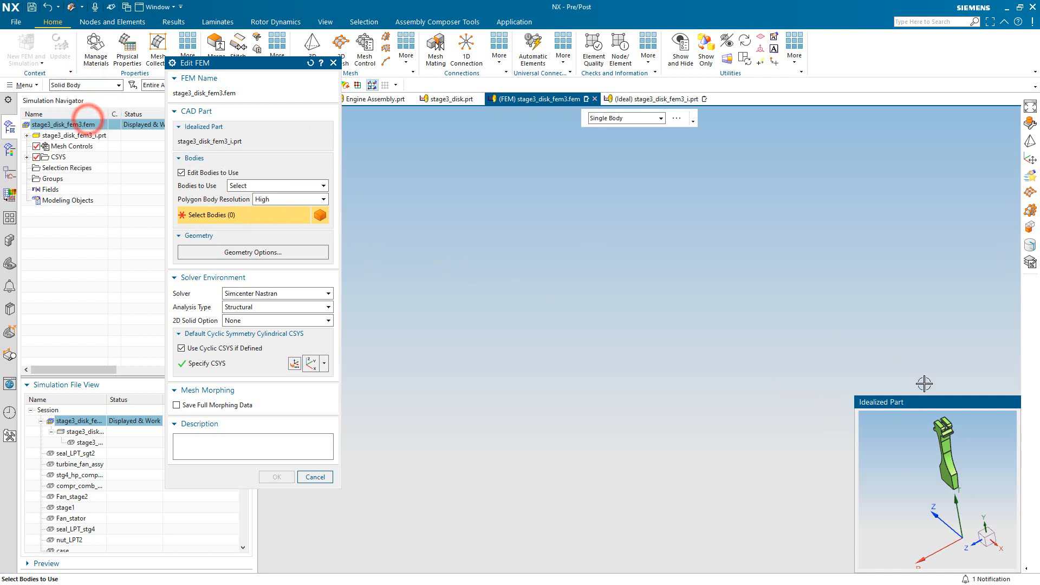
click(944, 442)
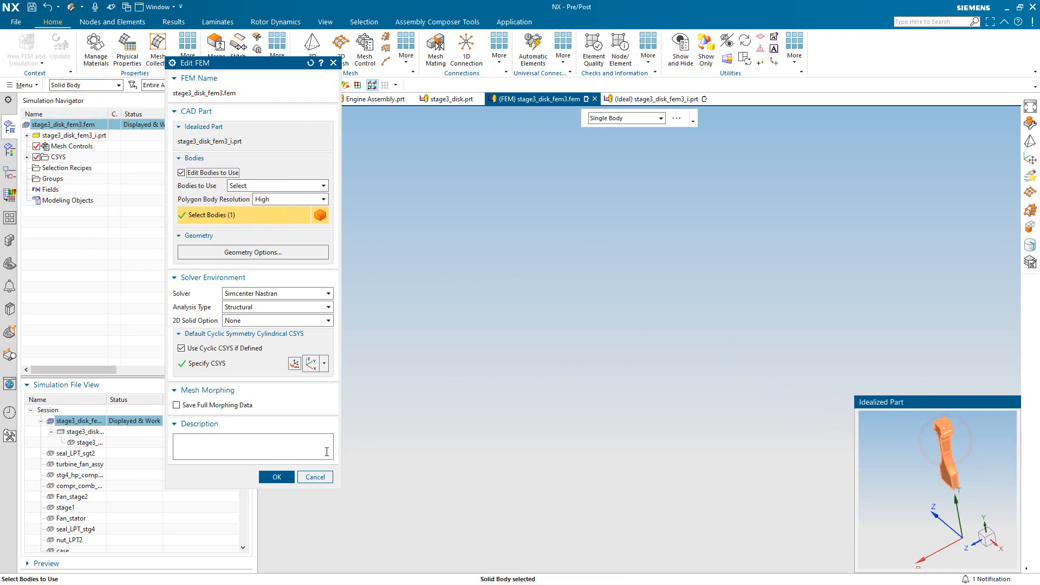
click(277, 477)
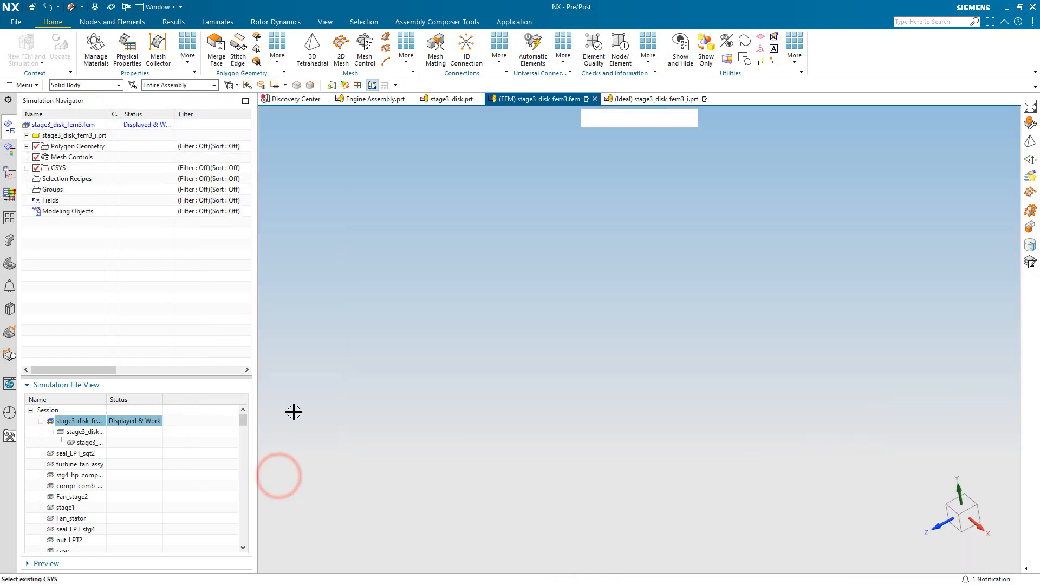
- Make layer 11 the work layer in the FEM and hide layers 1 and 222
click(25, 85)
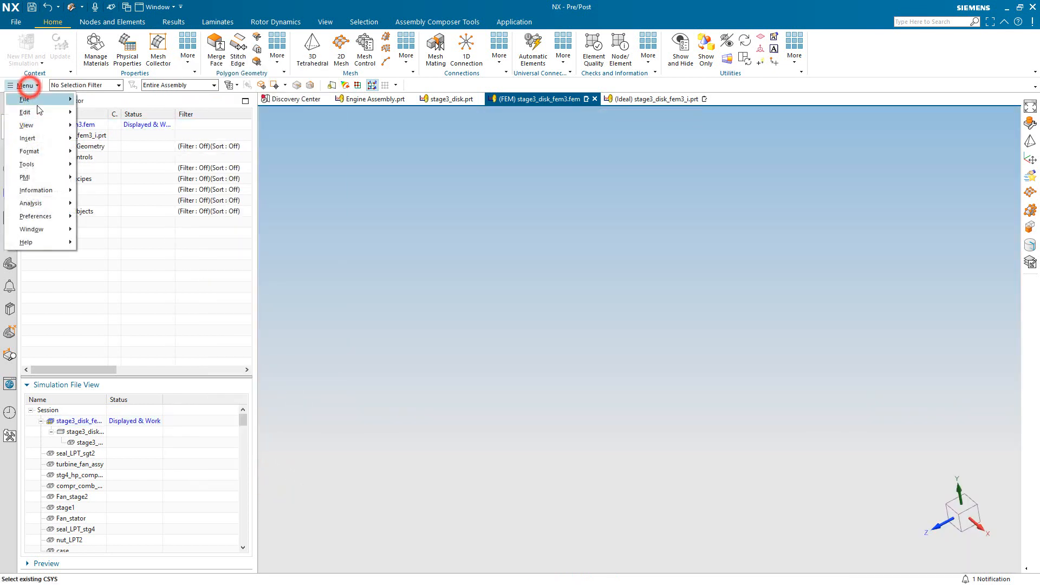
click(33, 151)
click(83, 153)
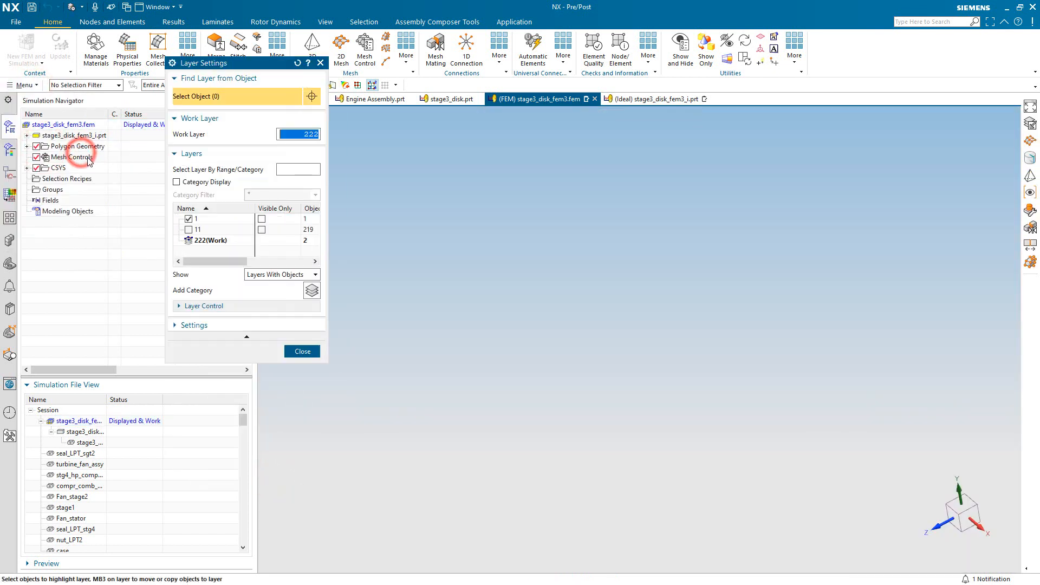
right_click(202, 229)
click(219, 234)
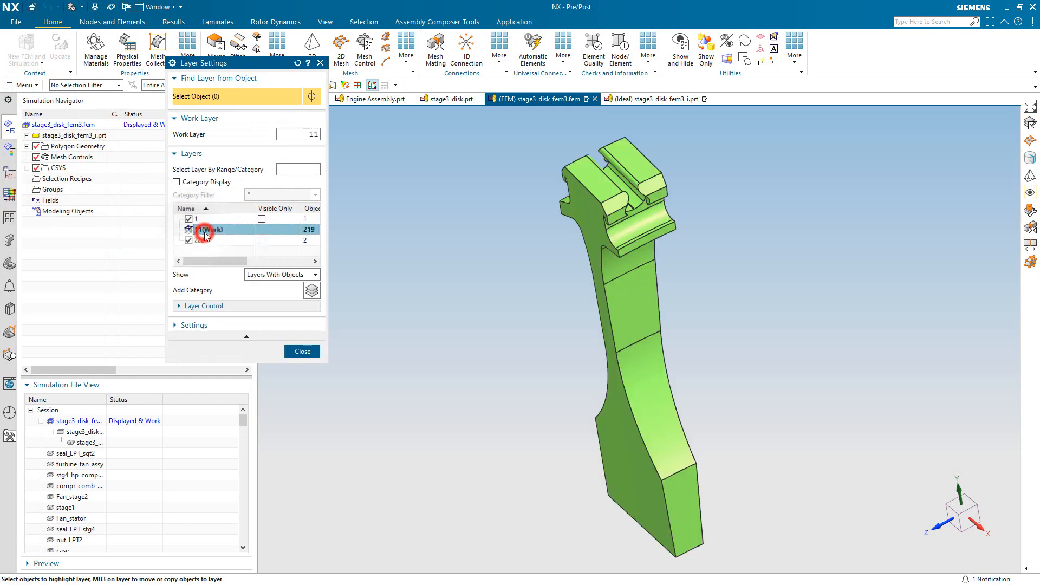
click(189, 220)
click(188, 240)
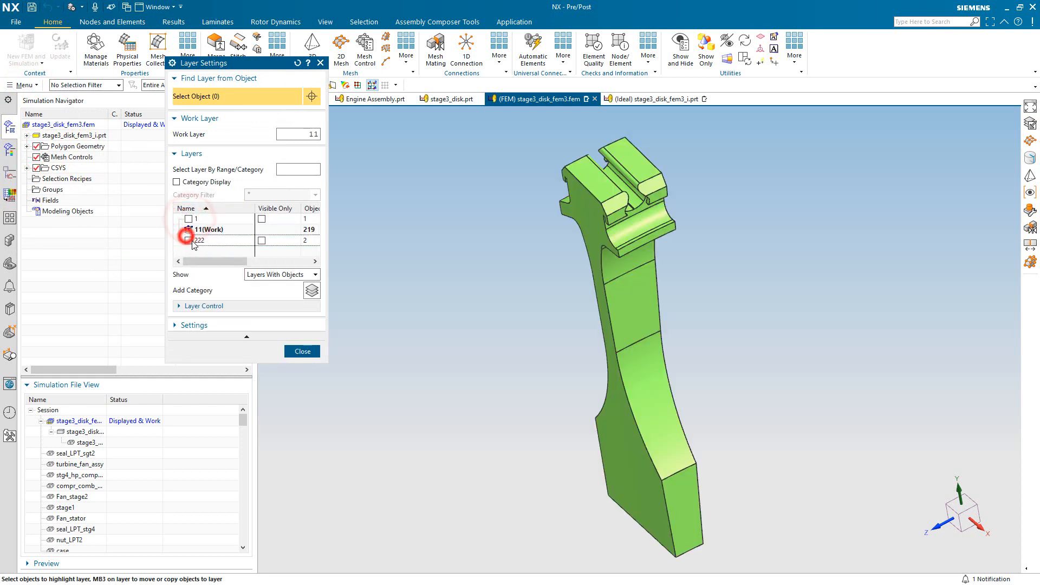
- Start a 3D tetrahedral CTETRA(10) mesh on the disk sector body, turning off automatic element size and using an element size of 0.1 in
click(302, 351)
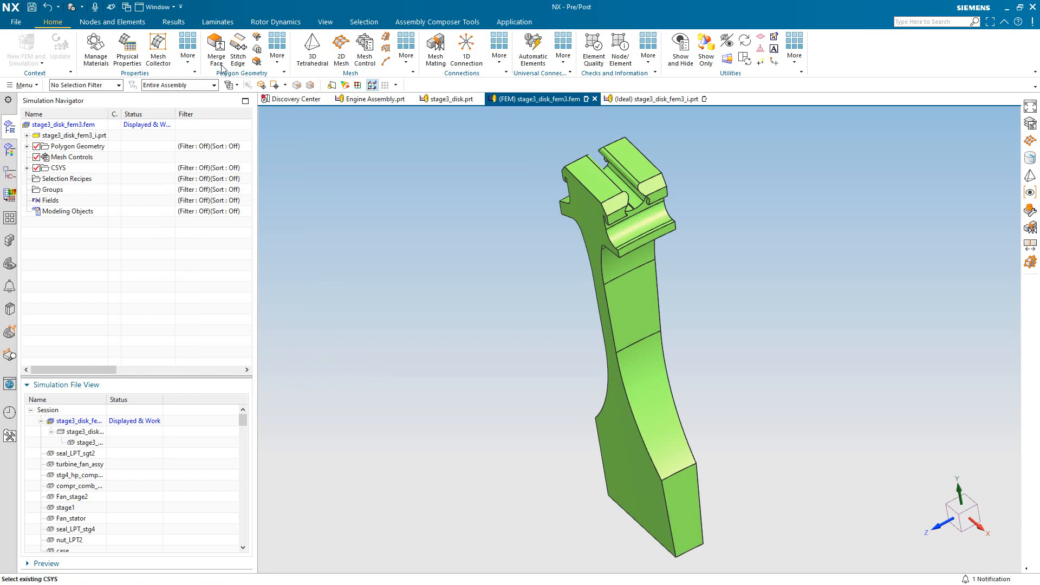
click(313, 48)
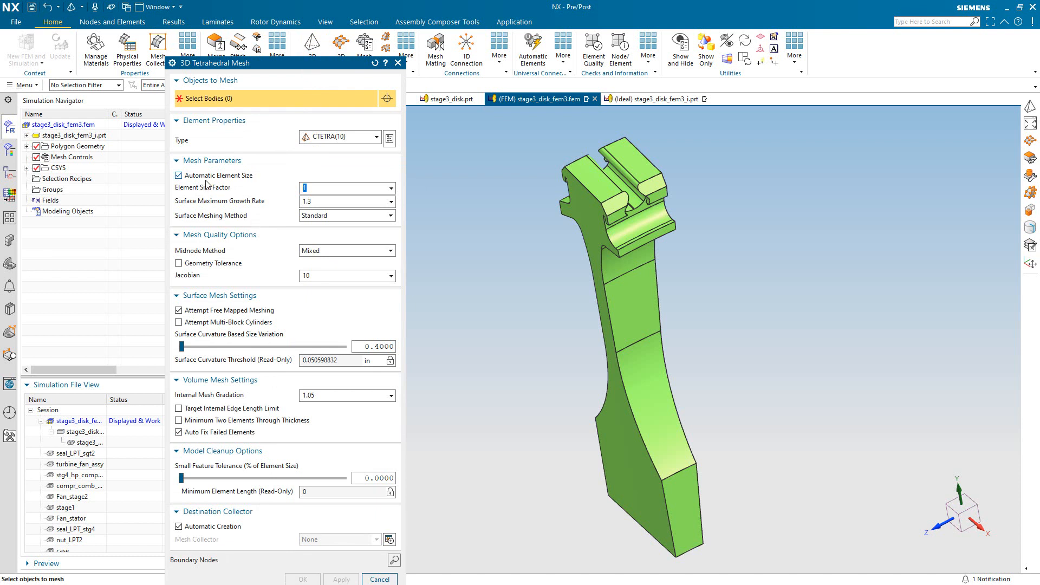
click(179, 175)
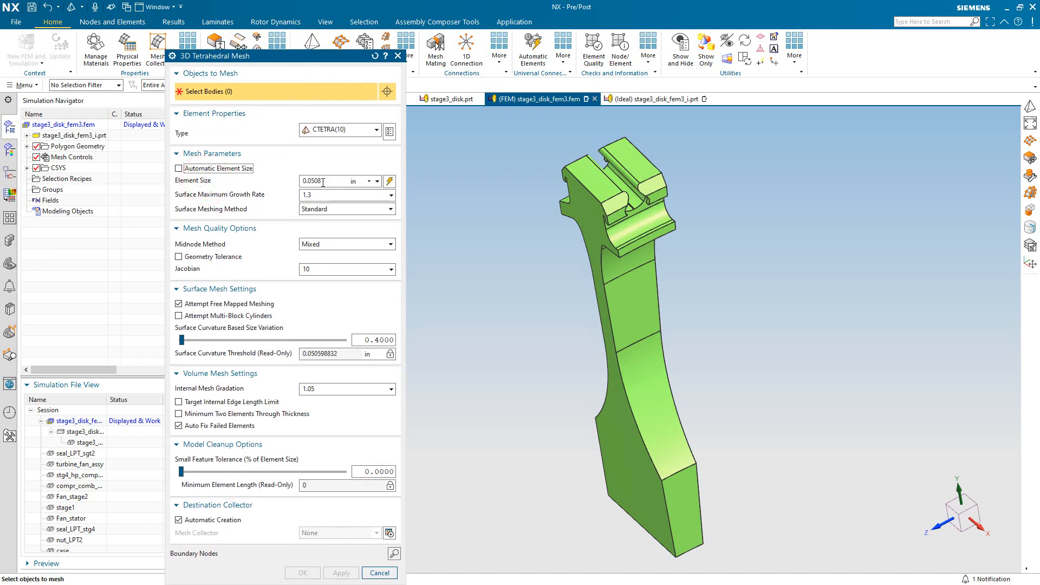
click(589, 250)
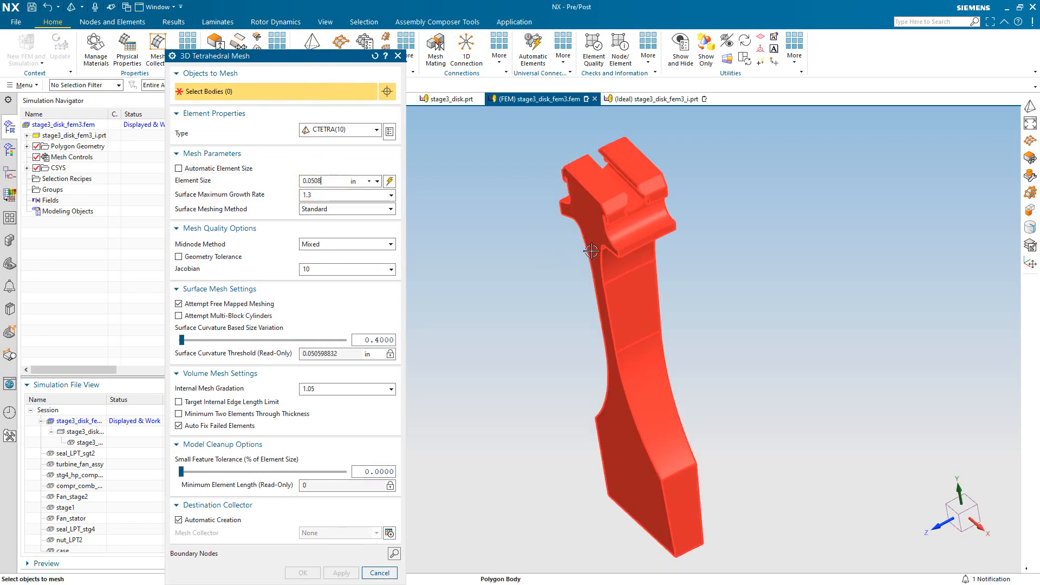
click(389, 183)
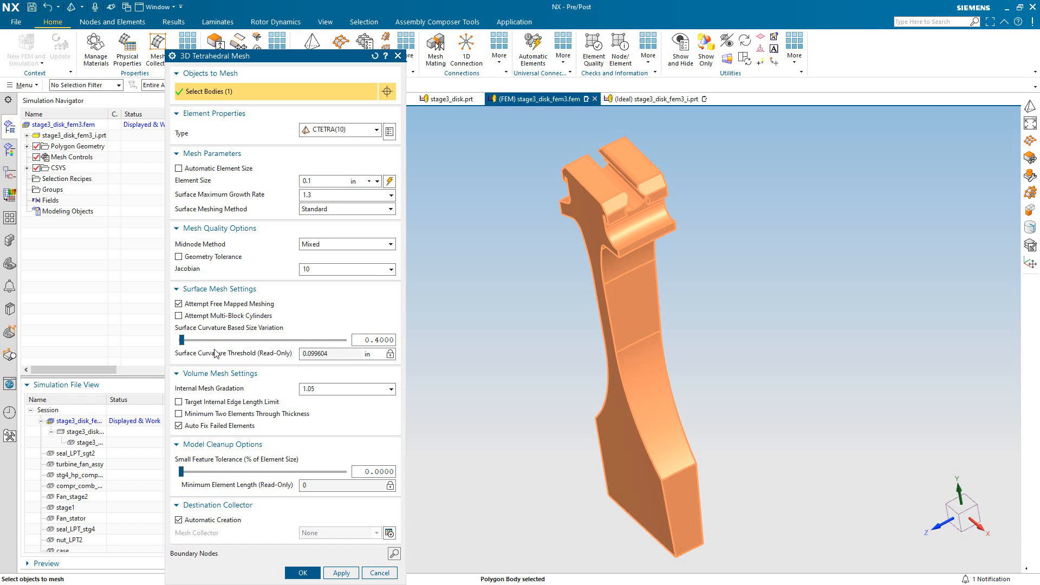
- Set the surface curvature based size variation to 72.8 and the small feature tolerance to 10.2%, and generate the sector mesh
drag(183, 340, 306, 350)
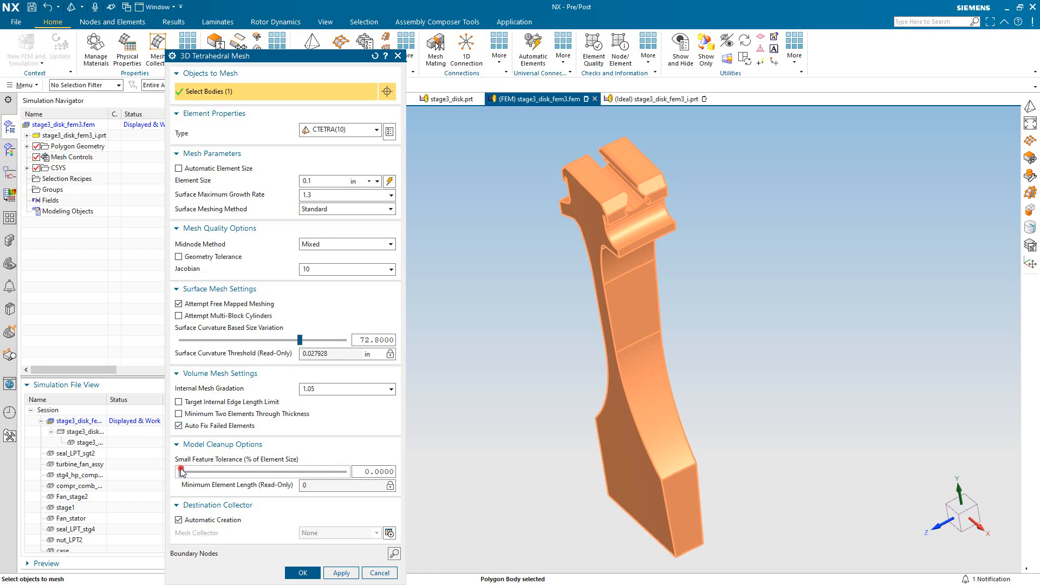
drag(182, 472, 191, 470)
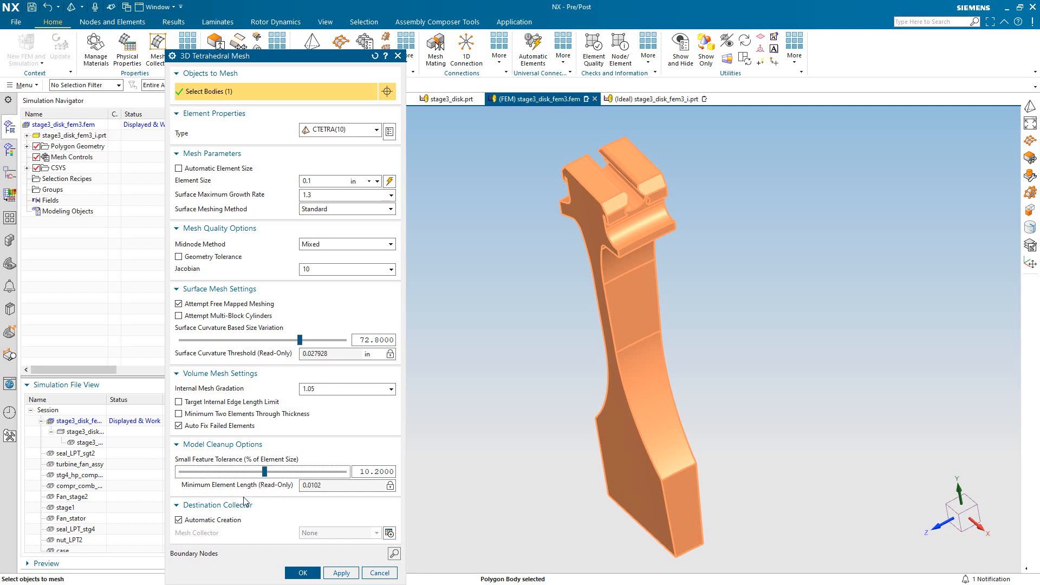
click(302, 573)
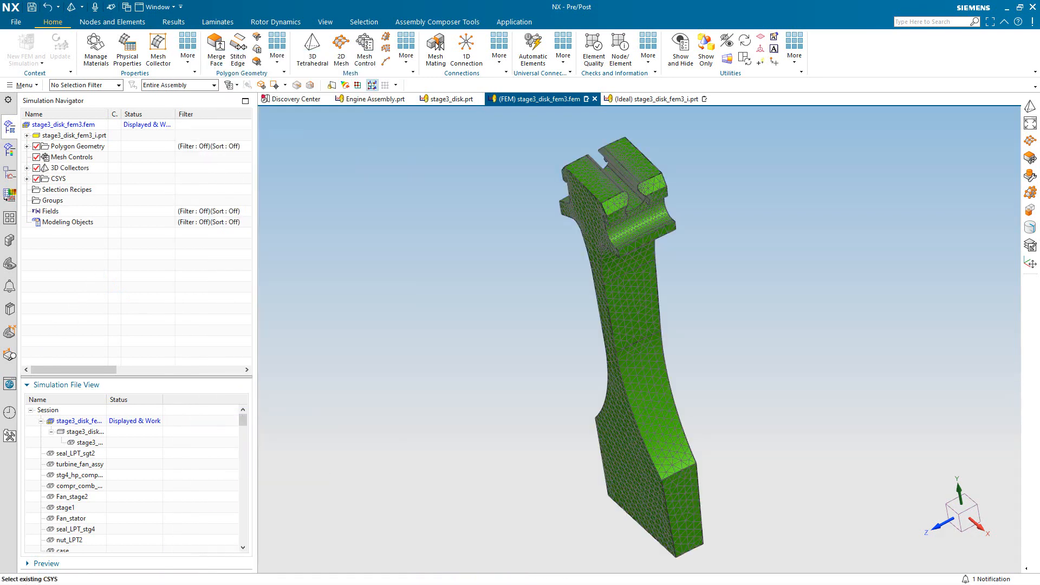
scroll(632, 219, up, 5)
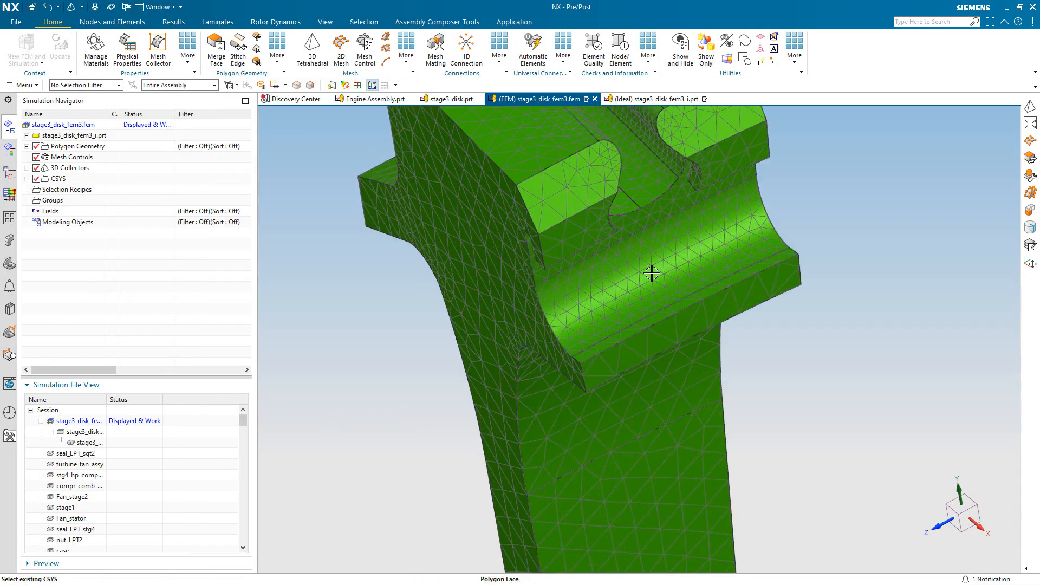
mouse_move(652, 275)
middle_down()
mouse_move(701, 255)
mouse_move(606, 267)
mouse_move(650, 263)
middle_up()
scroll(610, 274, down, 6)
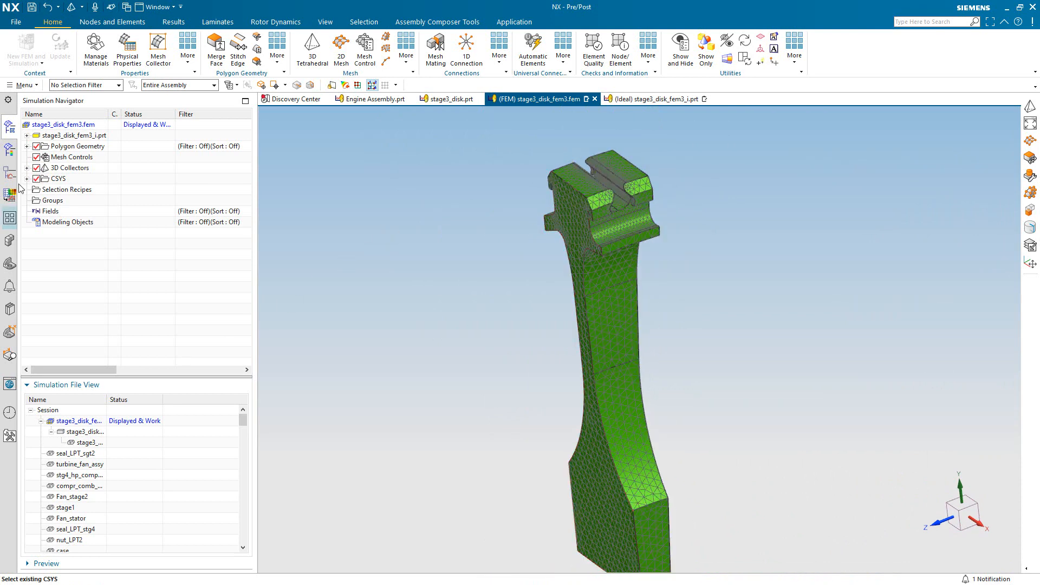
- Edit the Polygon Body mesh collector's PSOLID property to use the library material Titanium_Ti-6Al-4V
click(28, 168)
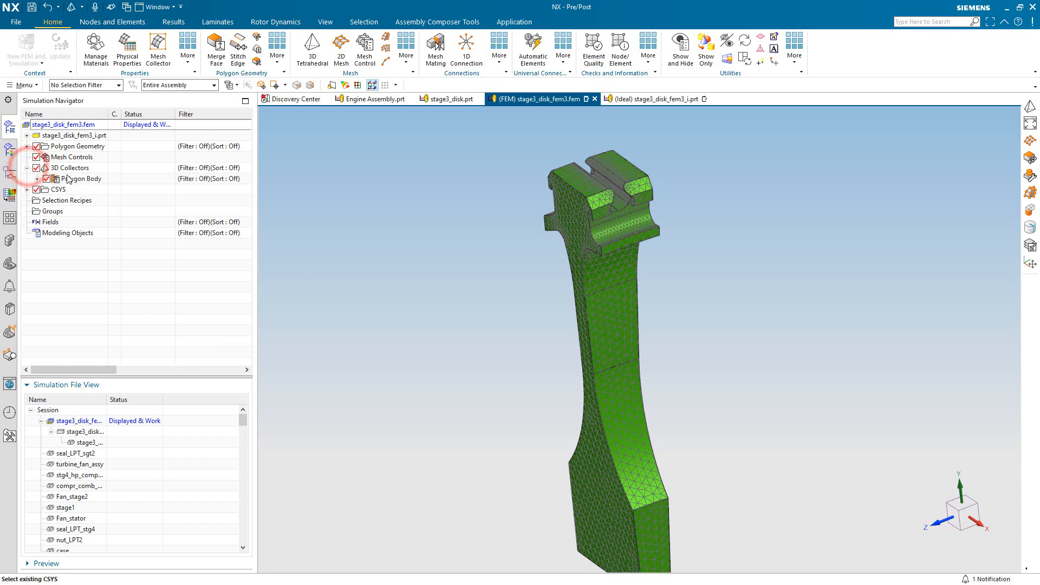
right_click(77, 184)
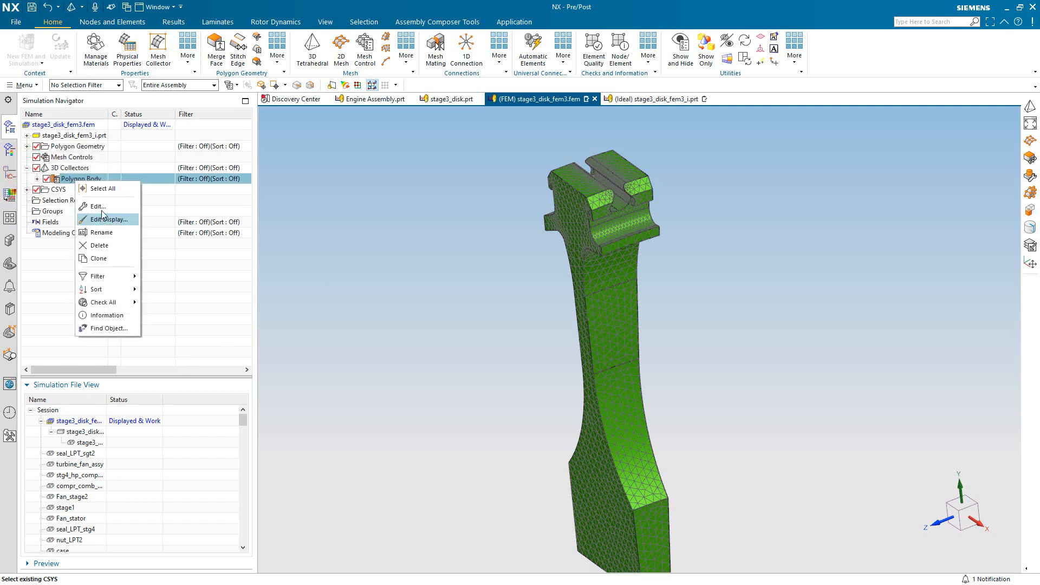
click(101, 206)
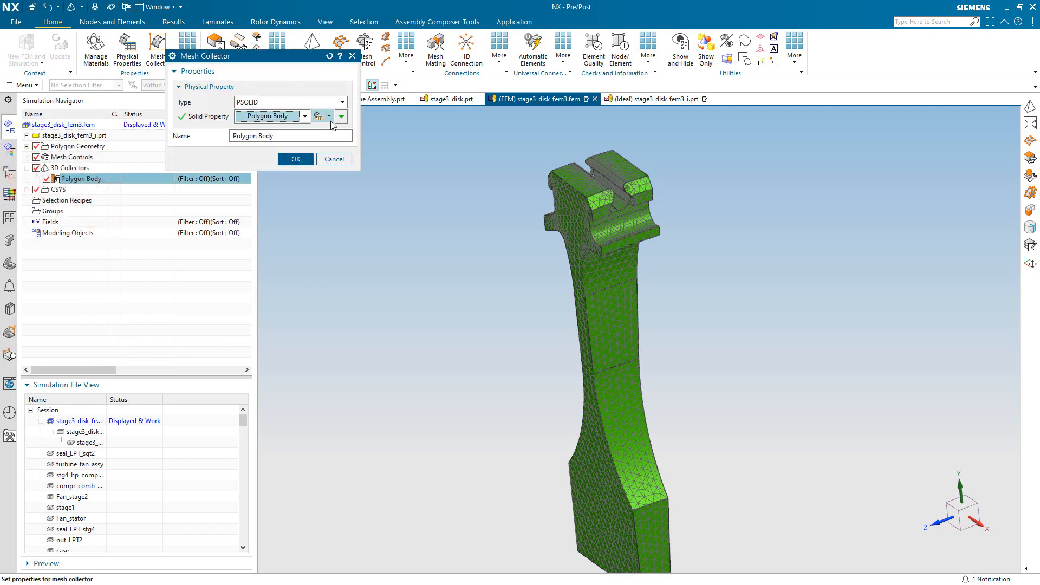
click(329, 117)
click(324, 152)
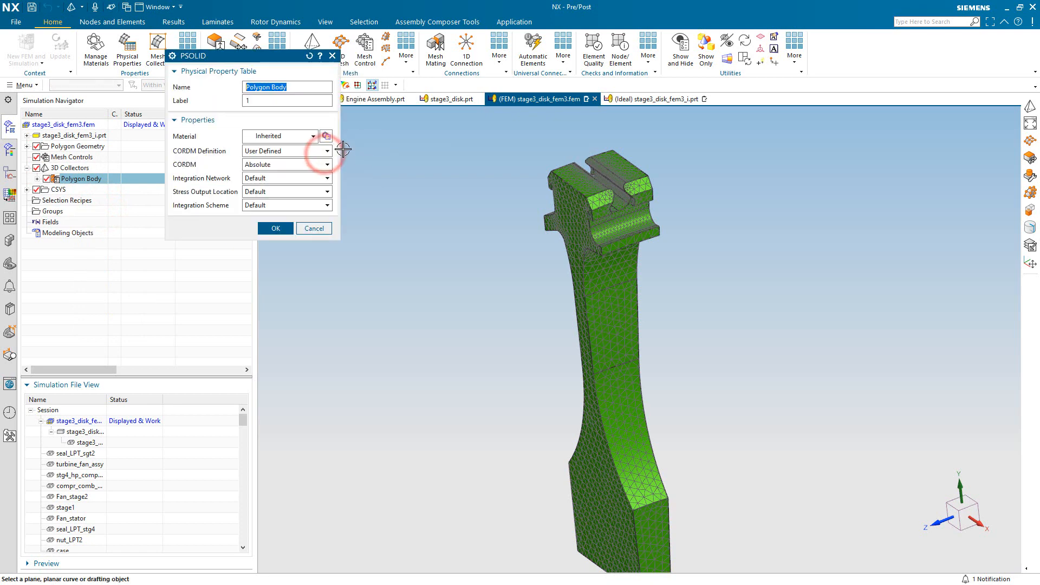
click(326, 136)
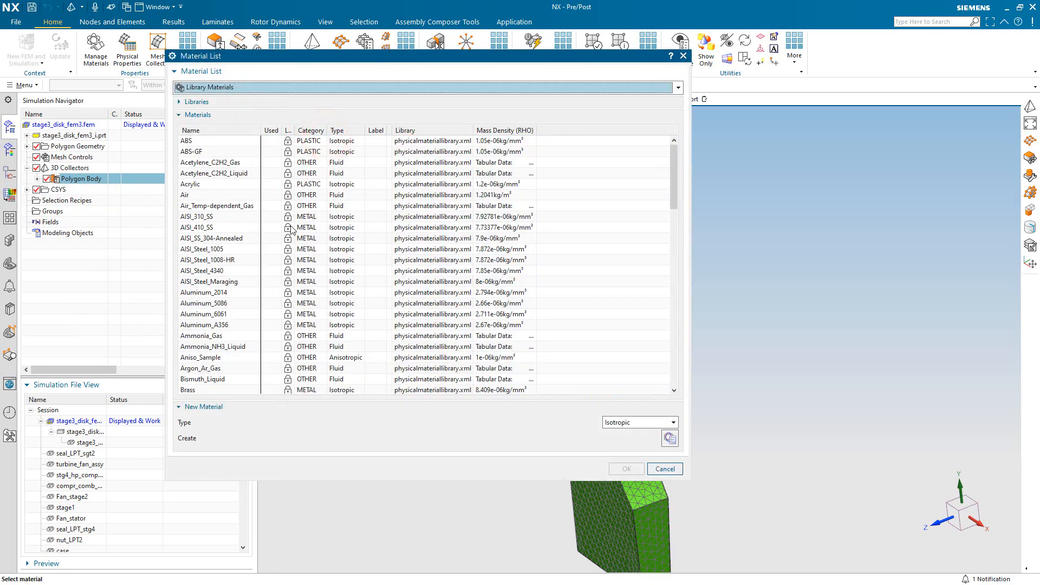
scroll(291, 229, down, 20)
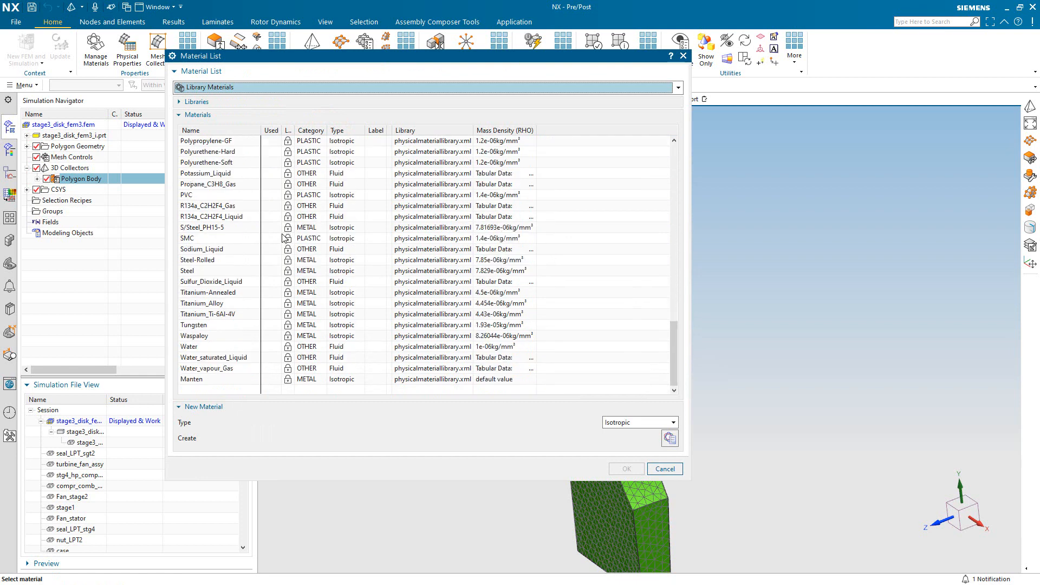
double_click(226, 313)
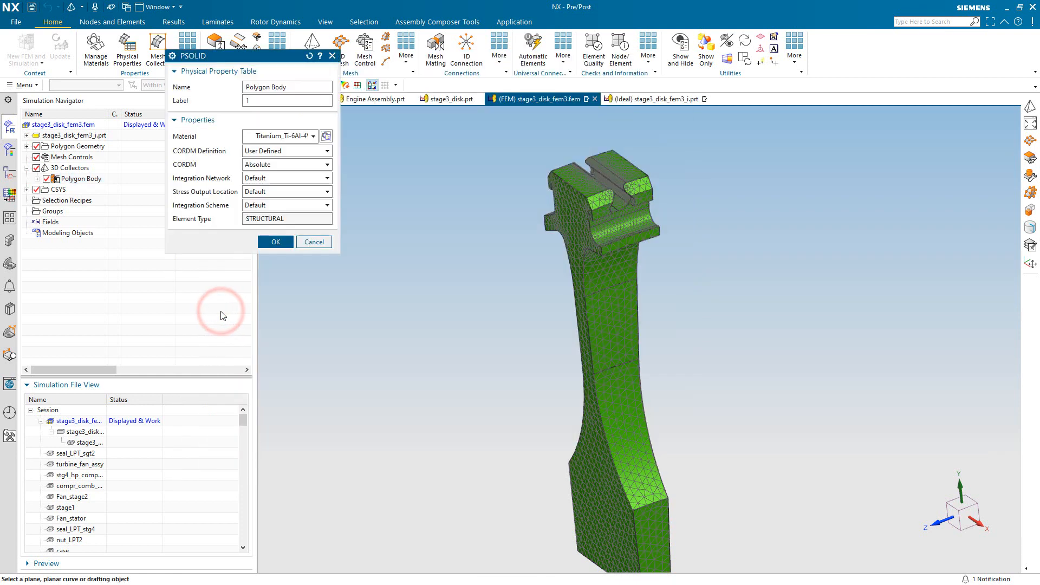
click(273, 242)
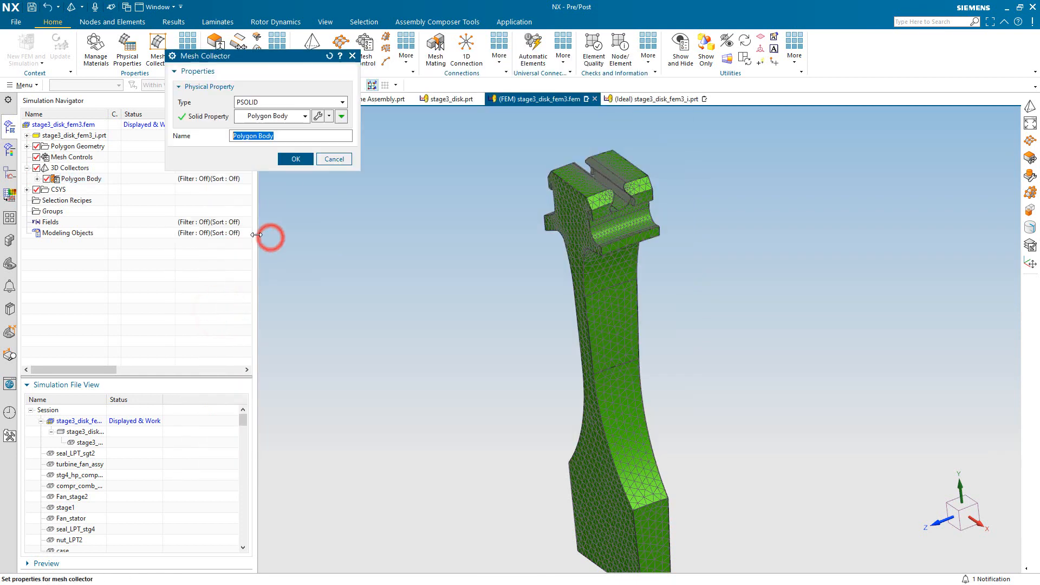
click(287, 158)
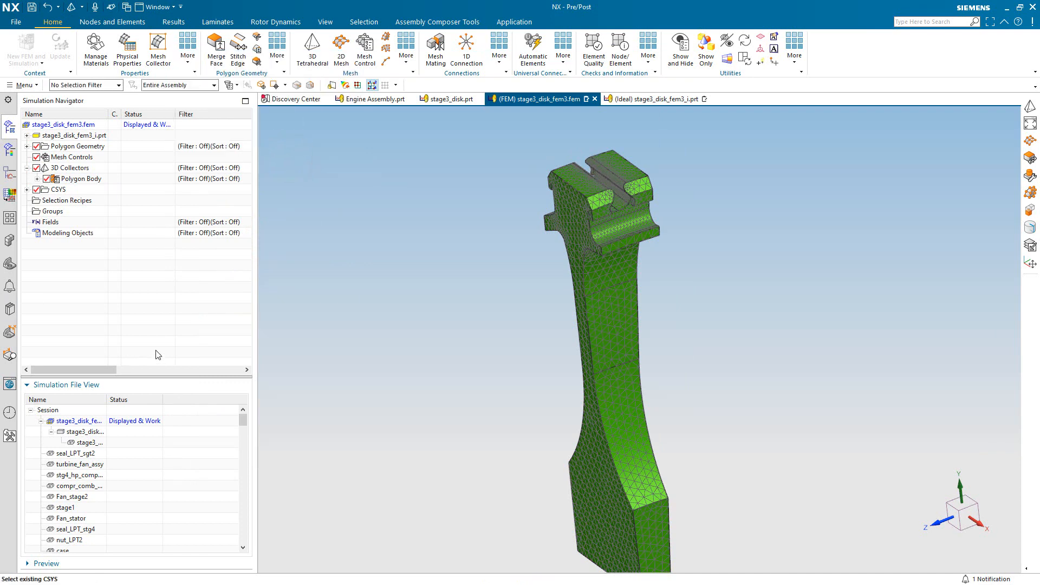
- Open the stage 3 blade from Engine Assembly.prt in its own window and switch it to the Pre/Post application
click(366, 99)
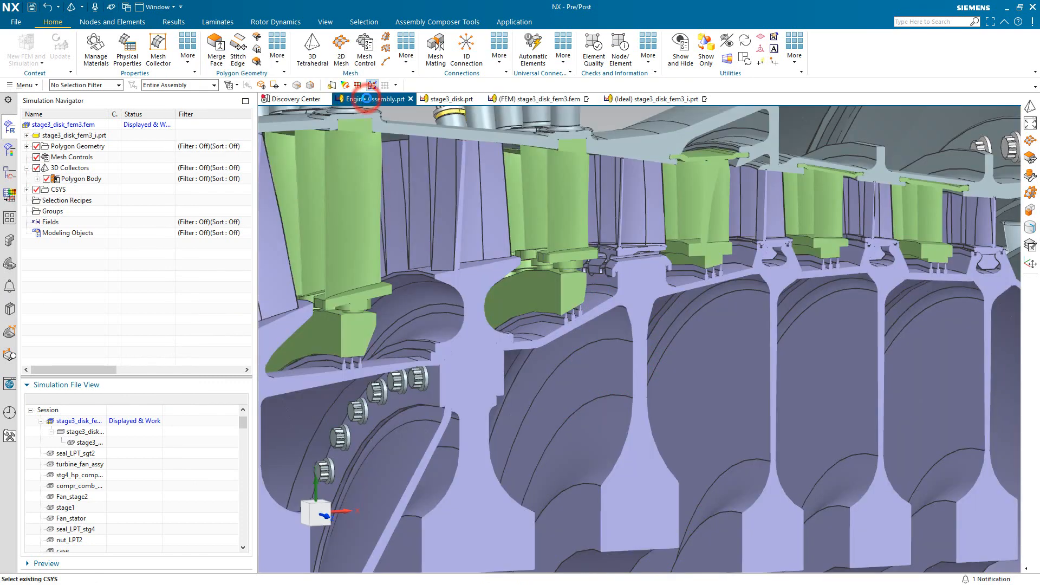
right_click(636, 239)
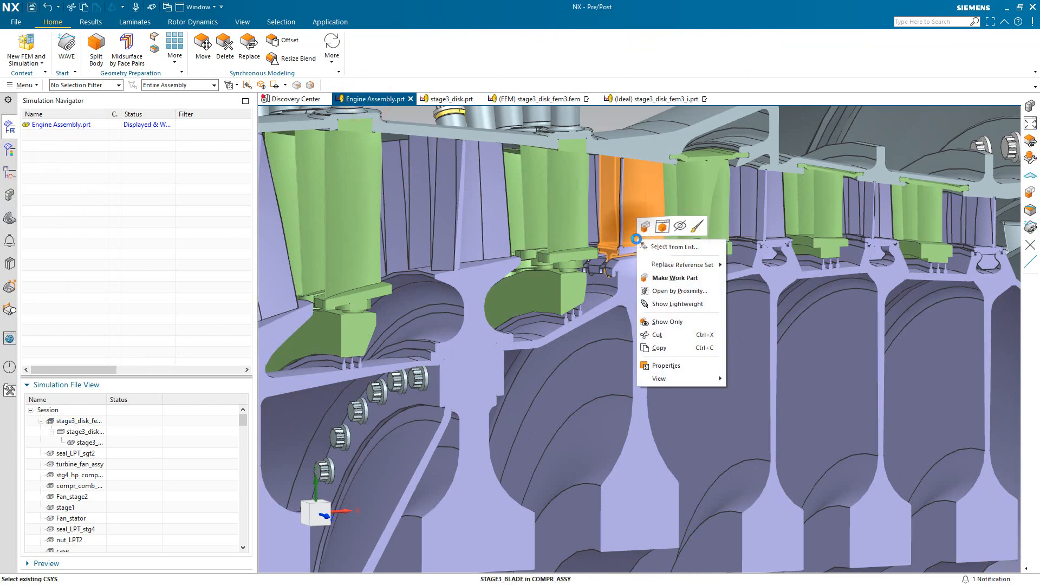
click(657, 229)
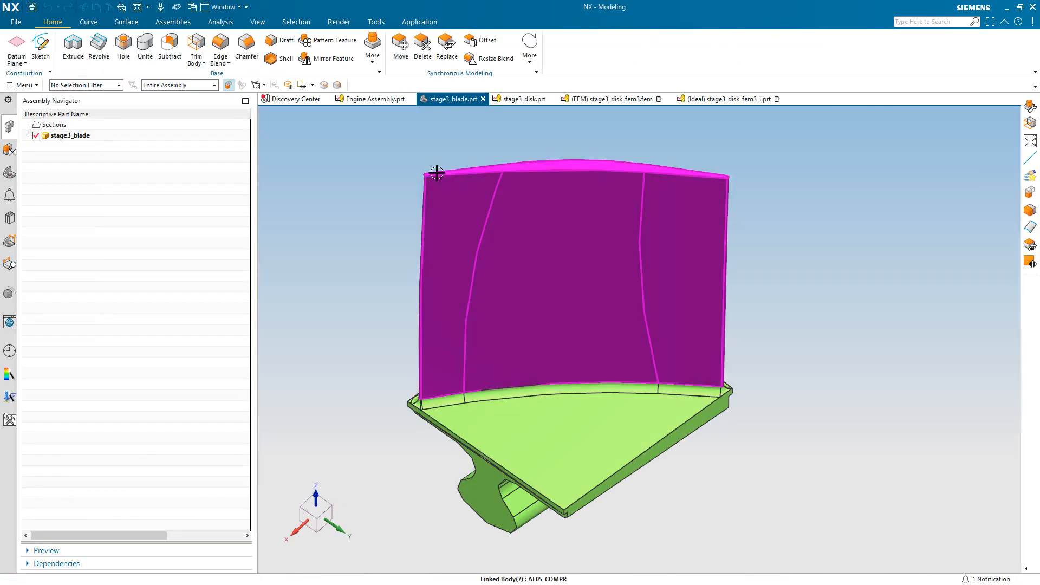
click(407, 23)
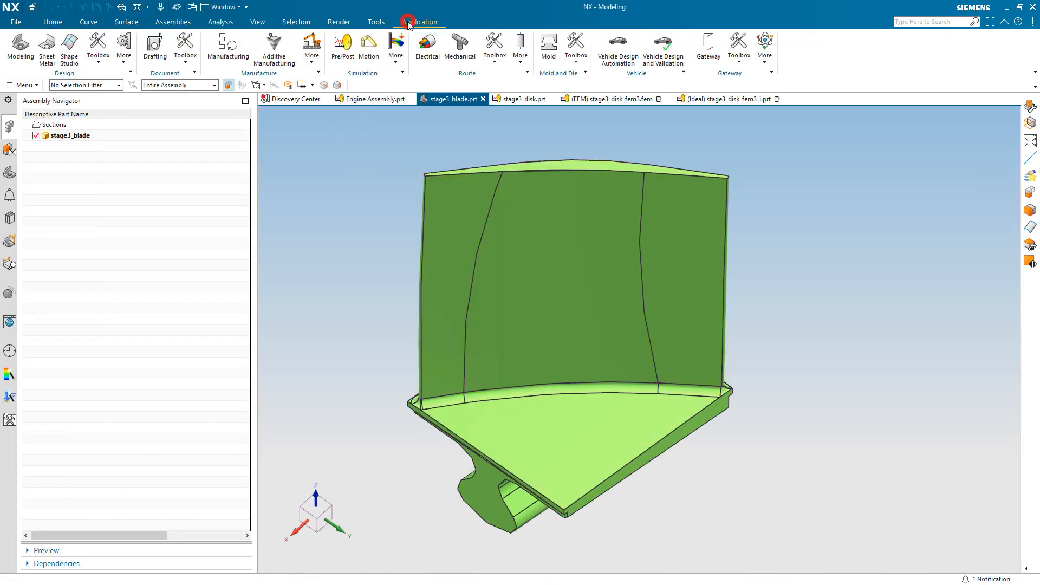
click(351, 56)
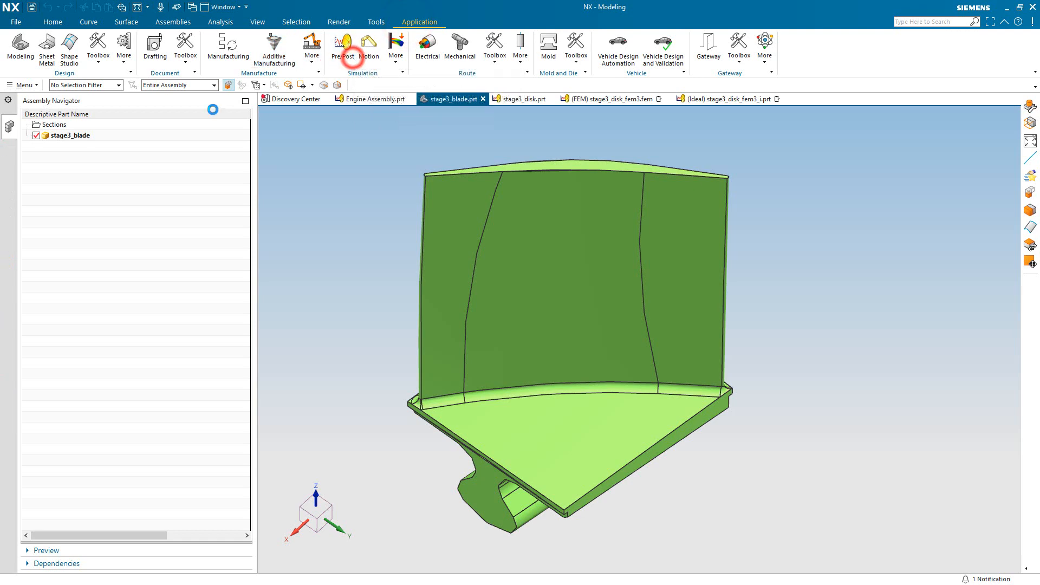
- Create the Simcenter Nastran FEM stage3_blade_fem2.fem for the blade, using all bodies and High polygon body resolution
right_click(58, 126)
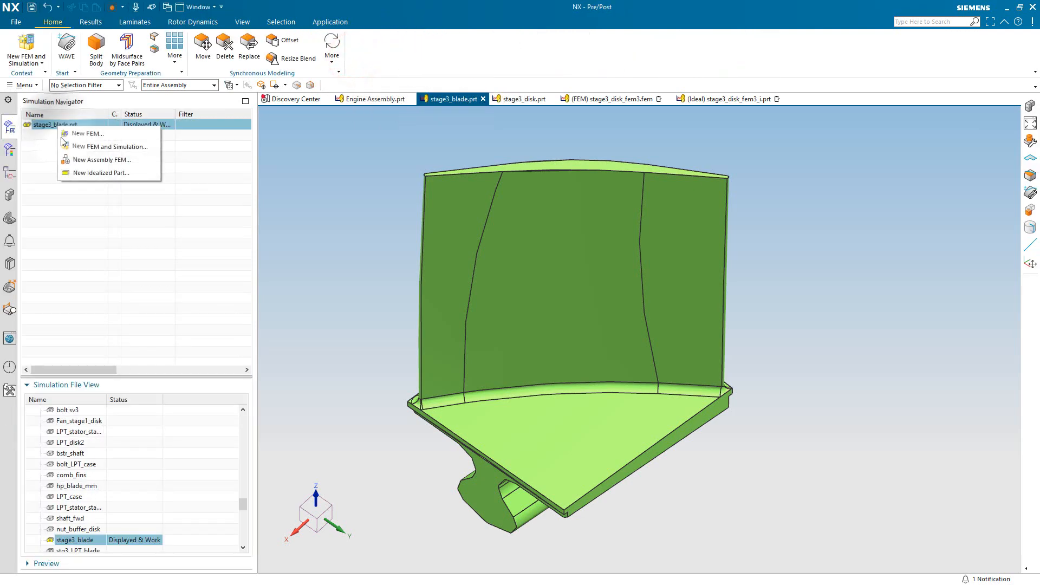
click(74, 135)
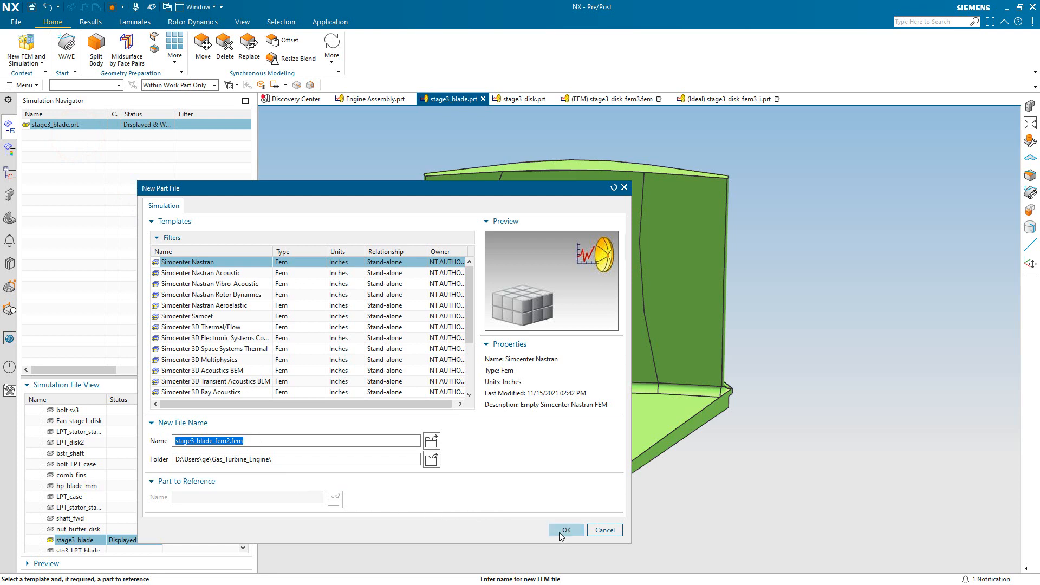
click(562, 534)
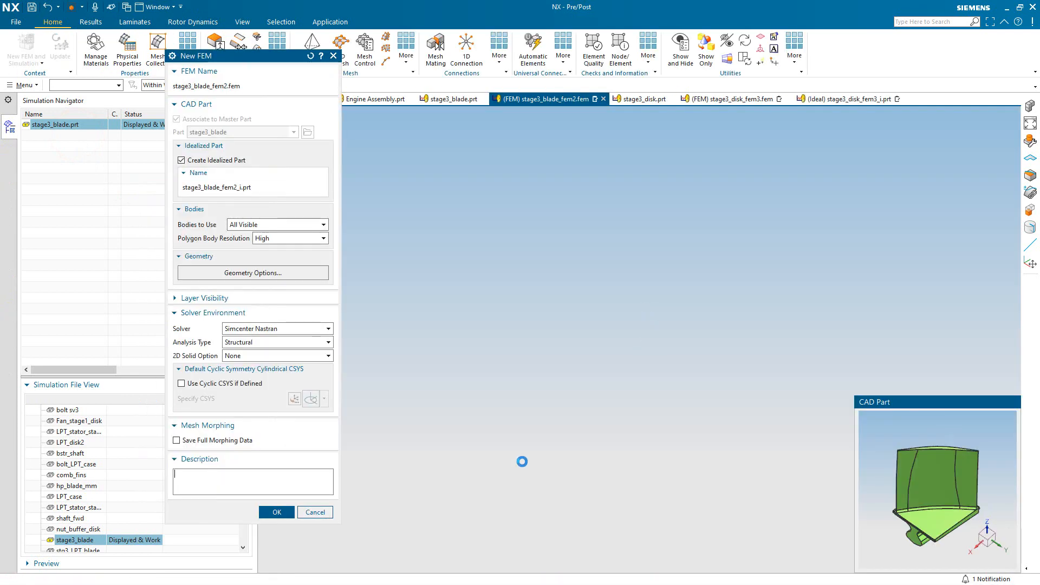
click(300, 226)
click(282, 243)
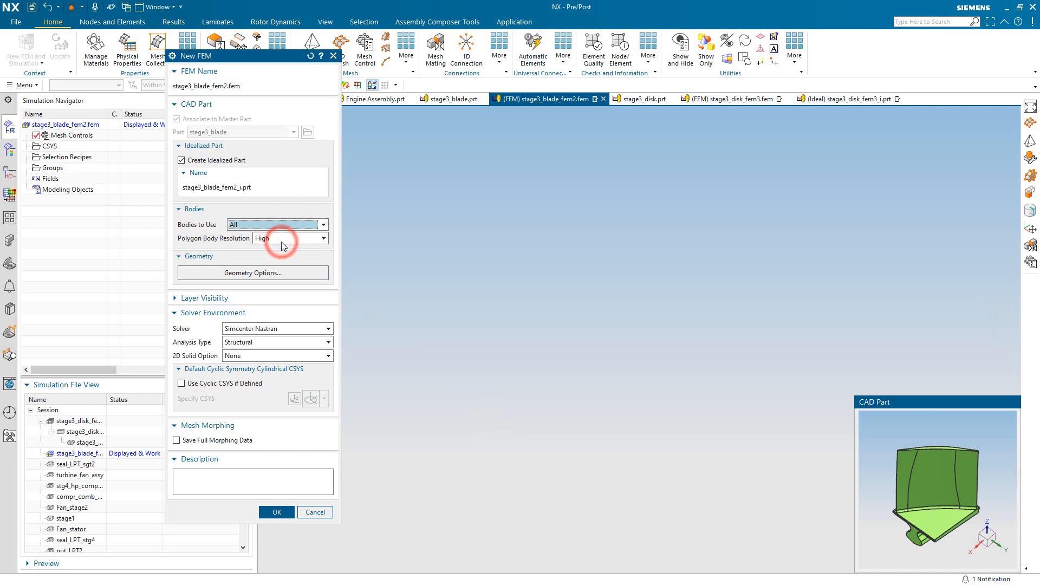
click(283, 242)
click(281, 242)
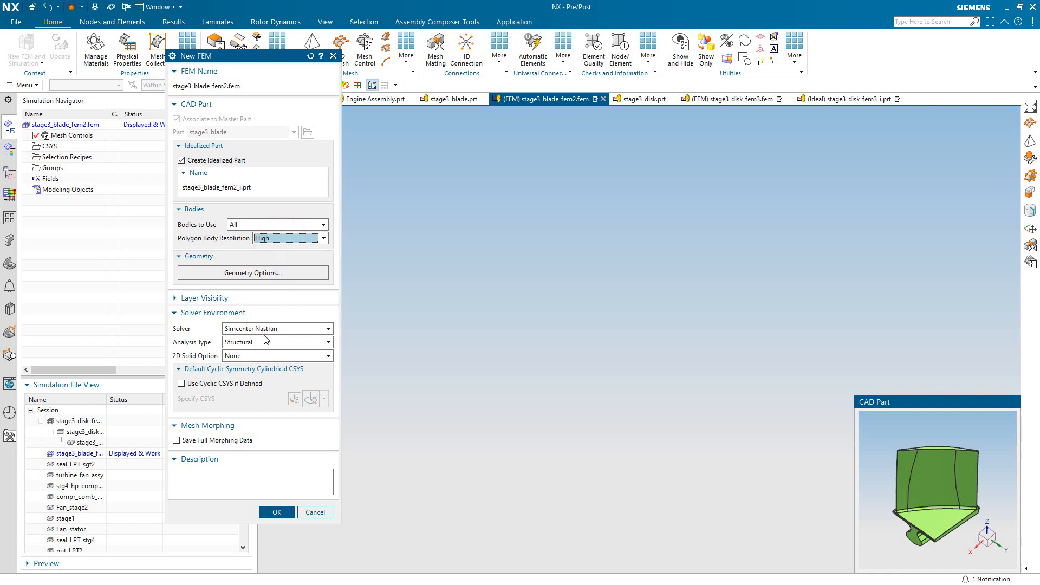
click(277, 512)
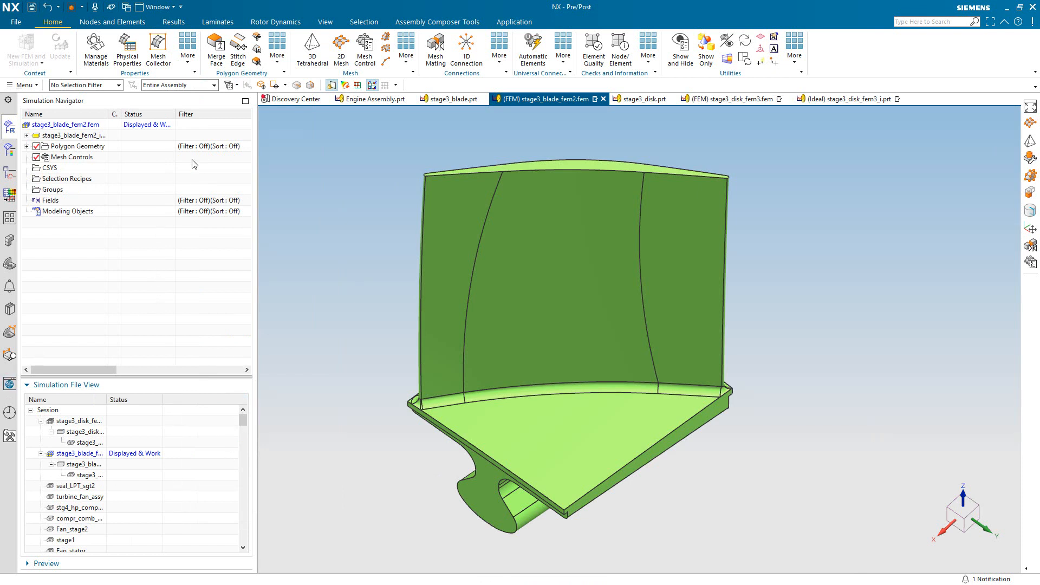
- Mesh the blade body with CTETRA(10) elements of 0.1 in, requiring a minimum of two elements through thickness
click(312, 47)
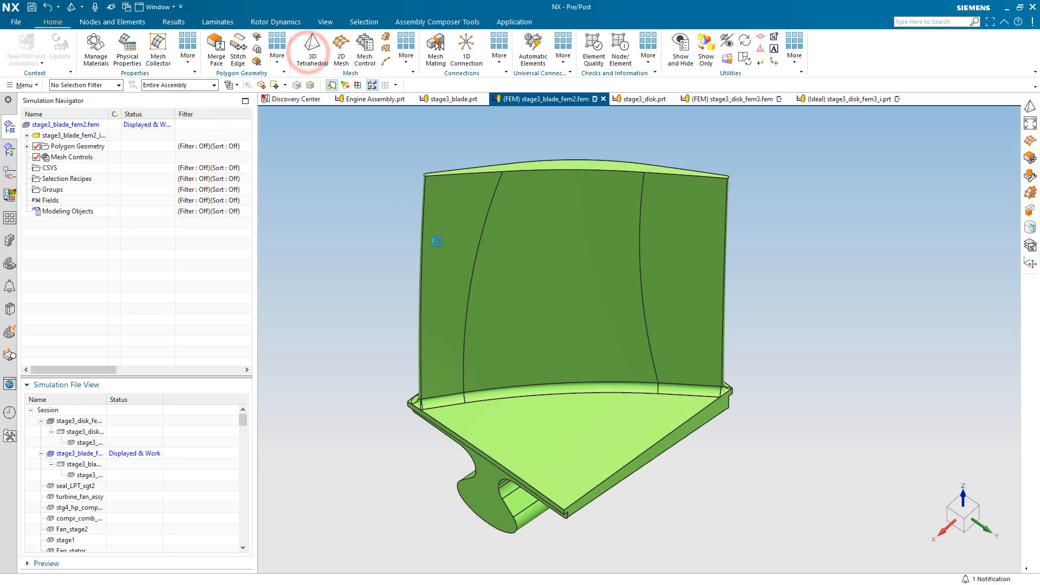
click(545, 295)
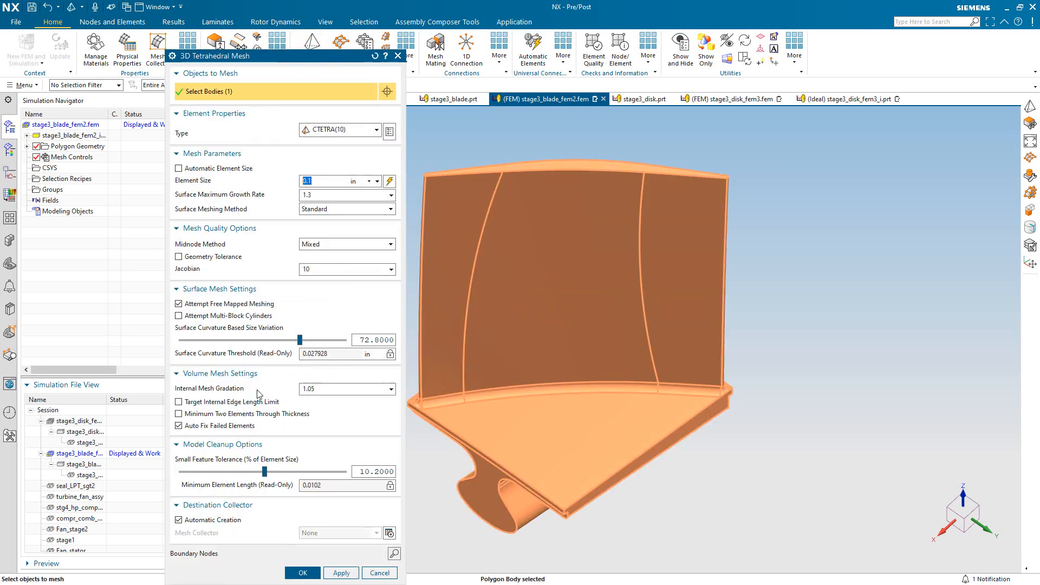
click(220, 417)
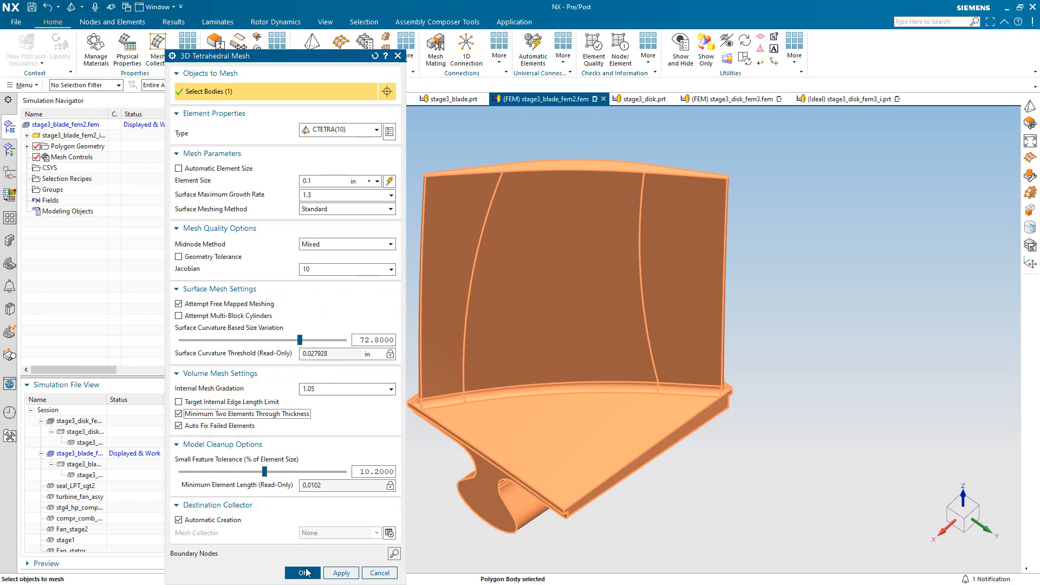
click(303, 574)
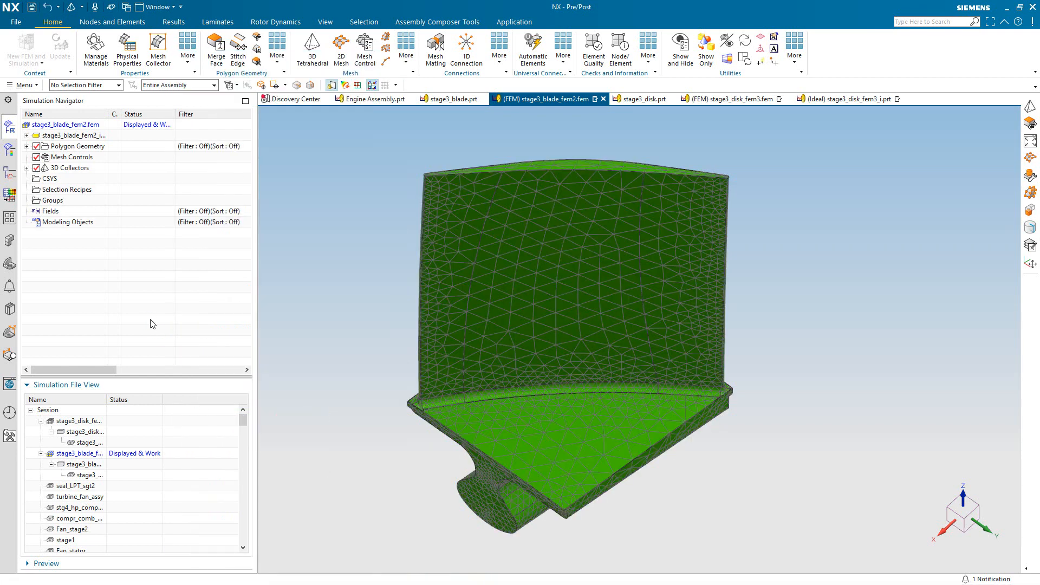
- Assign the library material Titanium_Ti-6Al-4V to the blade mesh collector's PSOLID property and rename the collector ti
click(27, 169)
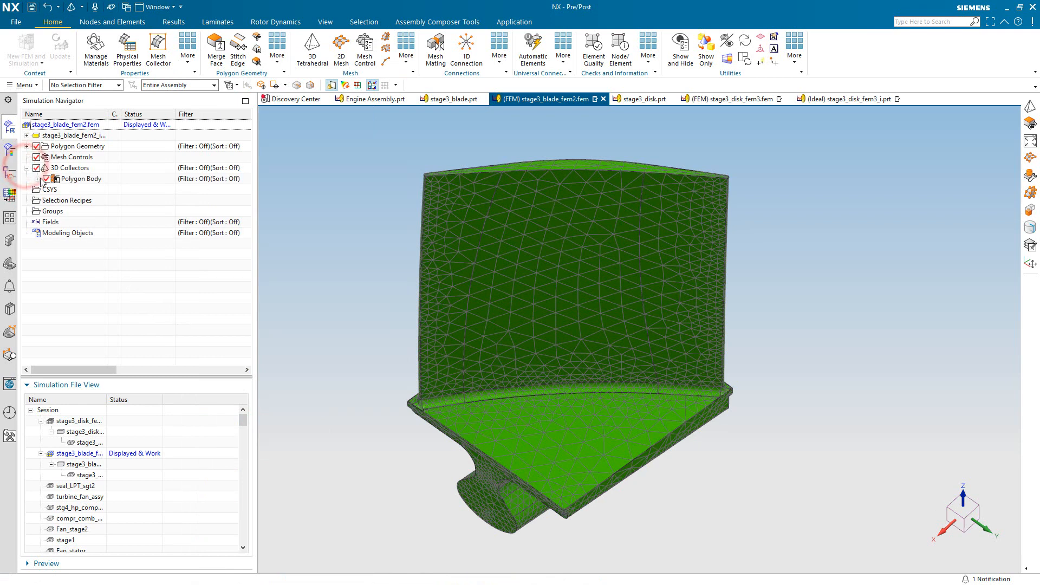
right_click(69, 180)
click(87, 203)
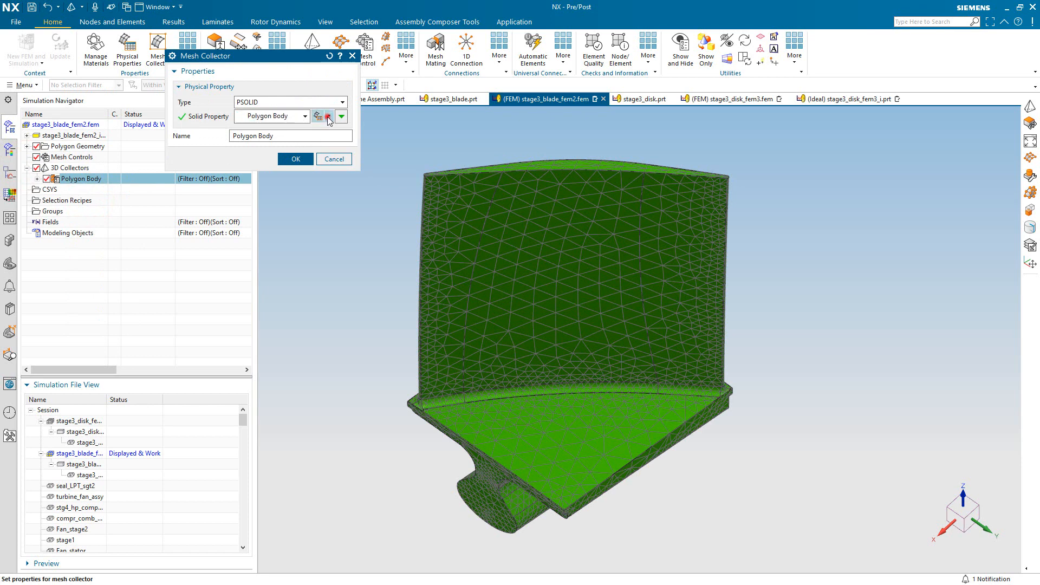
click(319, 116)
click(326, 136)
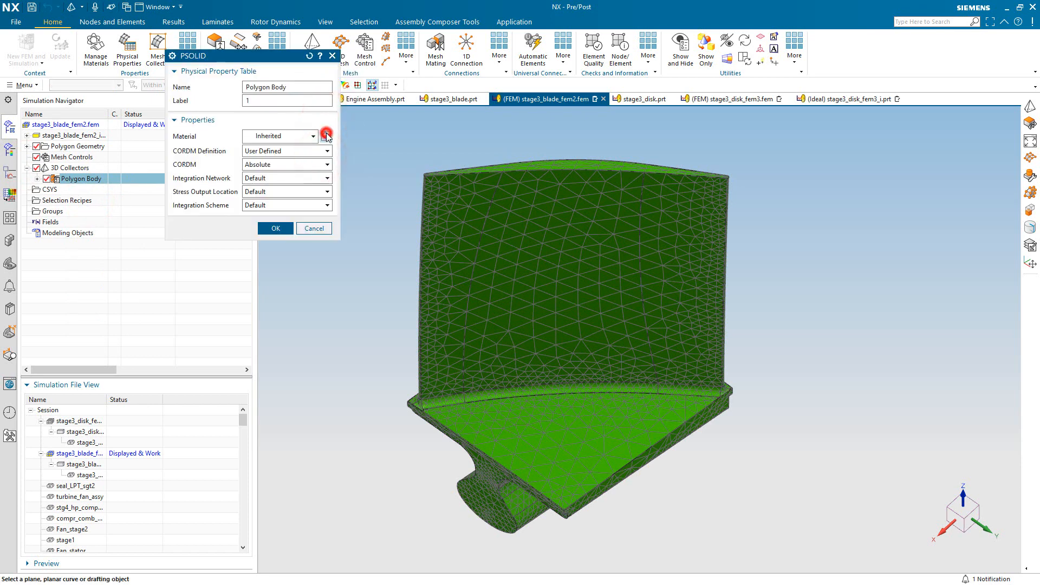
drag(672, 200, 691, 373)
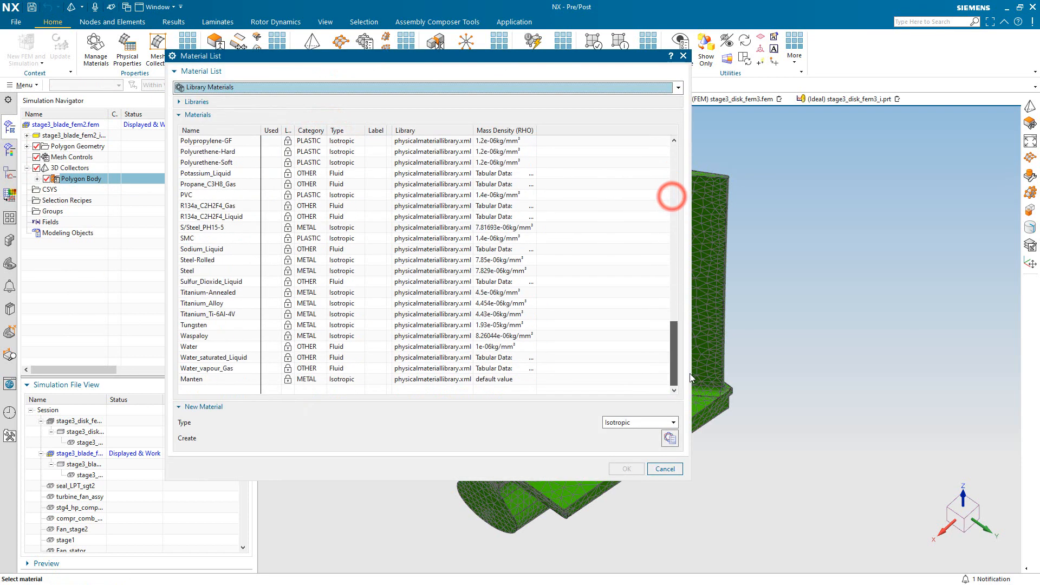
double_click(209, 315)
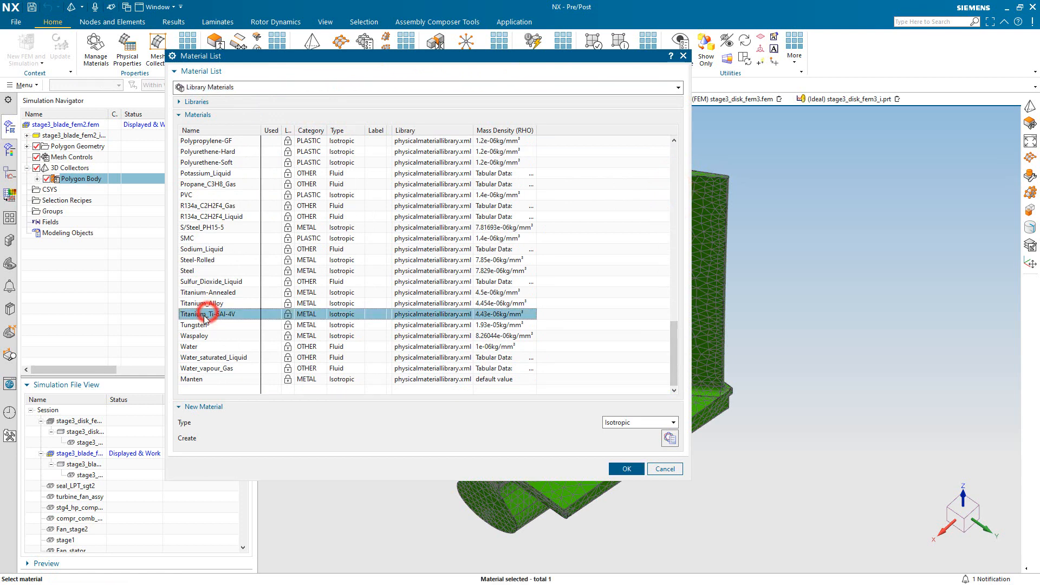
click(264, 242)
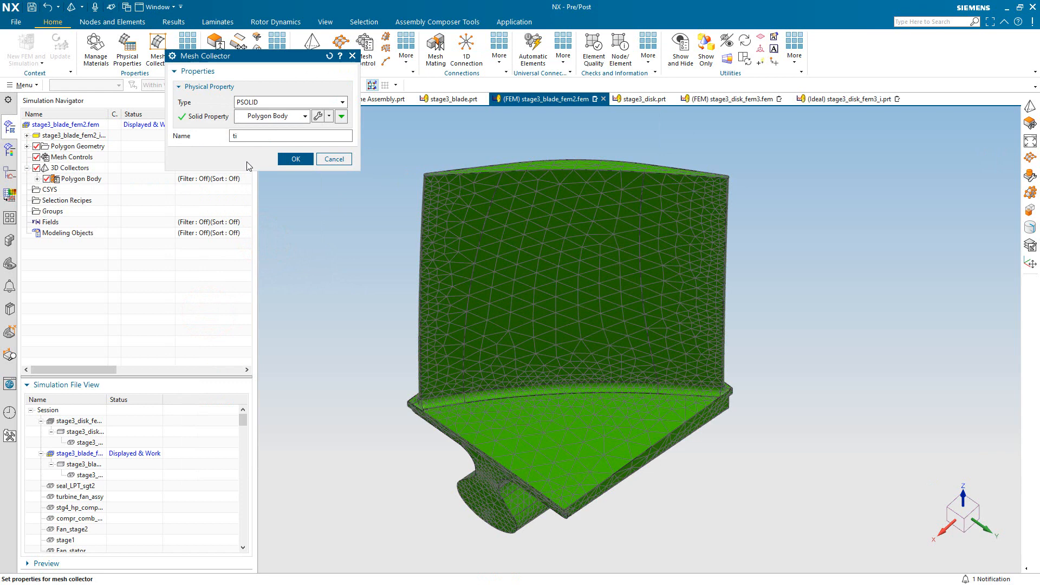
click(308, 158)
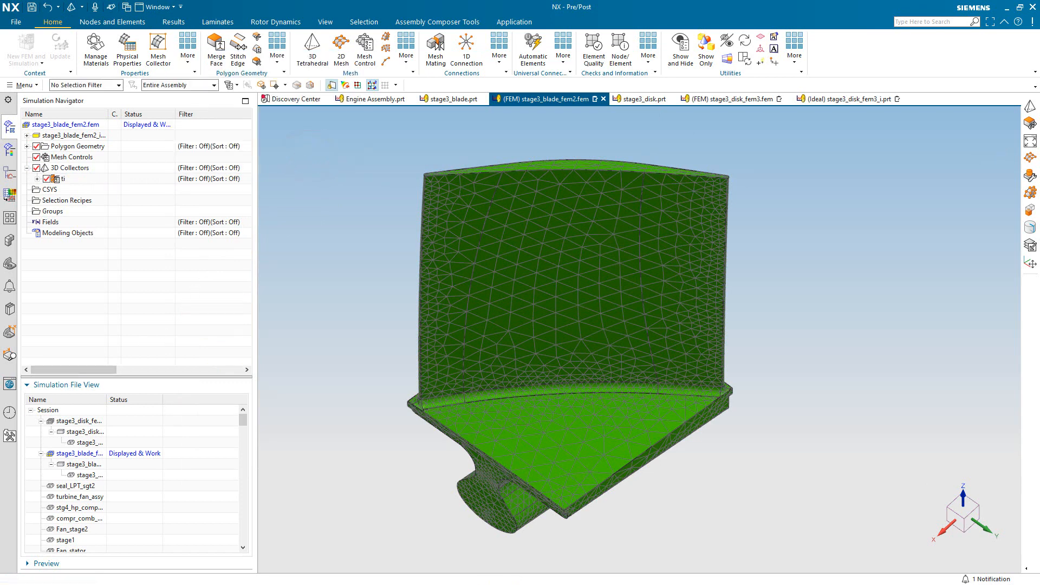
- Open the compr_assy subassembly from Engine Assembly.prt in its own window and switch it to the Pre/Post application
click(359, 98)
scroll(508, 224, up, 3)
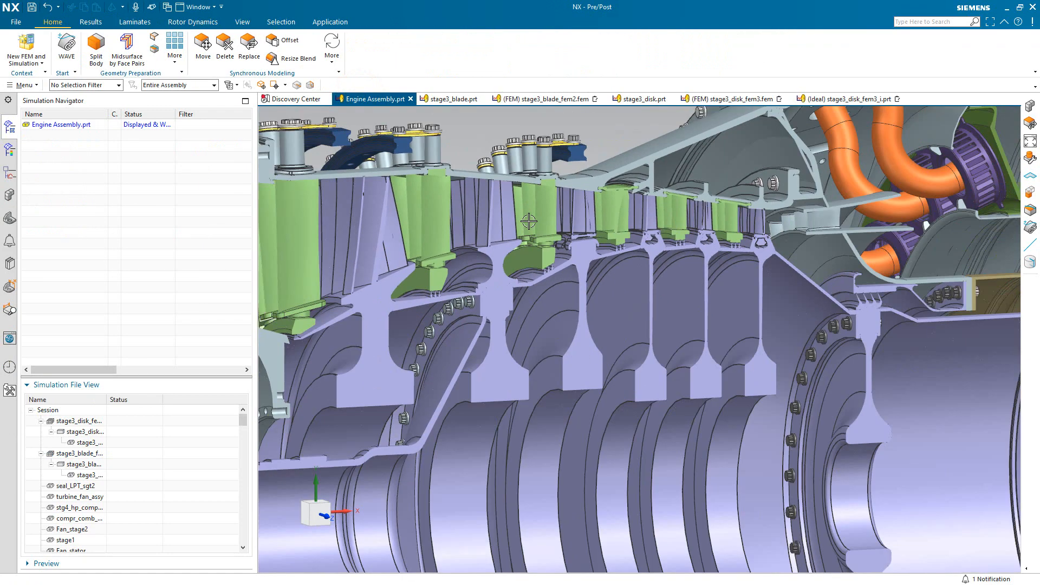
click(9, 217)
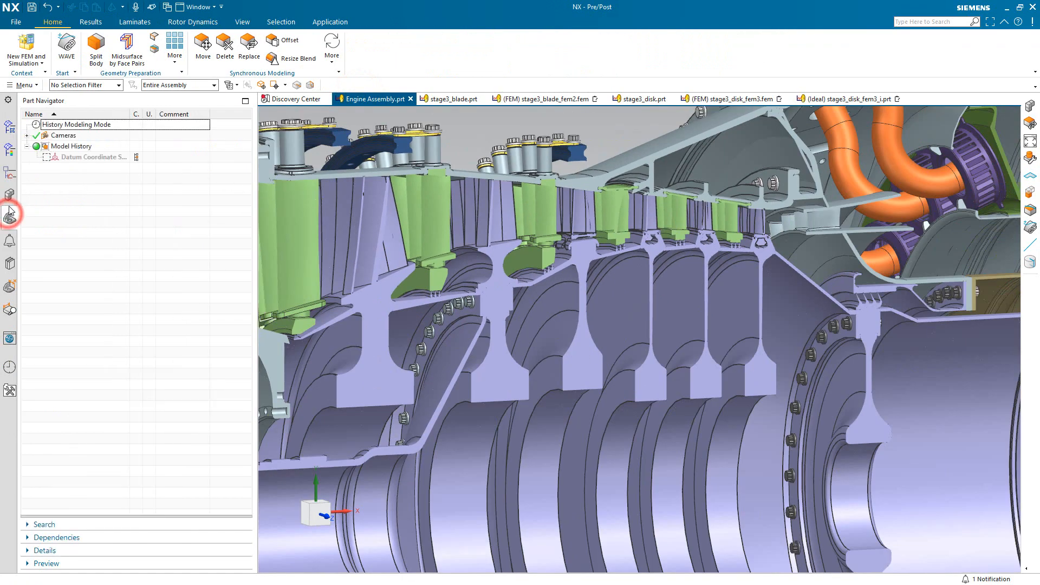
click(9, 195)
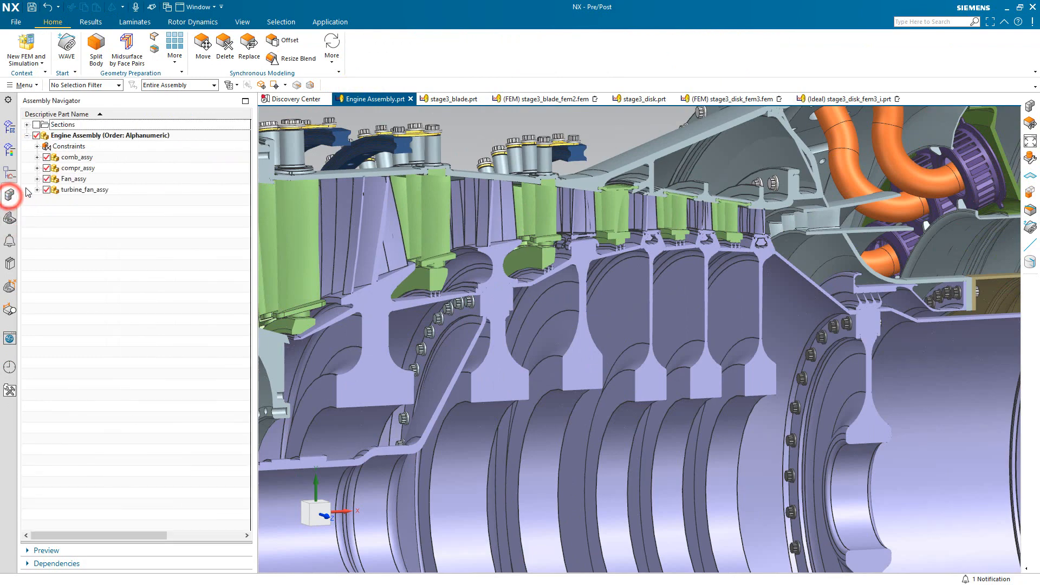
right_click(79, 169)
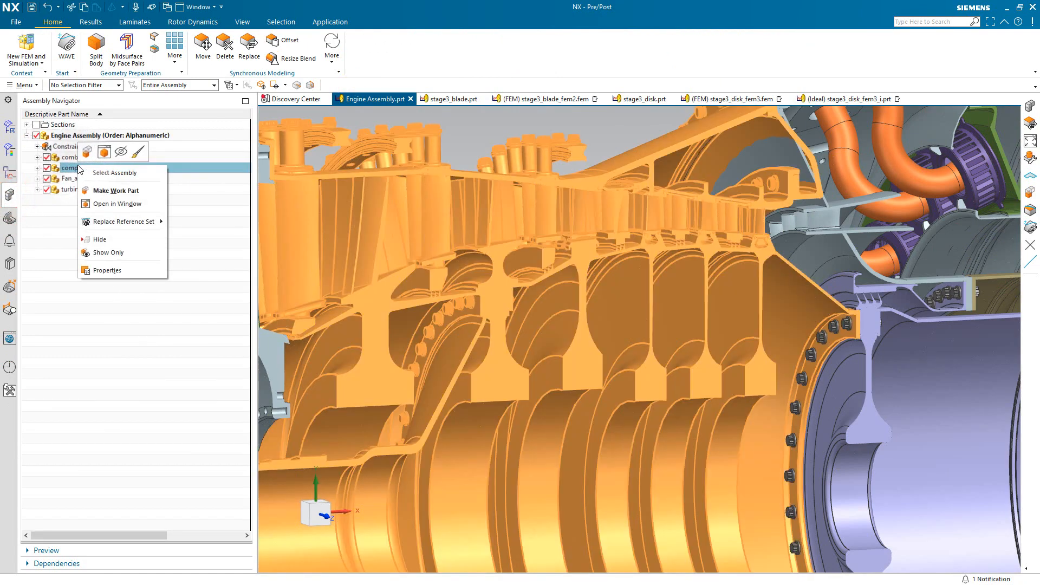
click(112, 204)
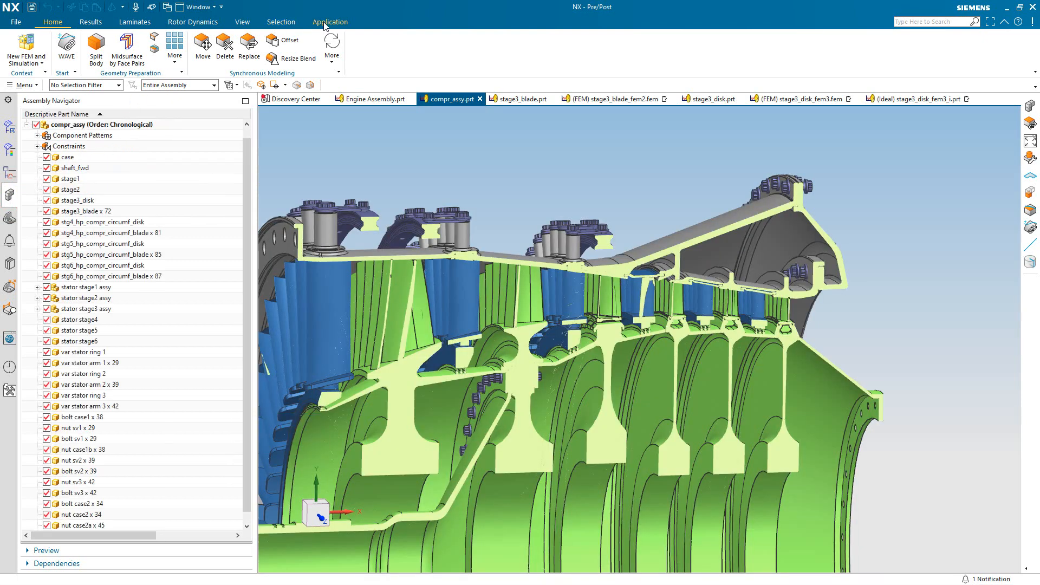
click(330, 21)
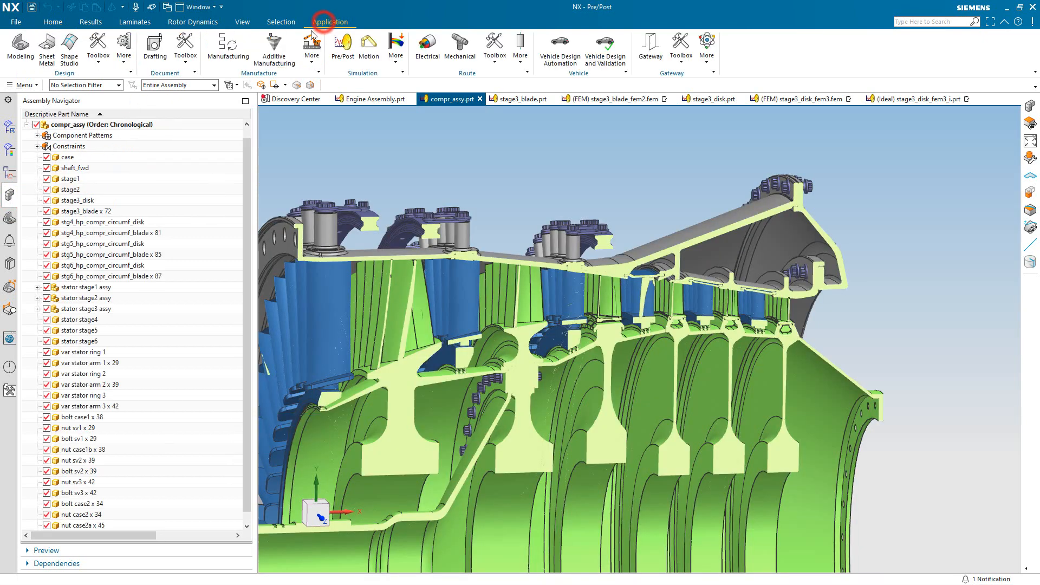
click(342, 48)
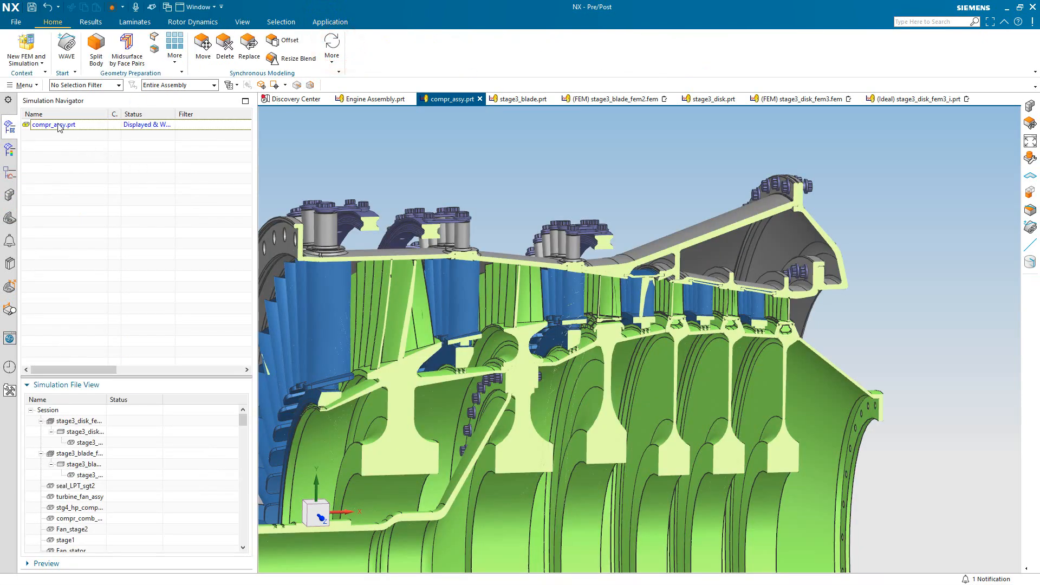
- Create the assembly FEM compr_assy_assyfem3.afm for compr_assy from the Blank inches template, using Simcenter Nastran and Structural analysis
right_click(59, 127)
click(92, 157)
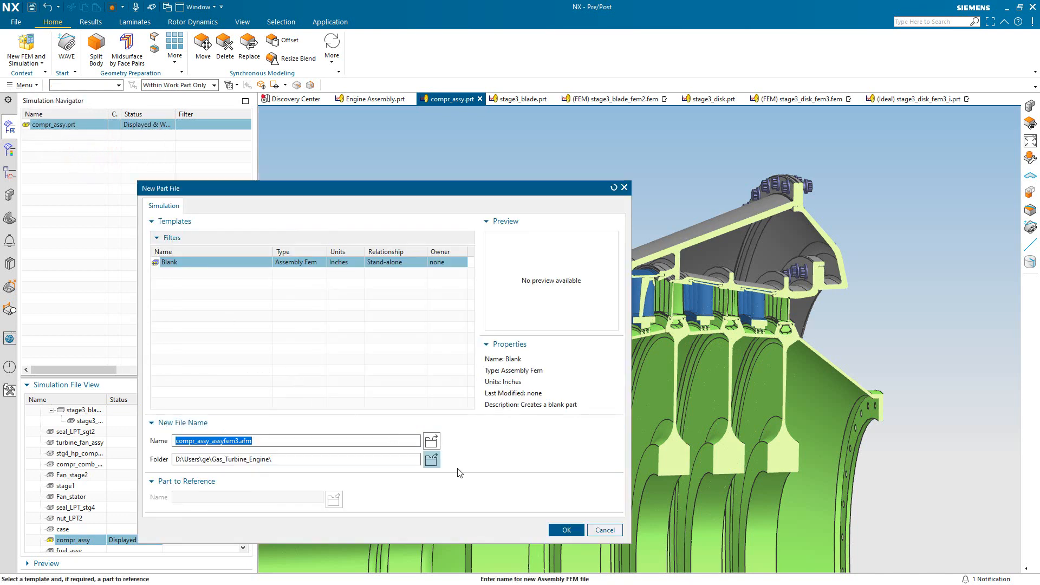
click(559, 530)
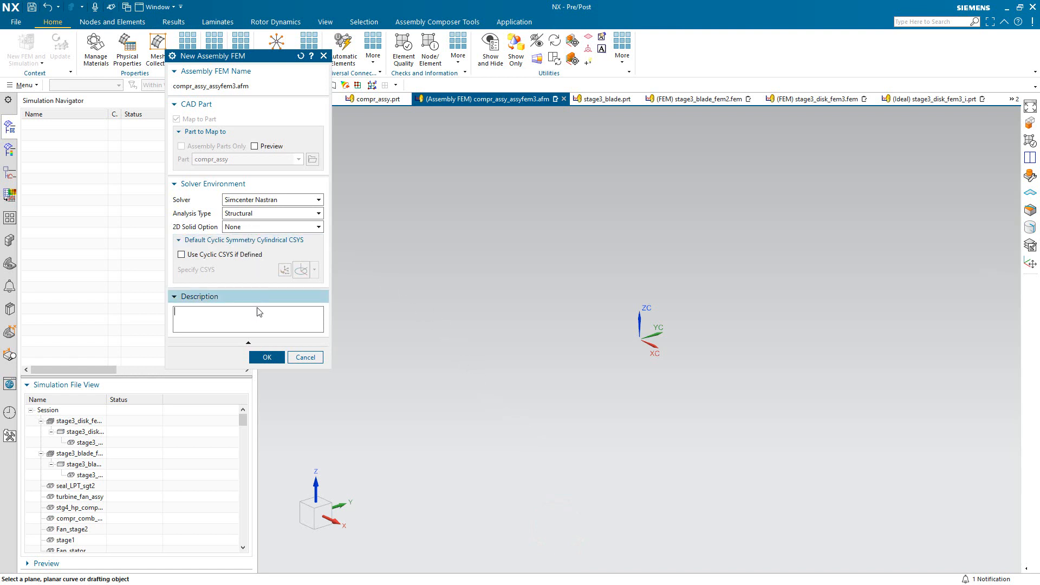
click(263, 357)
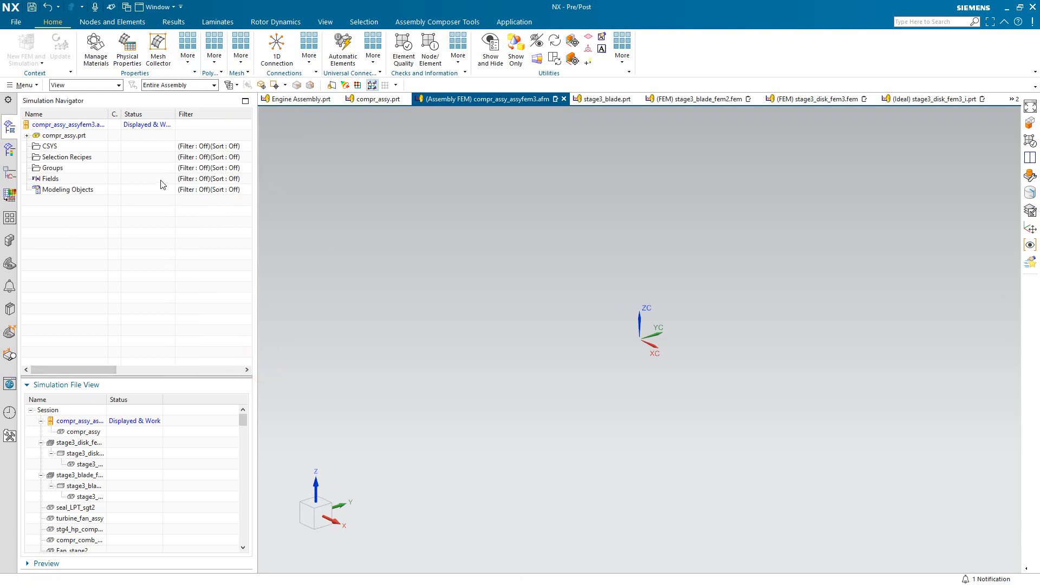
- Map the stage3_disk.prt component to the existing FEM stage3_disk_fem3, listing only associated models and using the Use Original layer option
click(28, 135)
drag(248, 187, 250, 290)
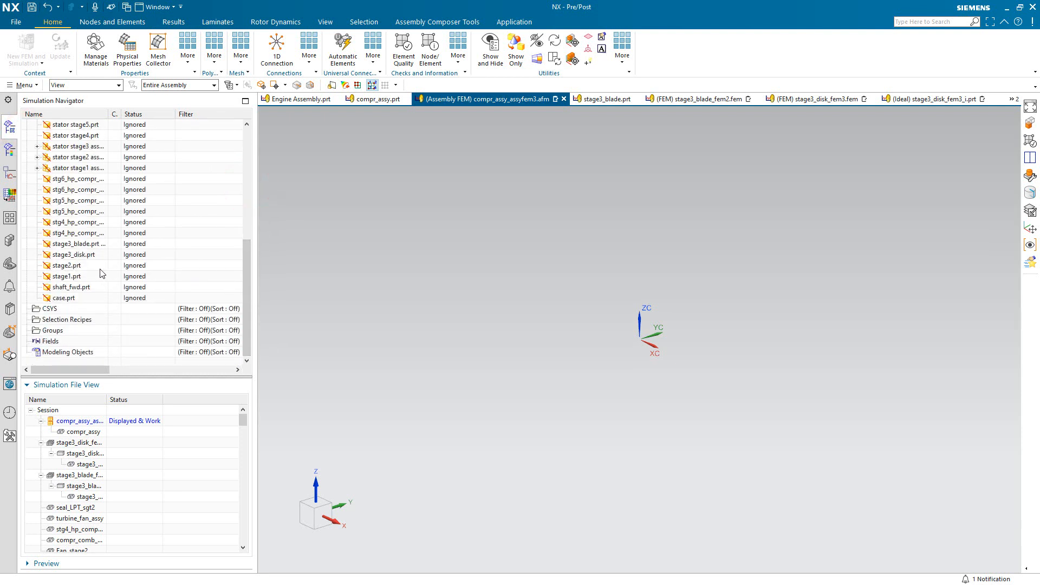
right_click(79, 259)
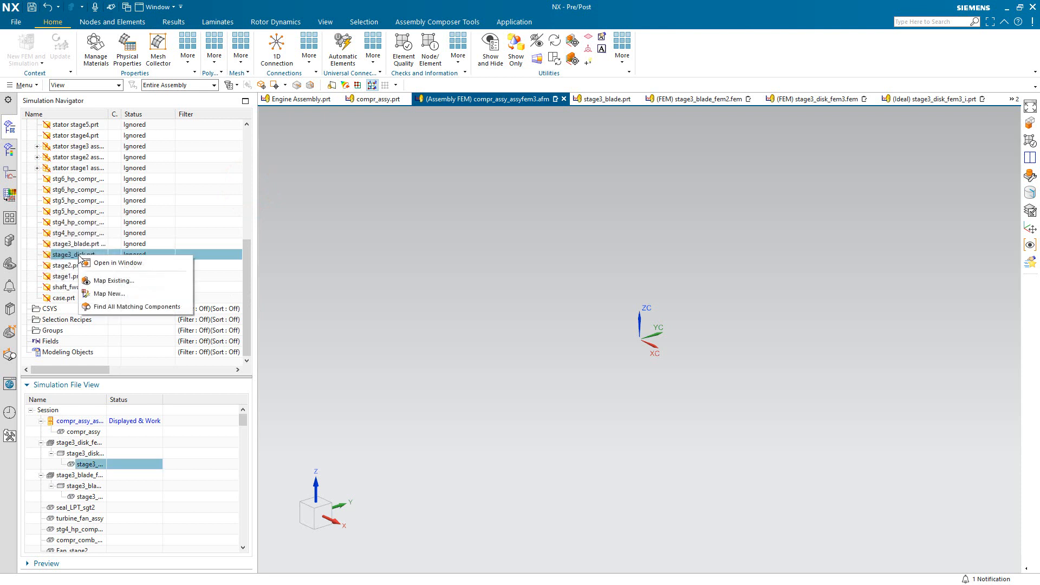
click(101, 286)
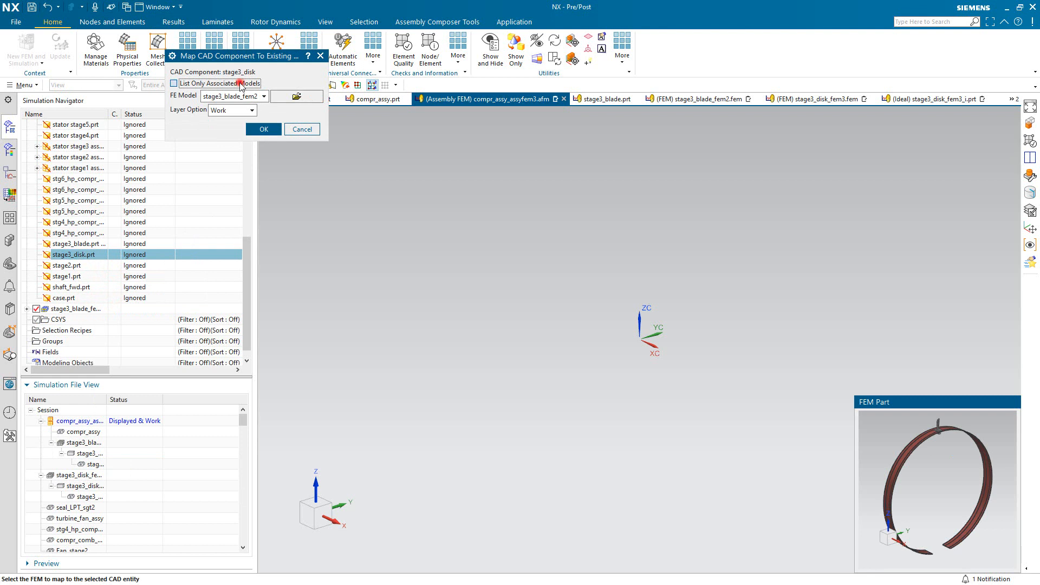
click(241, 84)
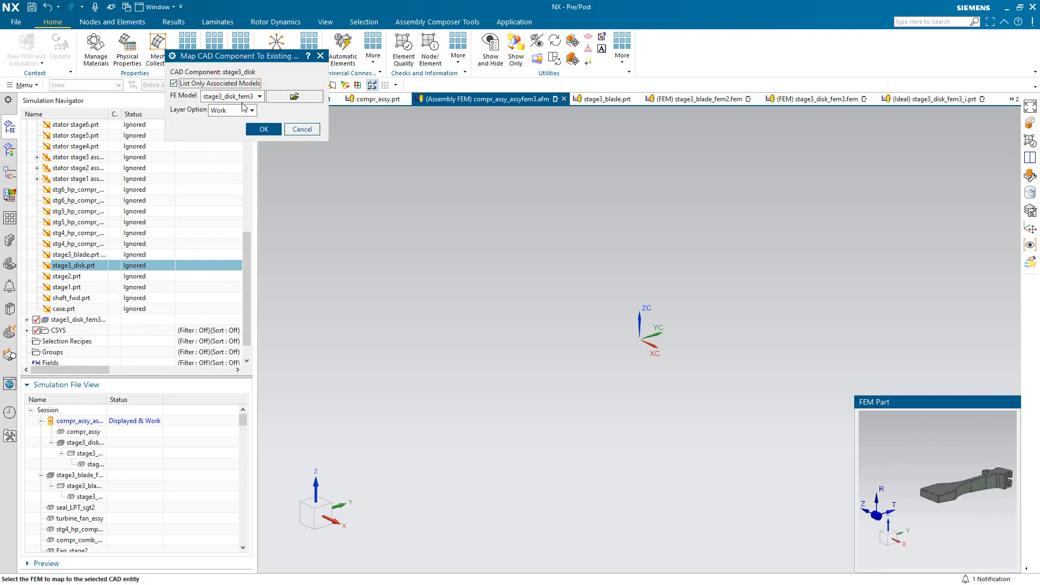
click(248, 110)
click(238, 131)
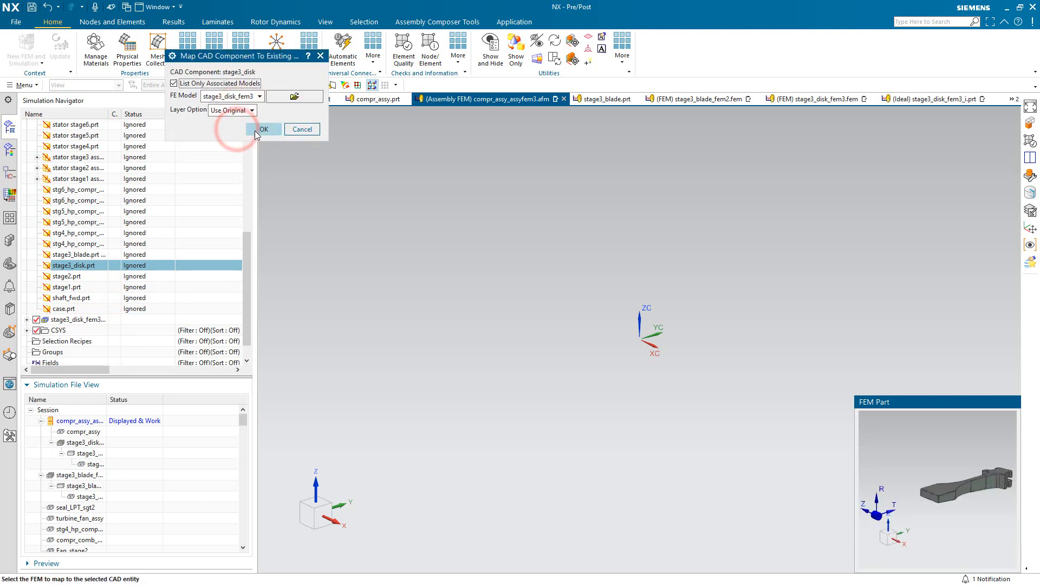
click(255, 133)
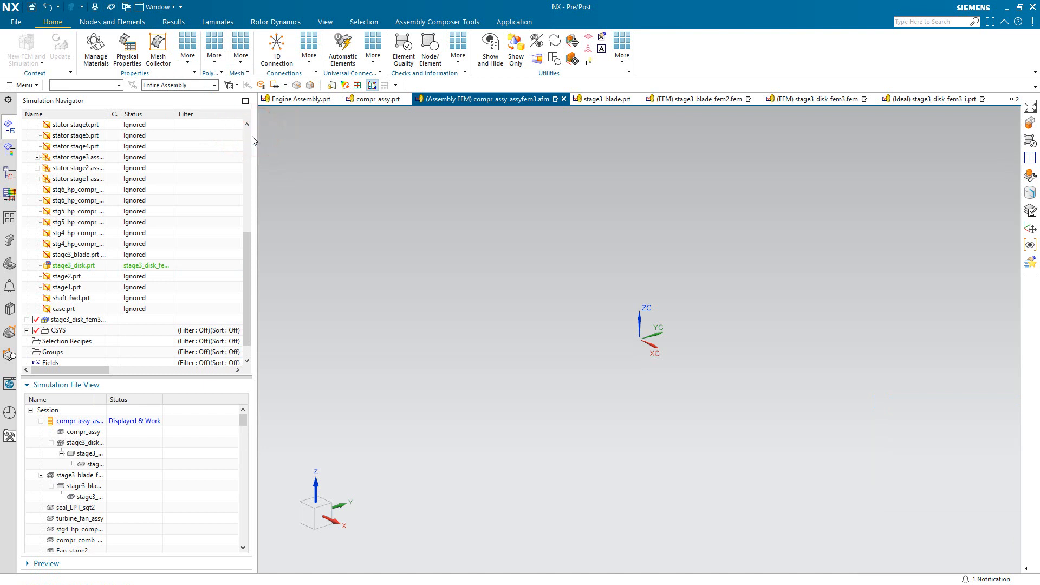
- Unpack the stage3_blade.prt components and map one blade instance to the existing FEM stage3_blade_fem2 with the Use Original layer option
double_click(109, 114)
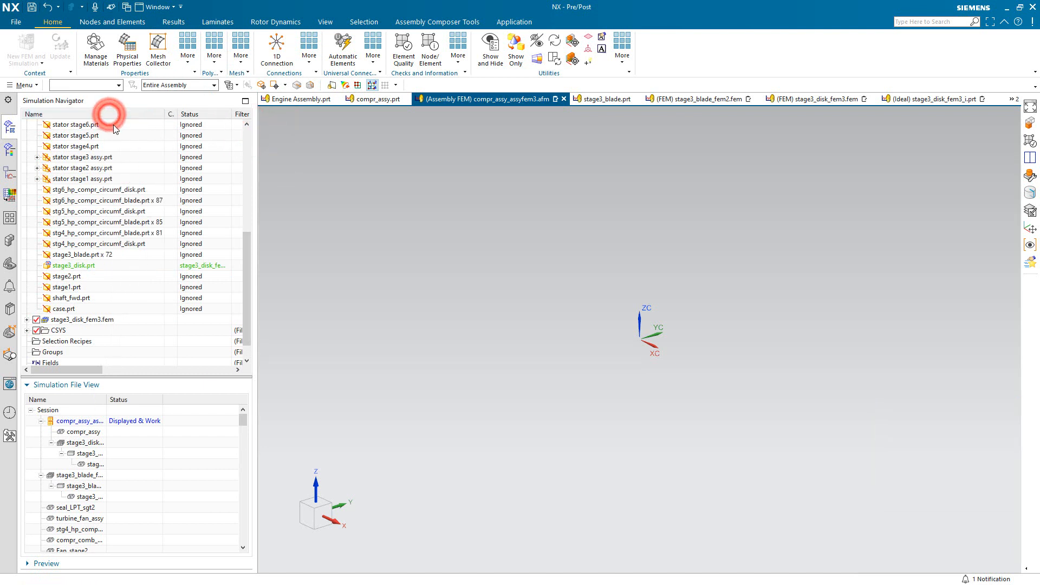
right_click(89, 258)
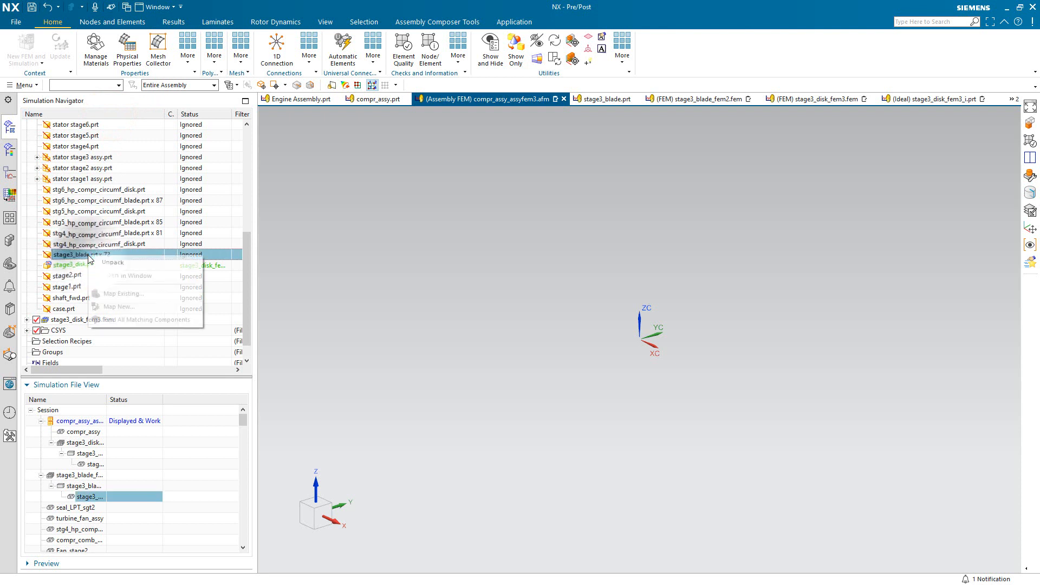
click(107, 263)
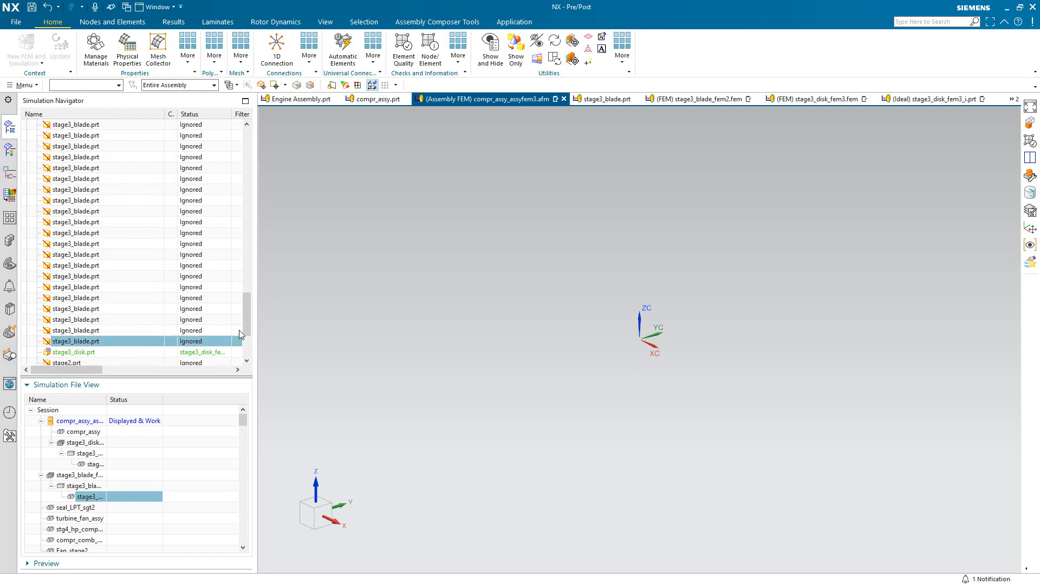
drag(246, 327, 246, 332)
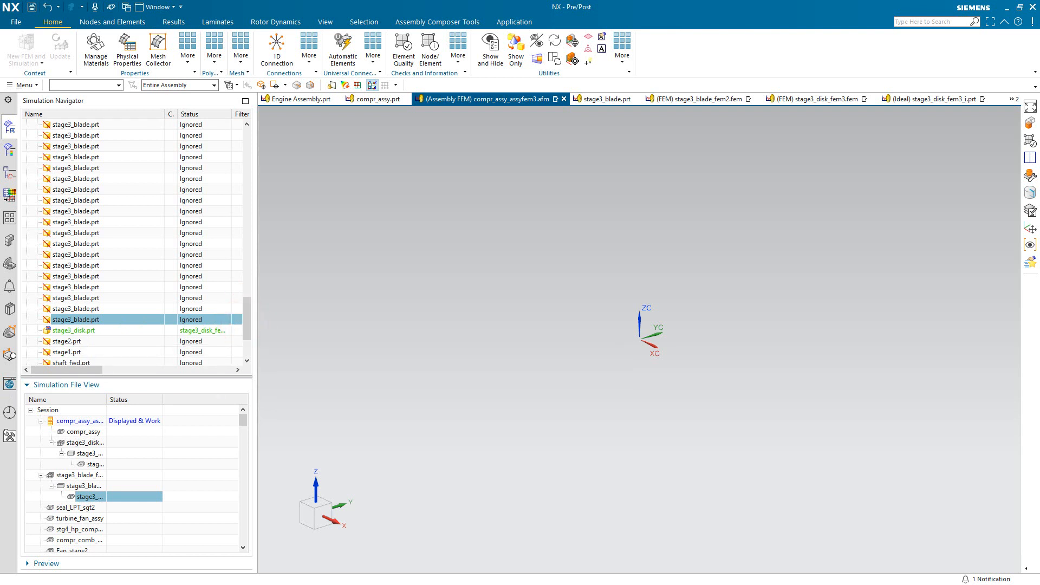
right_click(73, 128)
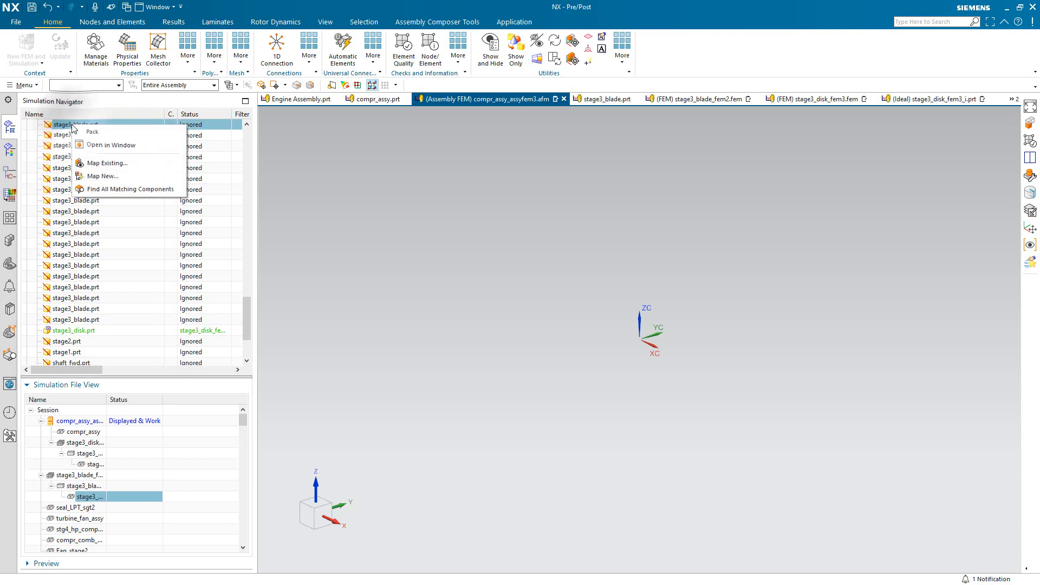
click(106, 166)
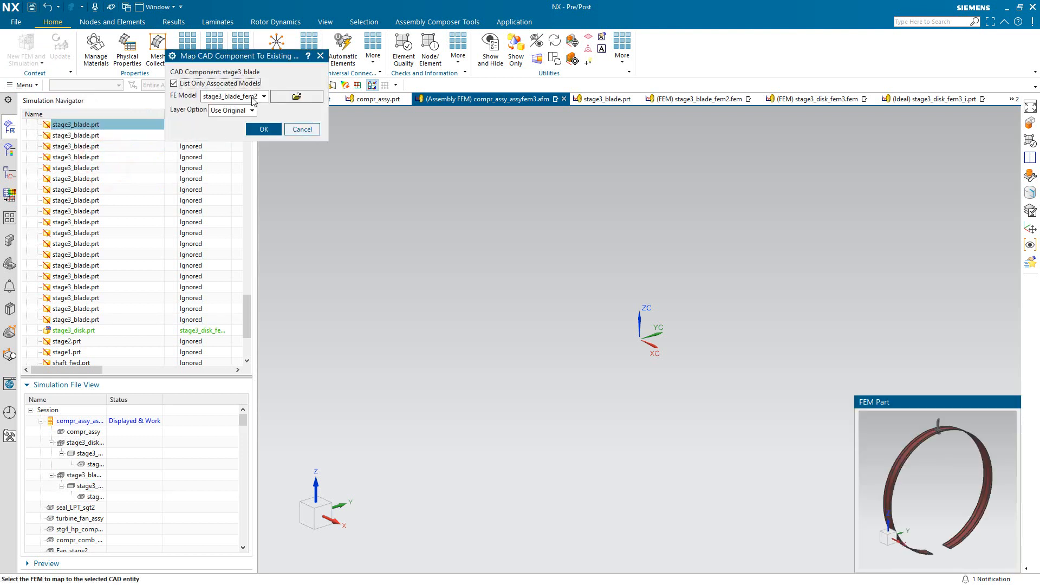
click(260, 130)
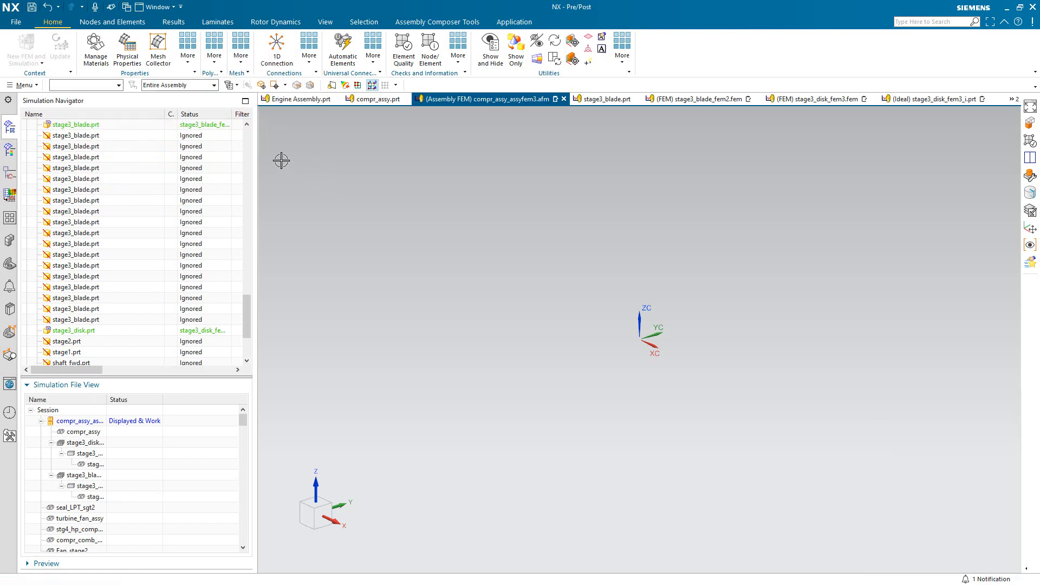
- Make layer 11 the work layer of the assembly FEM in the layer settings
click(36, 85)
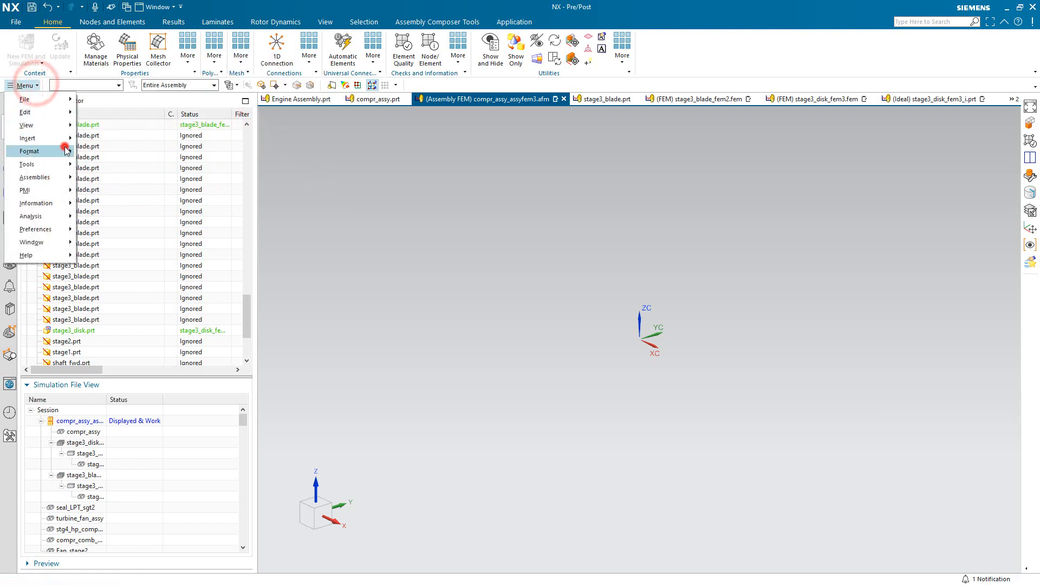
mouse_move(32, 146)
click(87, 151)
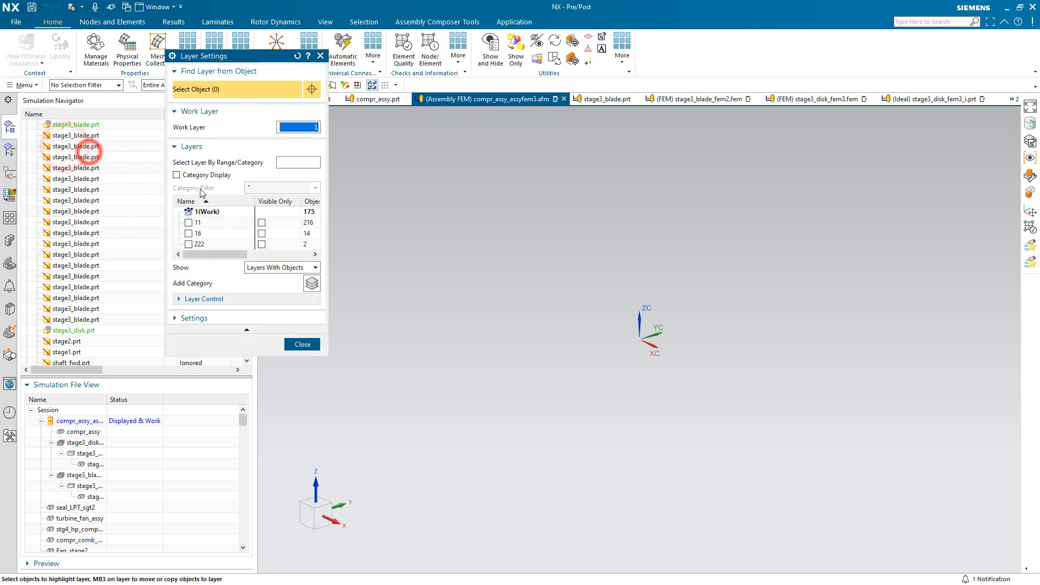
right_click(200, 227)
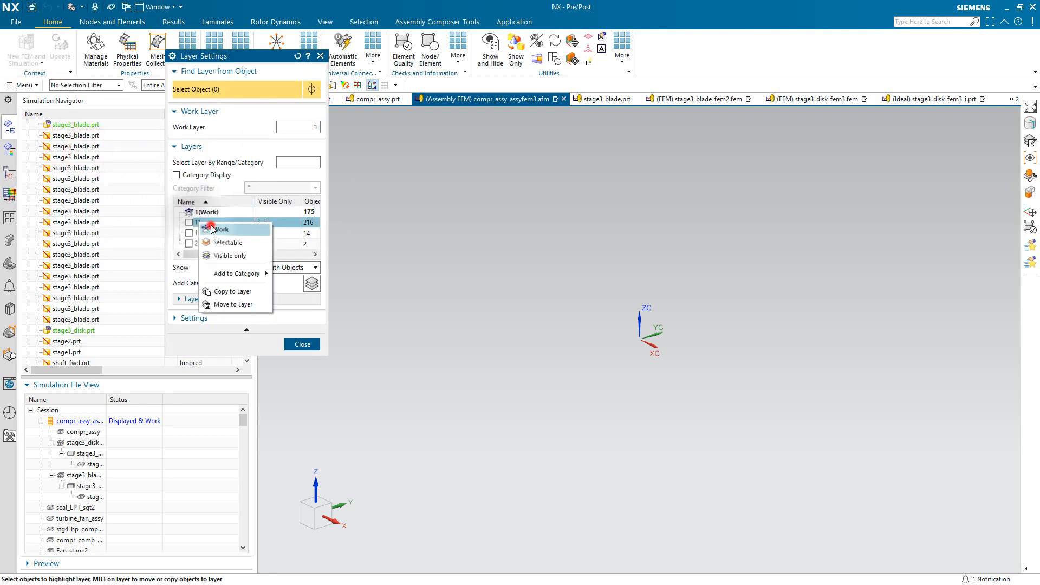
click(212, 222)
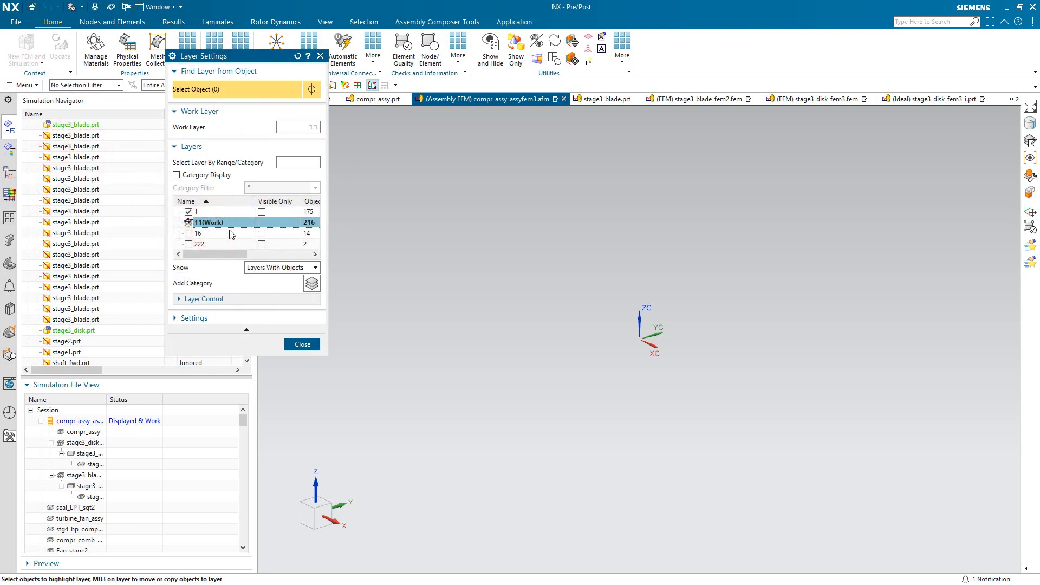
click(302, 345)
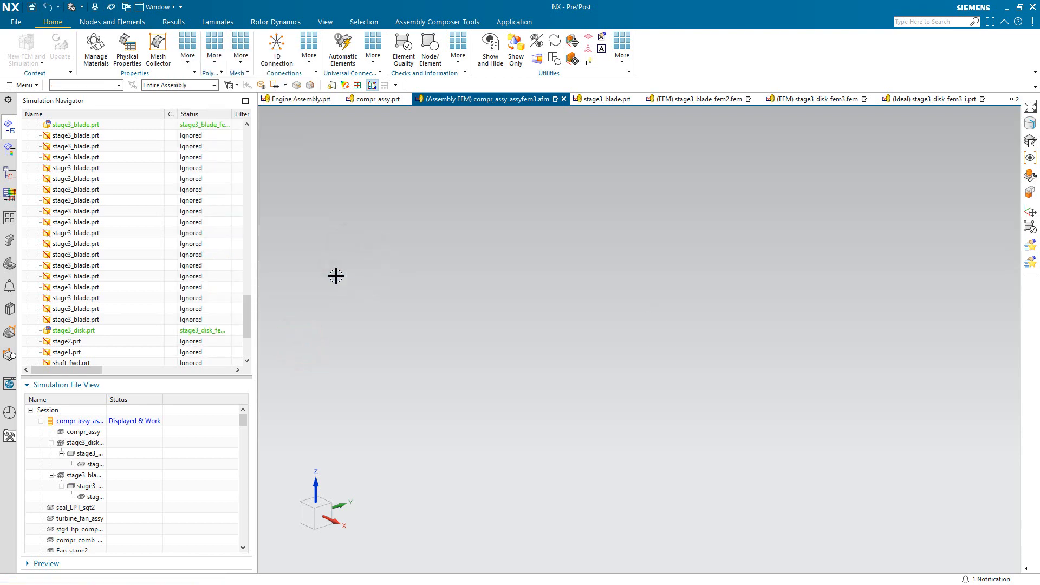
- Turn on layer 222 in the layer settings to display the blade mesh, keeping layer 16 hidden
middle_drag(369, 246, 414, 348)
scroll(414, 348, down, 3)
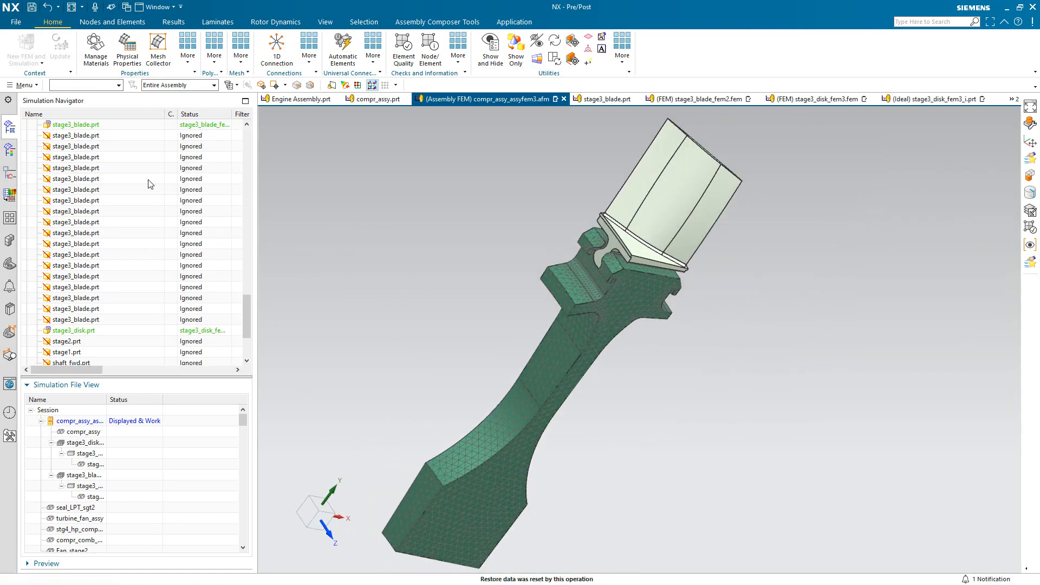
click(24, 86)
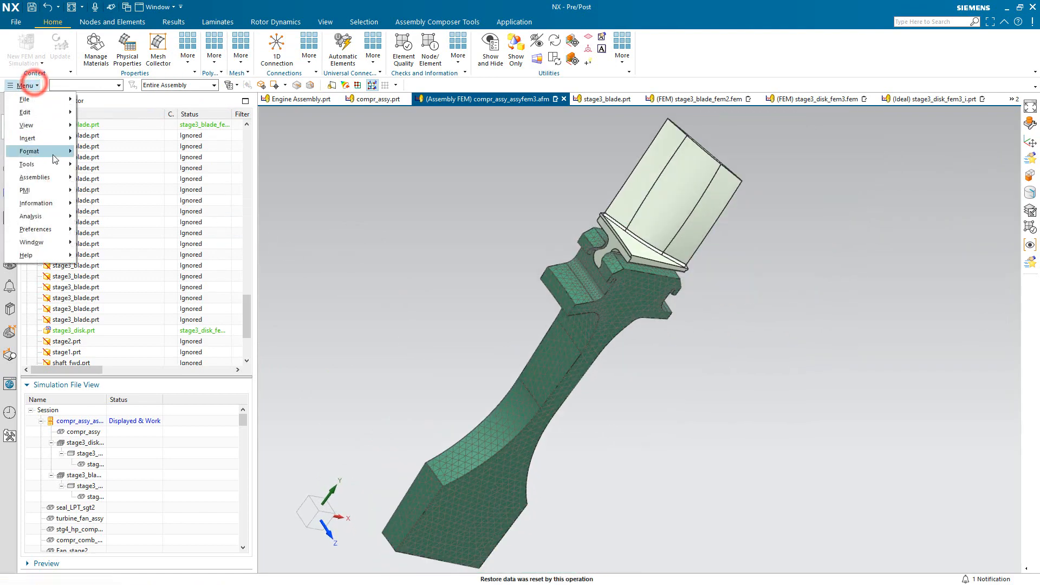
click(51, 153)
click(91, 154)
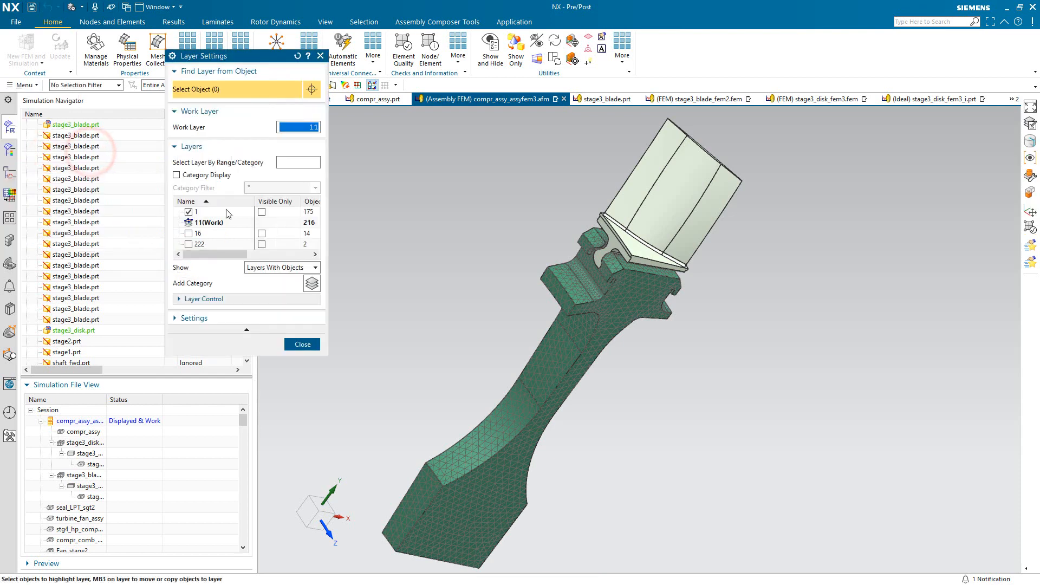
click(189, 234)
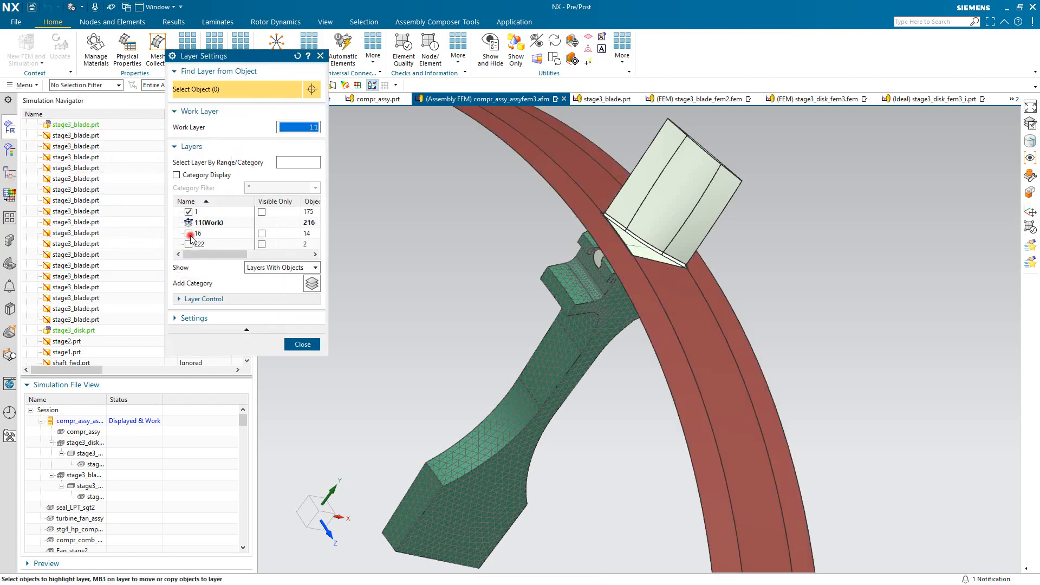
click(189, 236)
click(189, 245)
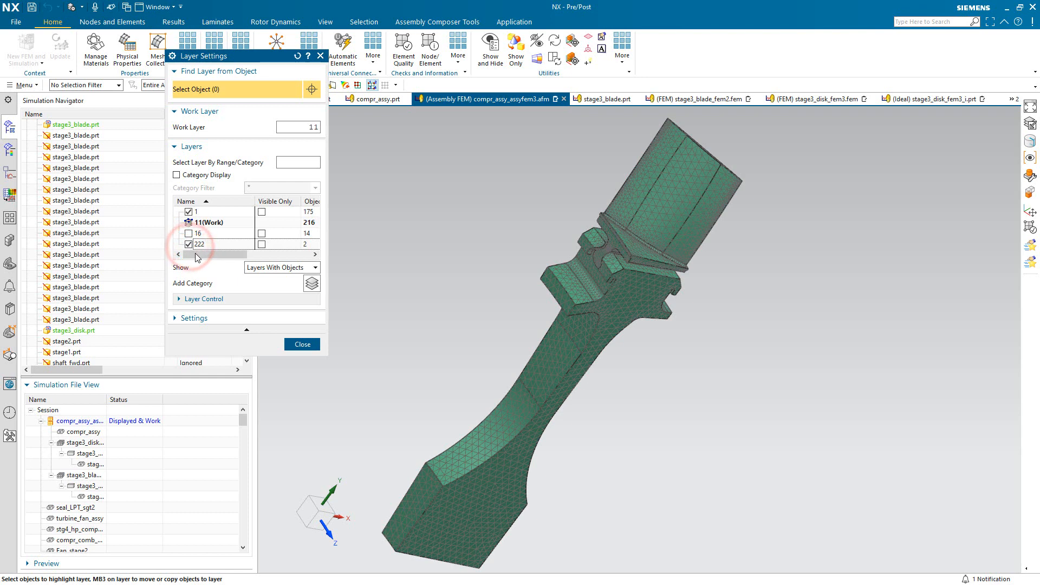
click(301, 345)
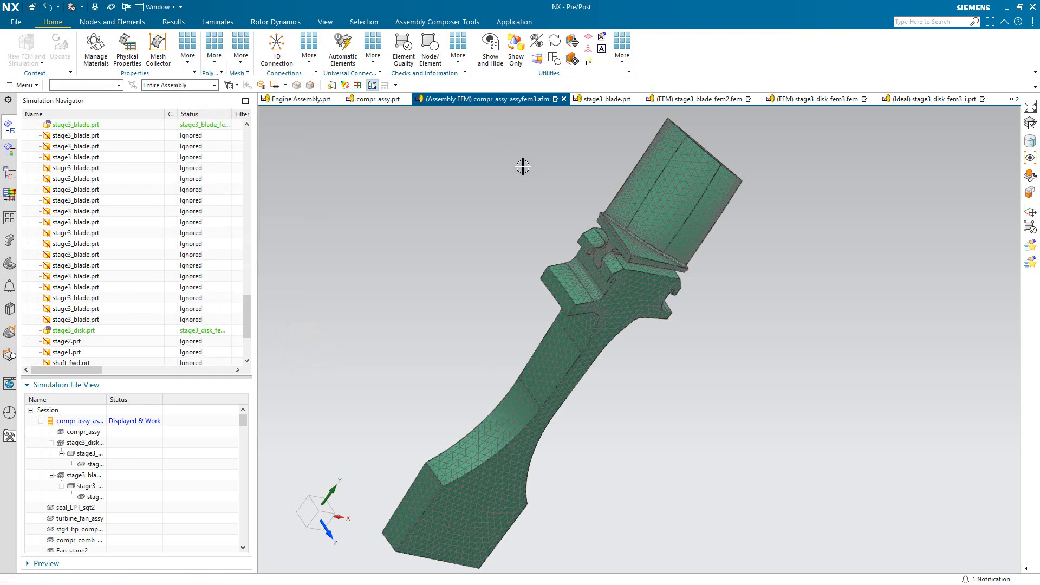
- Automatically resolve the label conflicts between the disk and blade FEMs in the Assembly Label Manager, using Same Offsets in Component
middle_drag(523, 167, 522, 202)
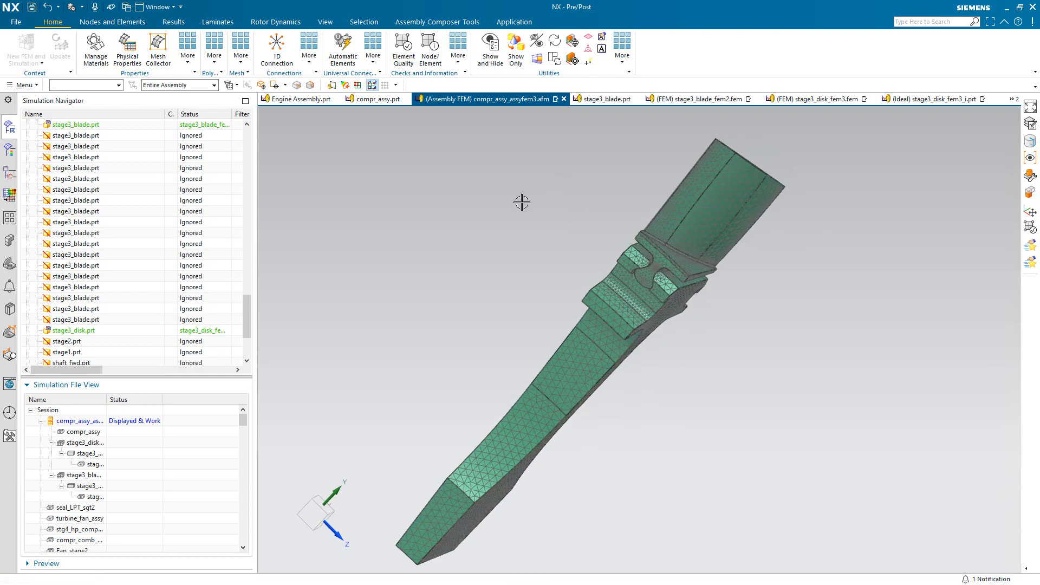
drag(245, 304, 206, 133)
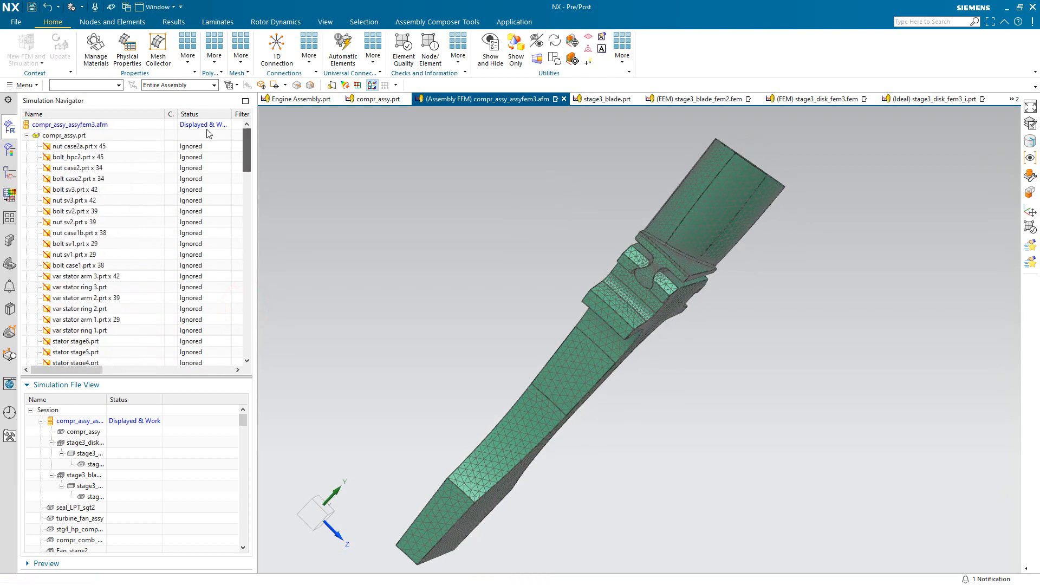
click(28, 136)
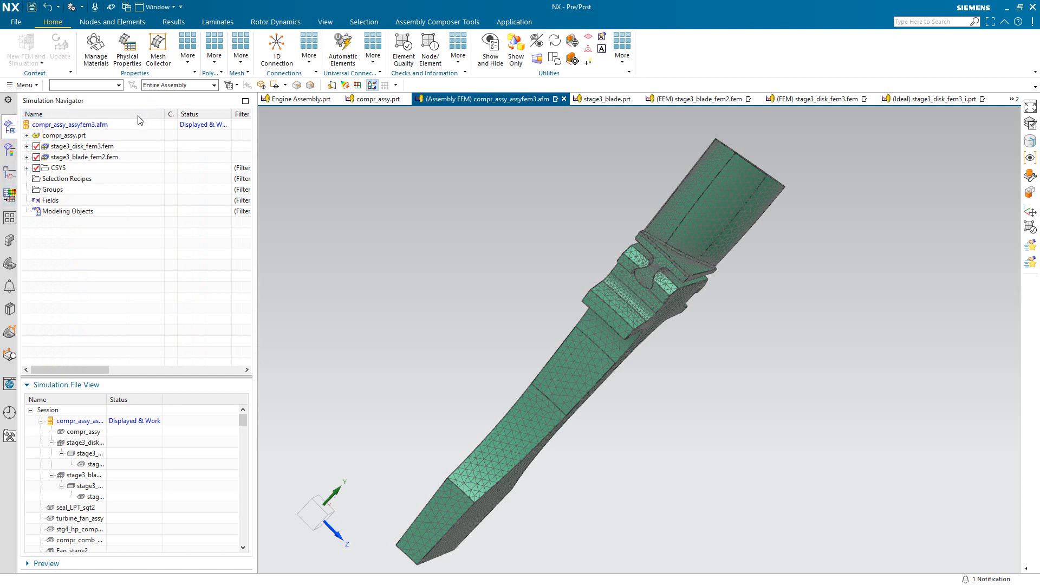
right_click(105, 124)
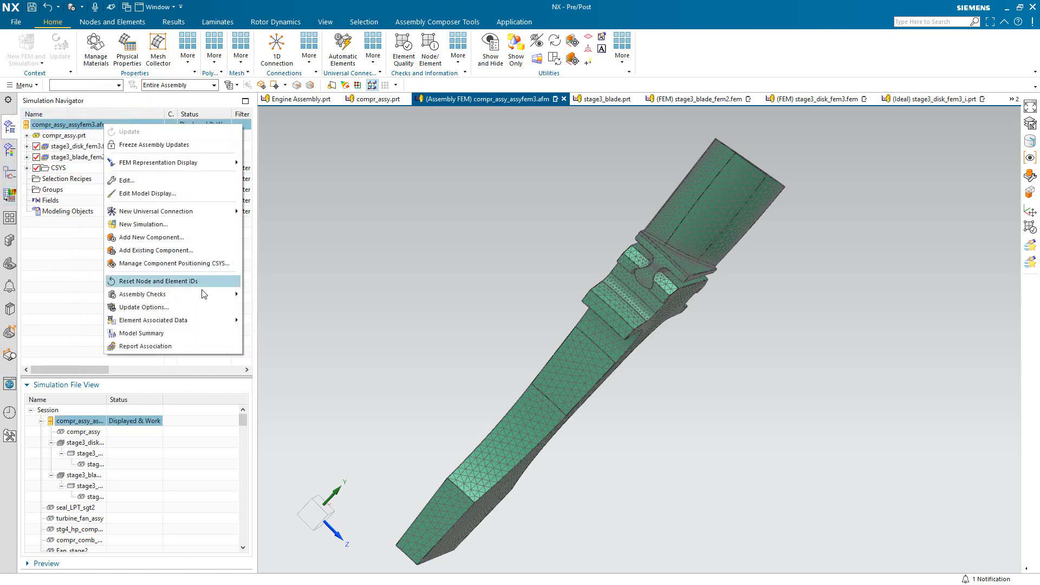
mouse_move(203, 293)
click(268, 293)
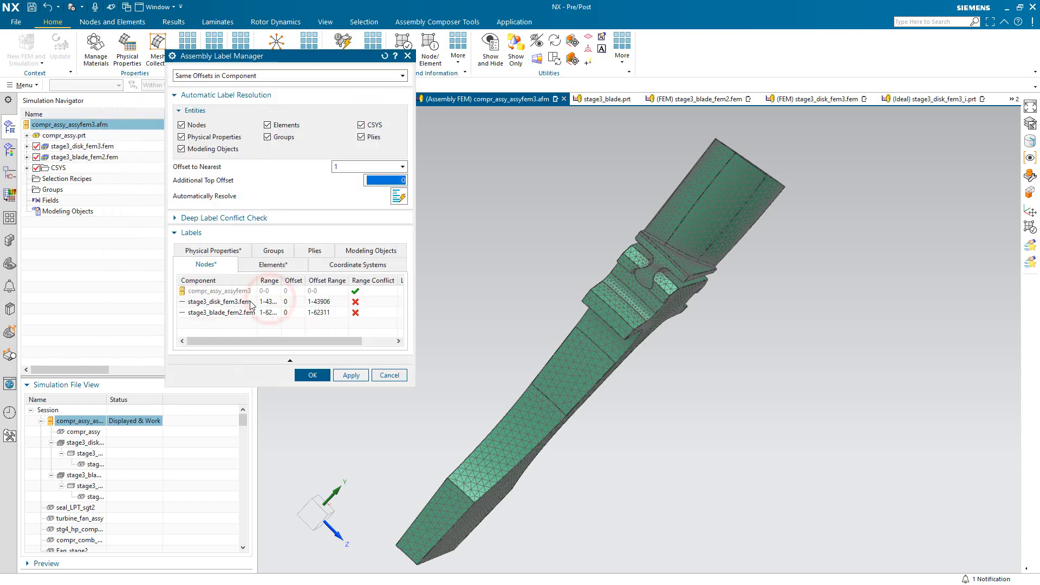
click(267, 266)
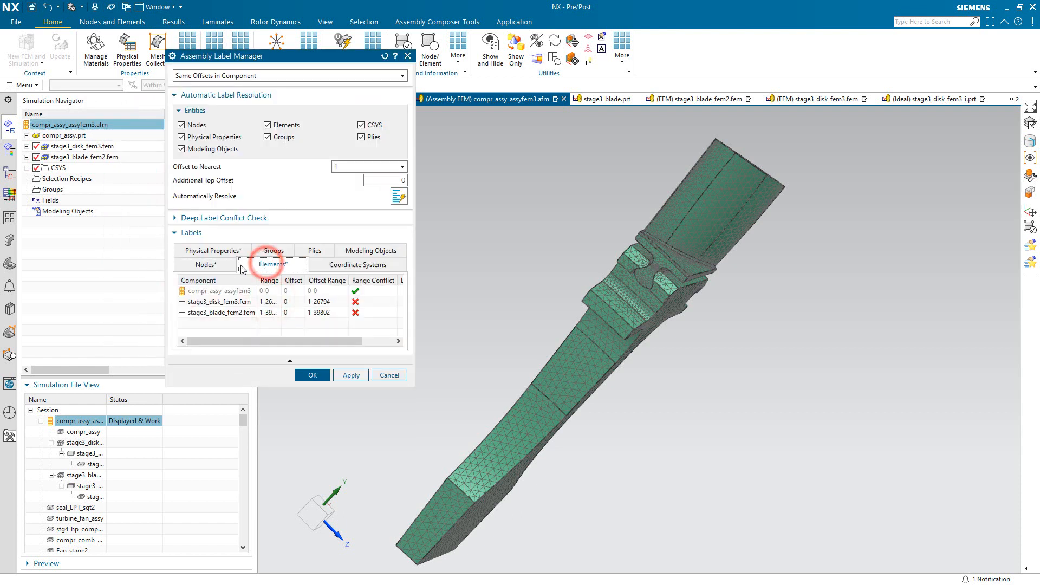
click(205, 264)
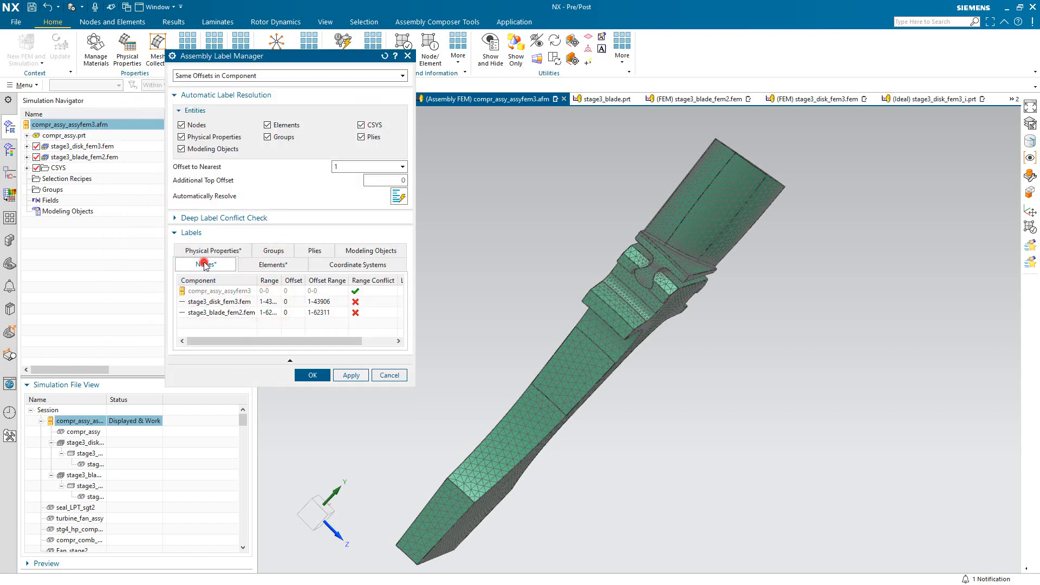
click(232, 75)
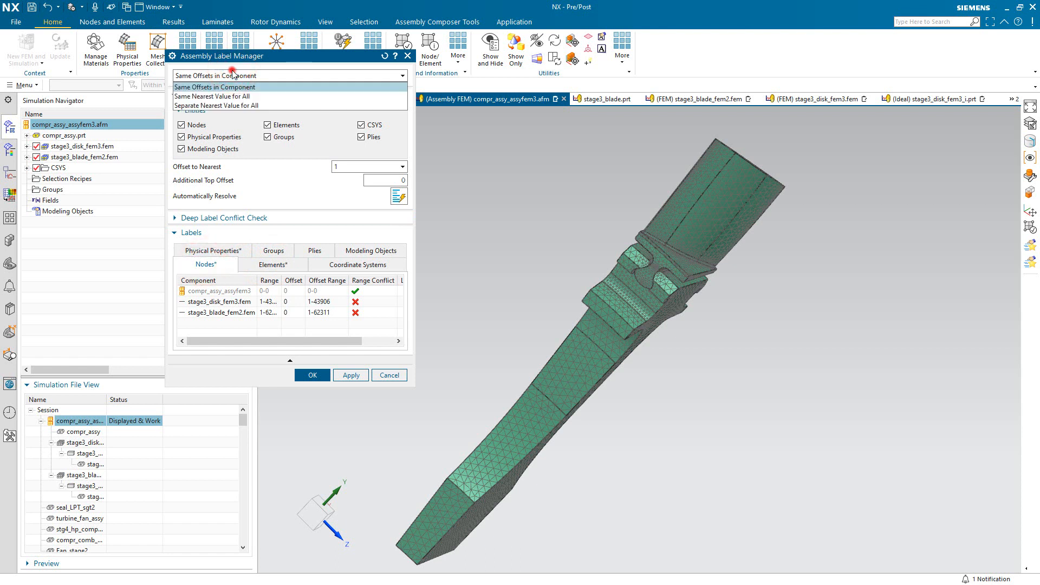
click(232, 75)
click(399, 197)
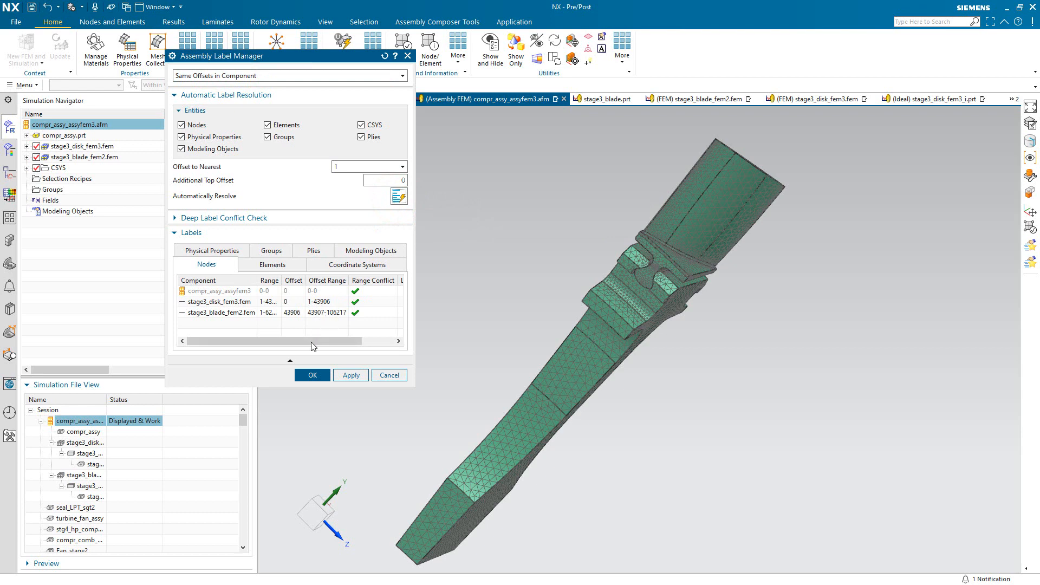
click(307, 375)
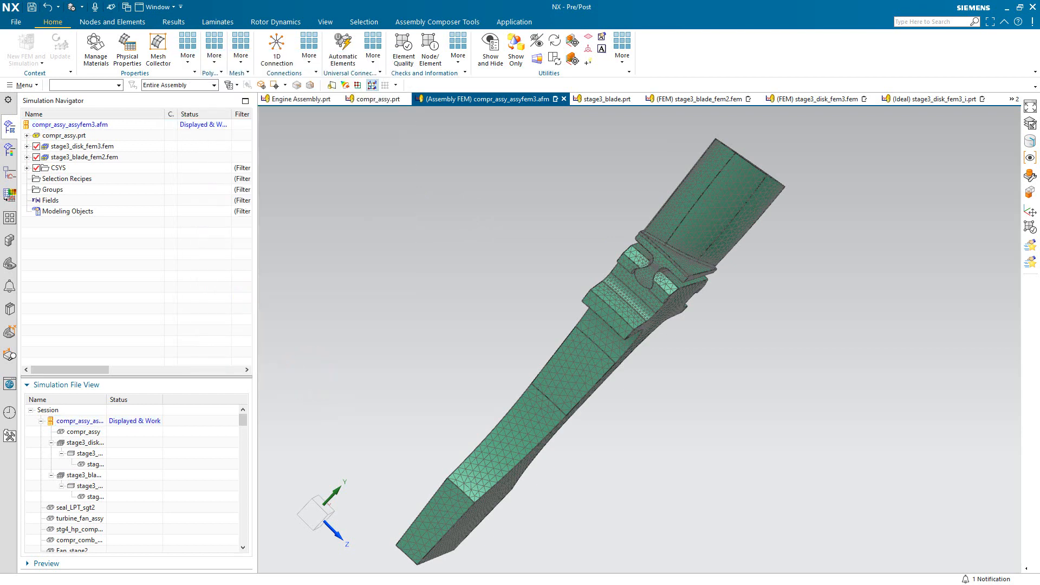
- Edit the assembly FEM attributes to use a cyclic CSYS if defined, specifying the existing cylindrical coordinate system as the default
scroll(464, 295, down, 4)
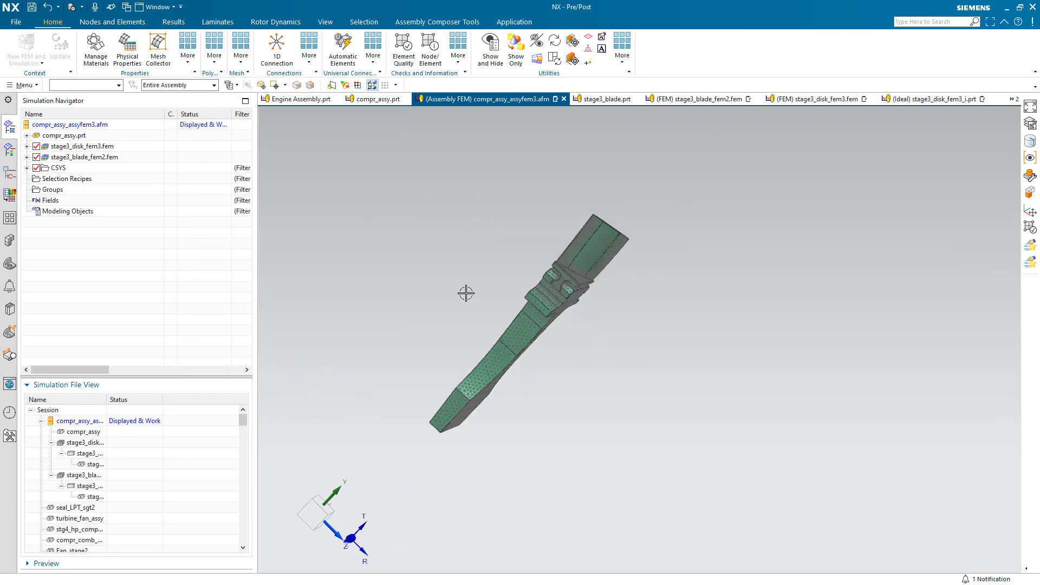
middle_drag(446, 349, 344, 340)
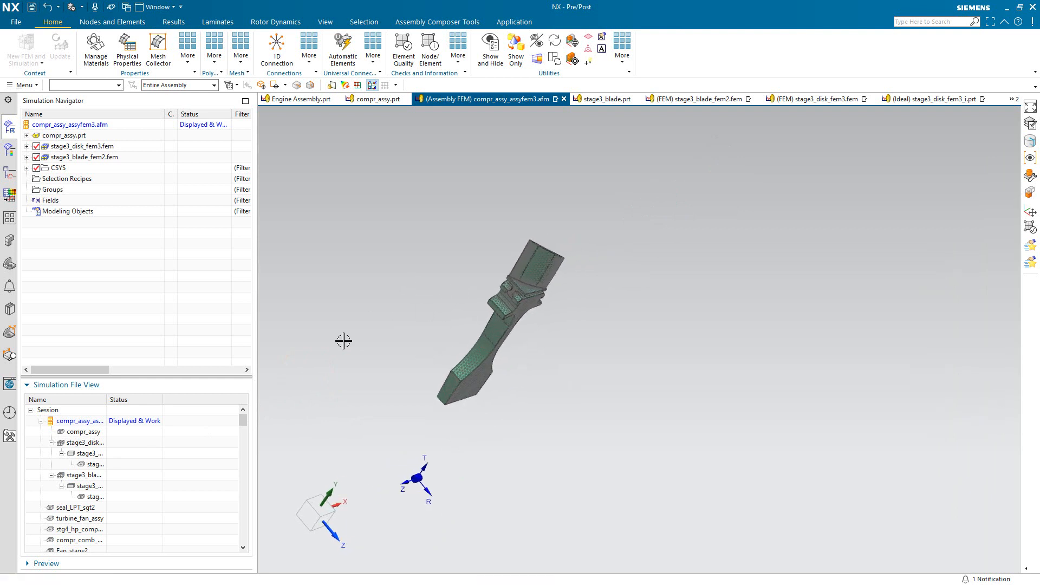
right_click(86, 128)
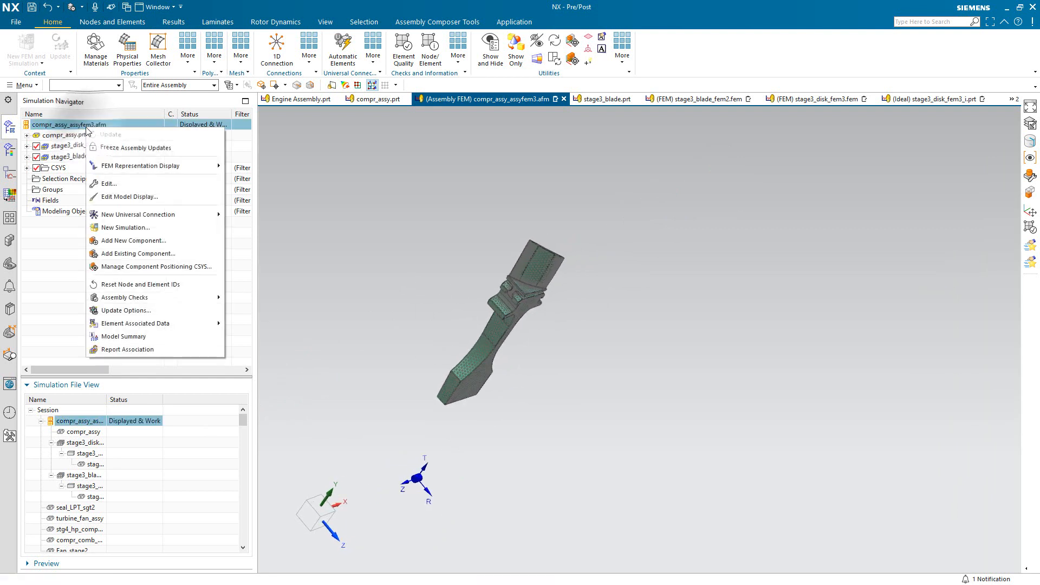
click(110, 184)
click(204, 208)
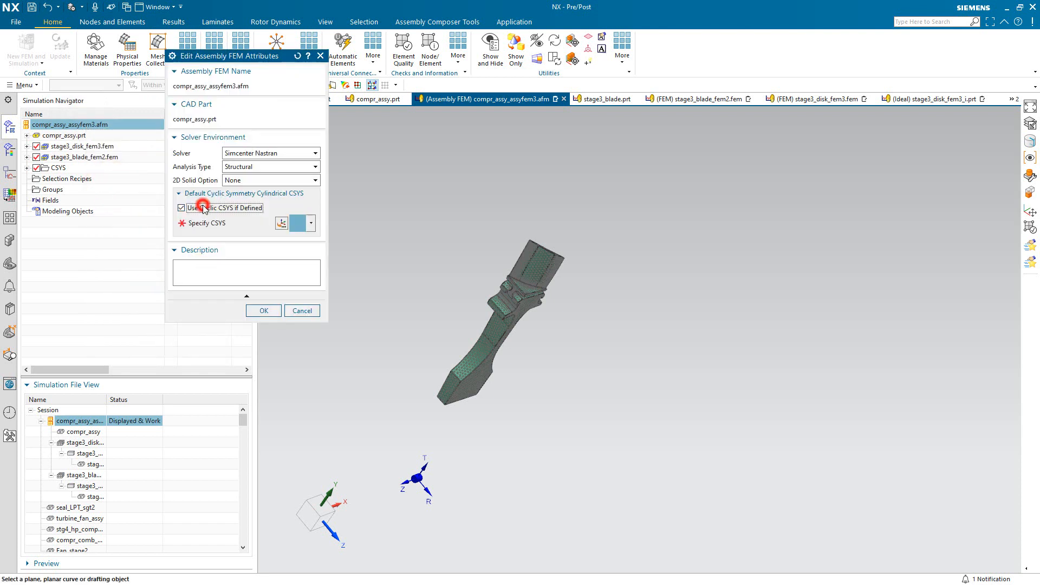
click(414, 478)
click(256, 314)
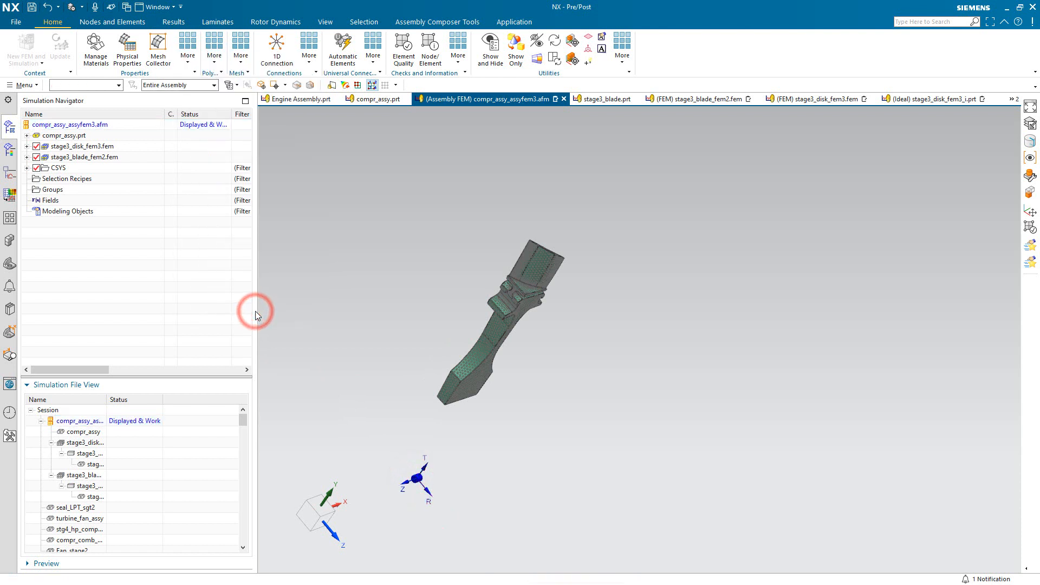
- Create a Simcenter Nastran simulation file named compr_assy_assyfem3_sim1.sim from the compr_assy_assyfem3 assembly FEM
mouse_move(320, 351)
middle_down()
mouse_move(309, 358)
mouse_move(312, 348)
middle_up()
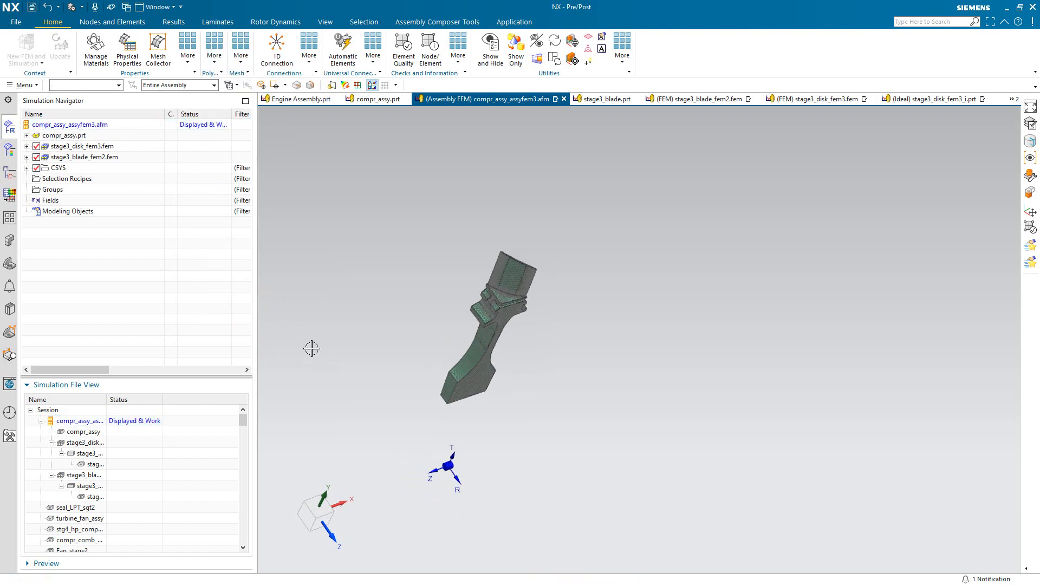
scroll(313, 348, up, 3)
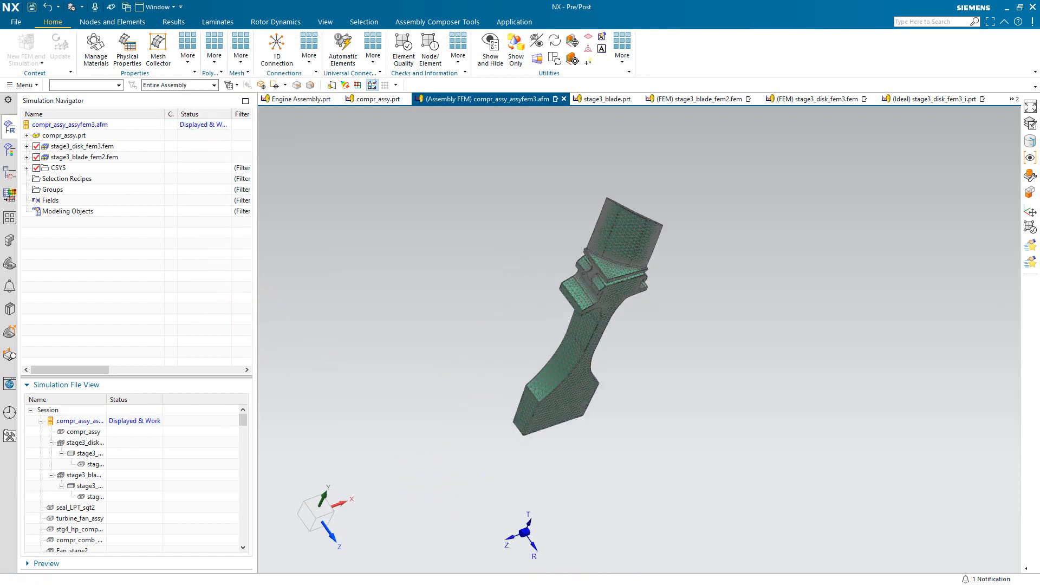
double_click(107, 400)
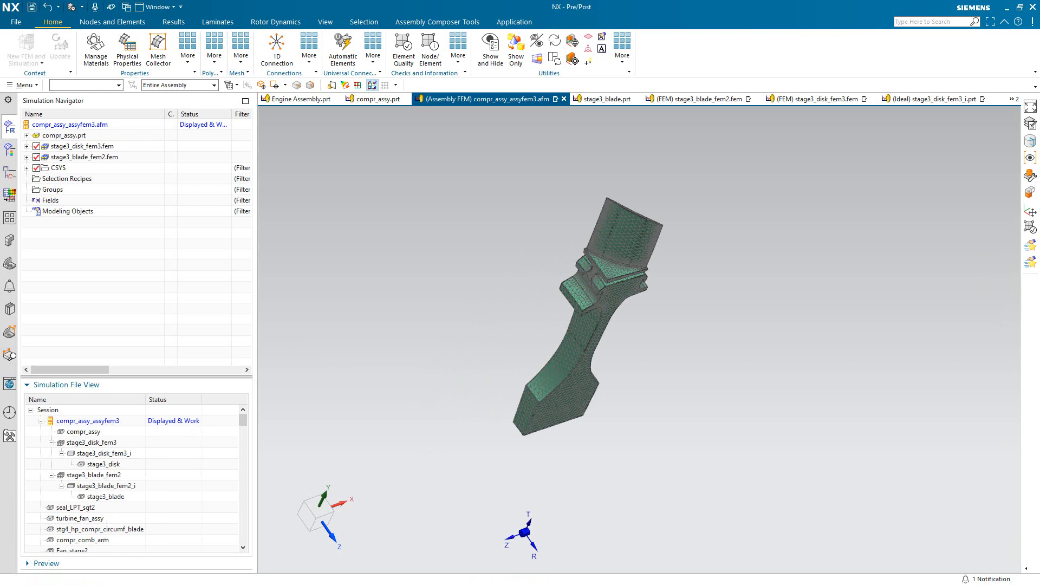
right_click(69, 427)
click(90, 432)
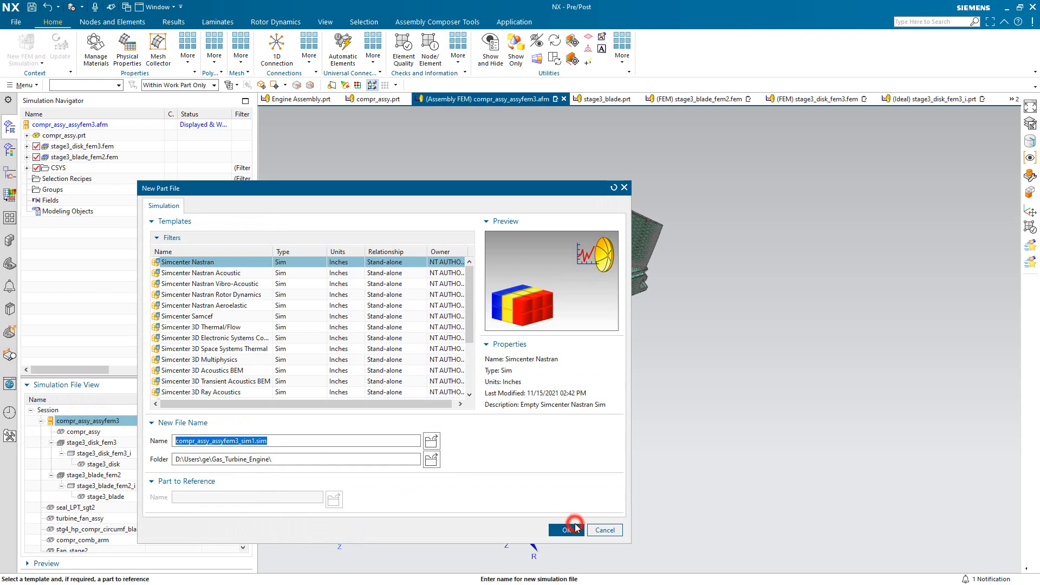
click(566, 530)
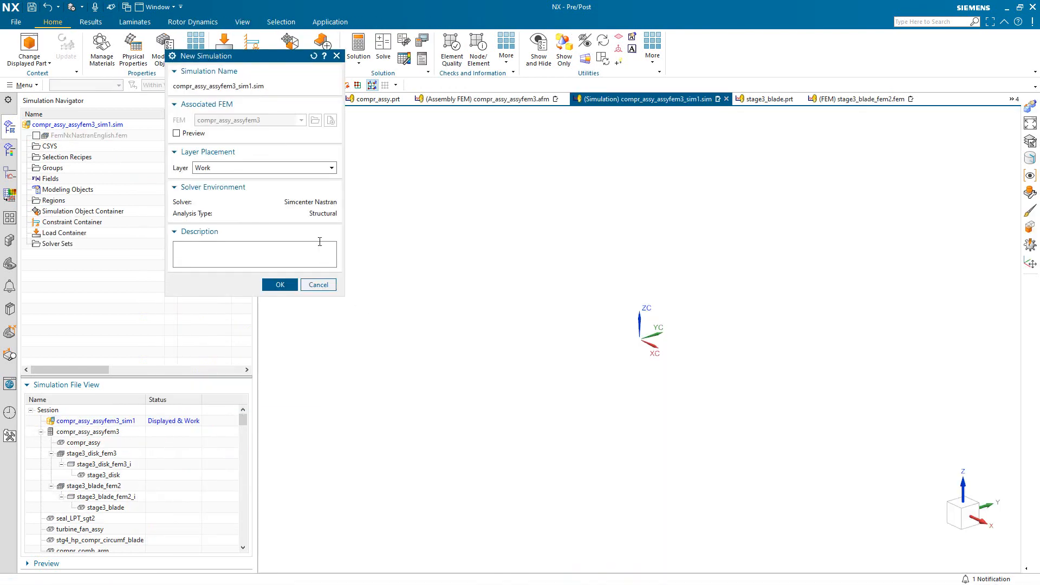
- Set the new simulation's layer placement to Use Original and accept the simulation settings
click(291, 168)
click(291, 186)
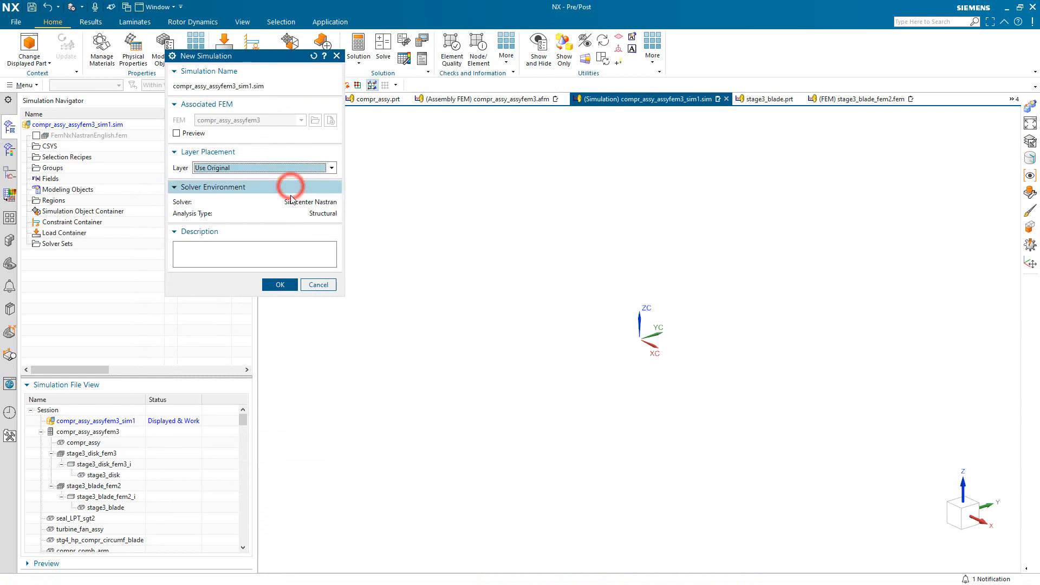
click(289, 286)
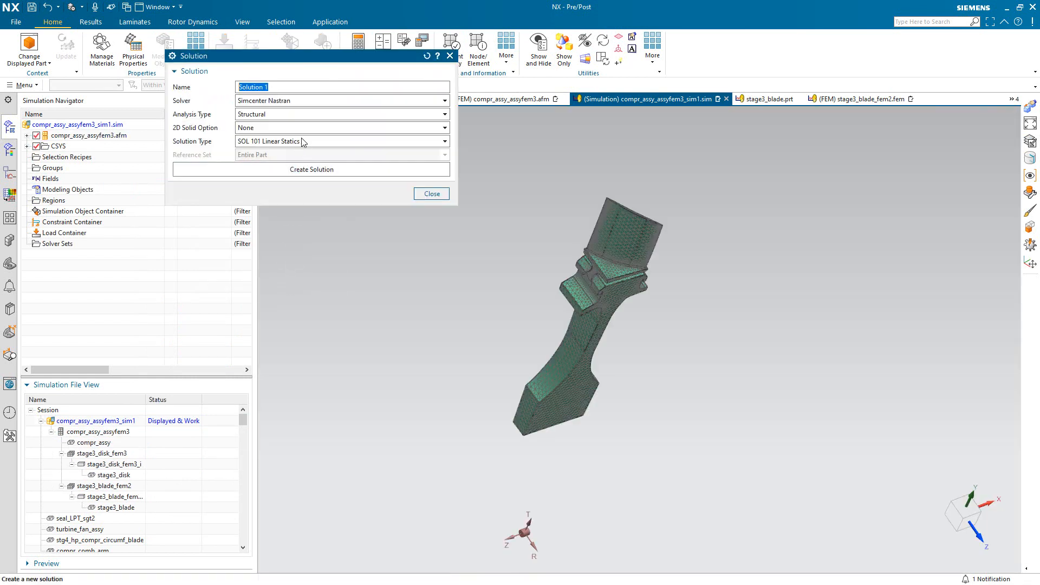
- Create a structural solution of type SOL 401 Multi-Step Nonlinear, keeping its default bulk data parameters
click(301, 141)
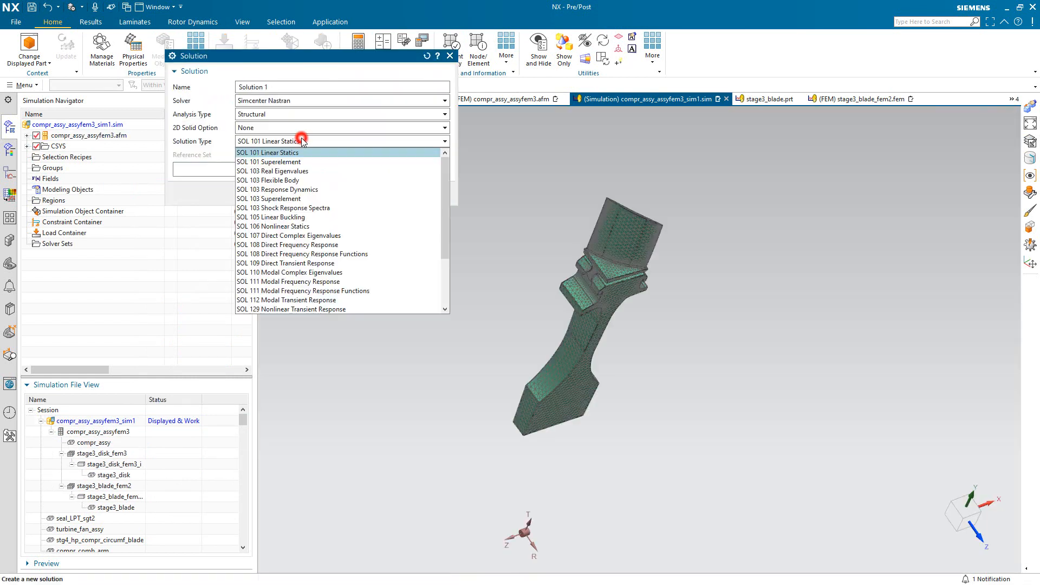
drag(447, 204, 446, 257)
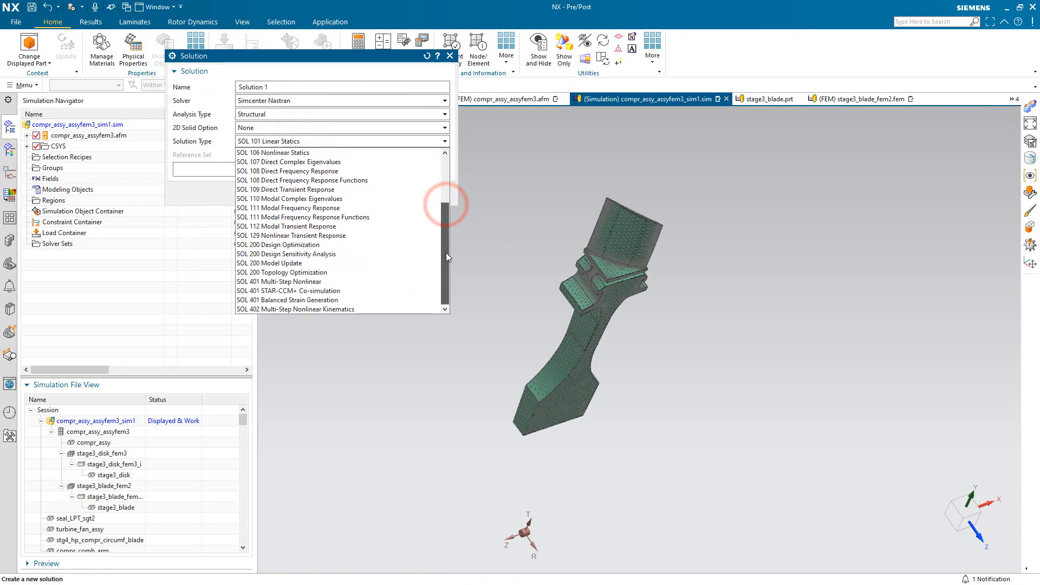
click(389, 278)
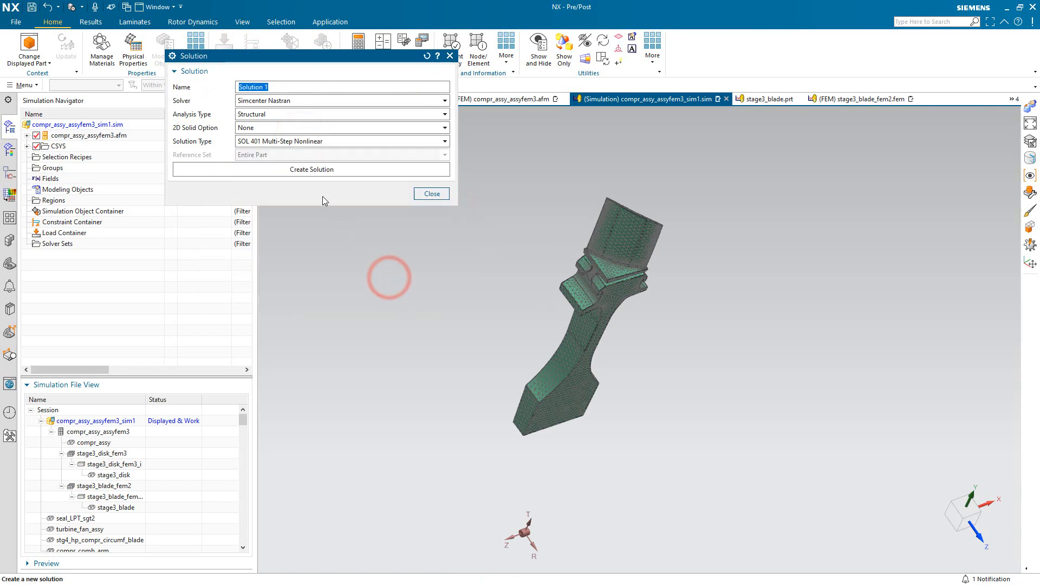
click(314, 169)
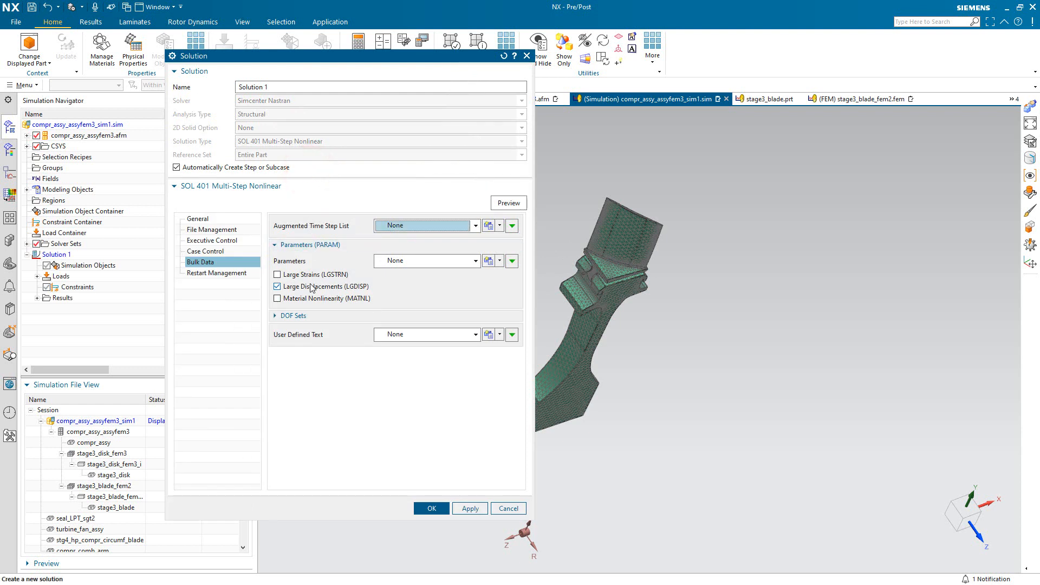
click(432, 511)
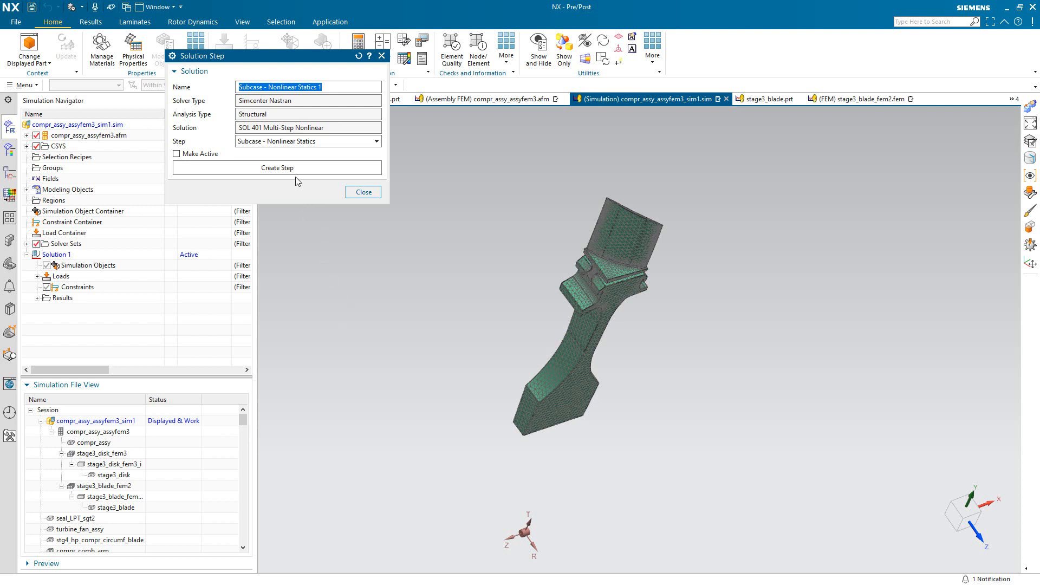
- Create a Nonlinear Statics subcase in the solution with an end time of 1 s and one increment
click(284, 142)
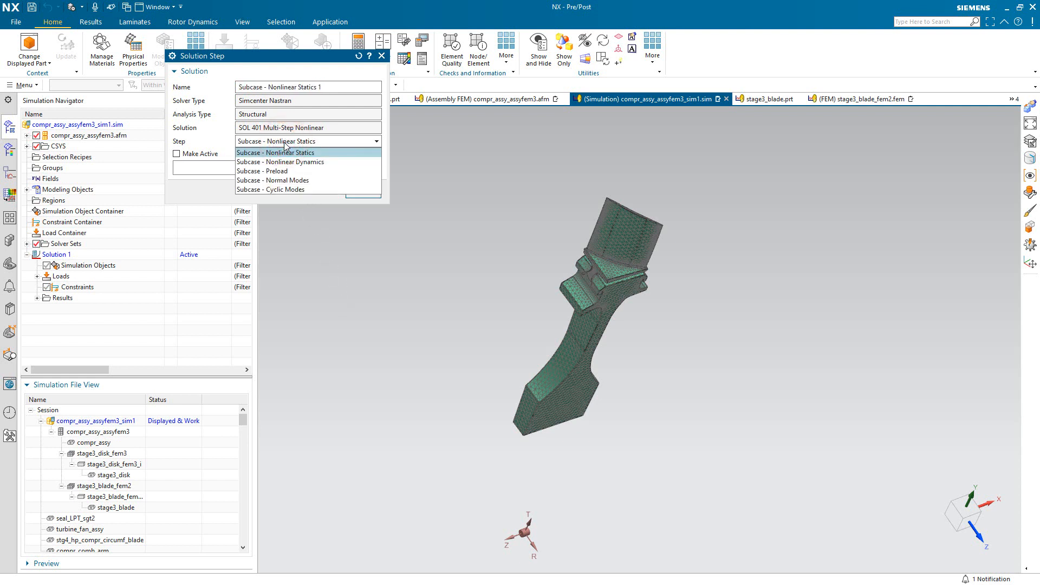
click(284, 143)
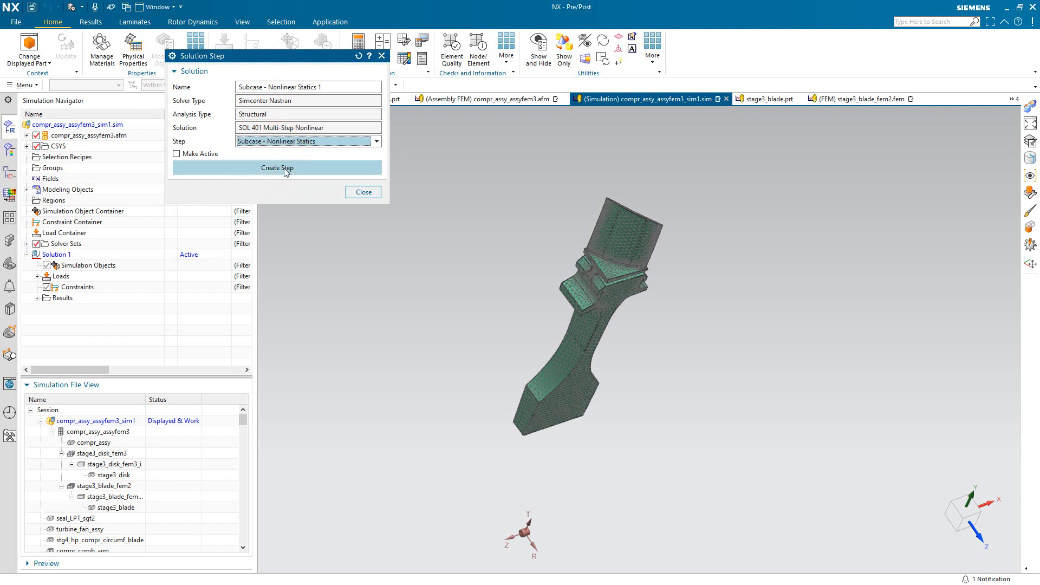
click(284, 168)
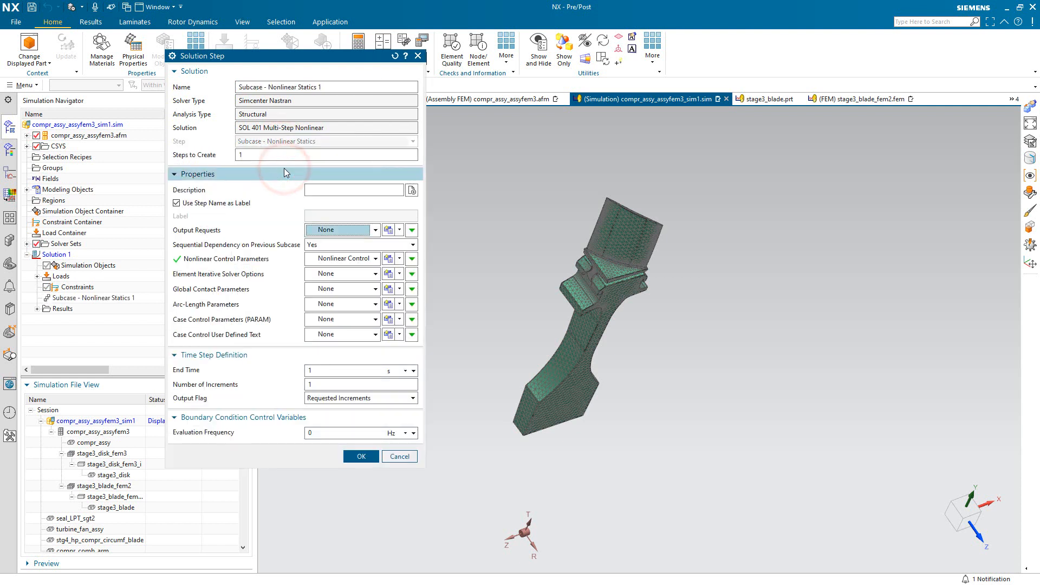
click(364, 459)
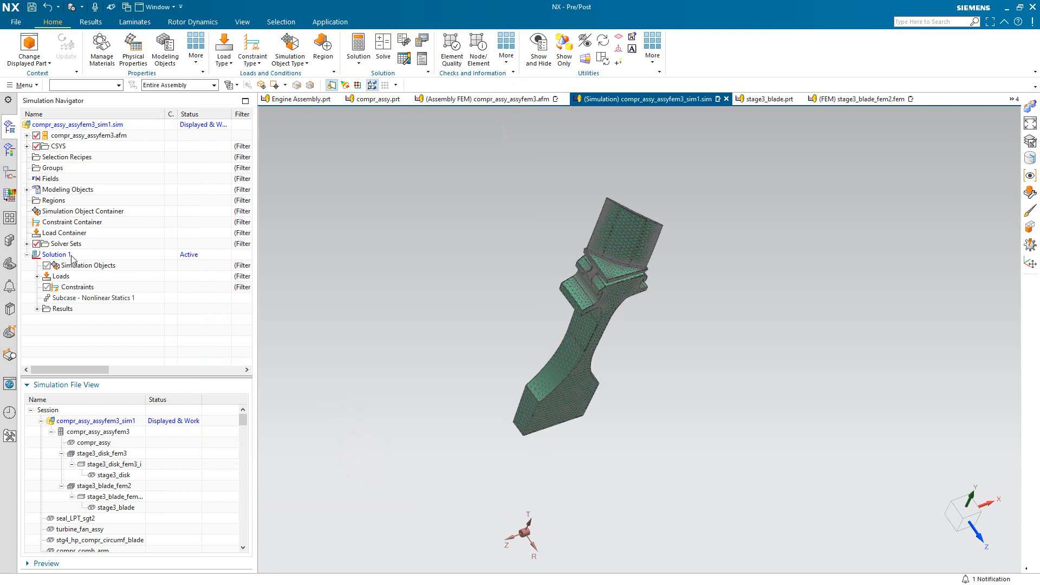
- Add a second subcase of type Cyclic Modes to the solution
right_click(60, 255)
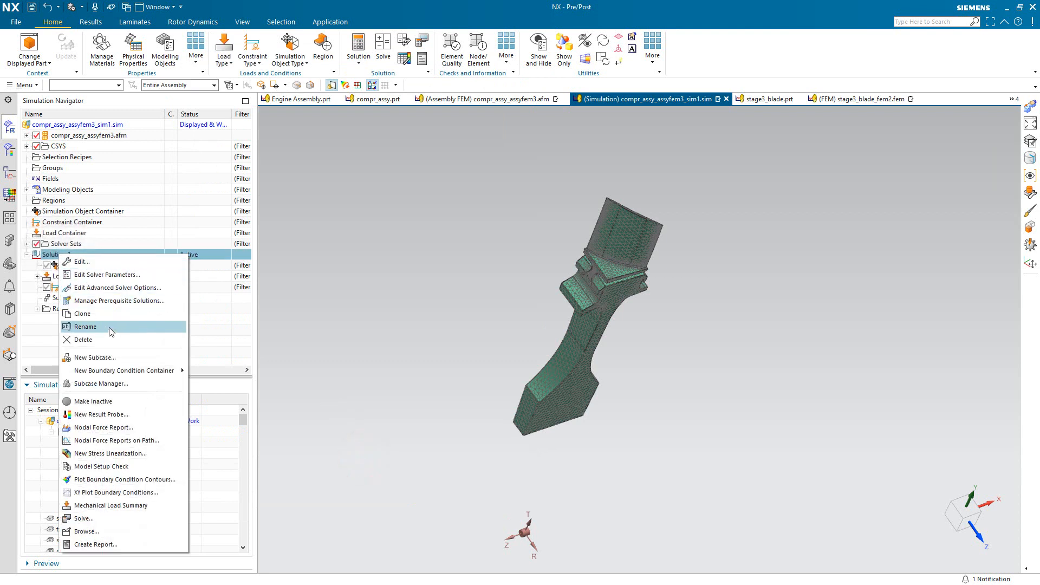
click(111, 358)
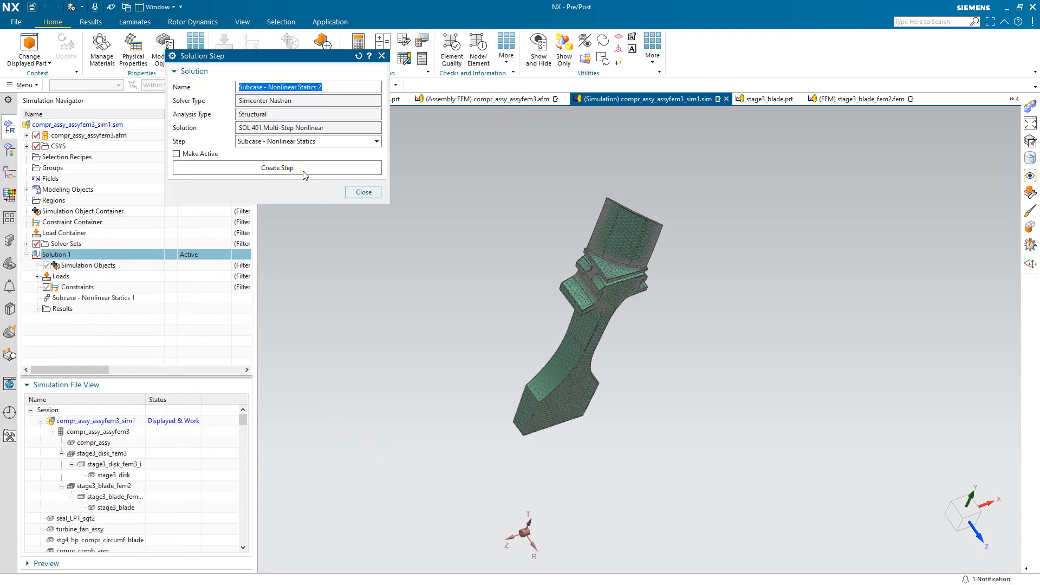
click(291, 141)
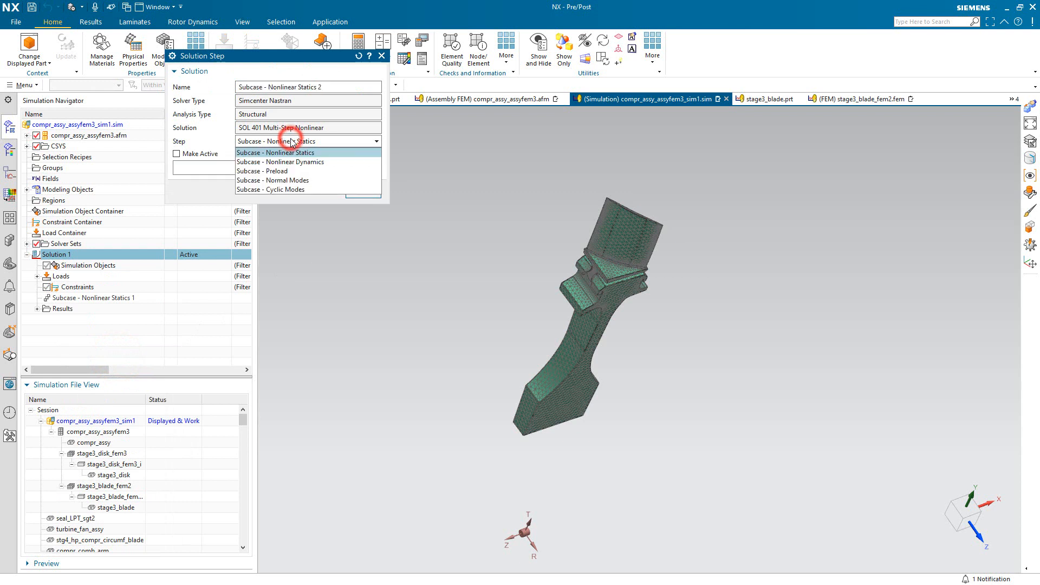
click(296, 190)
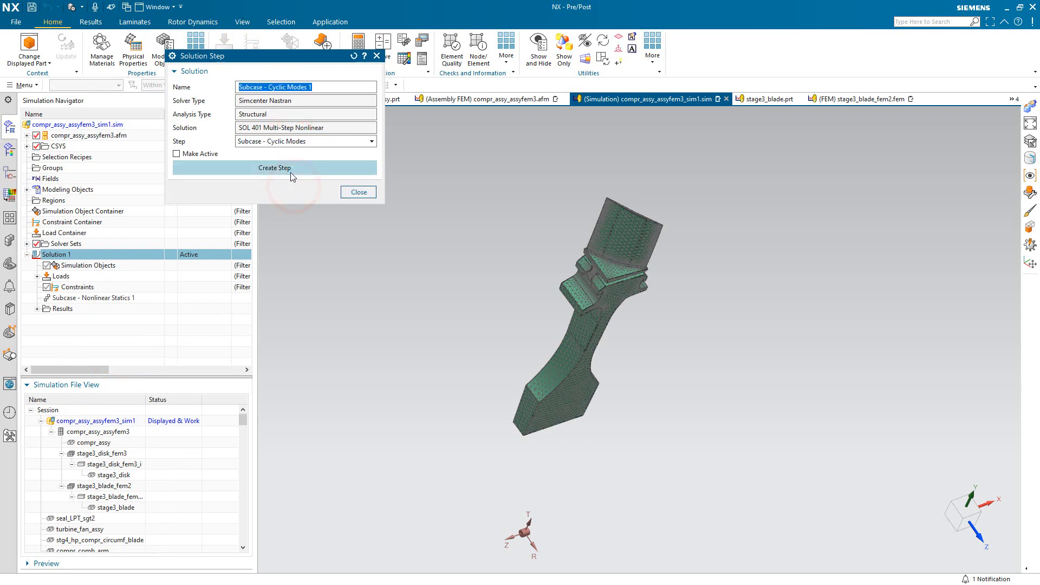
click(289, 168)
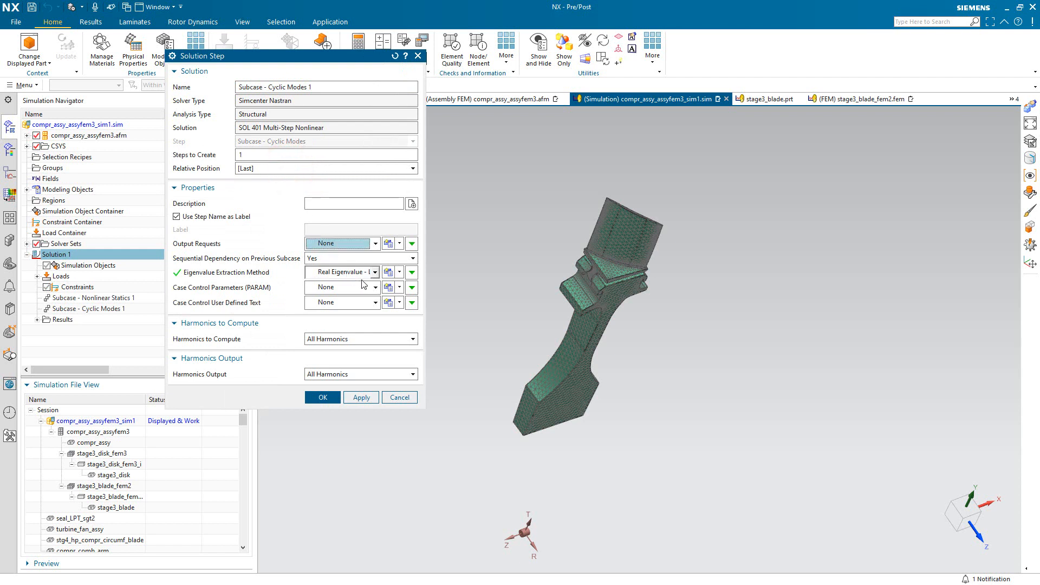
- Create a Real Eigenvalue - Lanczos modeling object with 10 desired modes for the cyclic subcase's eigenvalue extraction
click(401, 274)
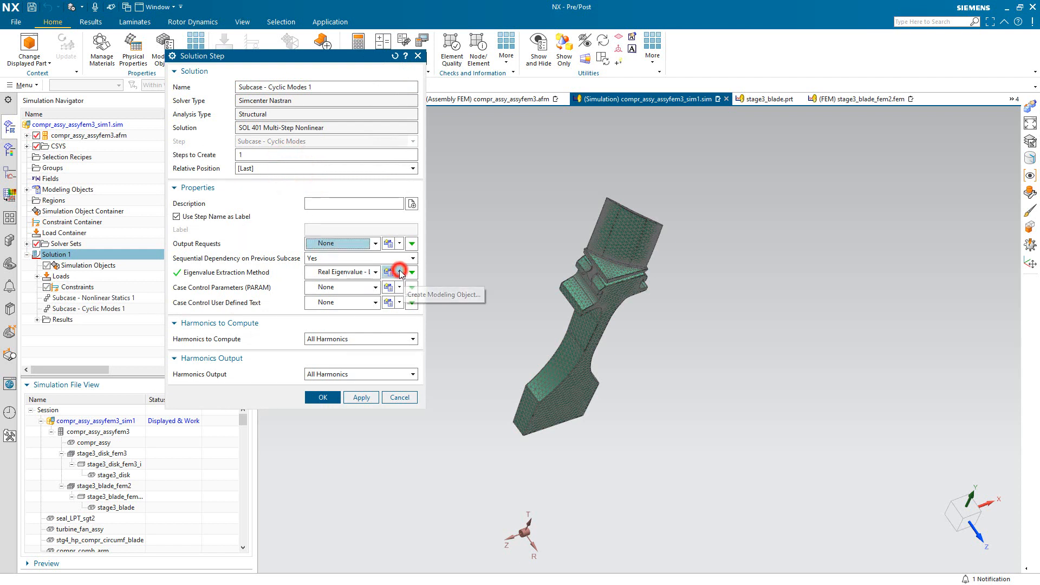
click(396, 309)
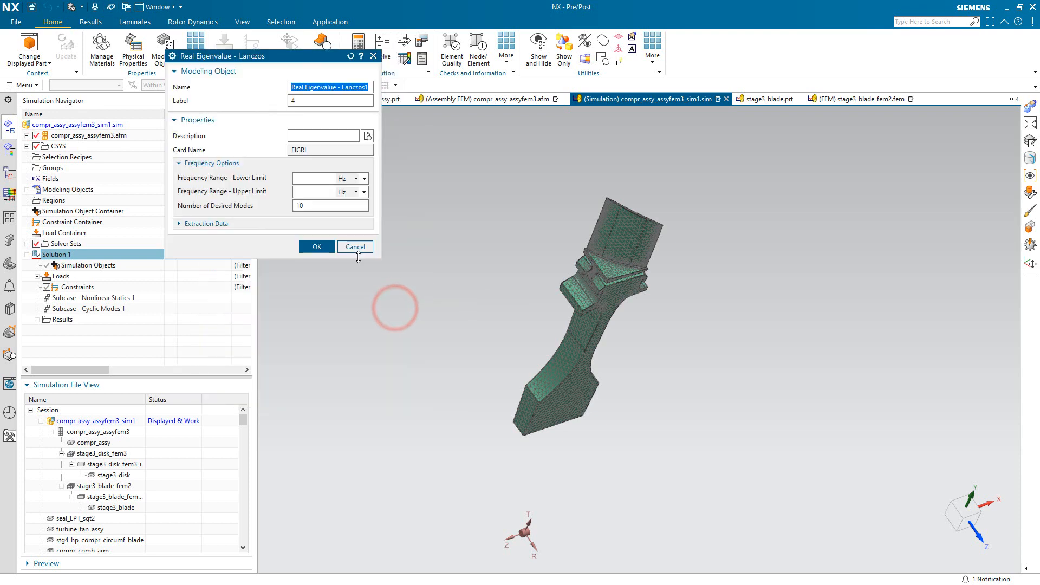
double_click(315, 206)
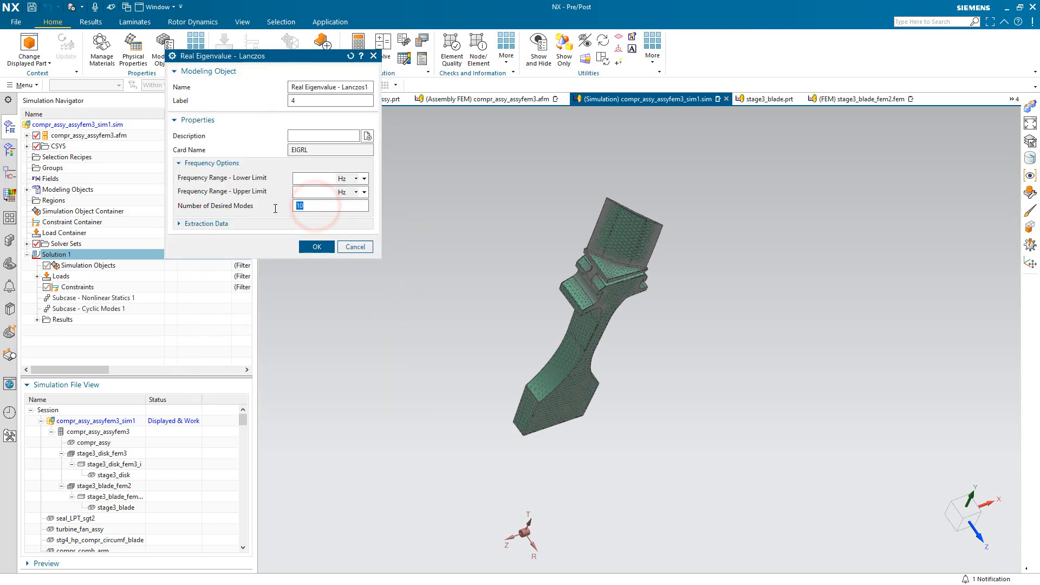
click(316, 247)
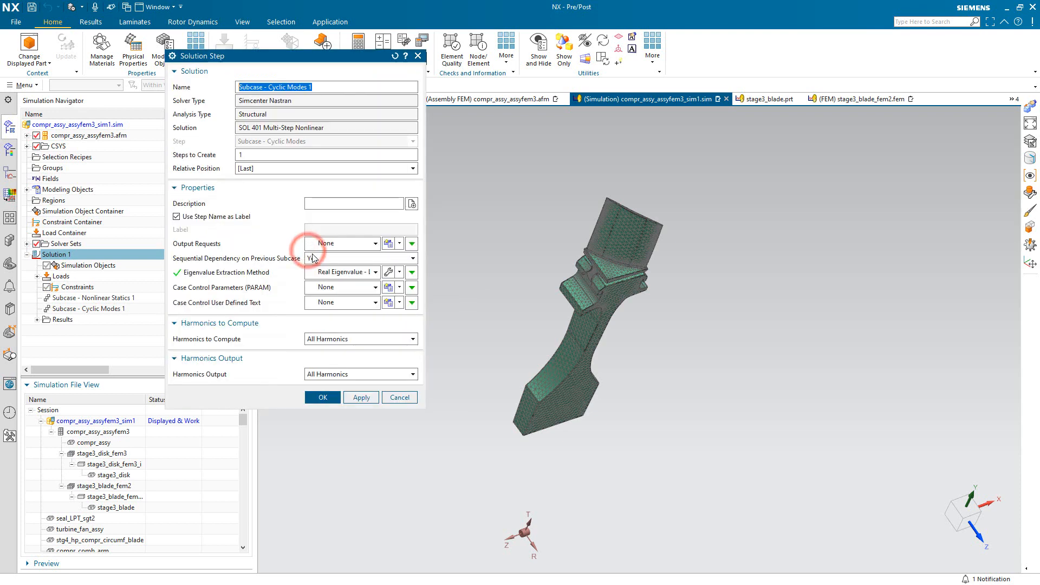
- Limit the cyclic subcase's computed harmonics to a new harmonics set of 0-3 and accept the subcase
click(373, 341)
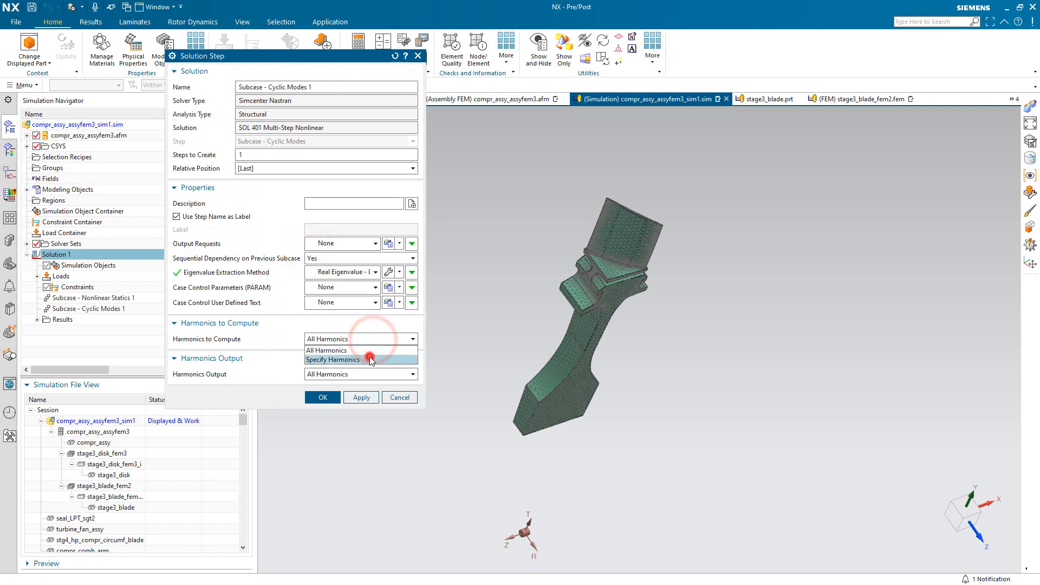
click(368, 357)
click(398, 357)
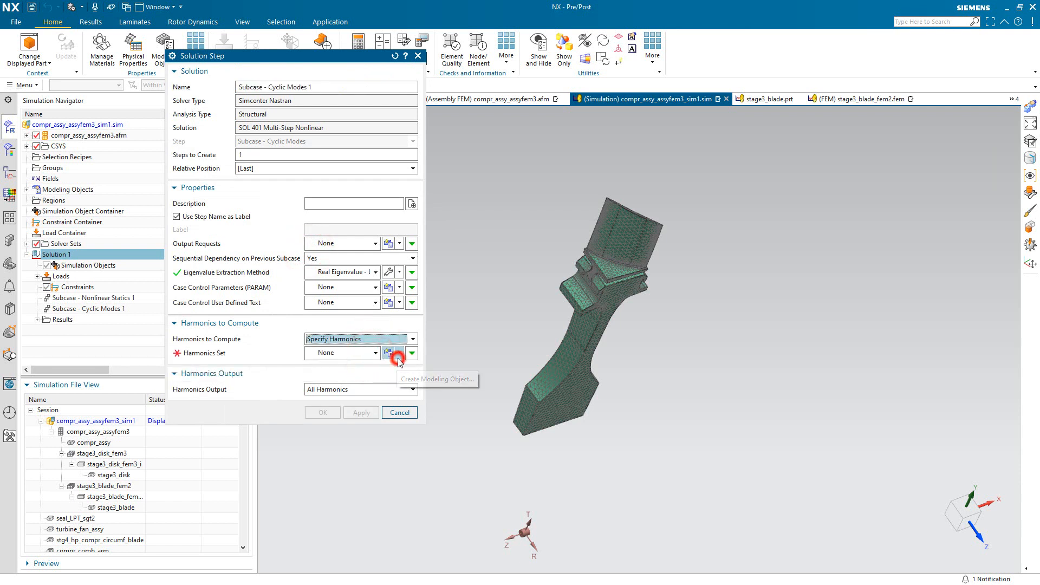
click(388, 370)
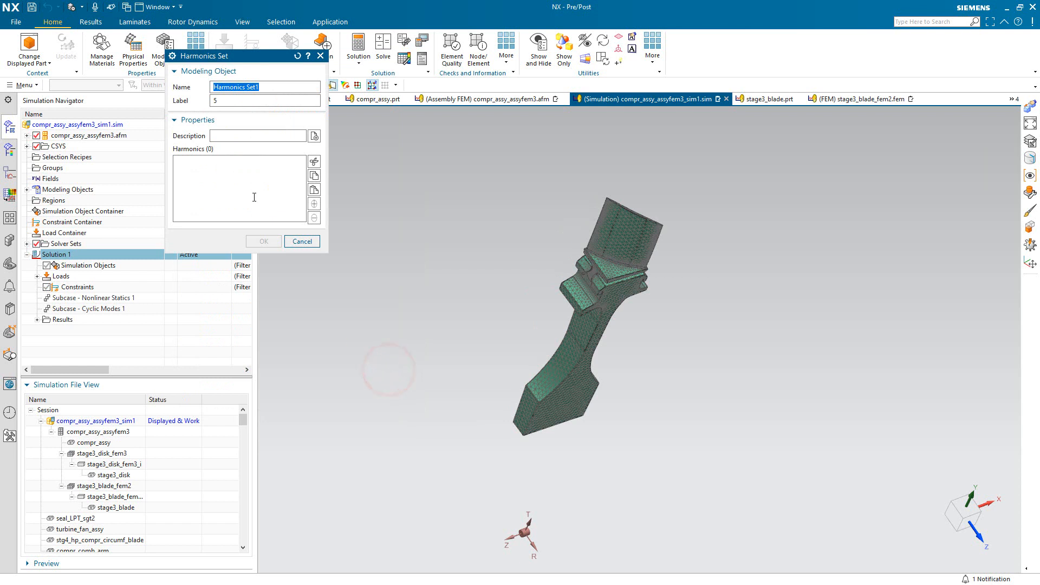
click(252, 193)
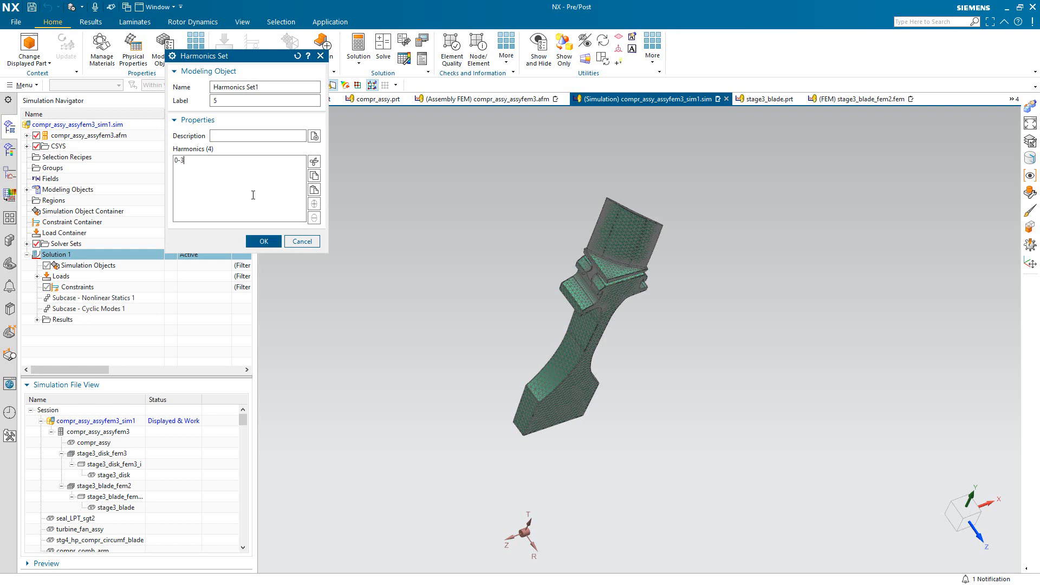
click(264, 242)
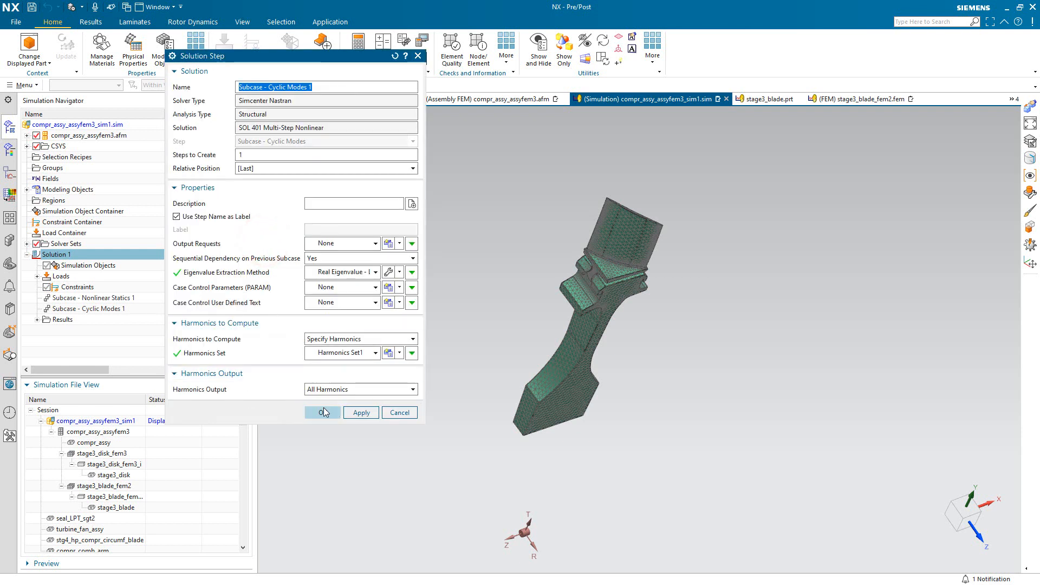
click(323, 412)
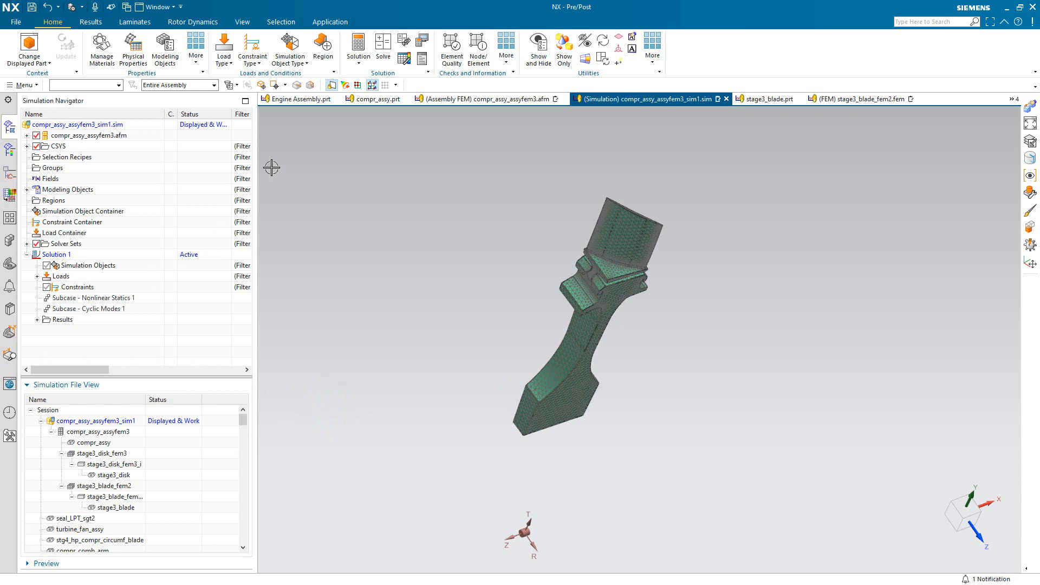
- Try a fixed translation constraint on the end face of the disk's projecting rim flange, and undo it
click(259, 65)
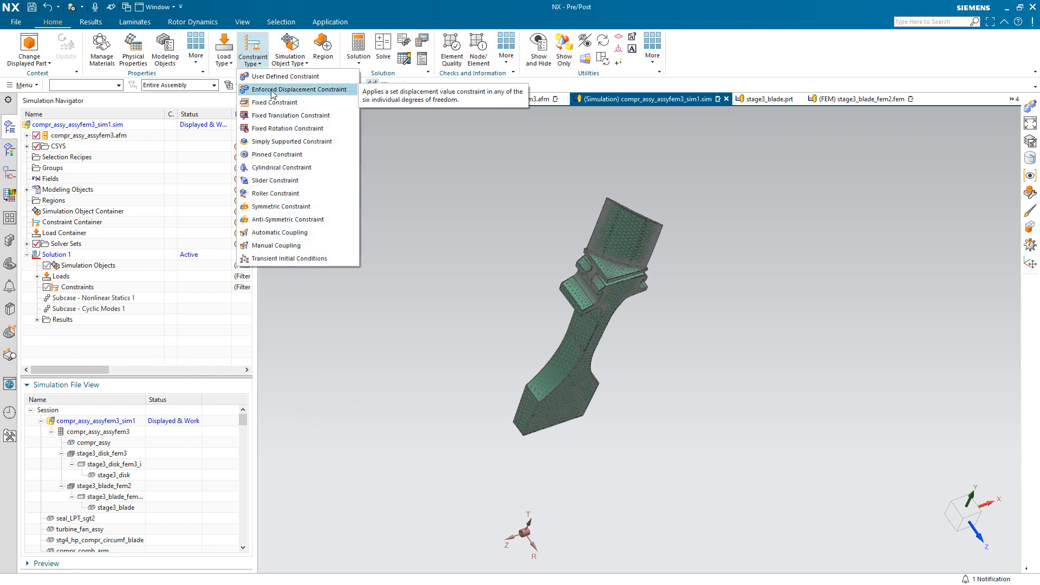
click(276, 115)
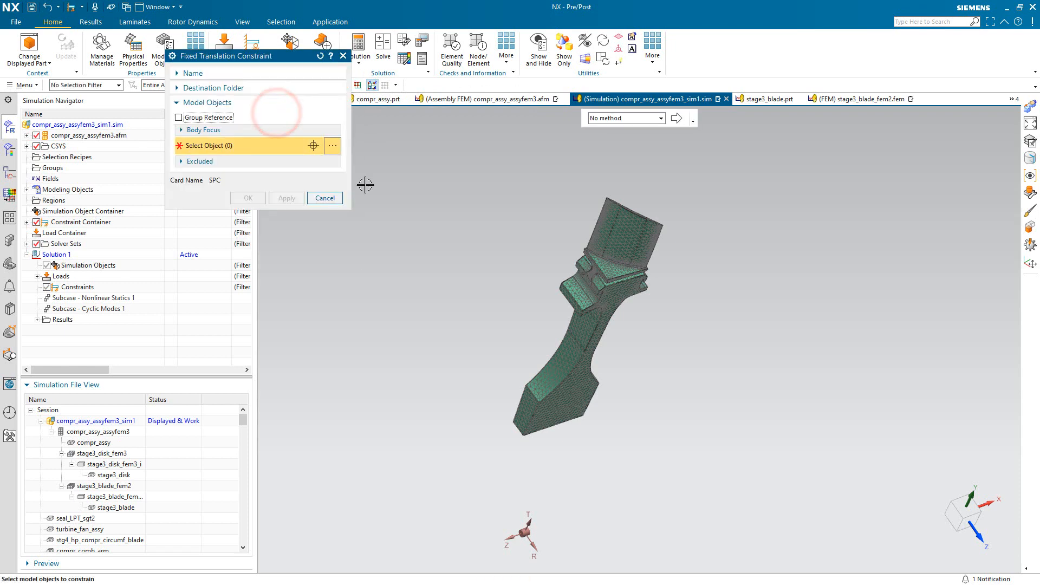
scroll(578, 284, up, 5)
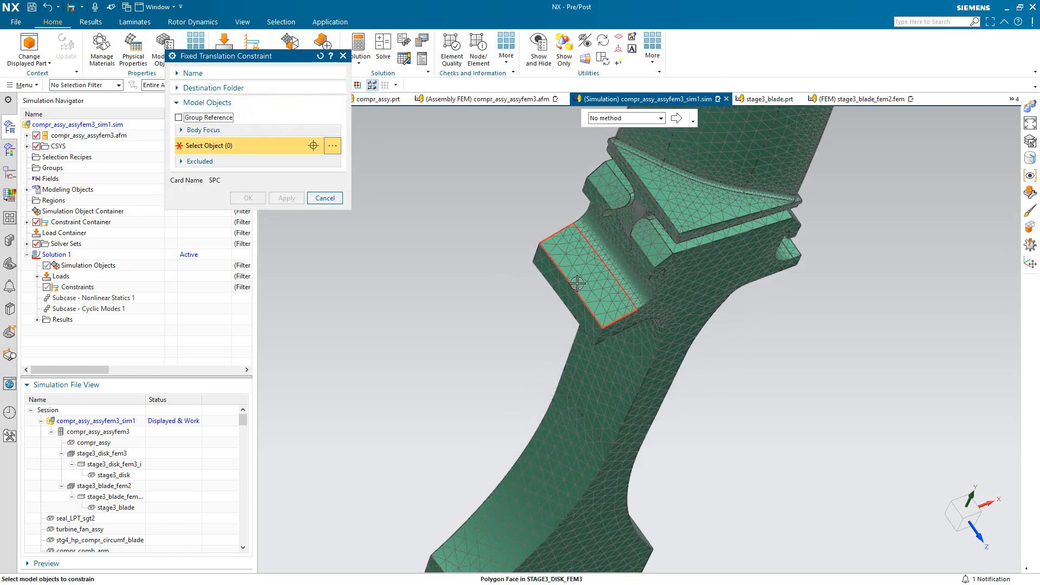
click(569, 296)
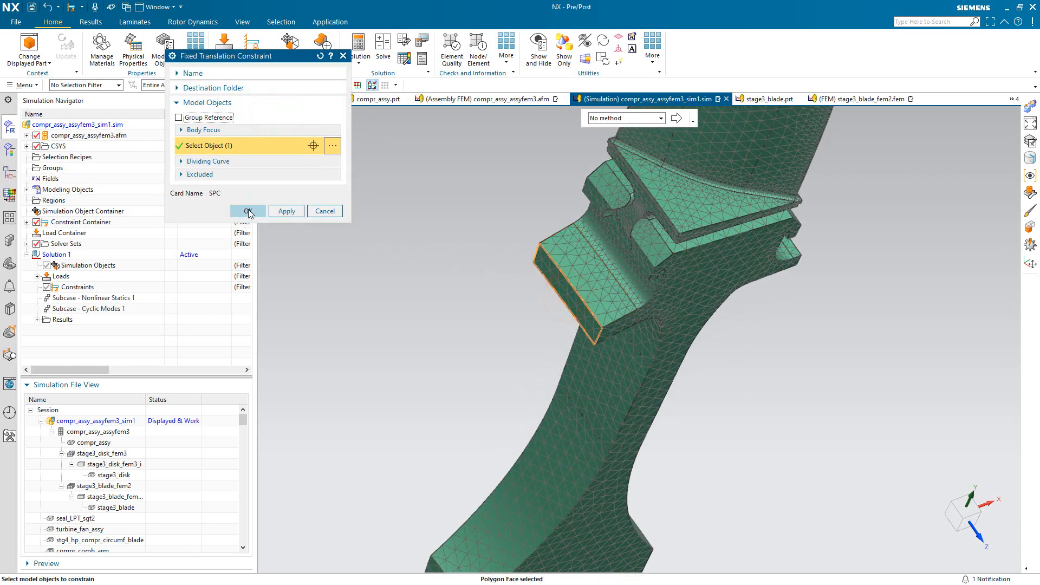
click(248, 210)
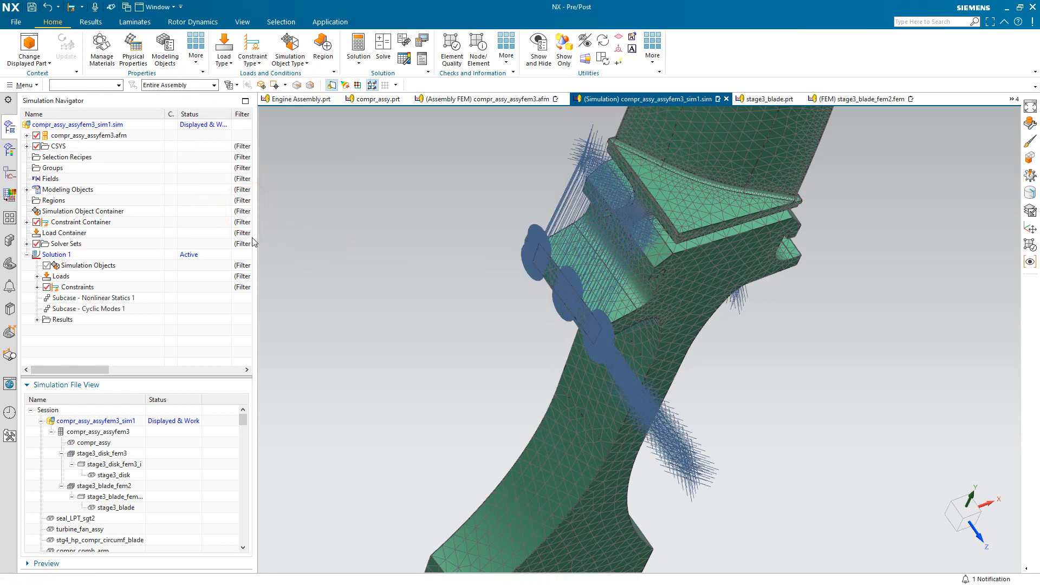
click(49, 8)
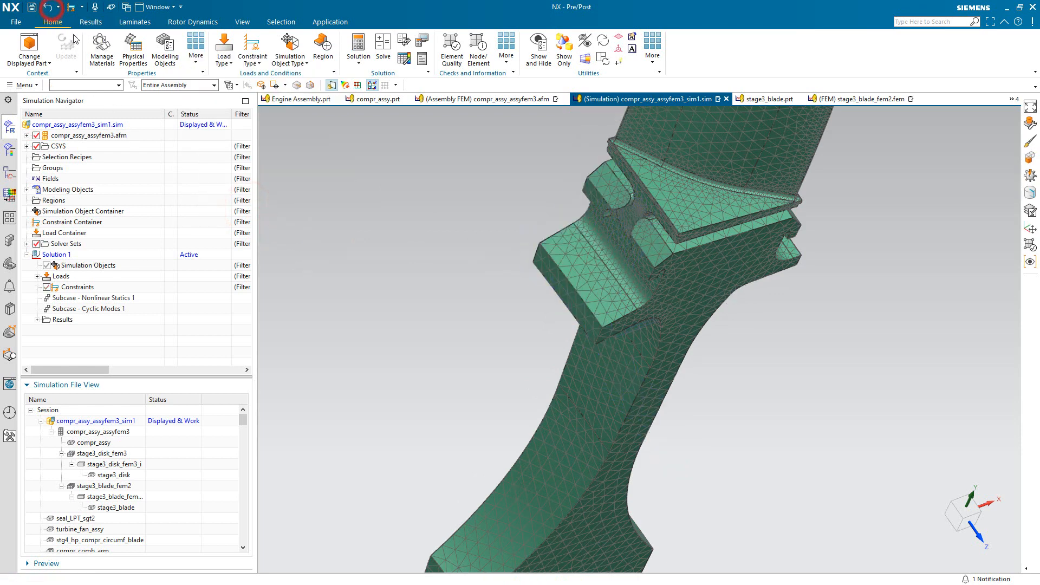
- Create a user defined constraint on the disk flange's end face with DOF2 and DOF3 fixed in the Global Cyclic Analysis CSYS
click(254, 62)
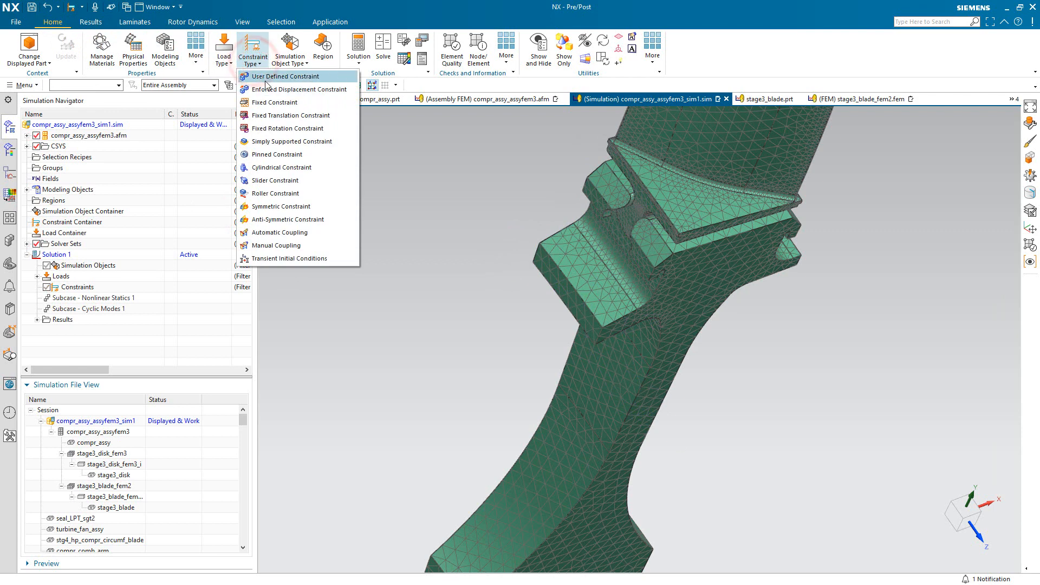
click(266, 76)
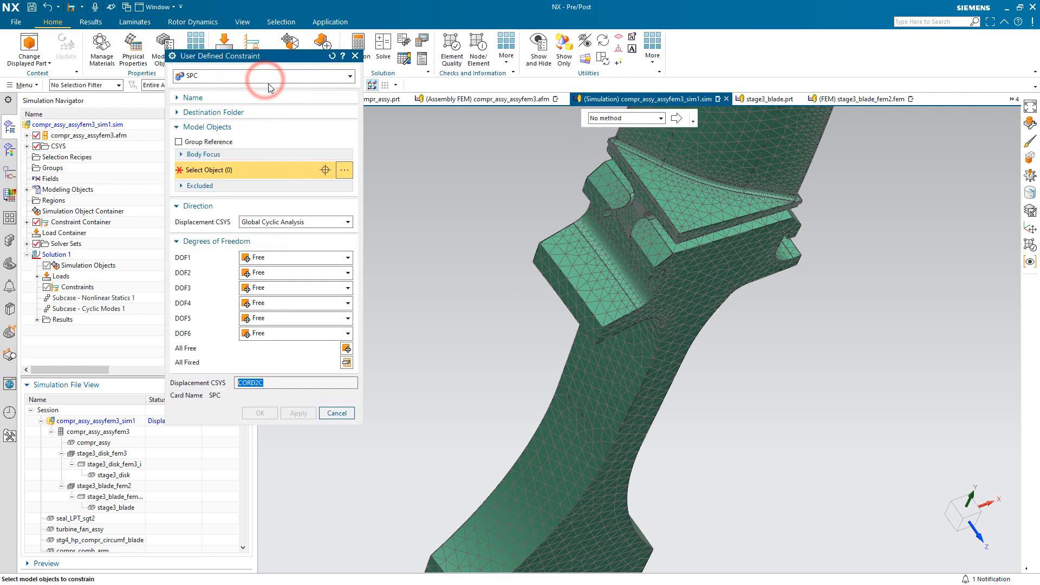
click(297, 223)
click(298, 223)
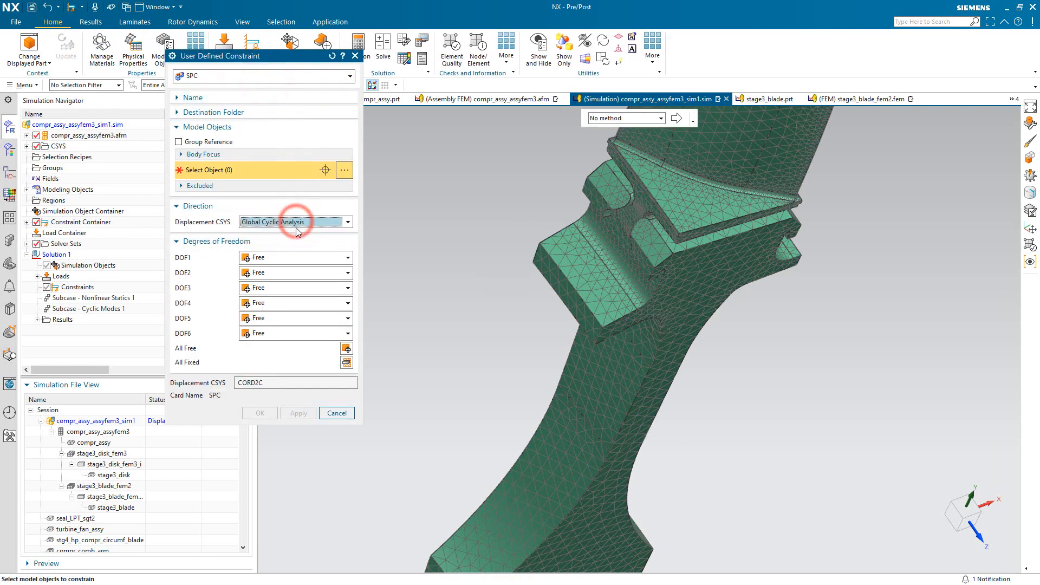
click(288, 273)
click(286, 295)
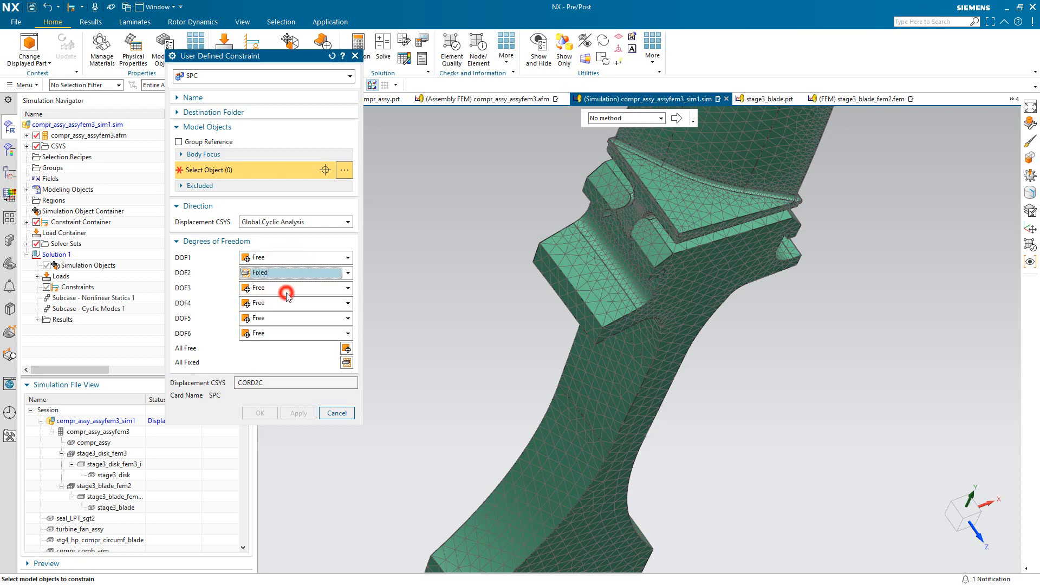
click(286, 288)
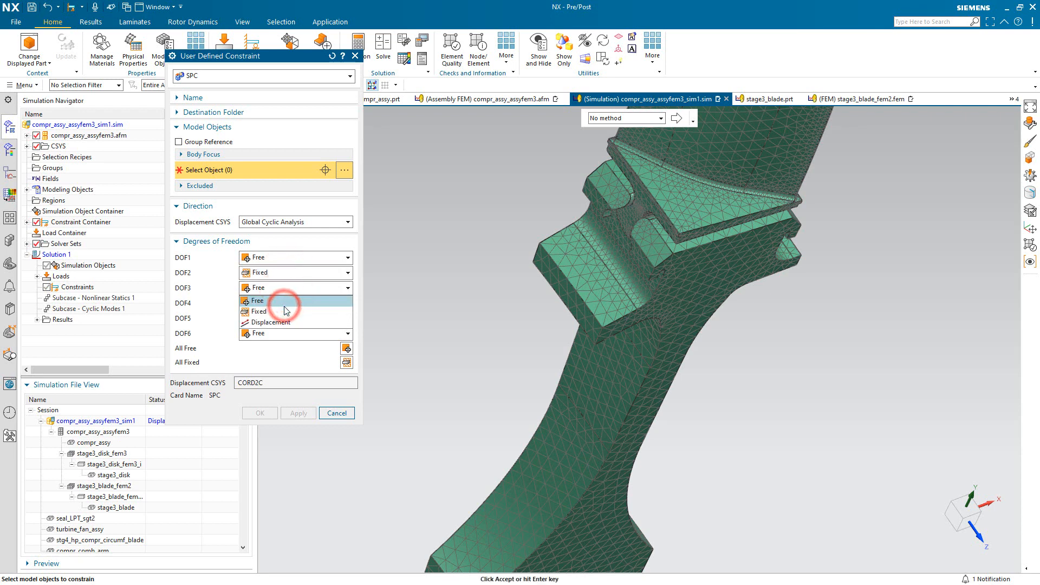
click(286, 311)
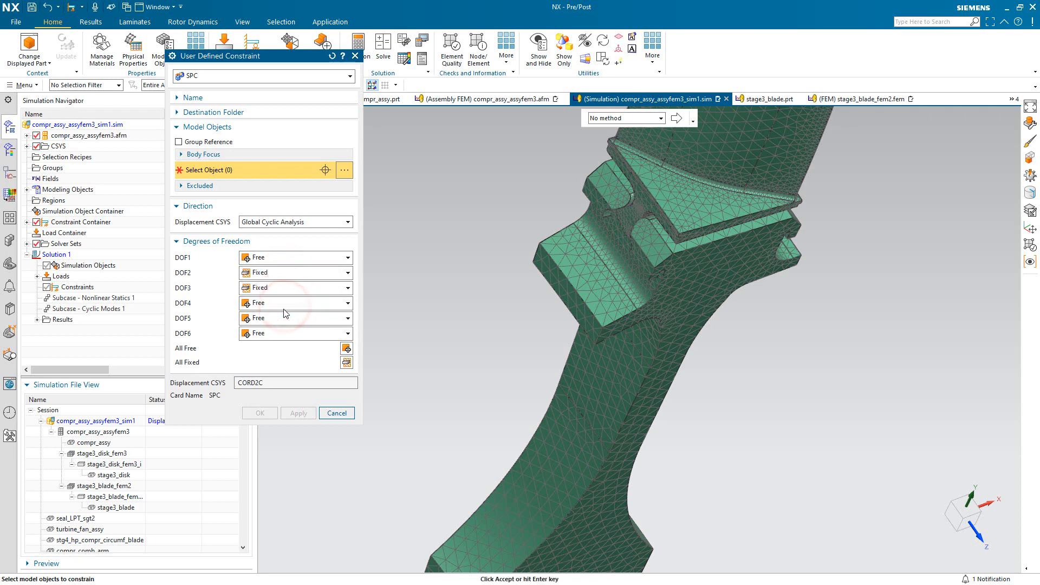
click(563, 281)
click(257, 427)
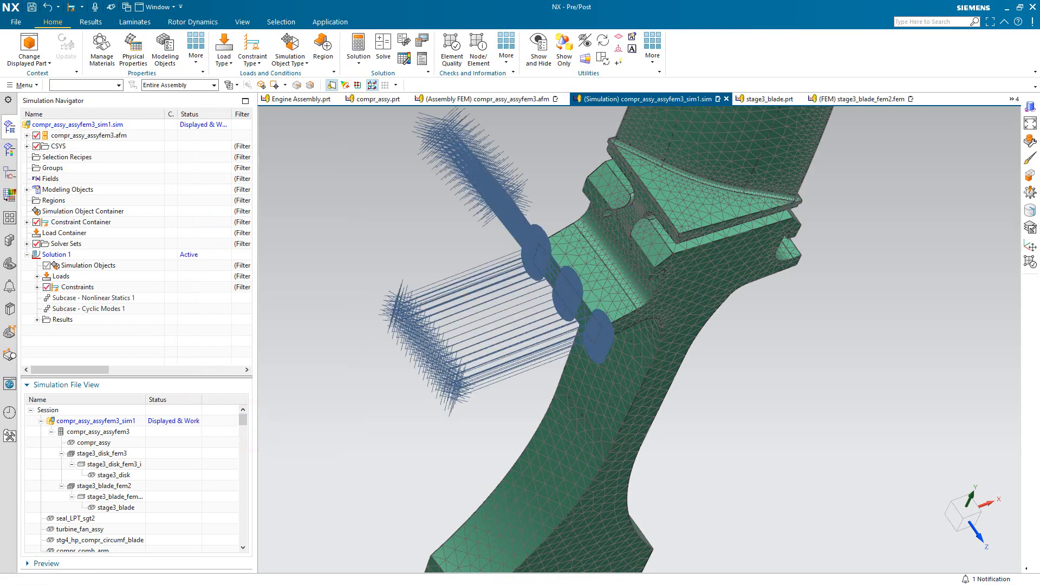
- Apply a Rotation load to the whole model about the Global Cyclic Analysis axis, specifying the angular velocity in rev/min
click(224, 59)
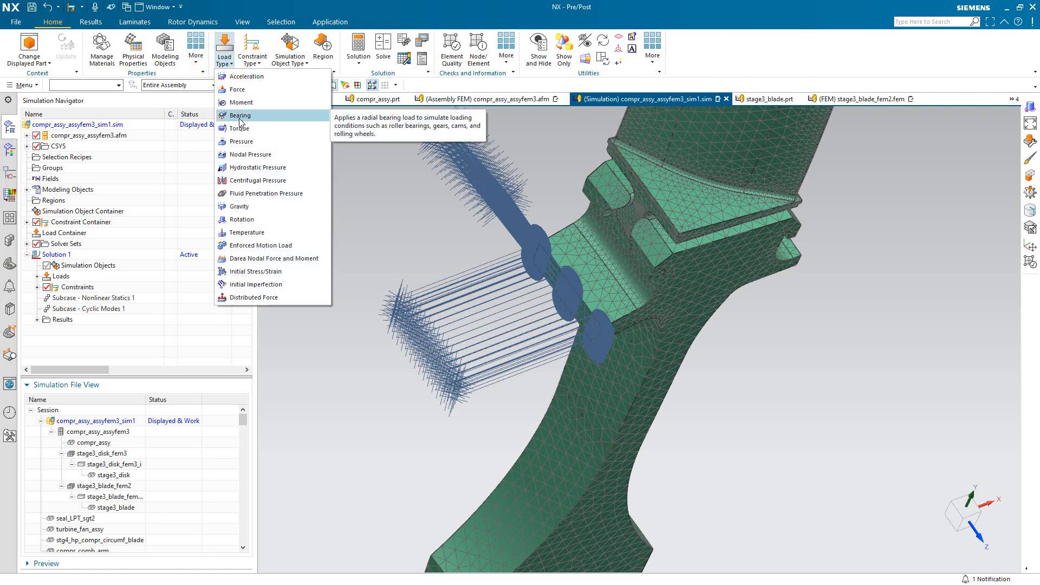
click(255, 220)
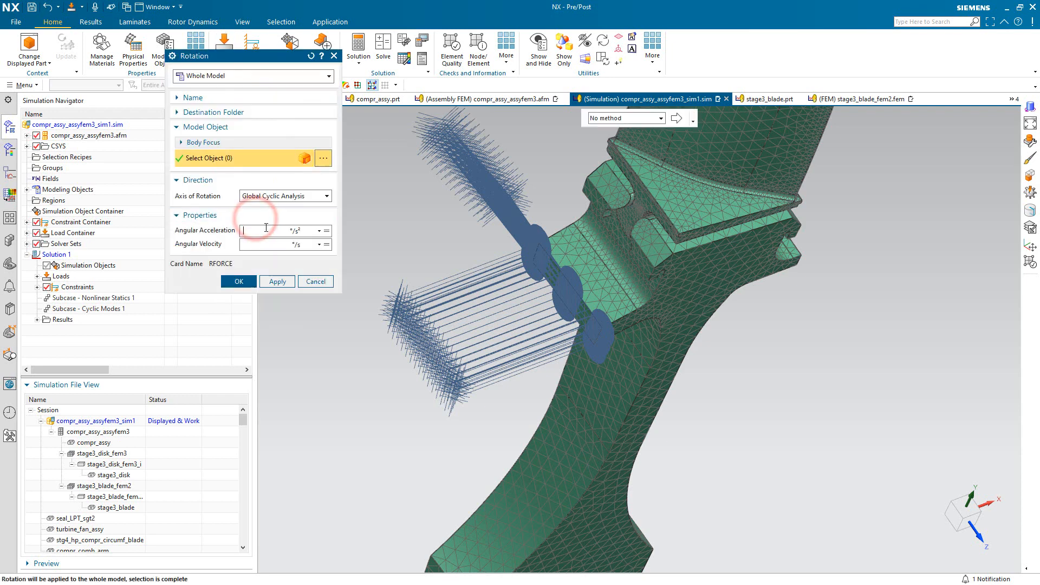
click(297, 245)
click(300, 261)
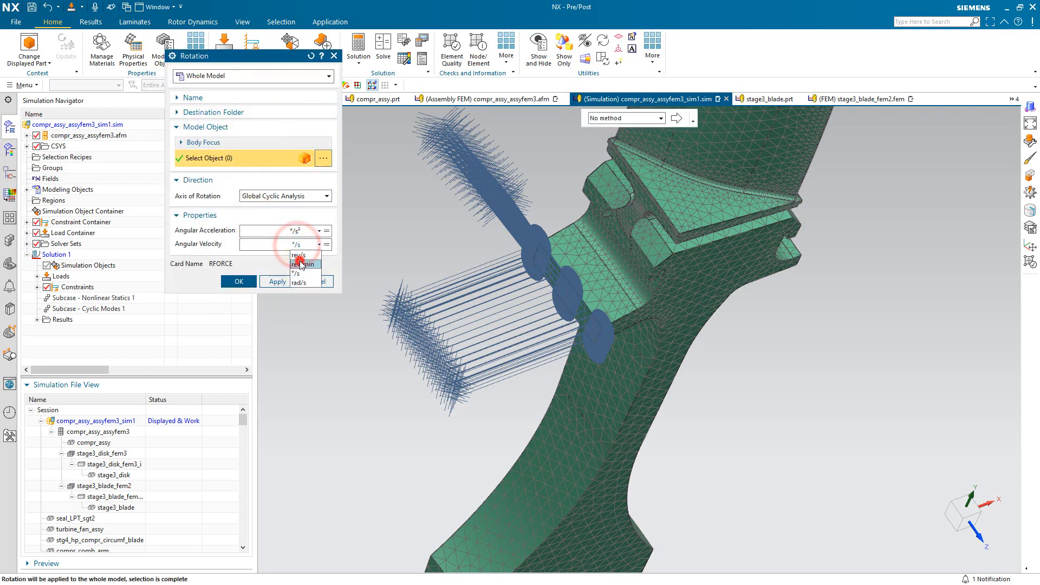
click(270, 242)
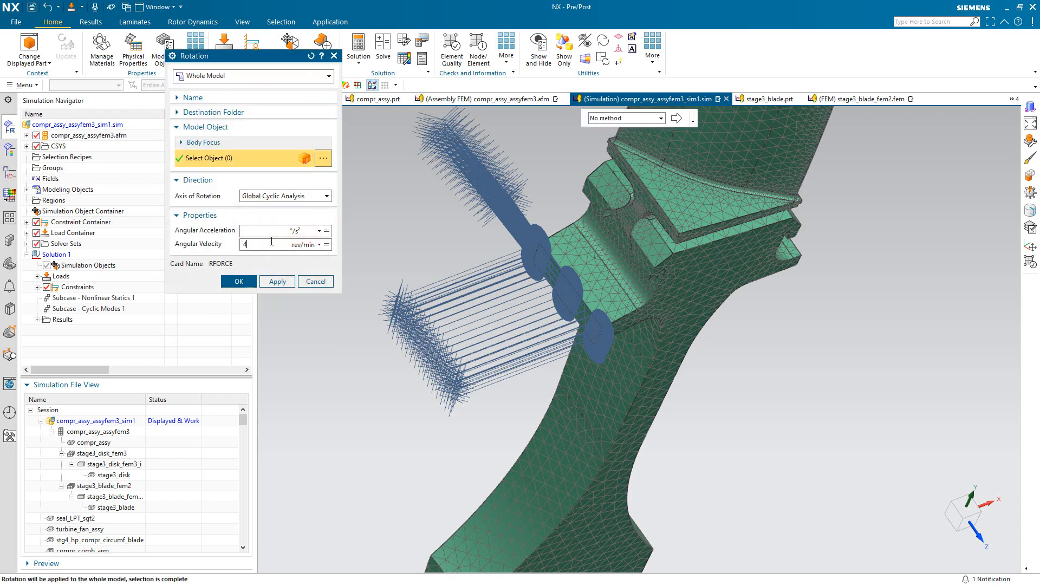
click(238, 282)
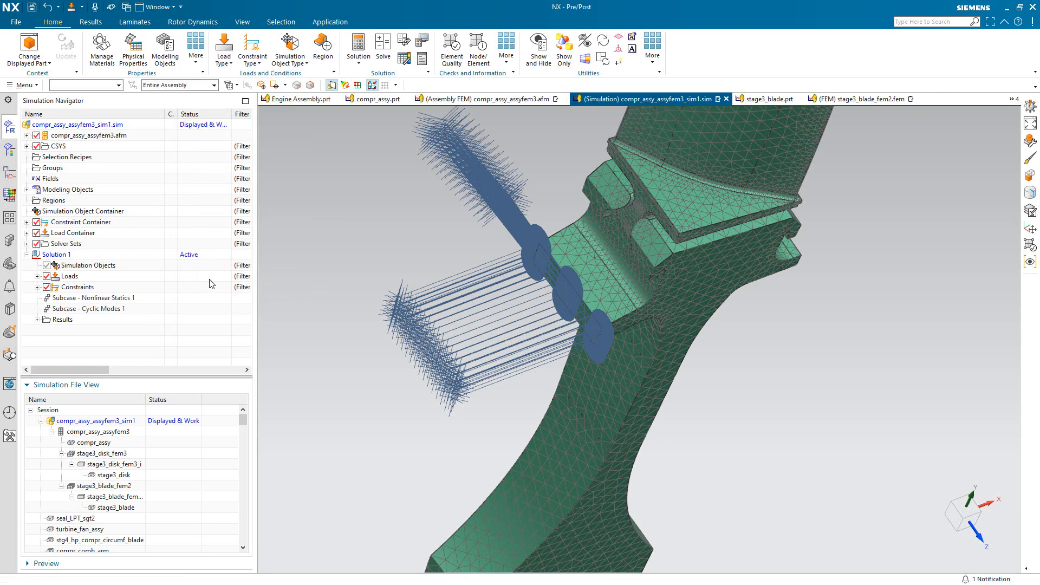
- Define an Automatic Cyclic Symmetry Pairing from the disk sector's side cut face, calculating the segments before accepting the face pair
click(290, 60)
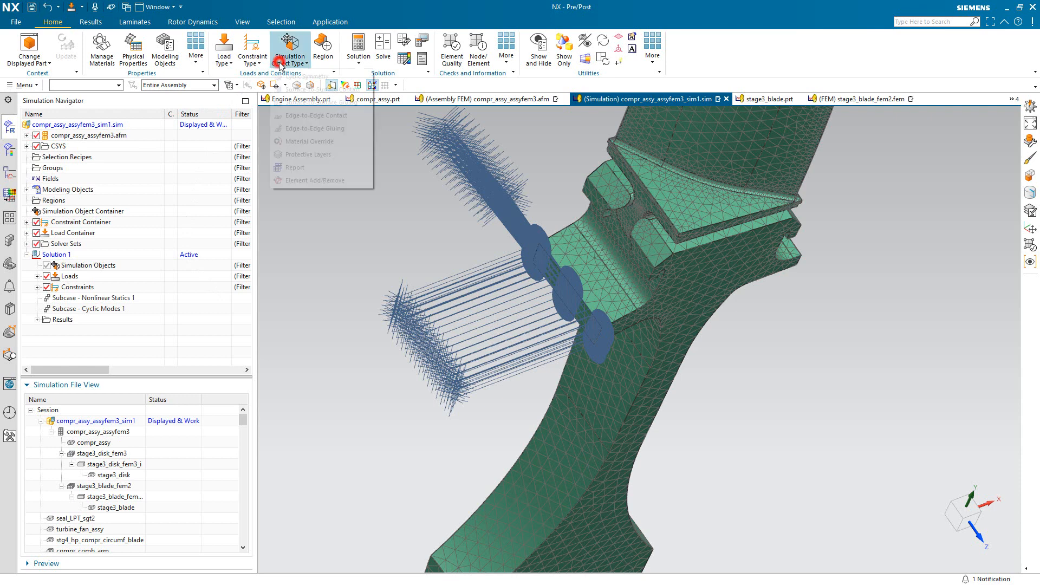
click(291, 77)
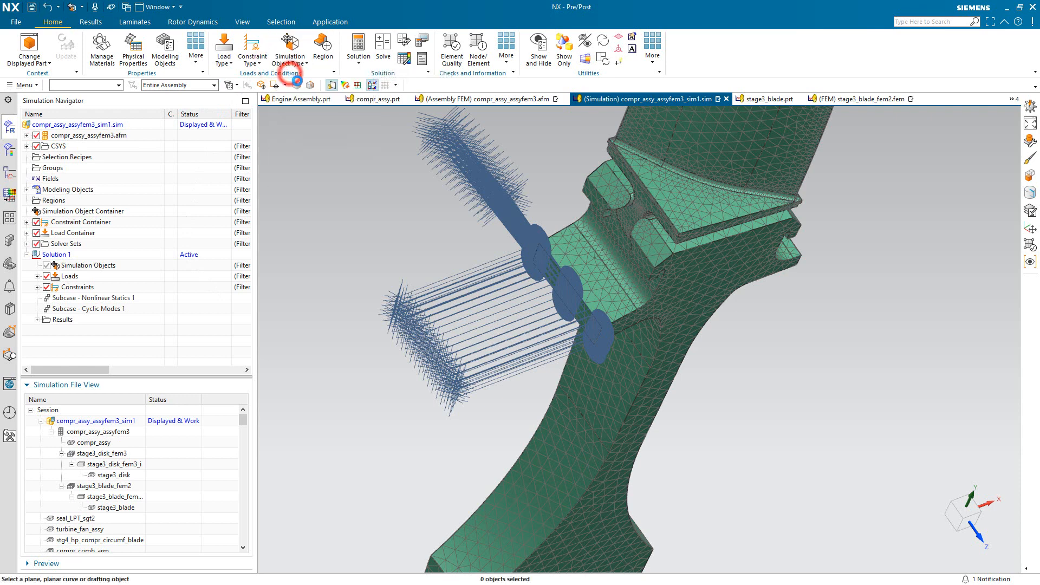
click(301, 76)
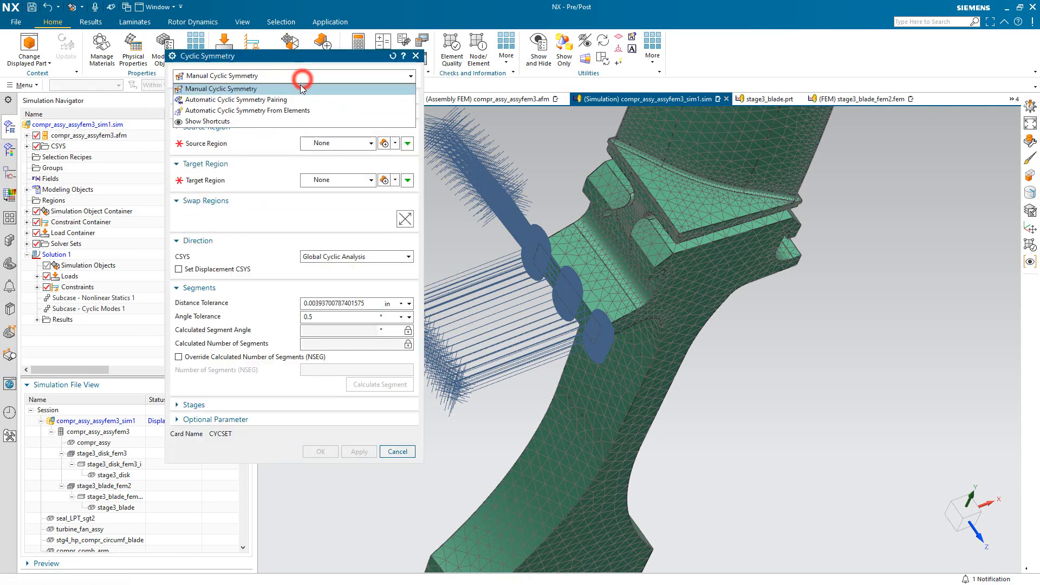
click(297, 100)
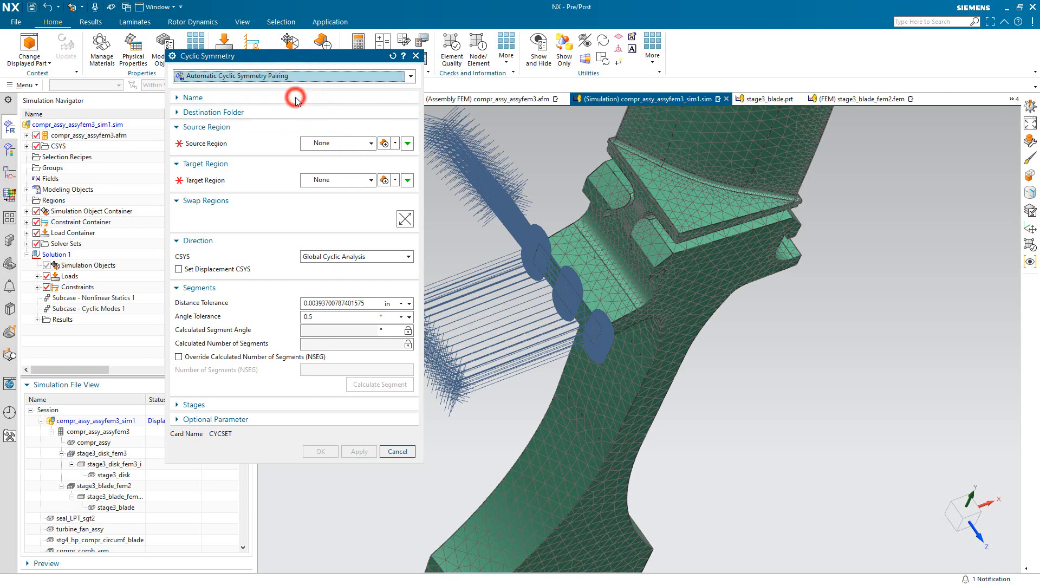
click(384, 146)
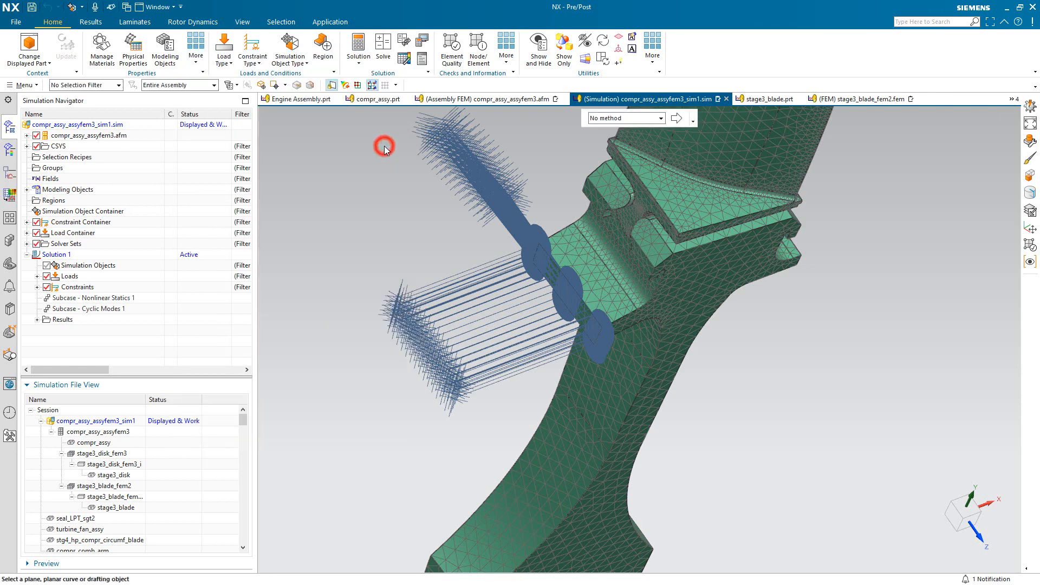
scroll(458, 225, up, 4)
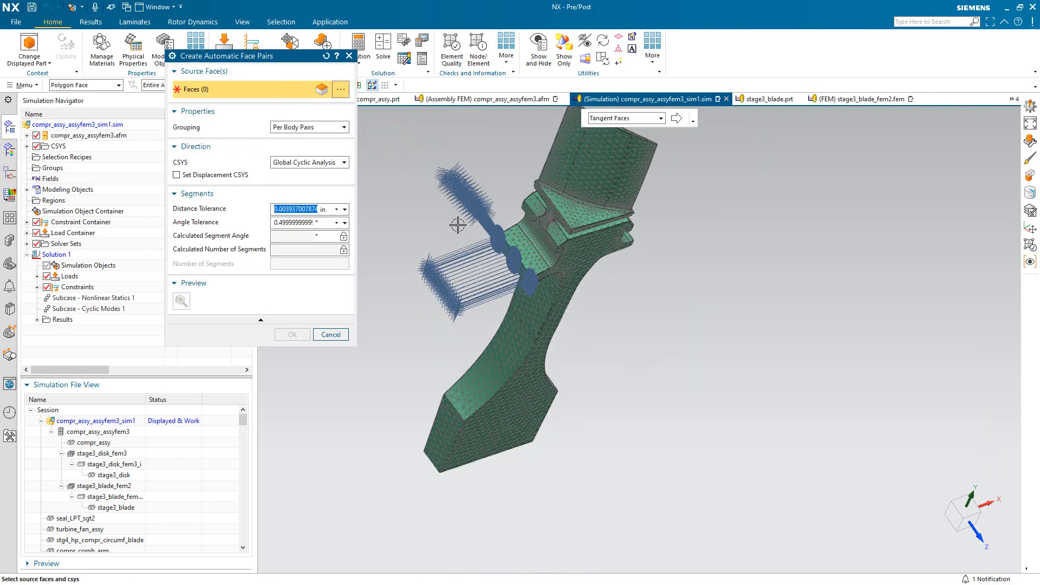
click(507, 339)
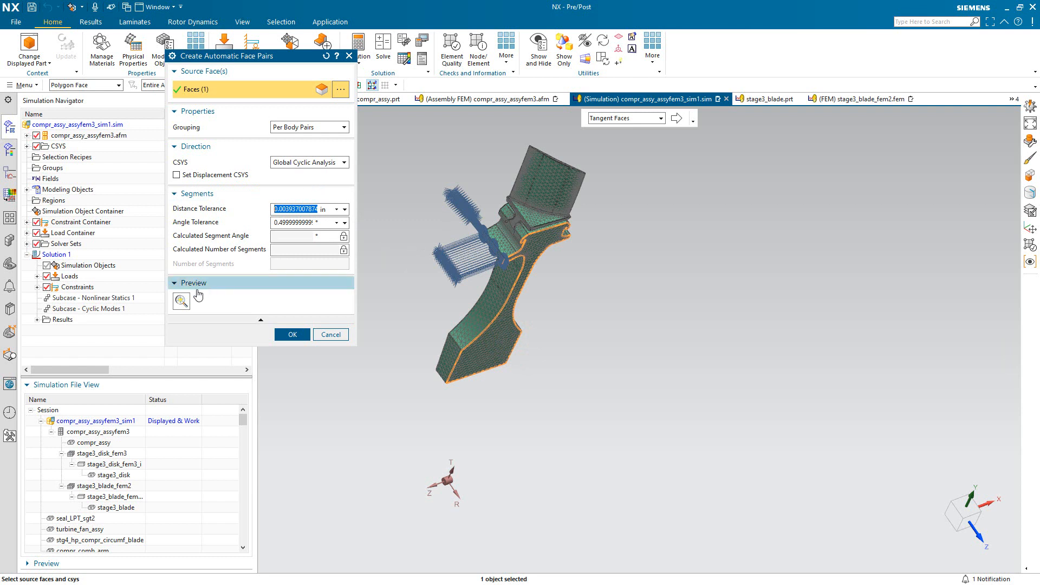
click(181, 303)
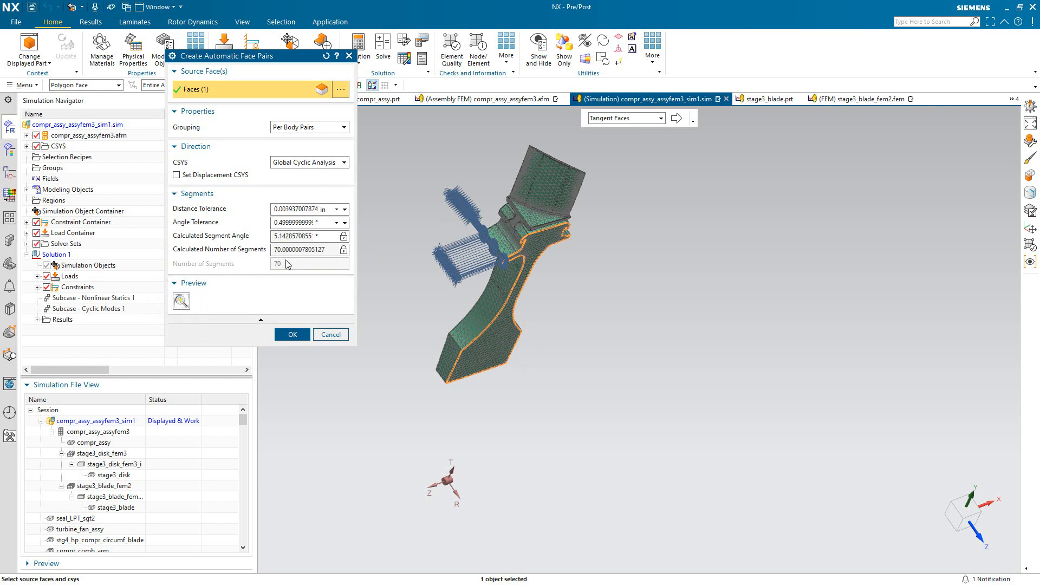
click(292, 334)
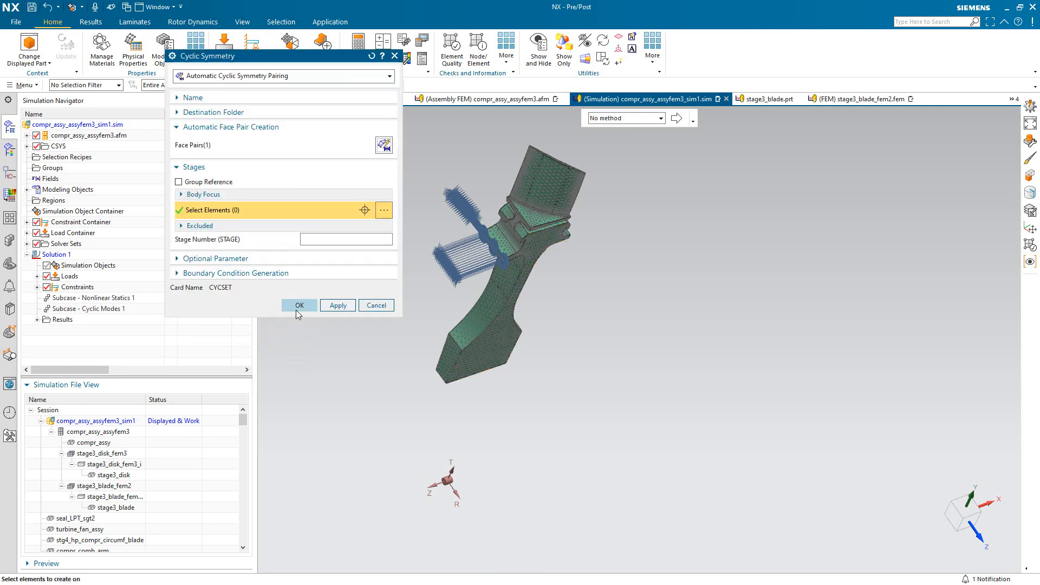
- Check the cyclic symmetry object's optional parameter and boundary condition generation settings and accept it without changes
click(260, 259)
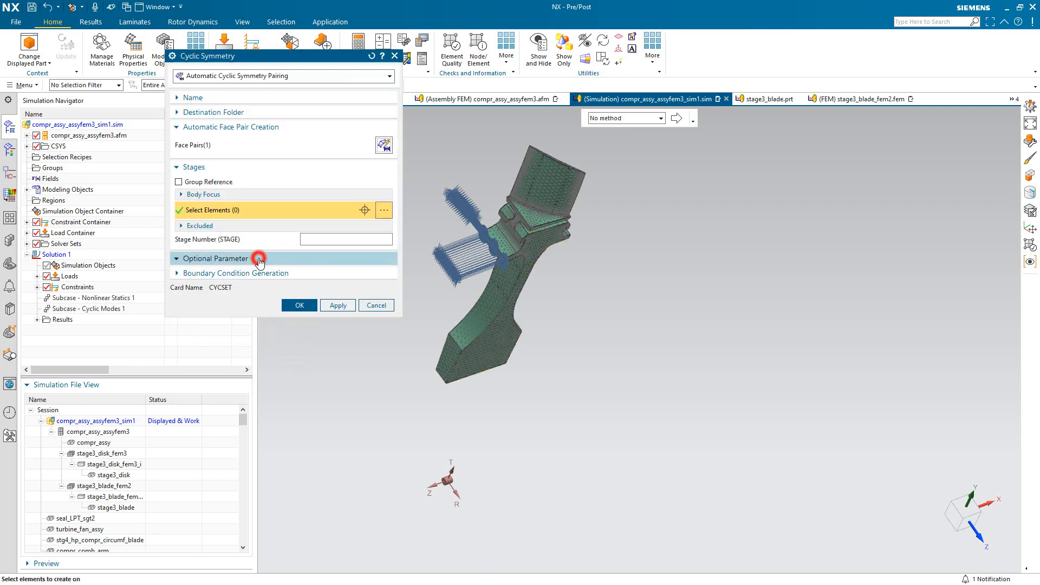
click(259, 293)
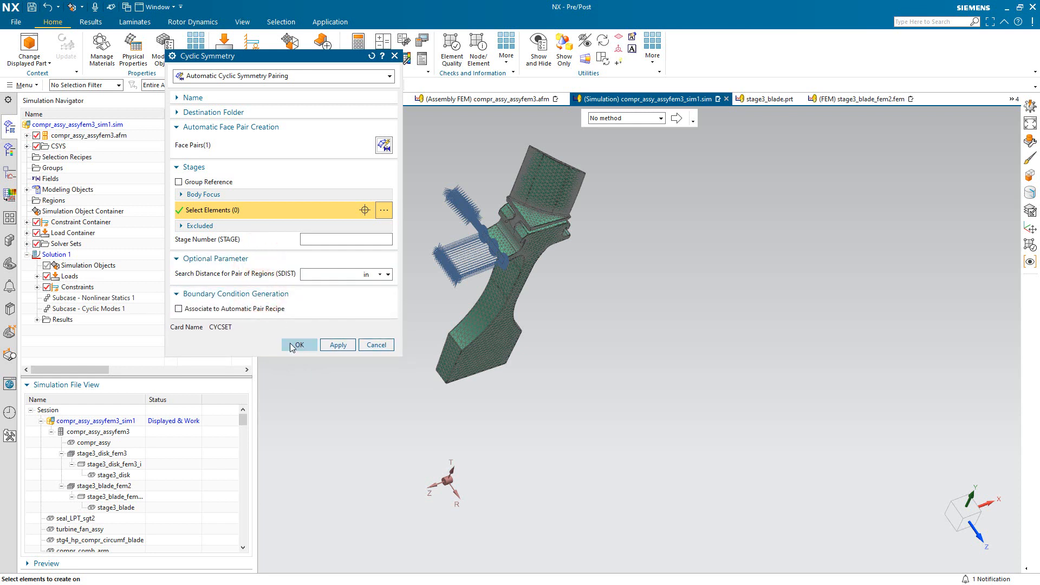
click(291, 343)
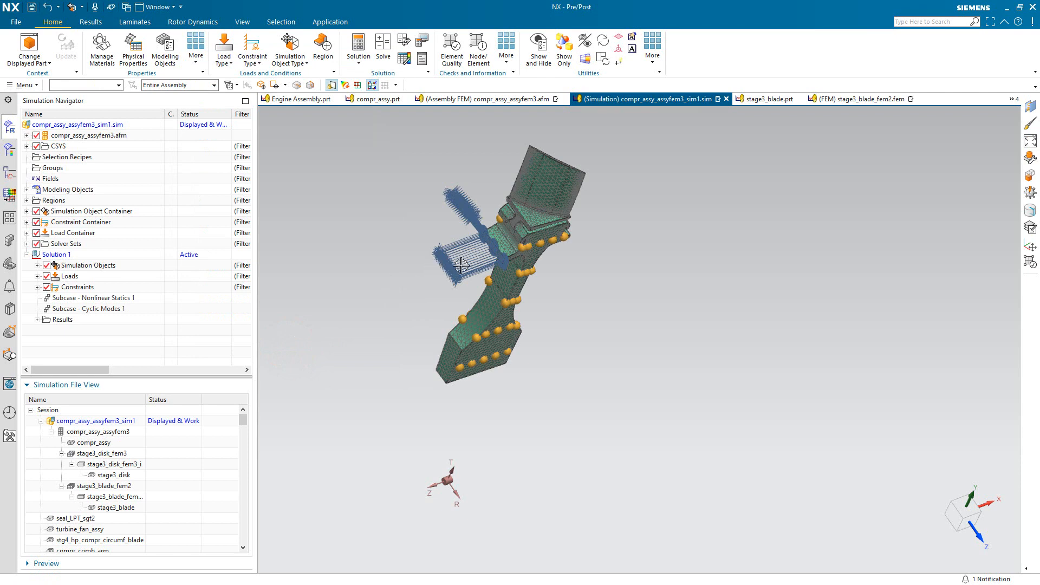
- Create automatic face pairs for a Surface-to-Surface Contact between the blade and disk polygon bodies with a 0.01 in distance tolerance
scroll(509, 254, up, 4)
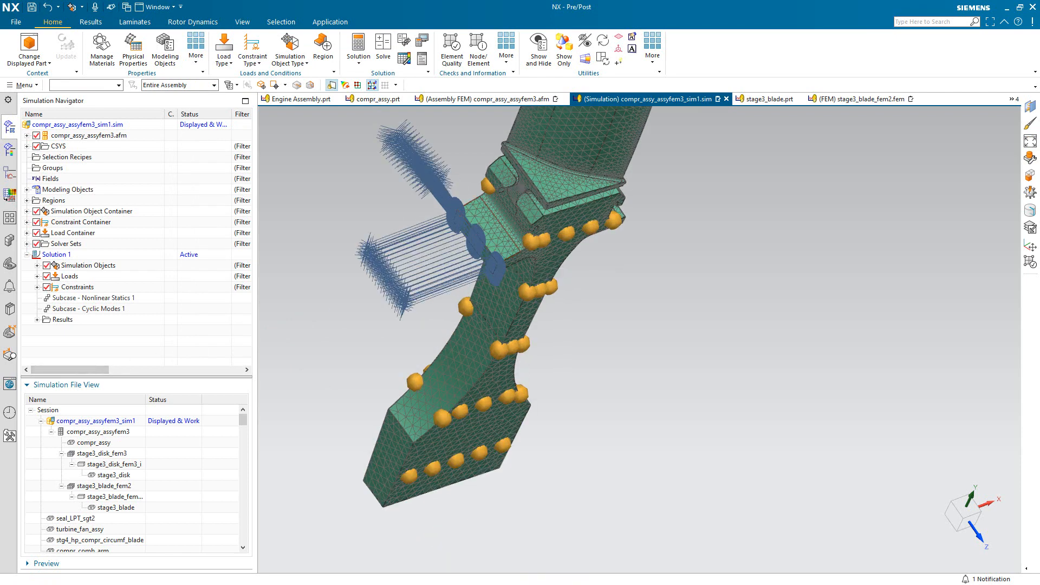
click(302, 57)
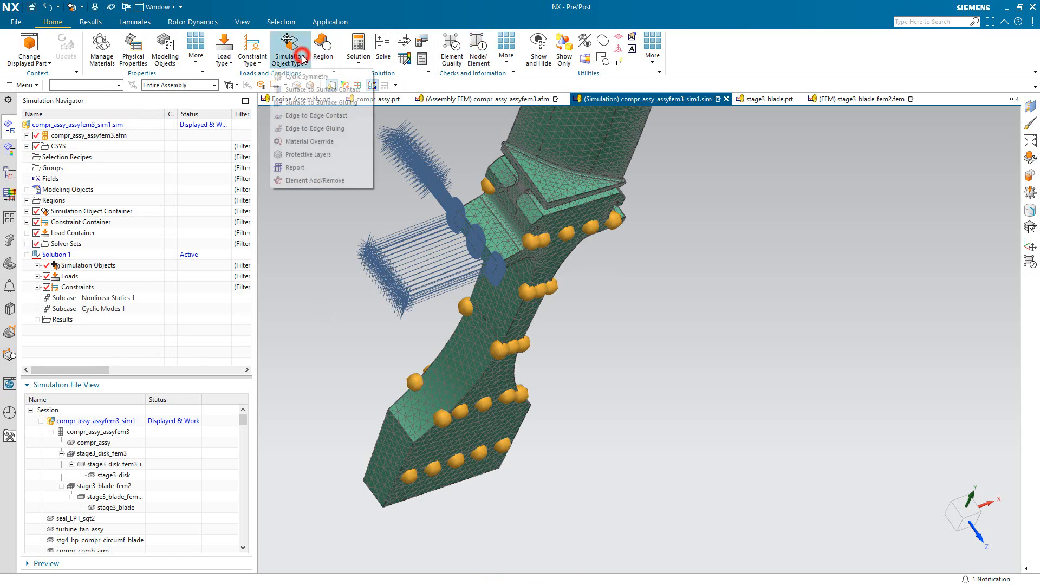
click(300, 90)
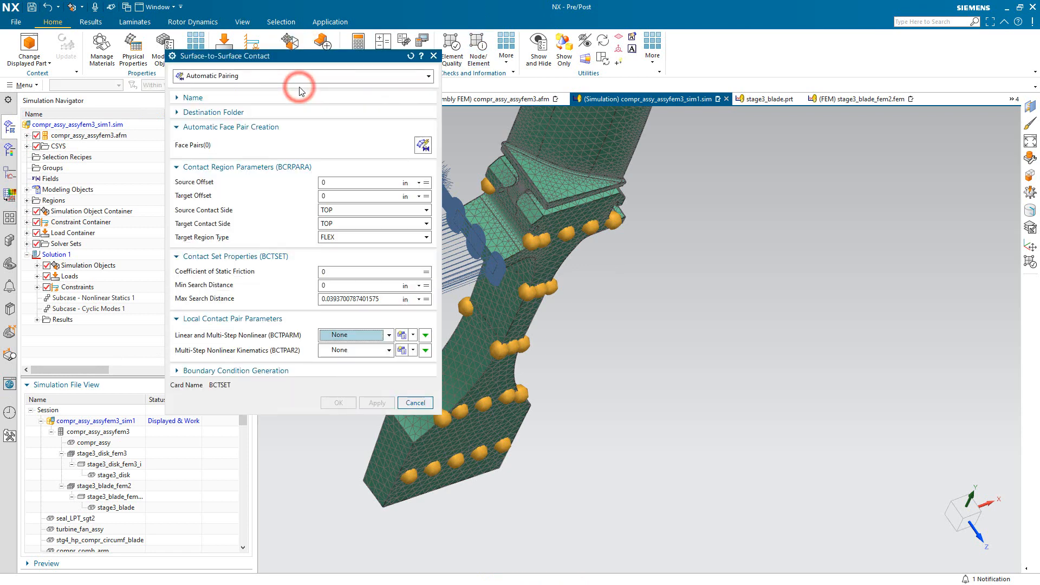
click(422, 145)
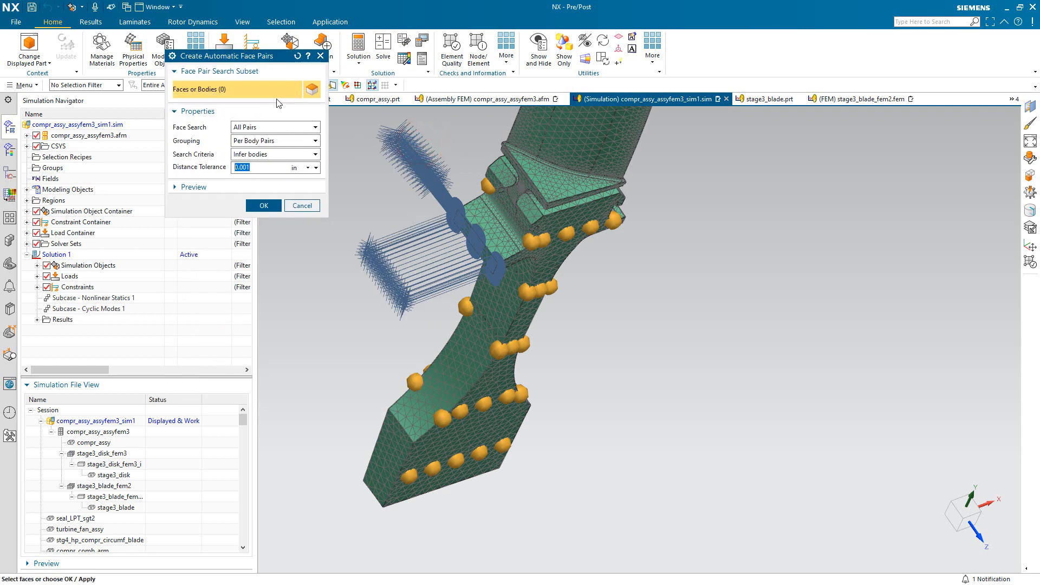
click(111, 86)
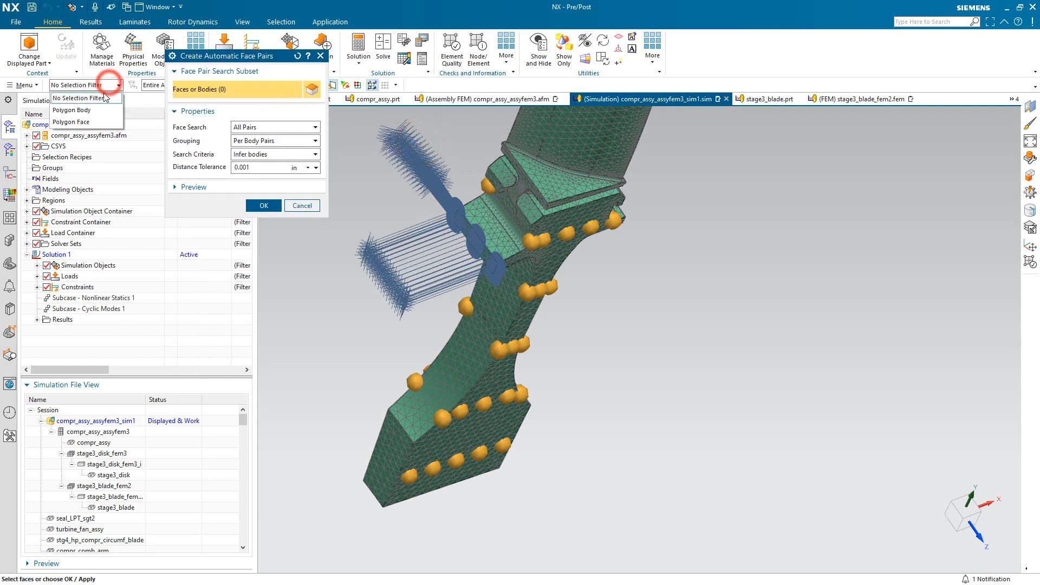
click(76, 104)
click(536, 180)
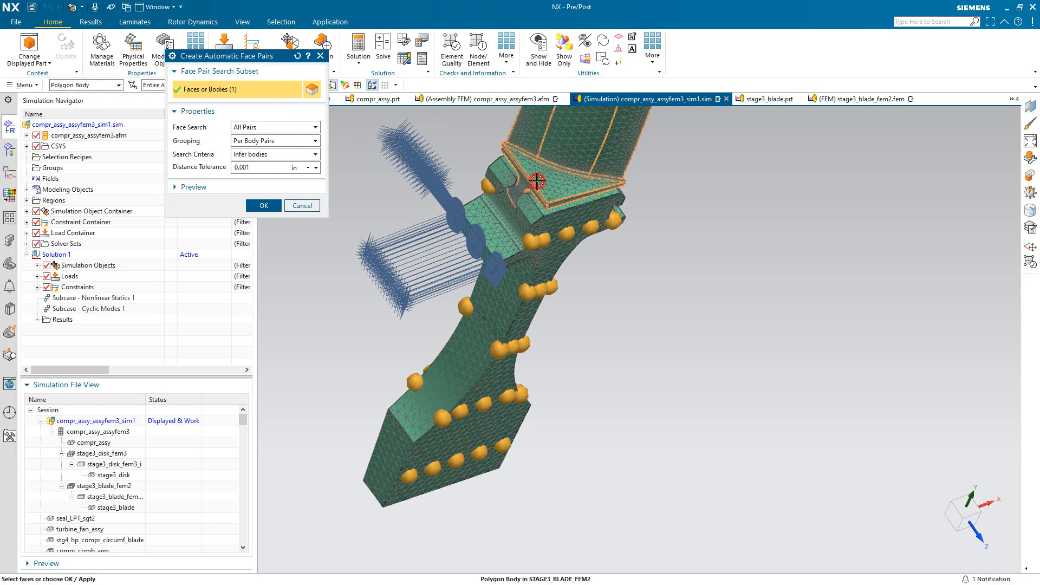
click(528, 213)
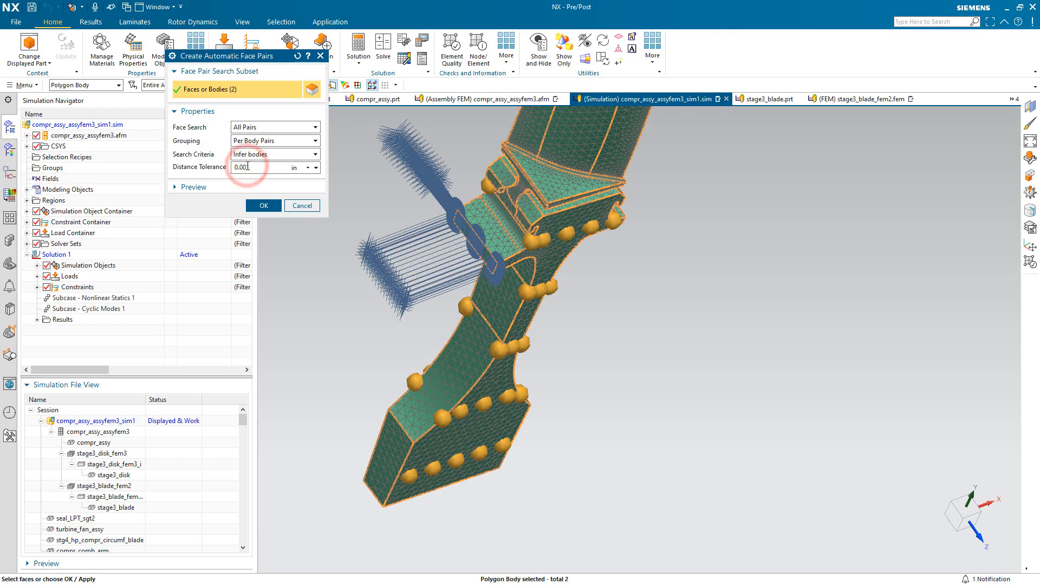
key(BackSpace)
click(272, 206)
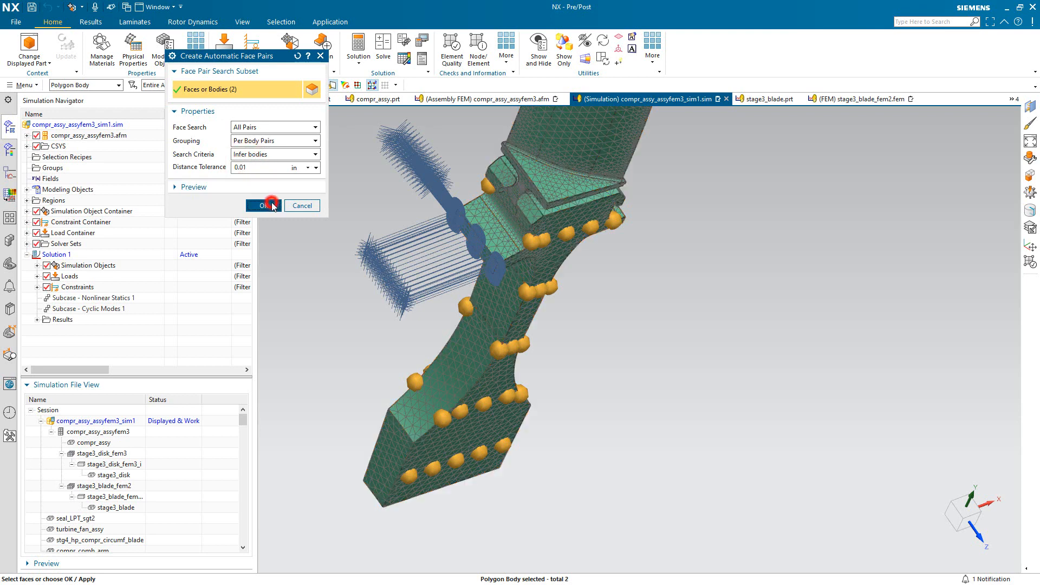
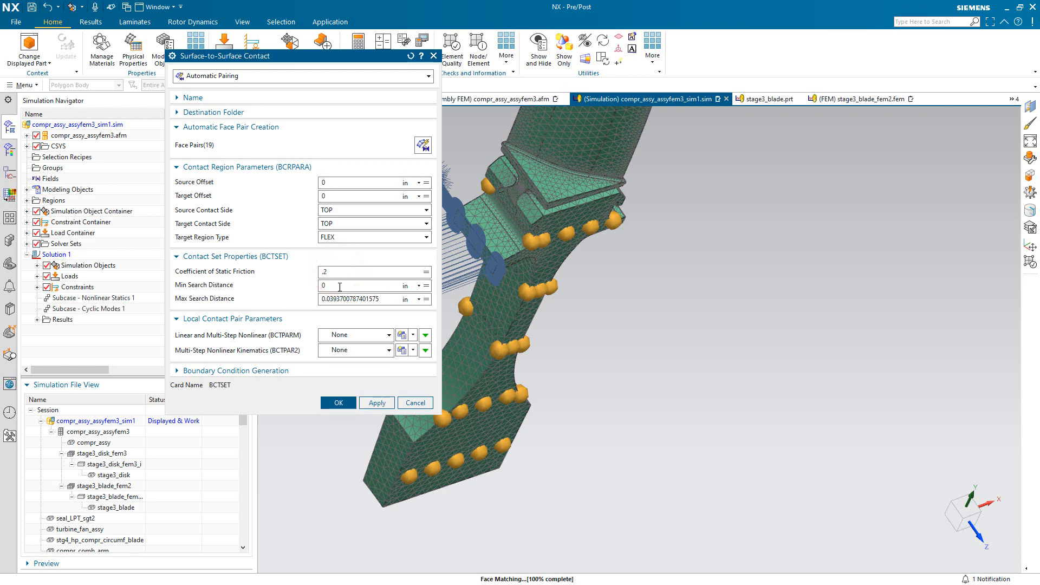
- Set the contact's static friction coefficient to 0.2 and minimum search distance to -0.01 in, create it, and inspect the blade root contact
text(-.01)
click(347, 403)
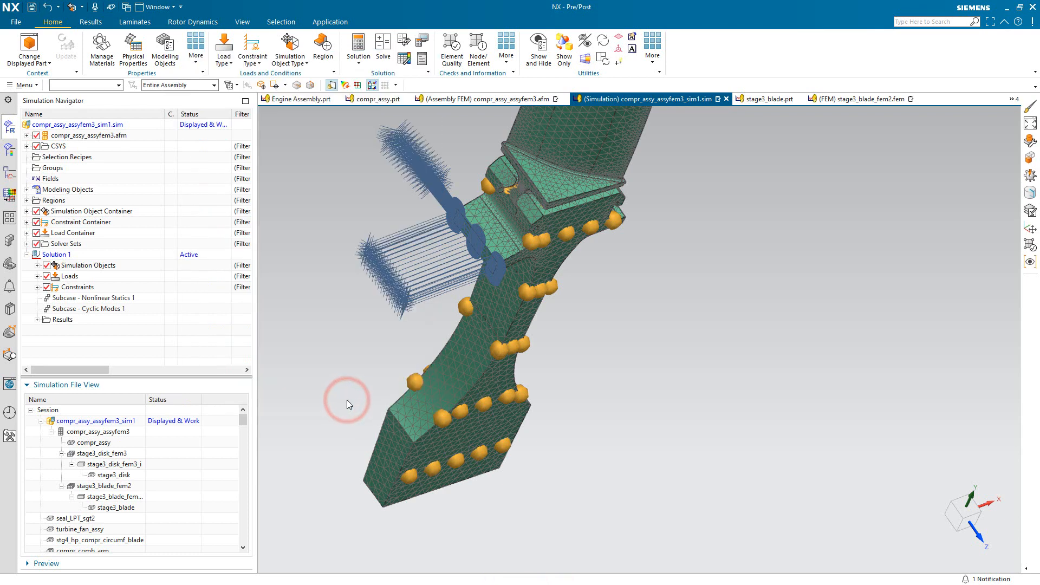
middle_drag(467, 230, 605, 172)
scroll(795, 126, up, 10)
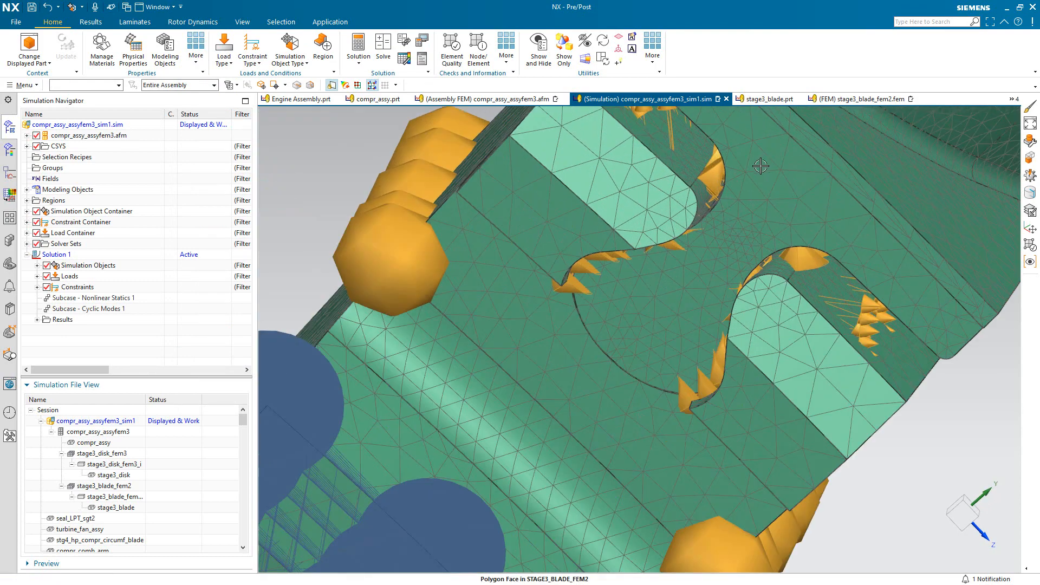
middle_drag(722, 217, 732, 204)
scroll(672, 201, down, 8)
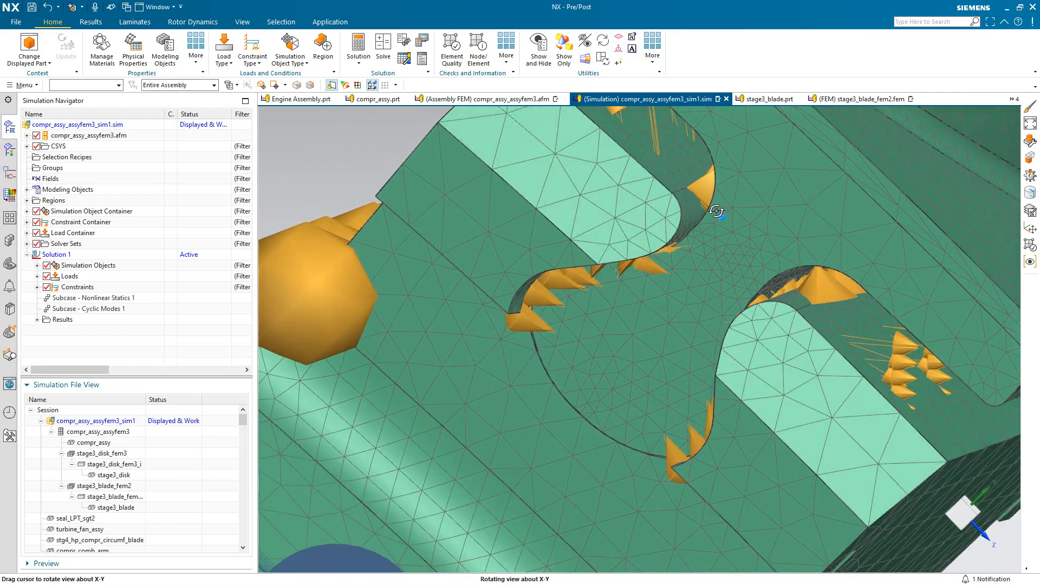
scroll(672, 201, down, 6)
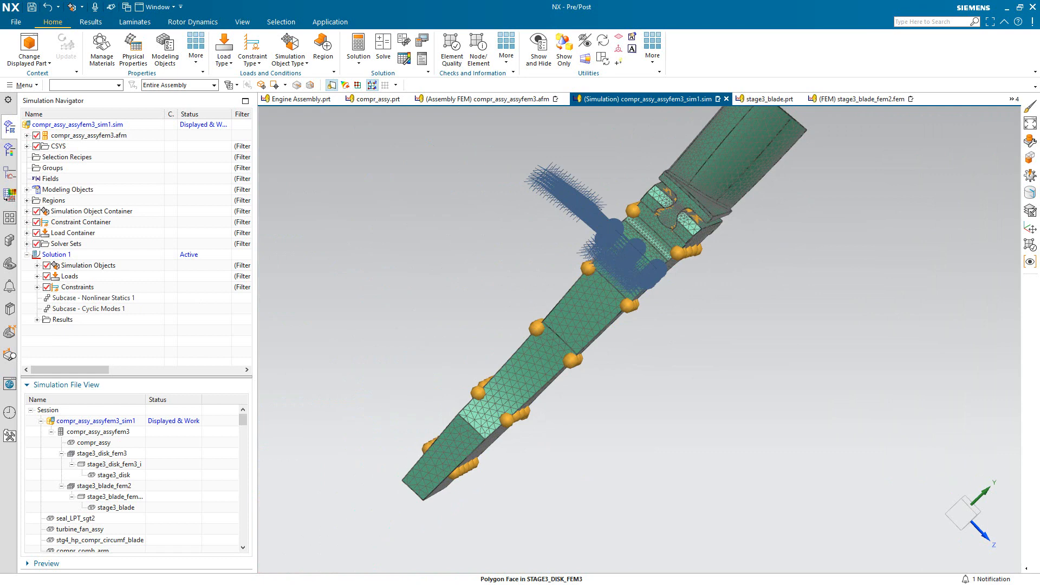
- Import the temperature table field from thirdstagetemperatures.fld in the ge folder into the simulation's fields
right_click(53, 180)
mouse_move(73, 191)
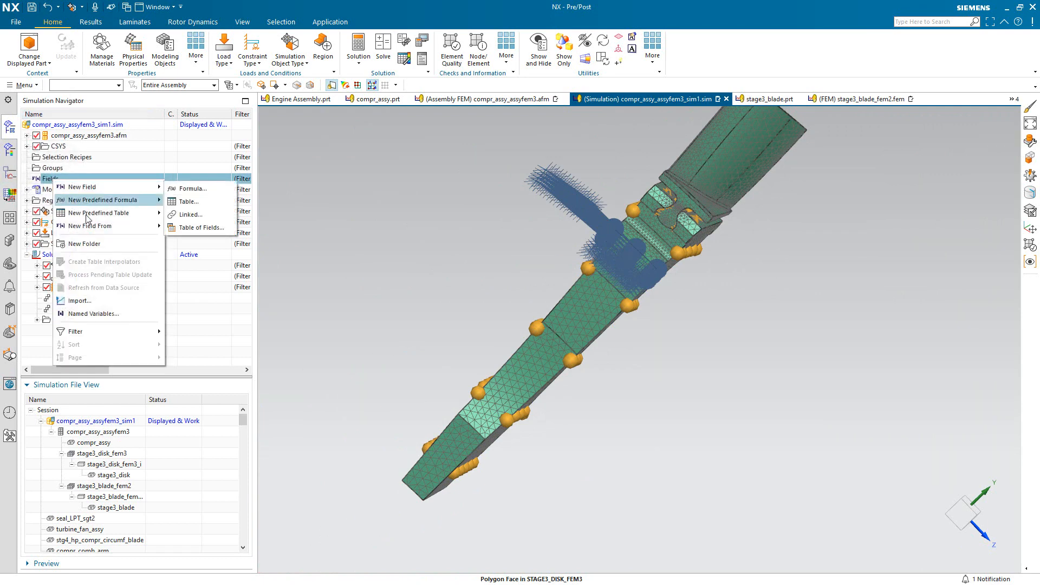
click(90, 300)
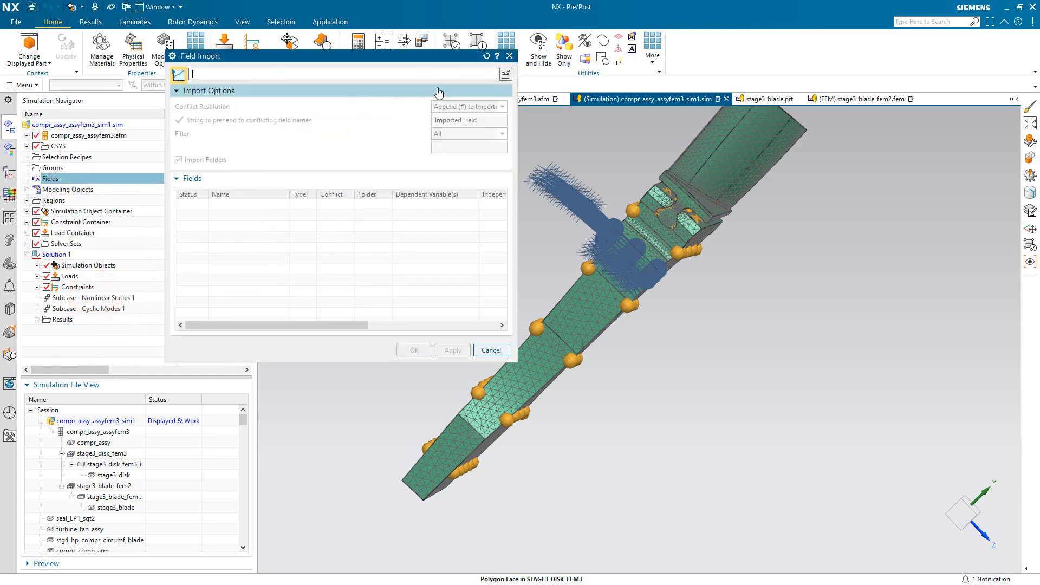
click(504, 77)
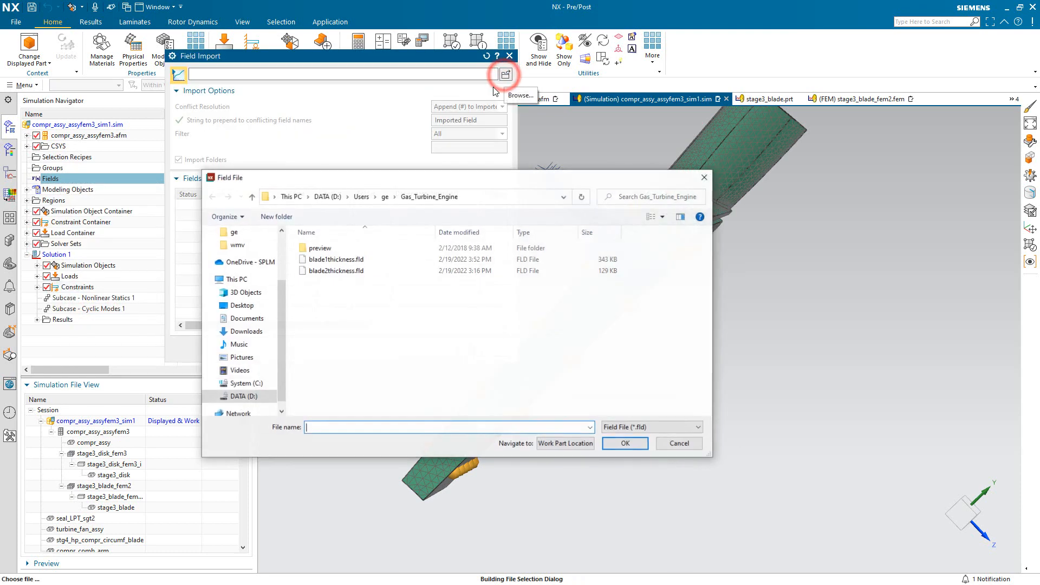
click(386, 197)
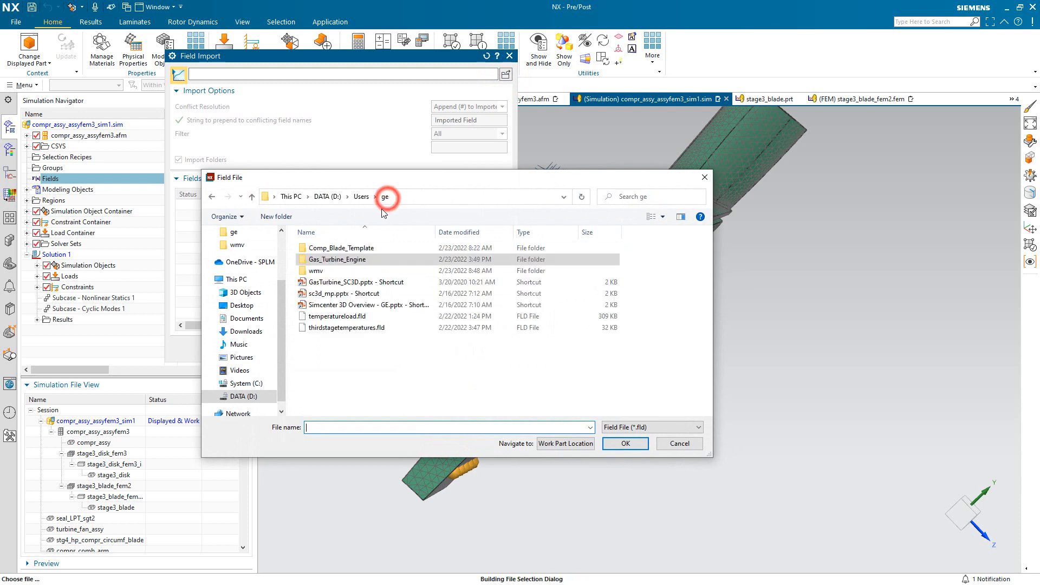
click(353, 330)
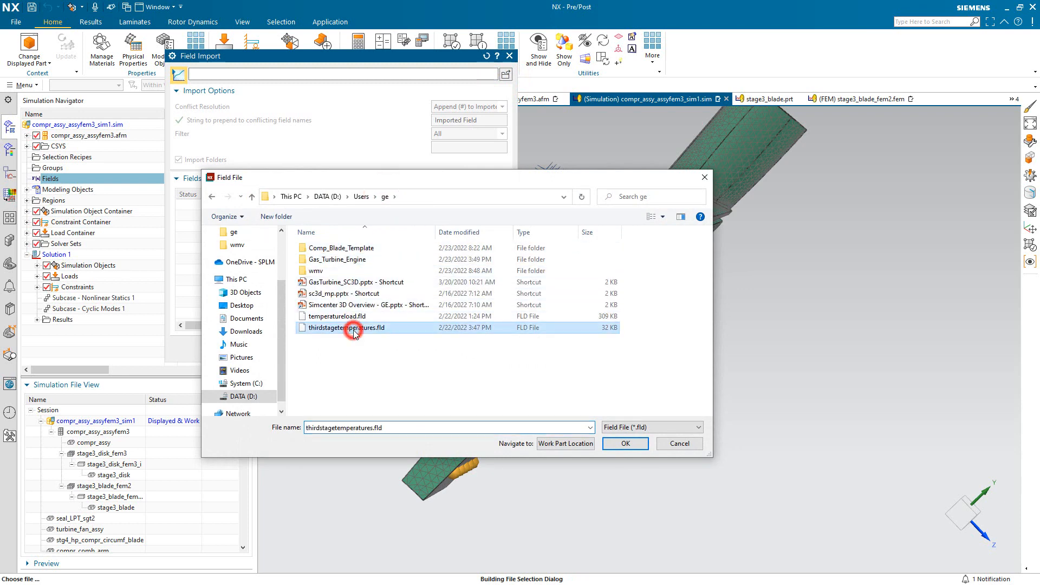
click(626, 444)
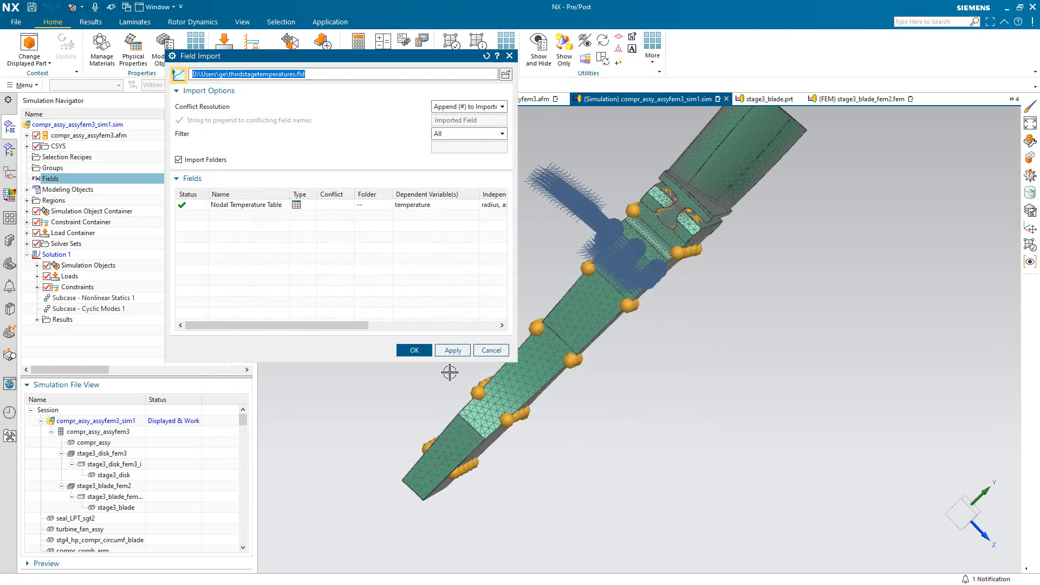
click(408, 350)
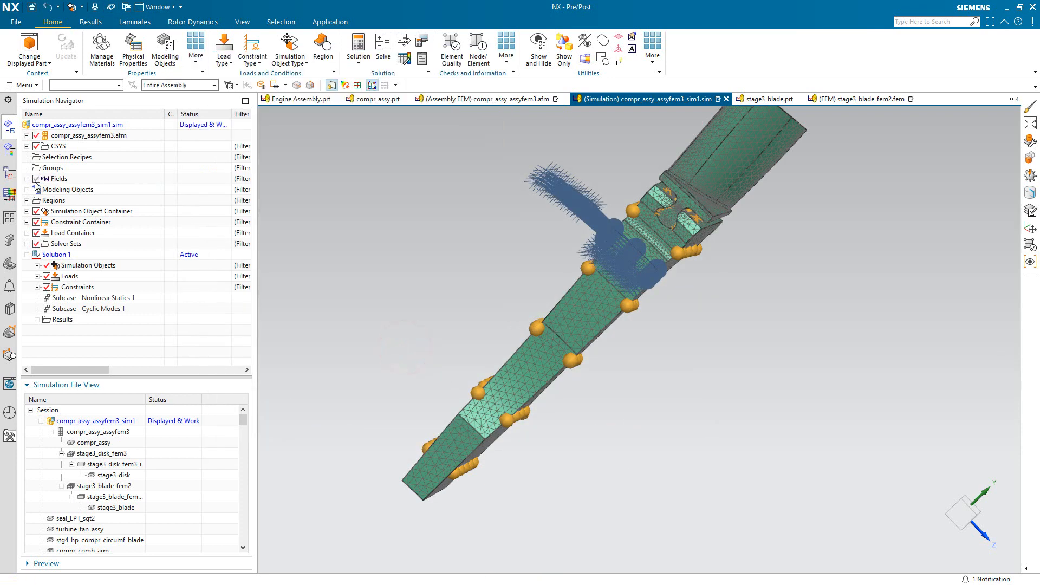
- Display the imported temperature field on the model, examine its distribution over the blade and disk, and hide it again
click(36, 179)
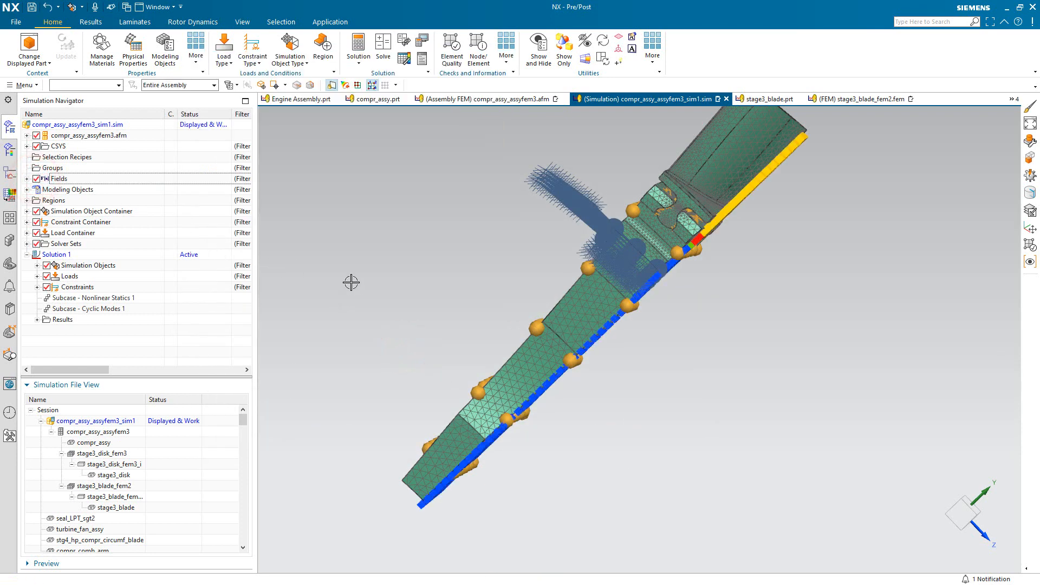
middle_drag(351, 281, 325, 271)
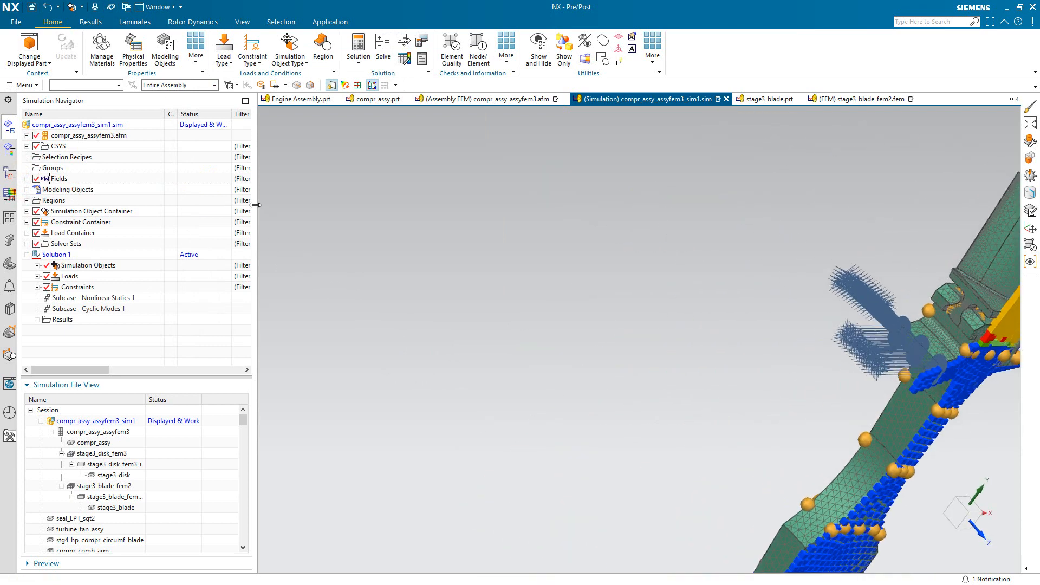
scroll(363, 340, down, 3)
scroll(655, 410, up, 4)
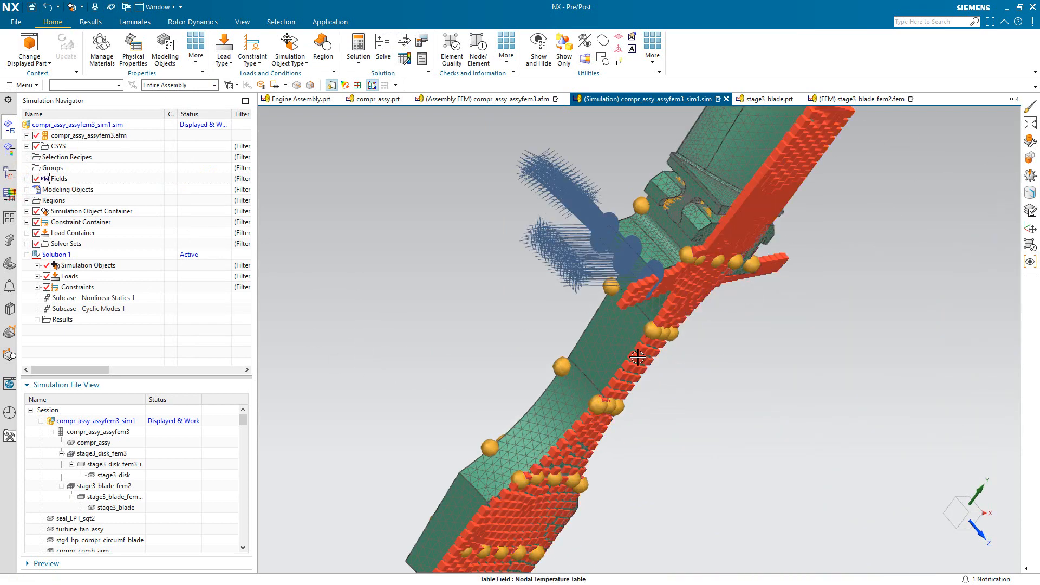
mouse_move(632, 356)
middle_down()
mouse_move(590, 340)
mouse_move(626, 345)
middle_up()
scroll(629, 345, down, 2)
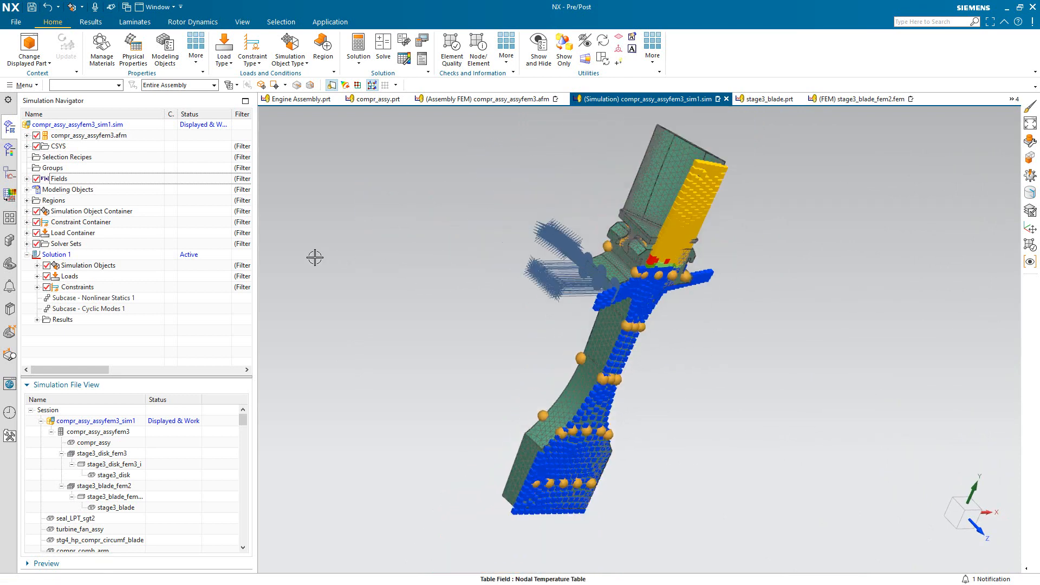
click(37, 180)
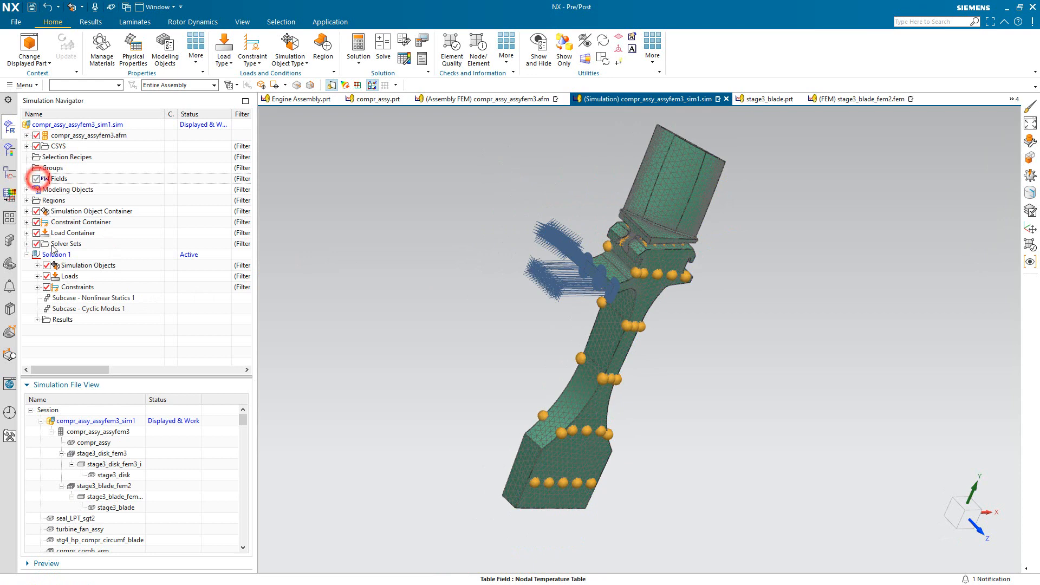
- Start a new Temperature load in the solution's initial/stress-free temperature set, with the disk and blade polygon bodies as its objects
click(37, 276)
right_click(83, 288)
mouse_move(110, 299)
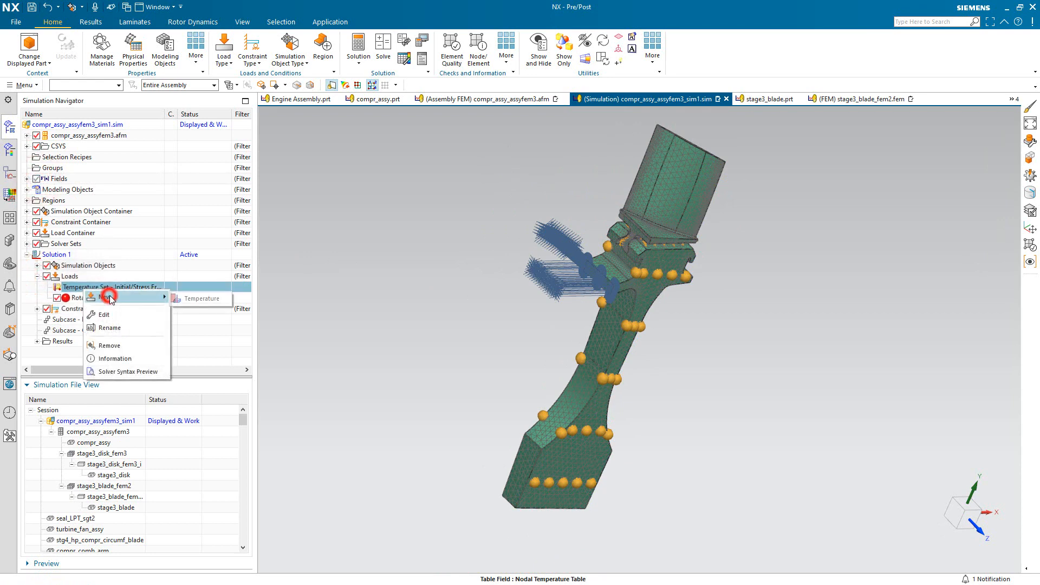
click(193, 299)
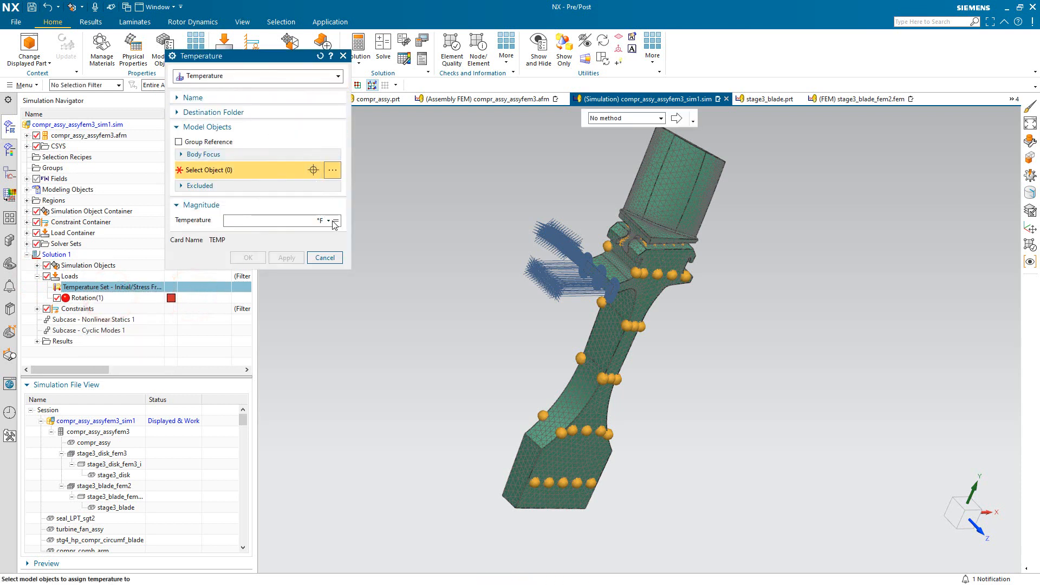
click(105, 86)
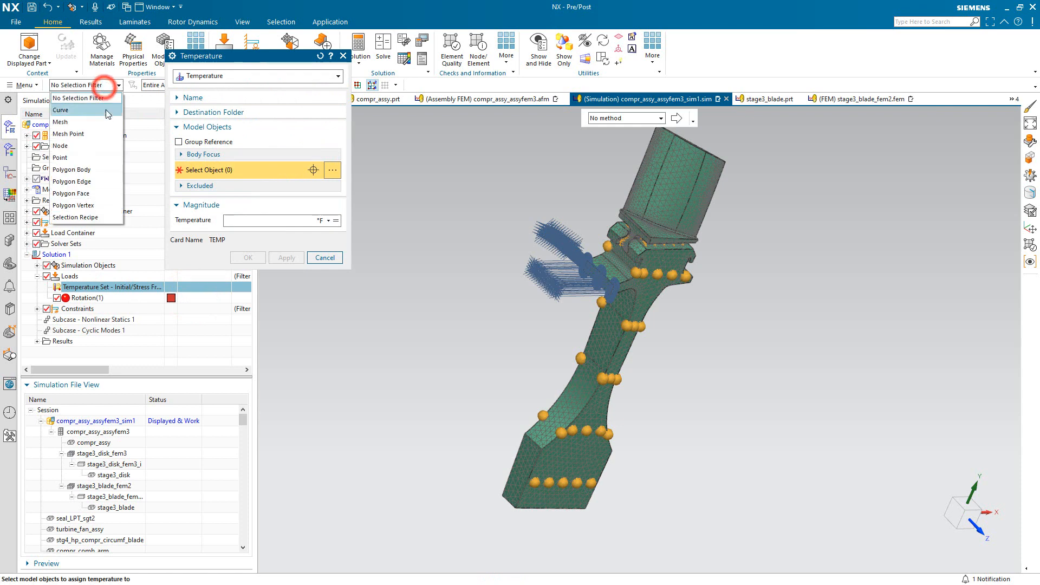
click(98, 168)
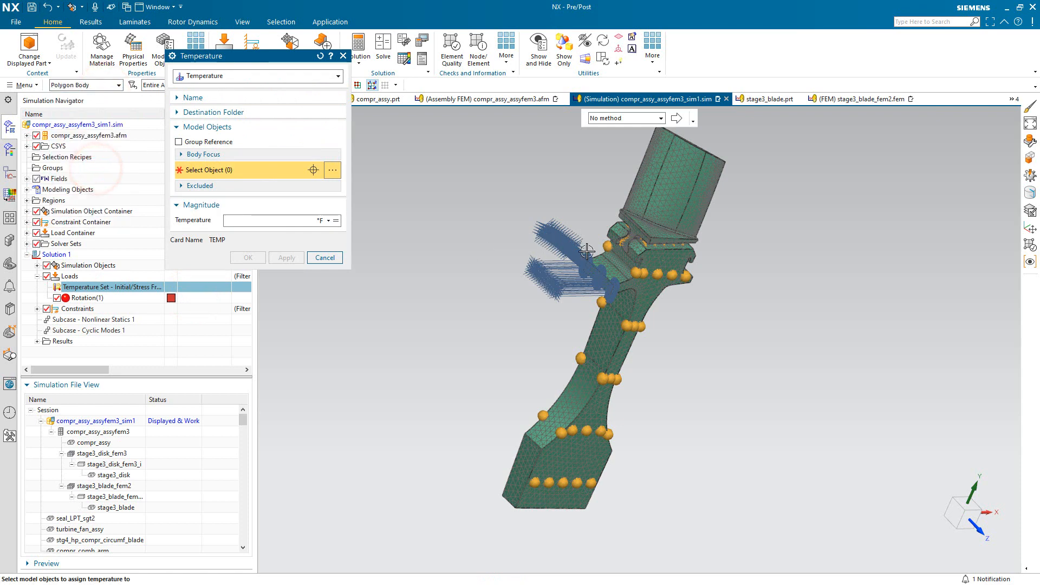
click(652, 277)
click(646, 210)
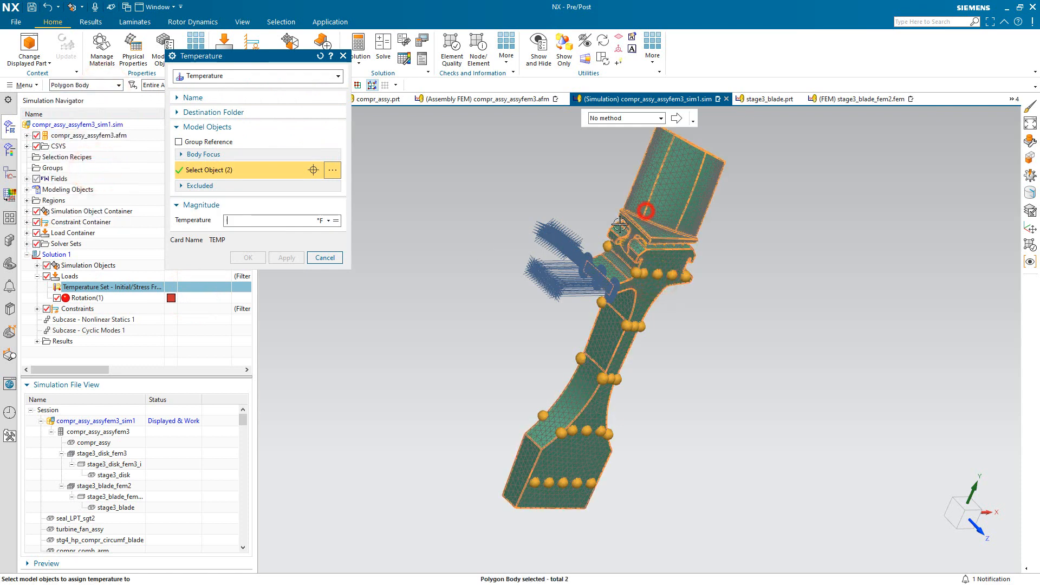
- Assign the existing Nodal Temperature Table field as the load's temperature, create the load, and hide the temperature set's symbols
click(335, 220)
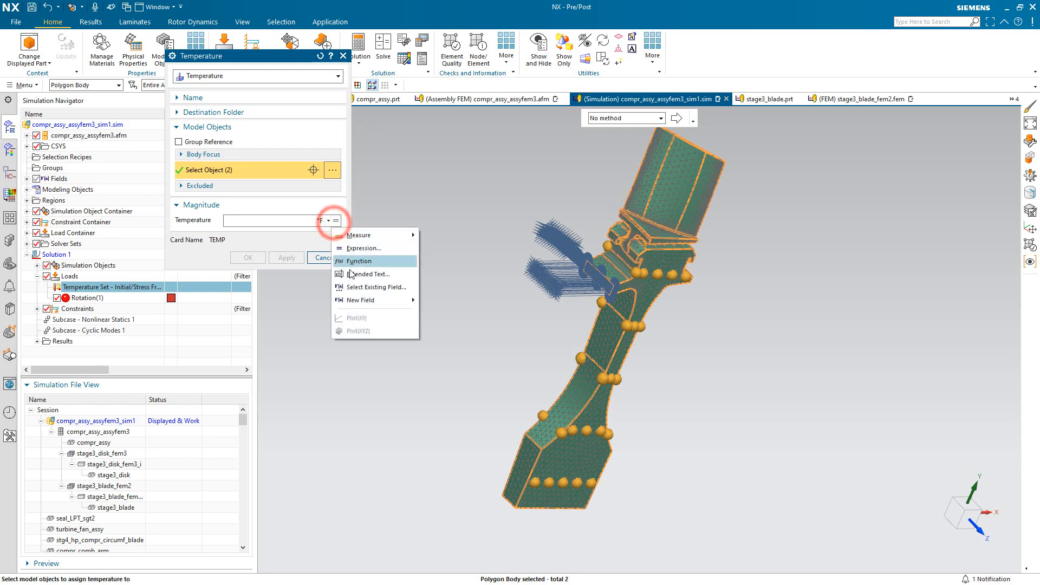
click(358, 288)
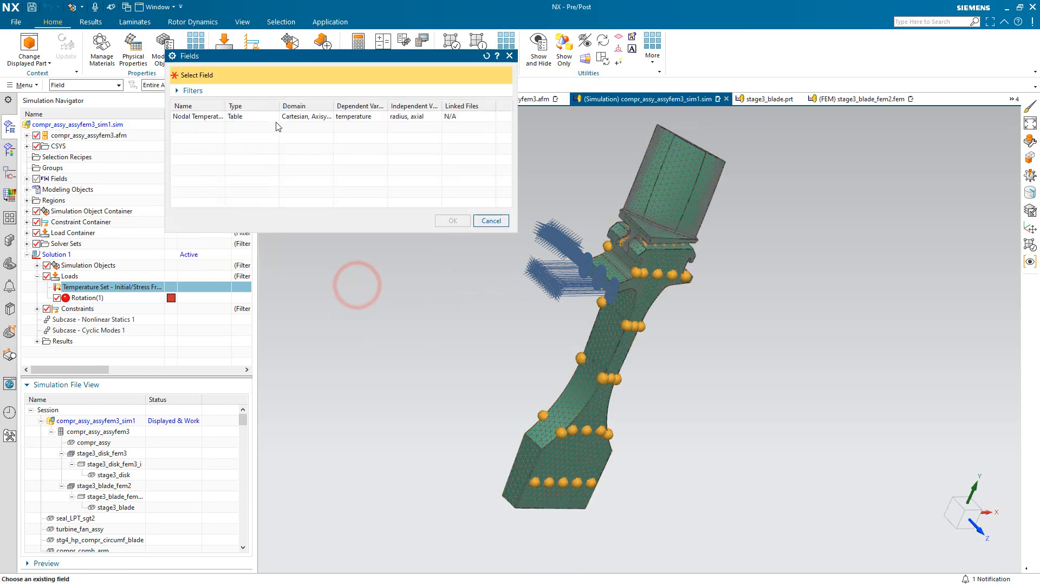
click(270, 116)
click(443, 220)
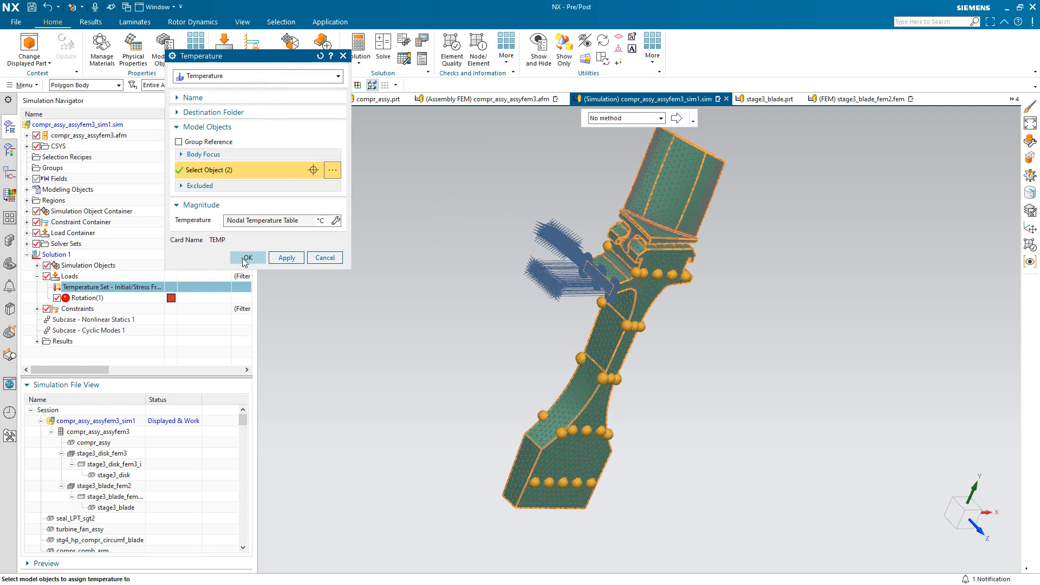
click(247, 258)
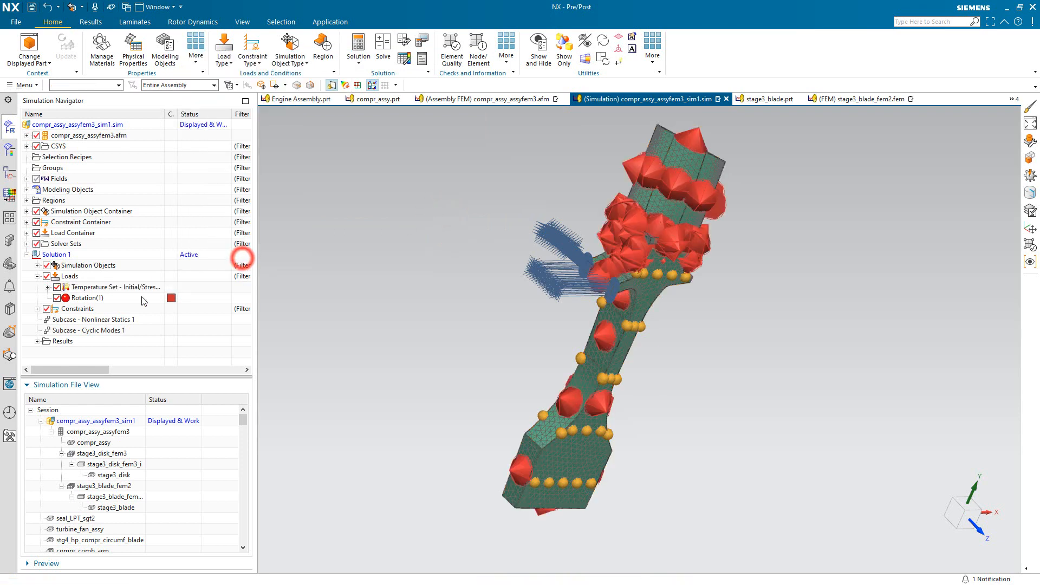
click(57, 288)
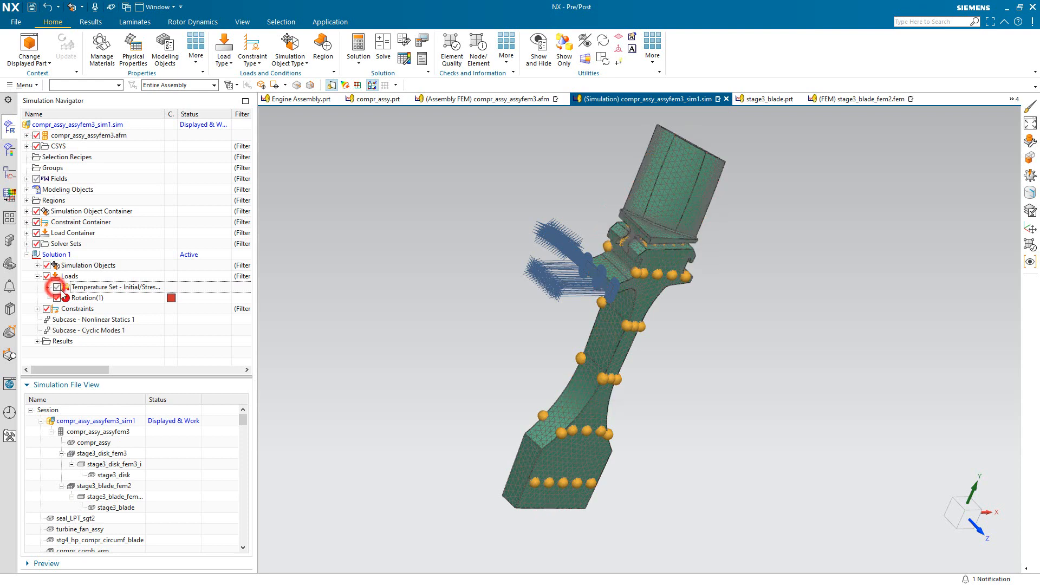
- Plot the contours of the Temperature(1) load in Solution 1's initial/stress-free temperature set
right_click(50, 288)
click(47, 287)
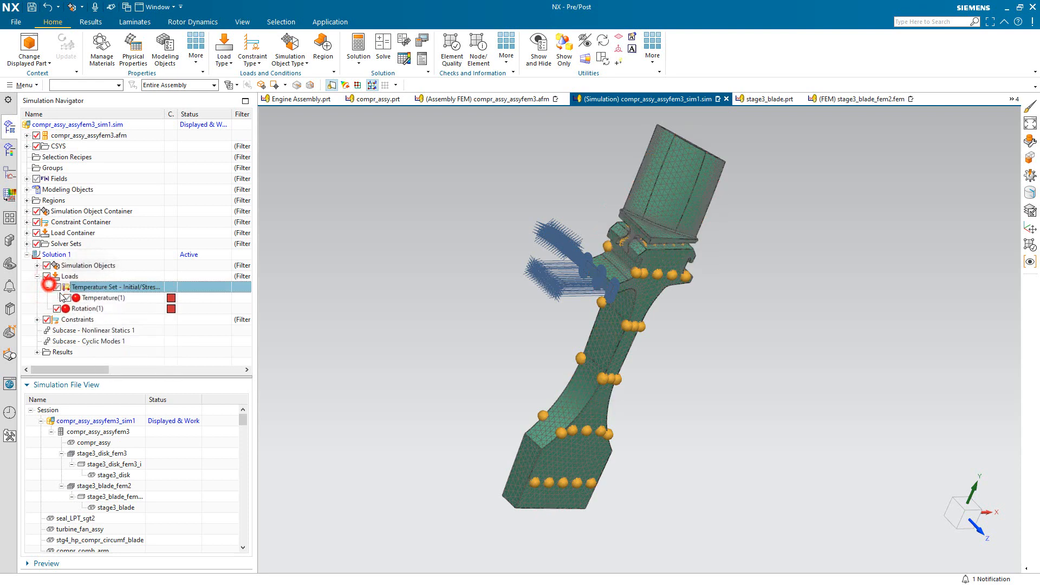
right_click(90, 298)
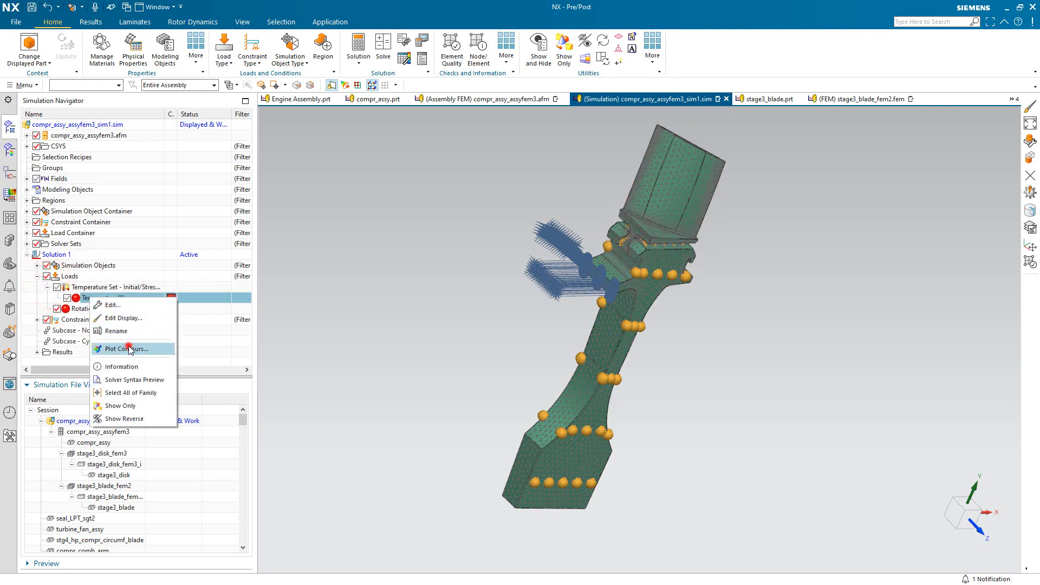
click(121, 331)
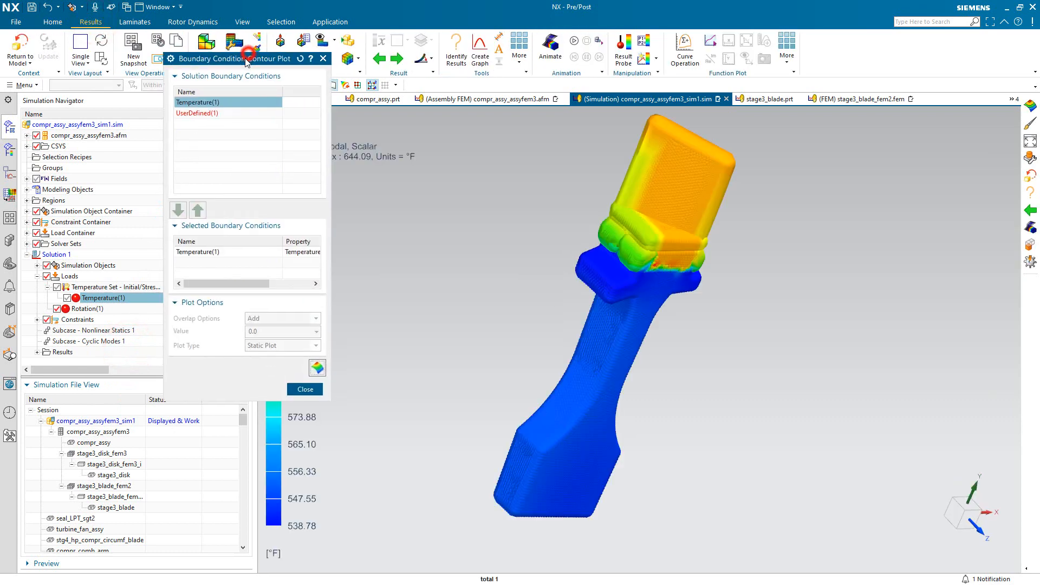
- Show the temperature plot in Contour style with Feature edges only and examine the distribution across the blade and disk
click(288, 65)
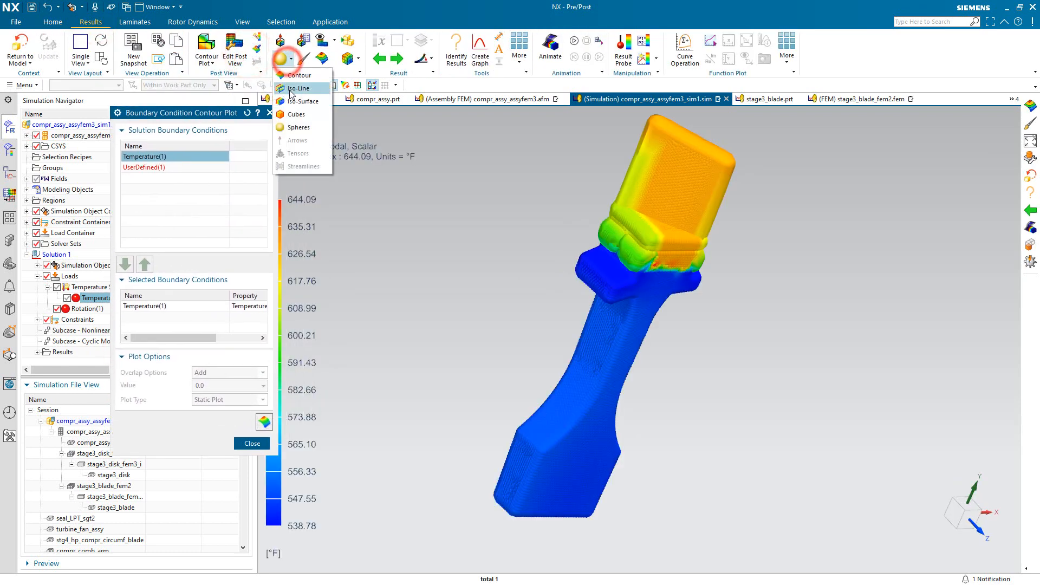
click(290, 76)
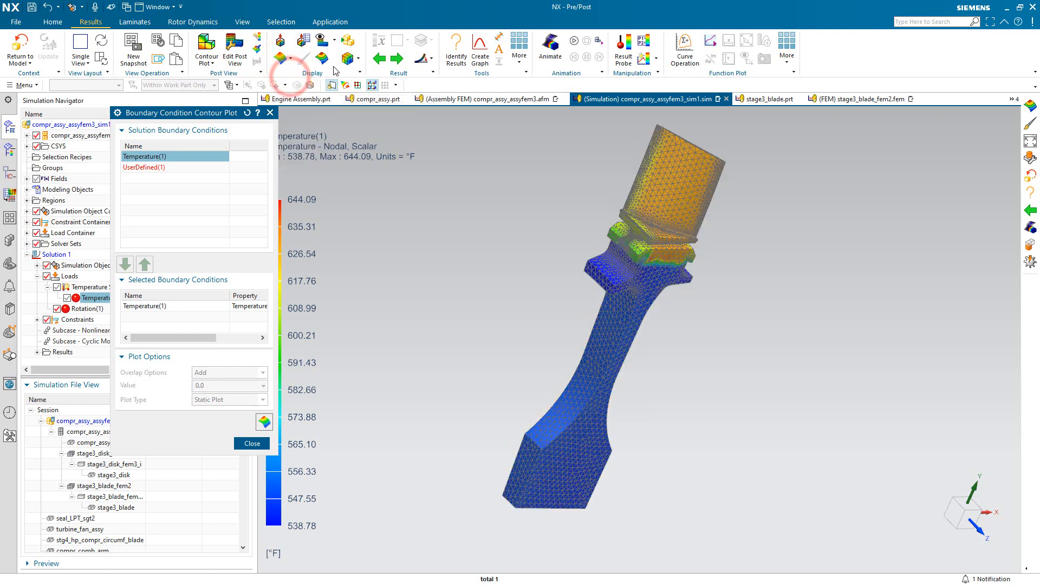
click(347, 59)
click(359, 61)
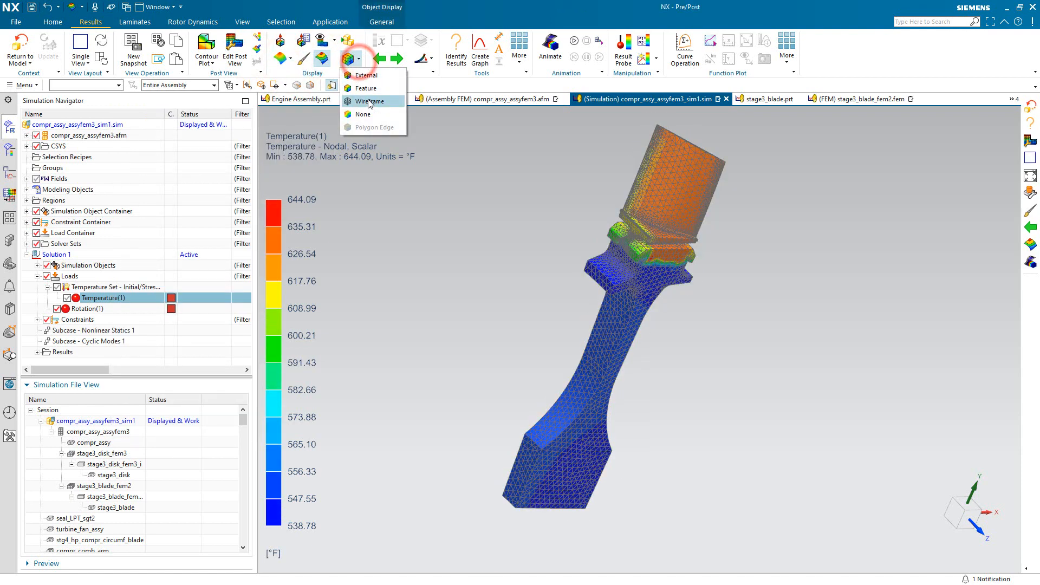
click(365, 87)
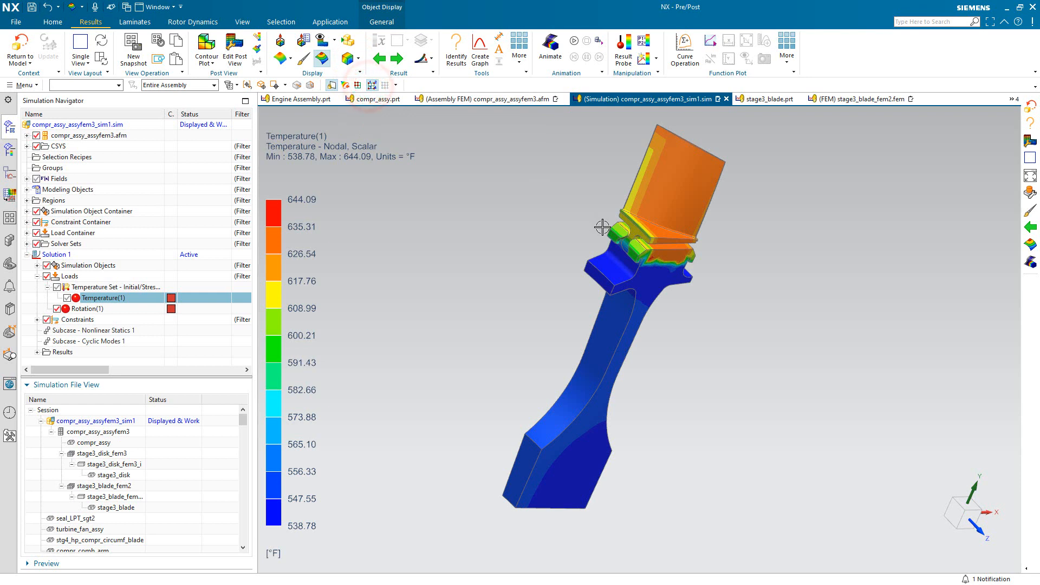
middle_drag(603, 226, 558, 254)
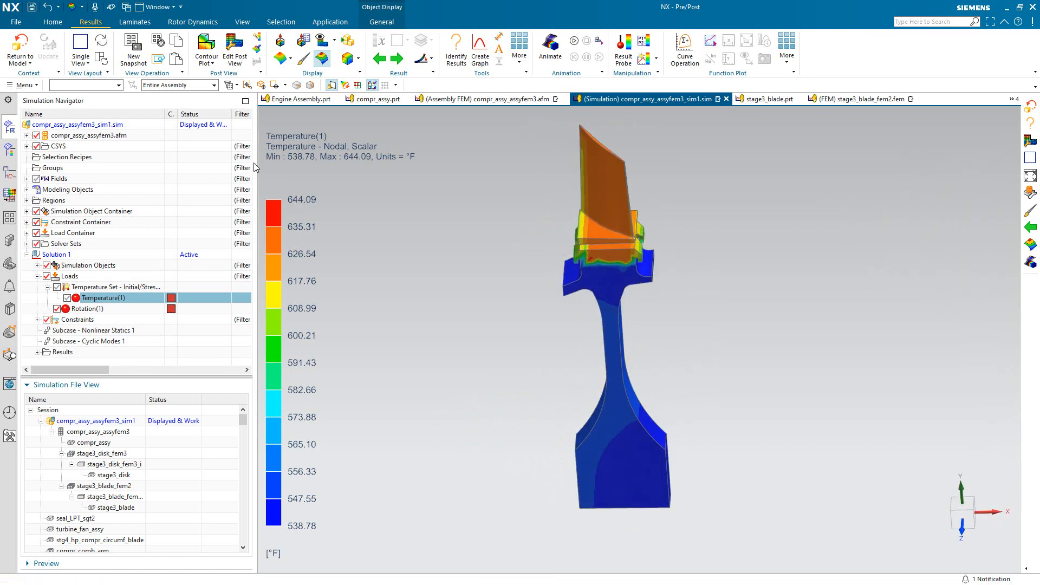
- Return to the model and save the simulation with its new parts under the proposed names in the Gas_Turbine_Engine folder
click(20, 49)
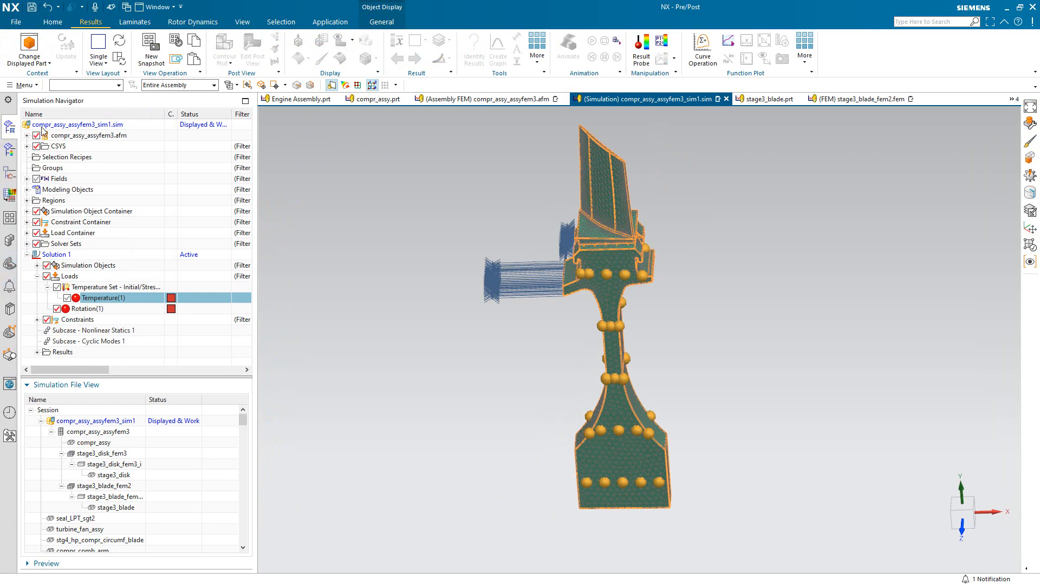
click(32, 8)
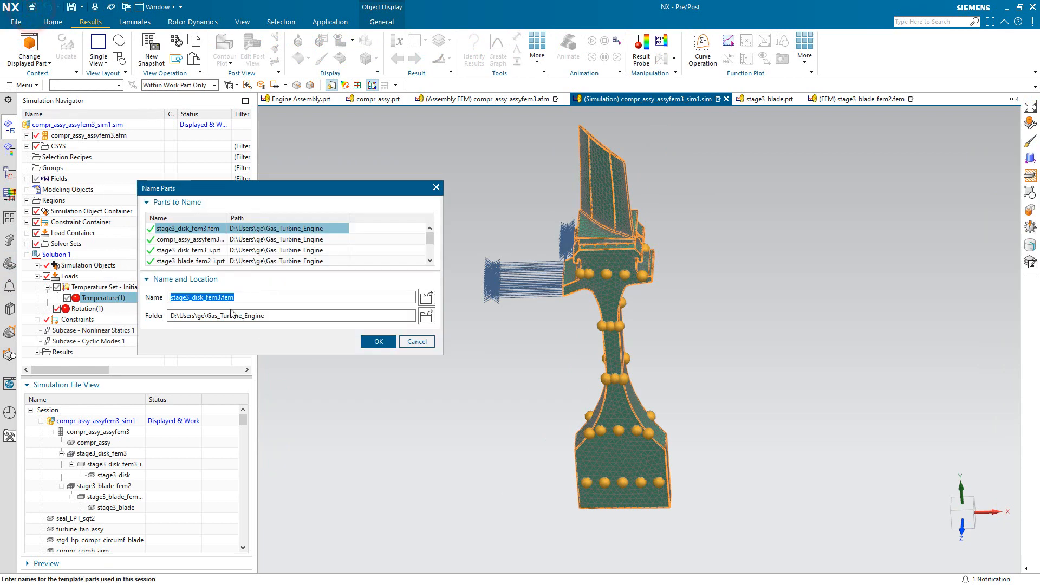
click(374, 342)
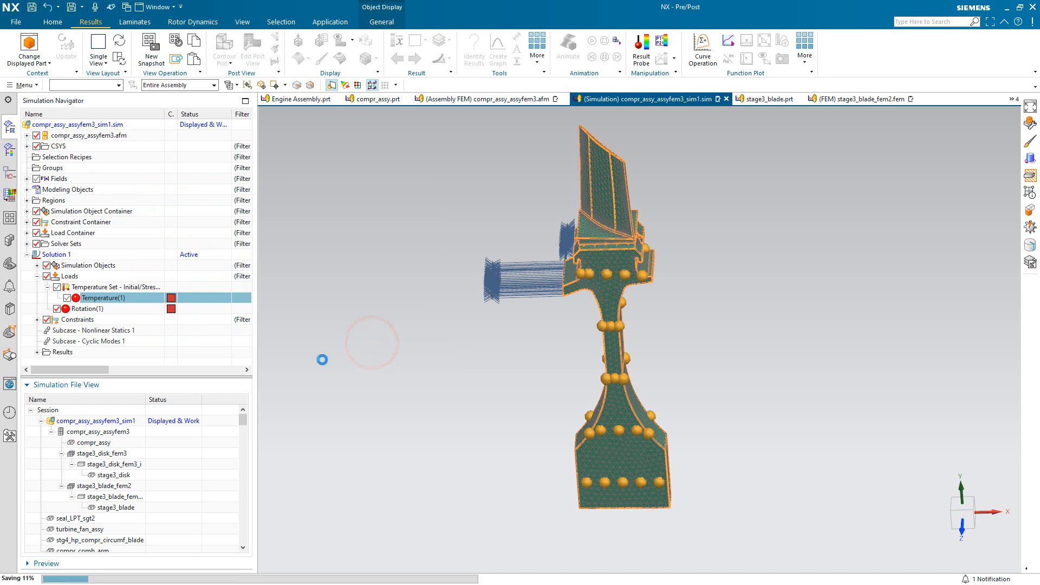
- Try to solve Solution 1 with the model setup check on, and read the end of the solver export report
right_click(62, 256)
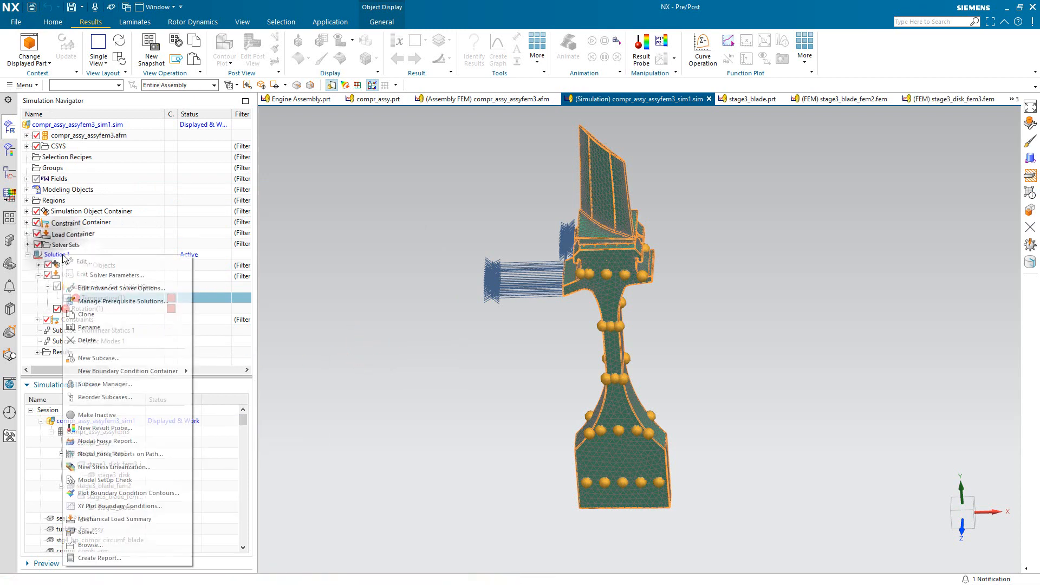
click(123, 532)
click(224, 267)
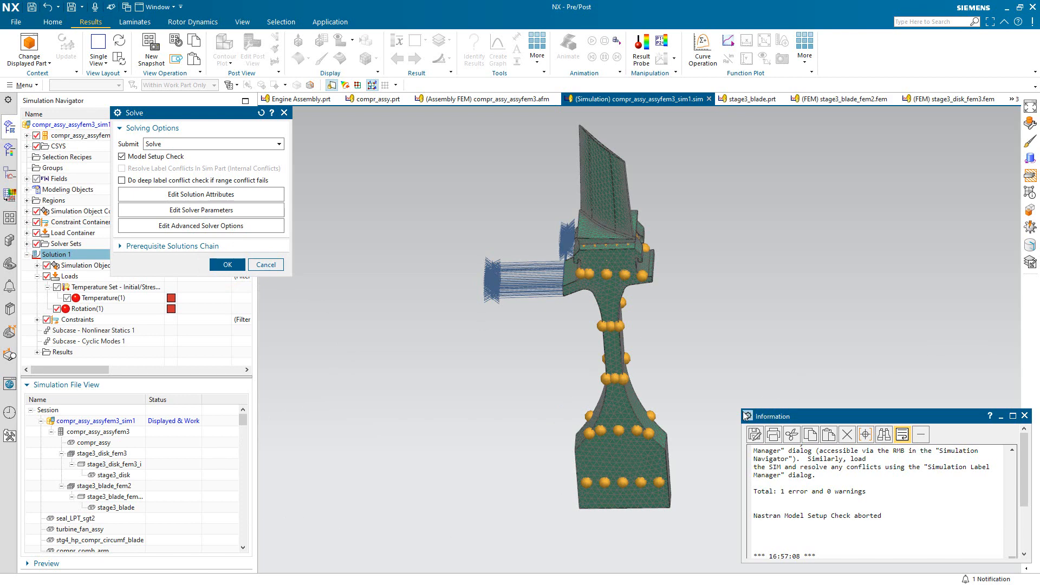
drag(741, 406, 589, 265)
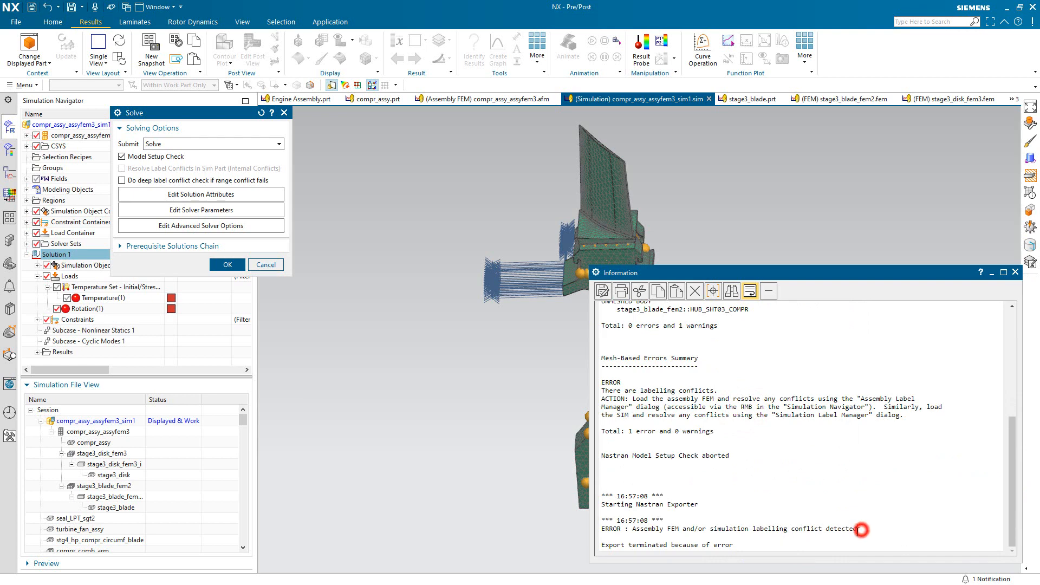
drag(859, 530, 630, 529)
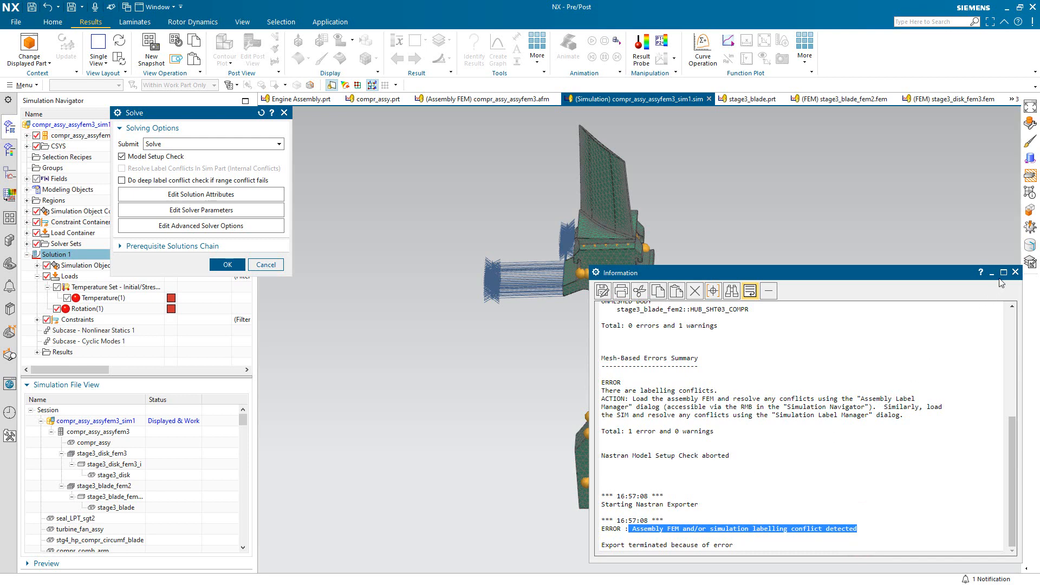
click(1015, 272)
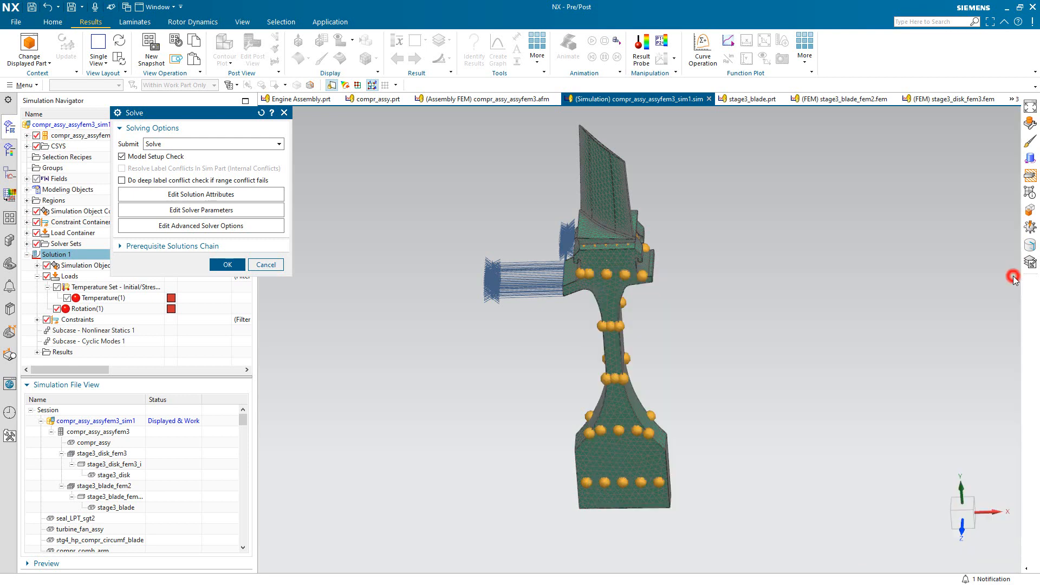
click(261, 266)
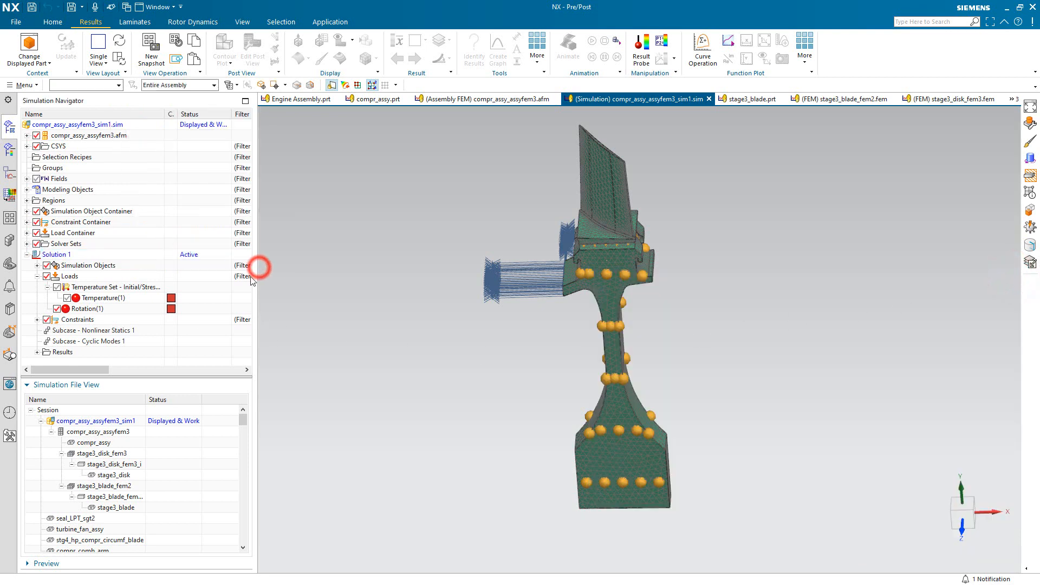
- Display the compr_assy_assyfem3 assembly FEM and automatically resolve its component labels with the Assembly Label Manager
double_click(107, 431)
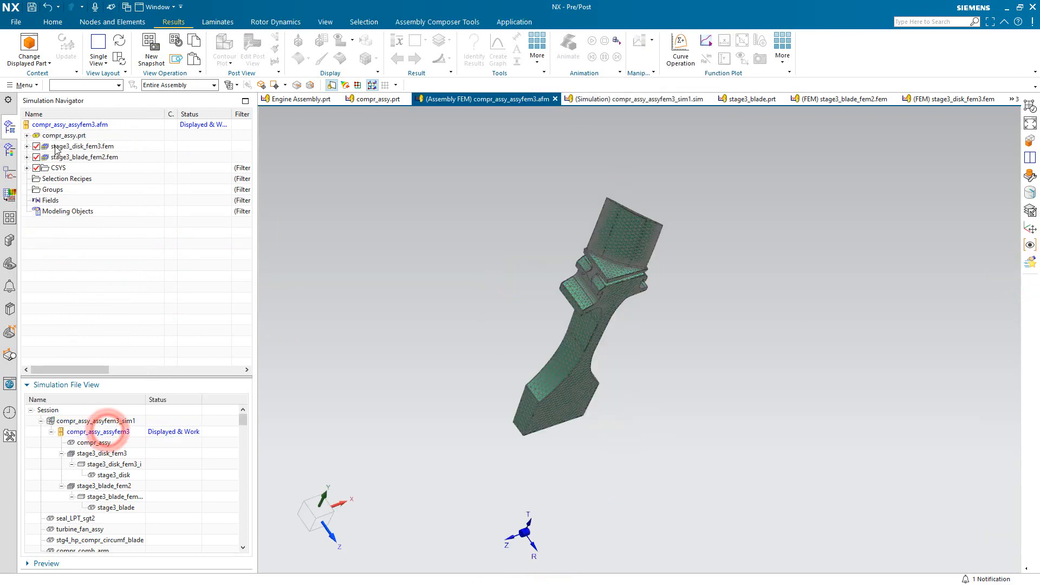
right_click(60, 125)
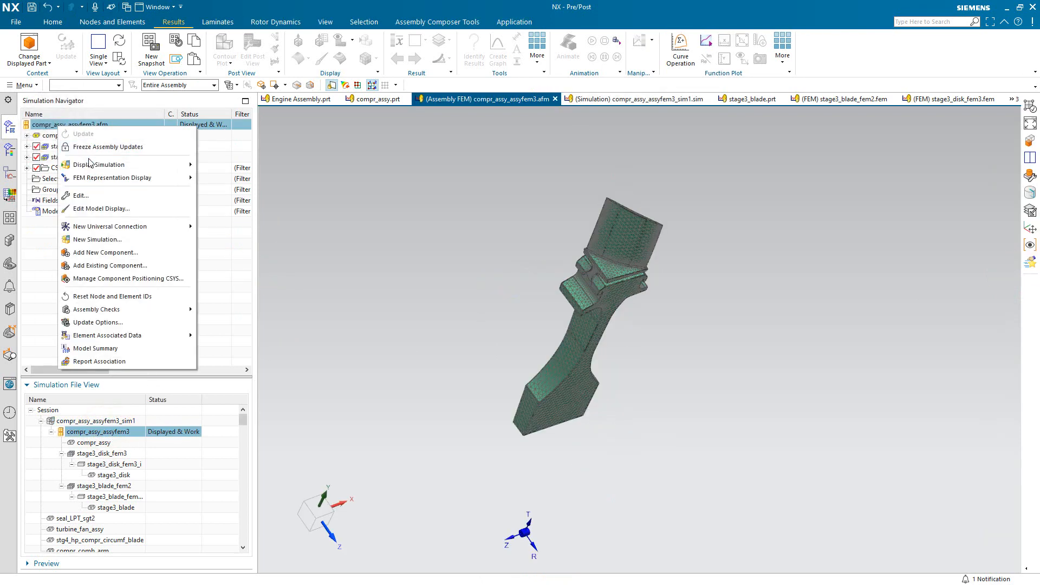
mouse_move(136, 313)
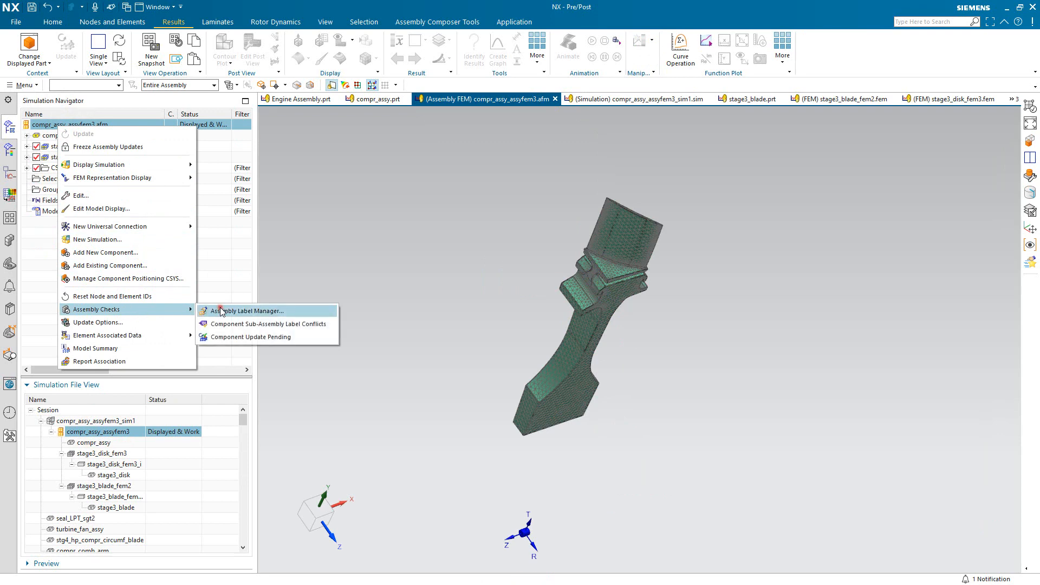
click(217, 307)
click(344, 253)
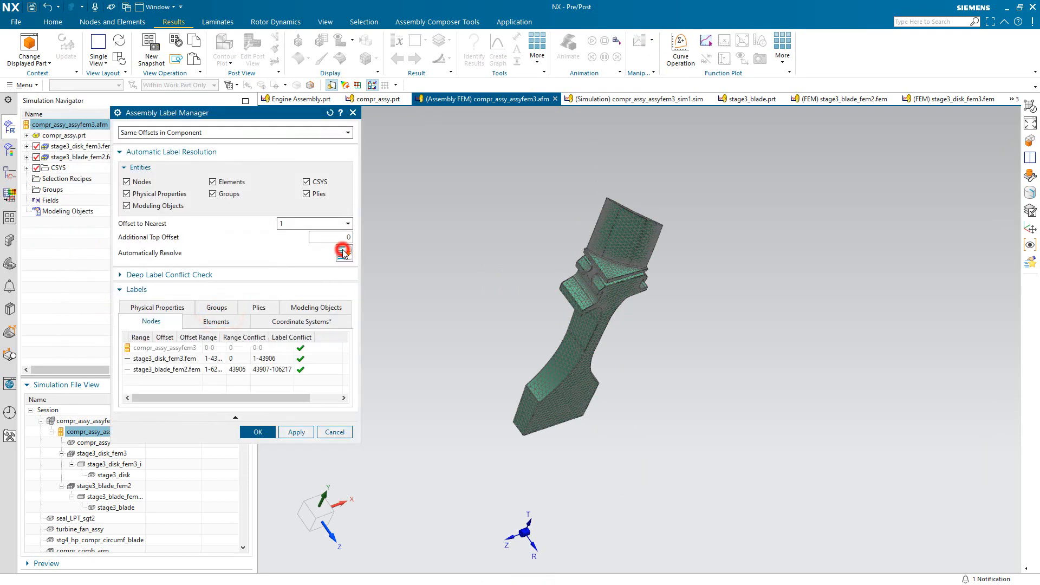
click(259, 432)
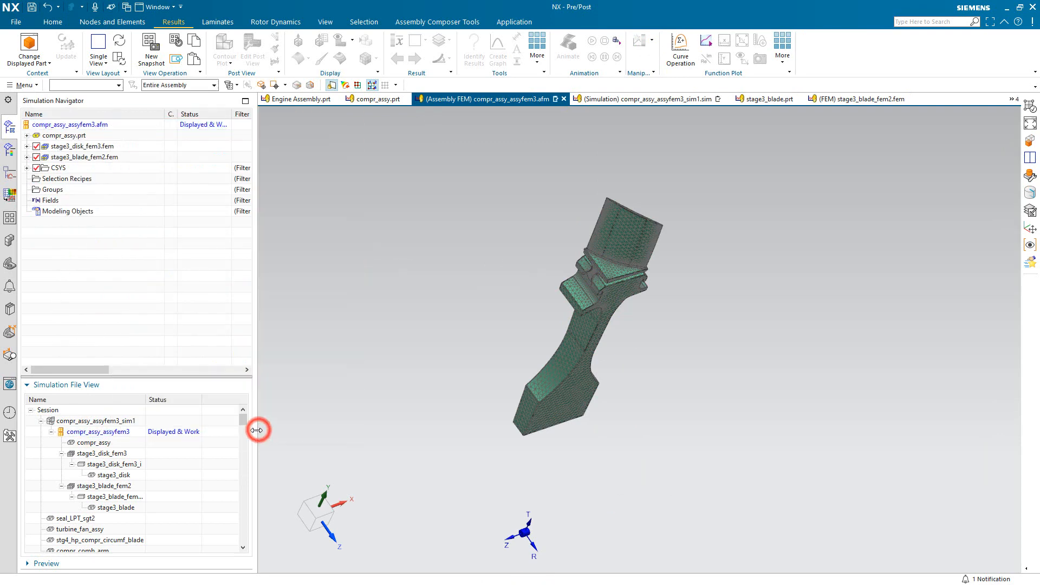
- Display the compr_assy_assyfem3_sim1 simulation and solve Solution 1 with label conflict resolution on, keeping the solution monitor open
double_click(106, 421)
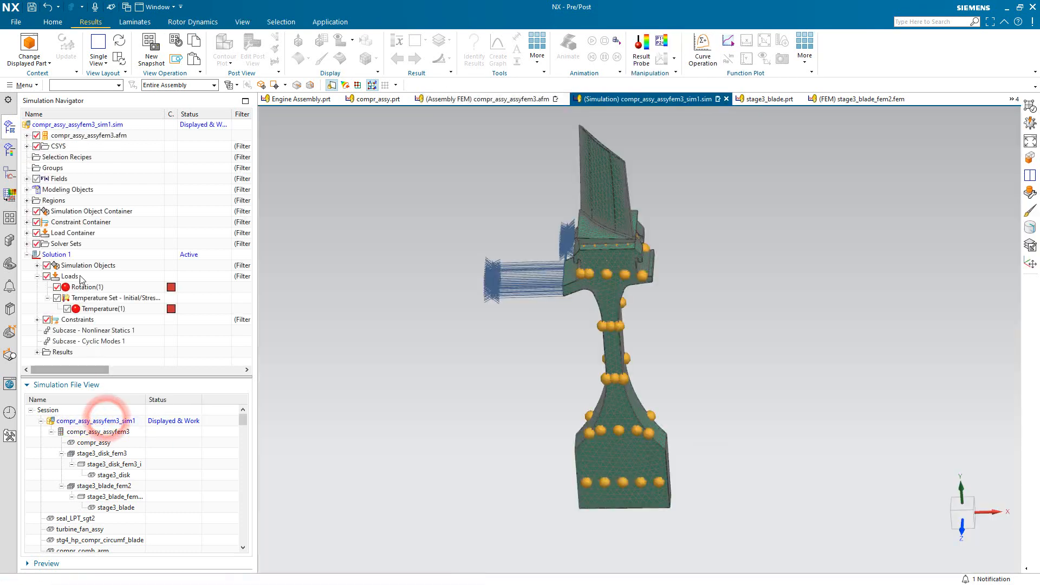
right_click(63, 257)
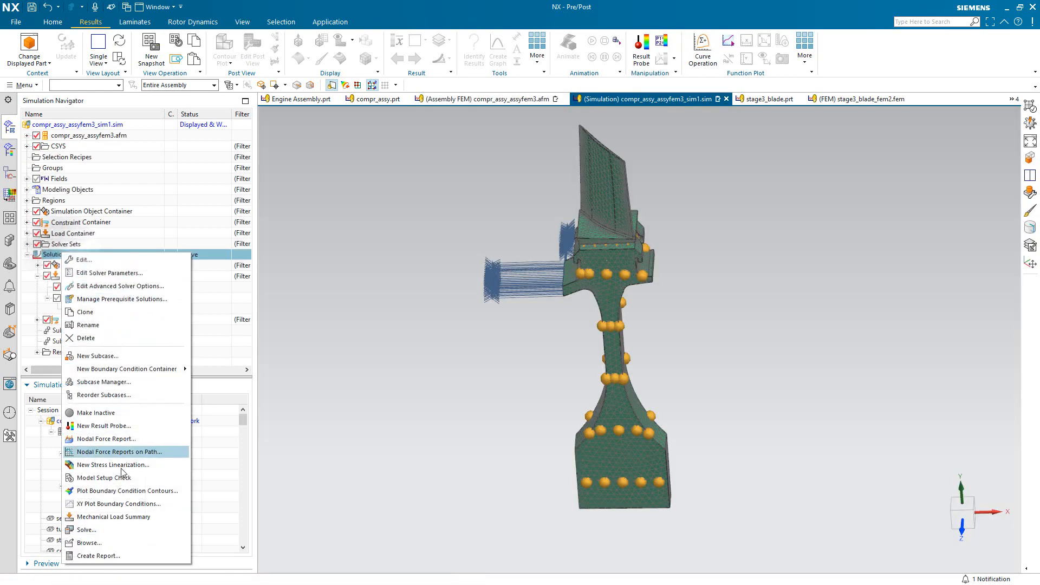
click(119, 529)
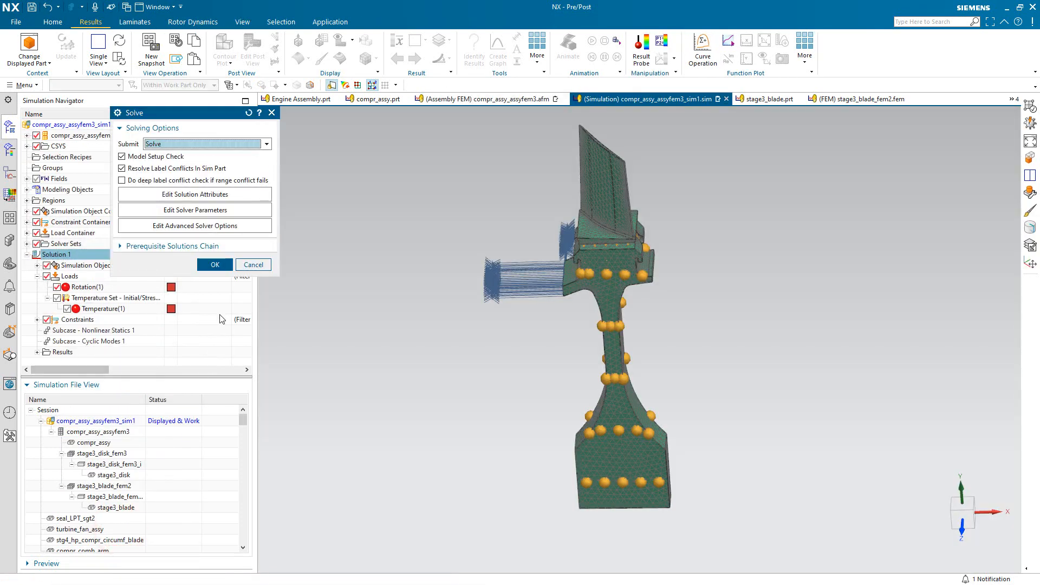
click(211, 265)
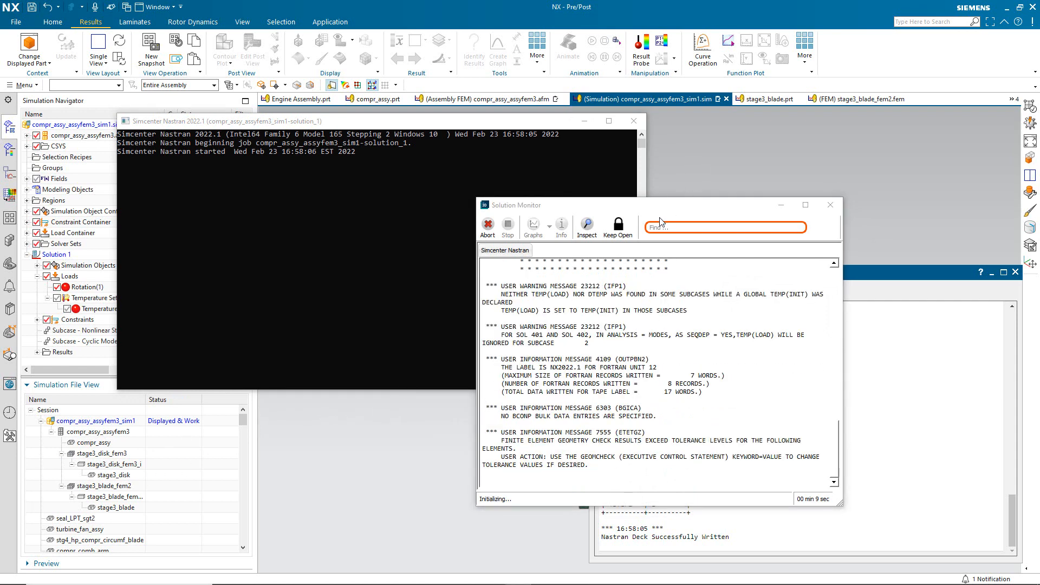
click(618, 228)
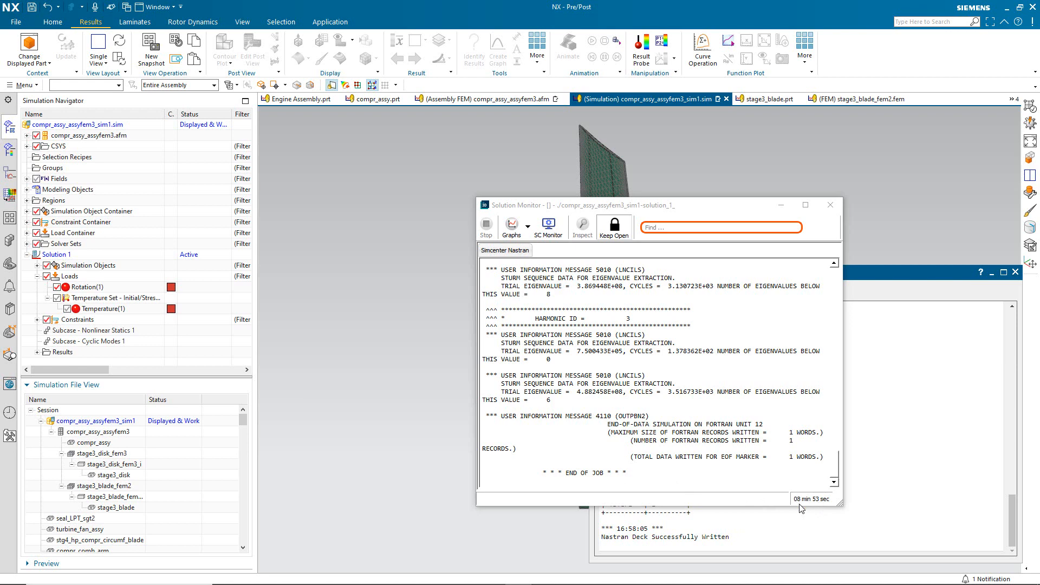
- Close the solution monitor, the information report and the analysis job monitor of the solved job
click(824, 206)
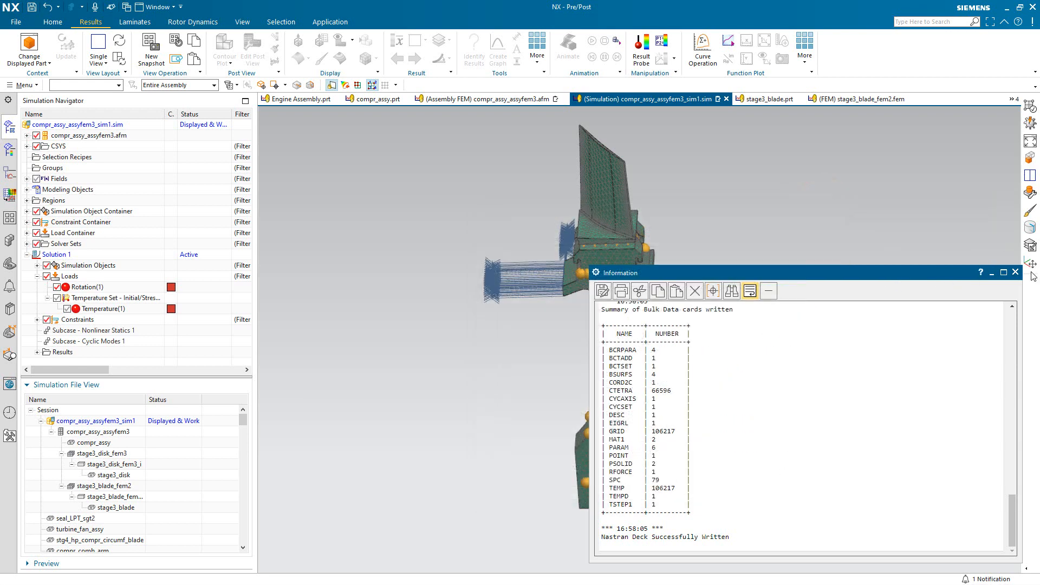
click(1016, 272)
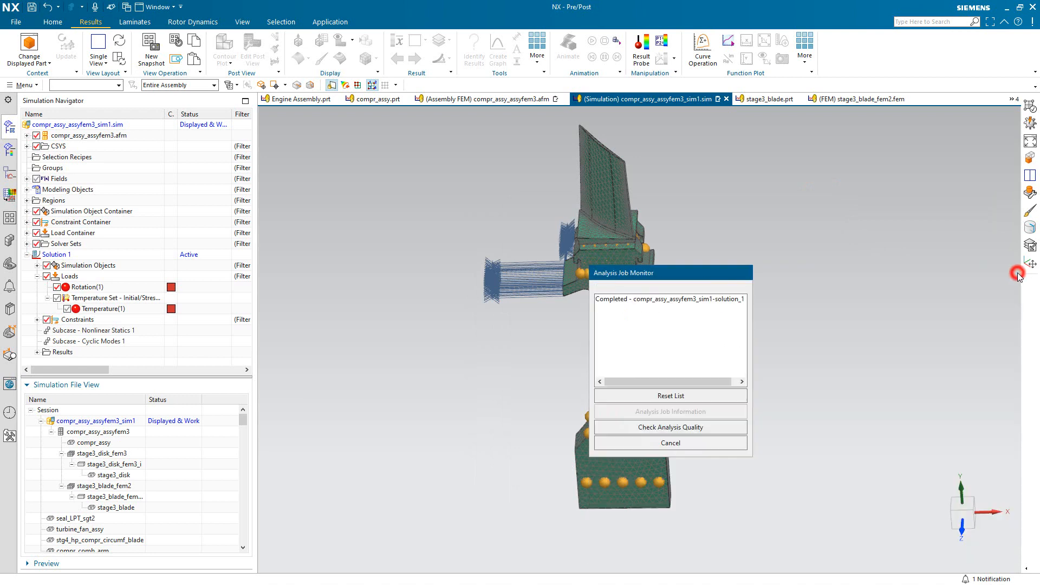
click(726, 441)
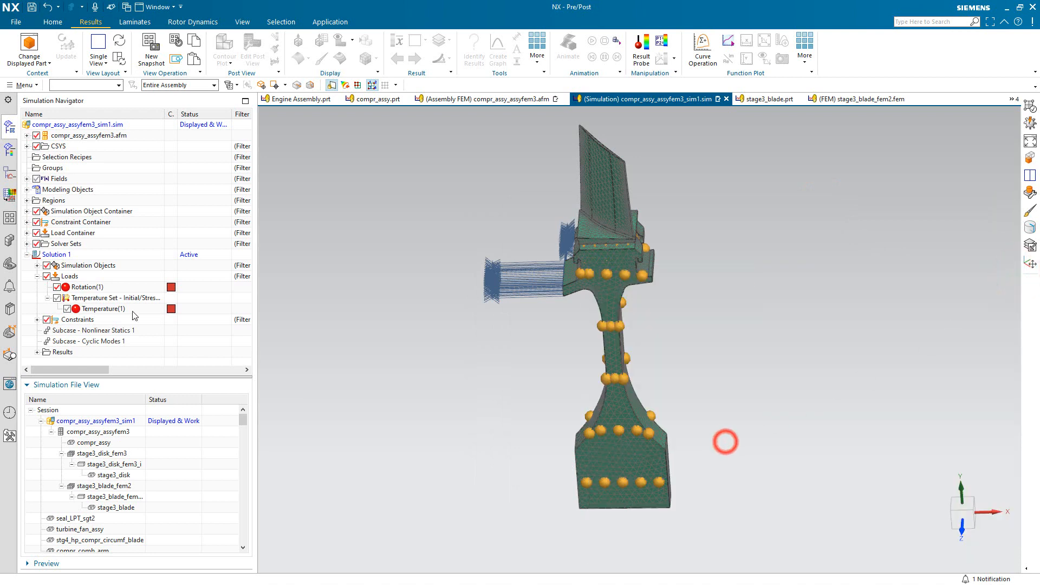
- Open Solution 1's structural results and list the nodal displacement components under Nonlinear Statics 1, Increment 1
click(39, 353)
double_click(60, 351)
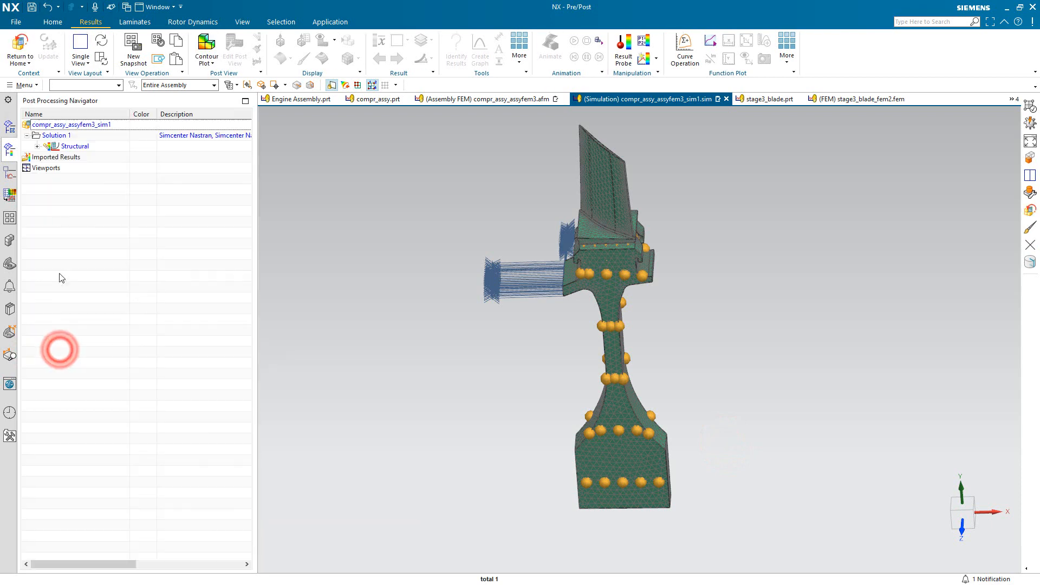
click(37, 146)
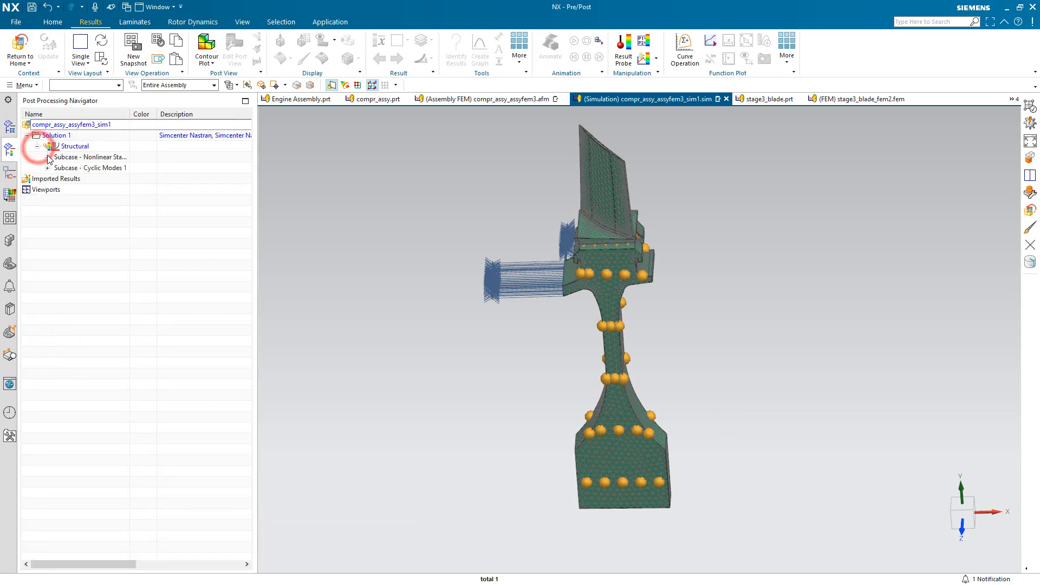
click(47, 157)
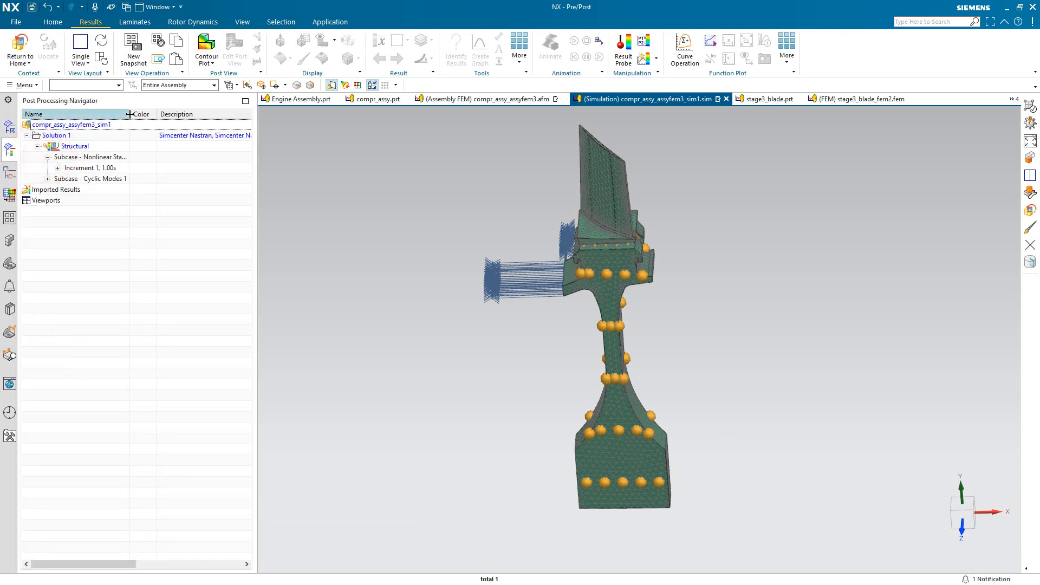
drag(130, 113, 138, 113)
click(58, 168)
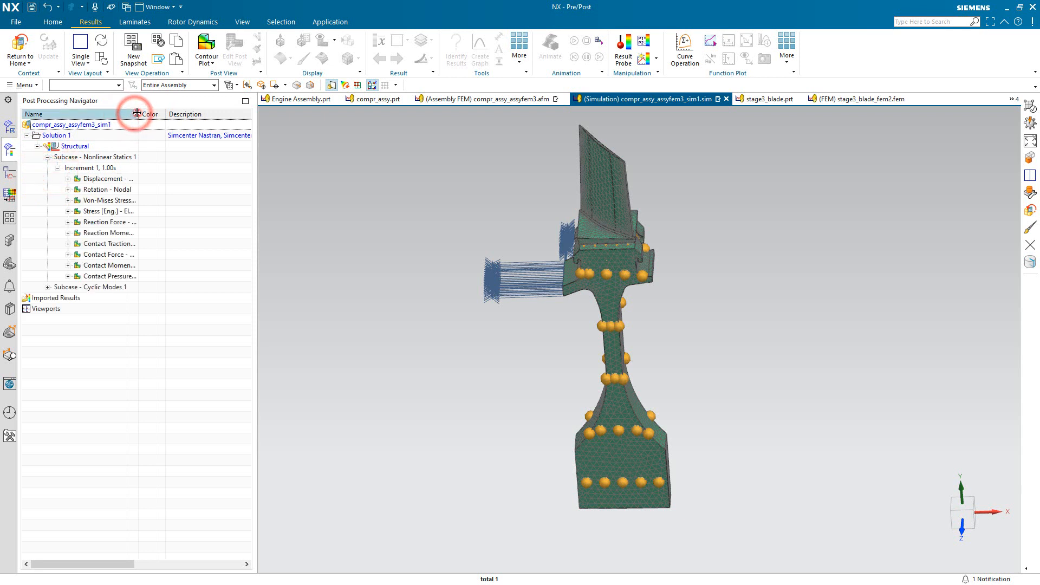
double_click(134, 112)
click(69, 179)
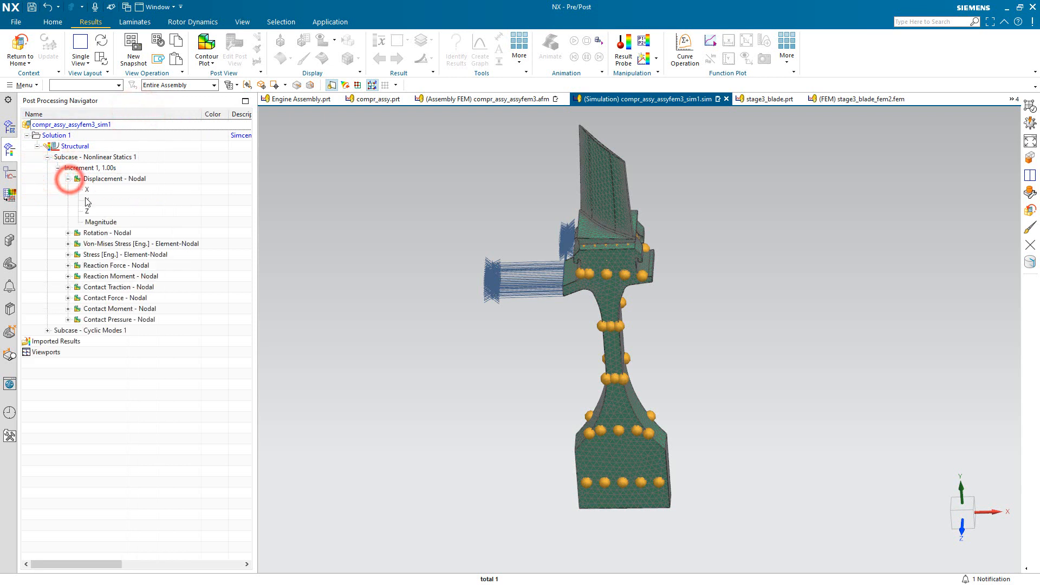
- Plot the nodal displacement magnitude of Nonlinear Statics 1, Increment 1, showing only feature edges on the contour
double_click(93, 218)
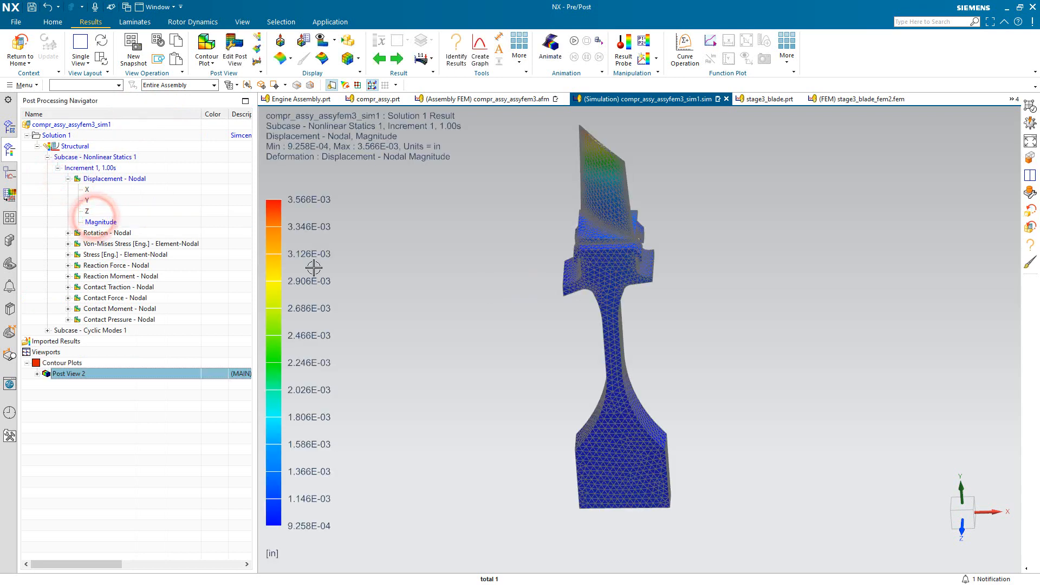
middle_drag(387, 259, 380, 161)
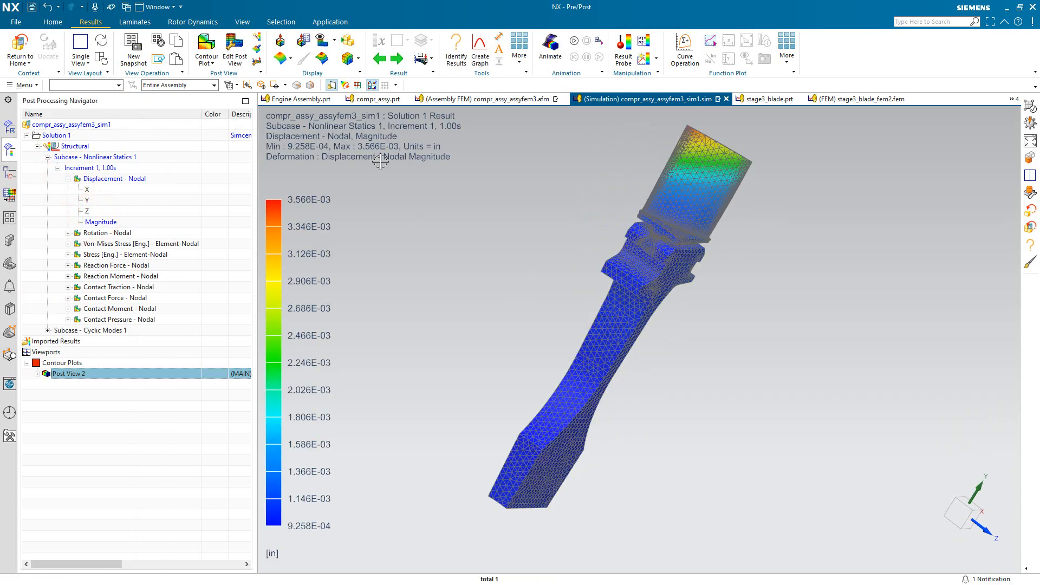
click(357, 59)
click(358, 86)
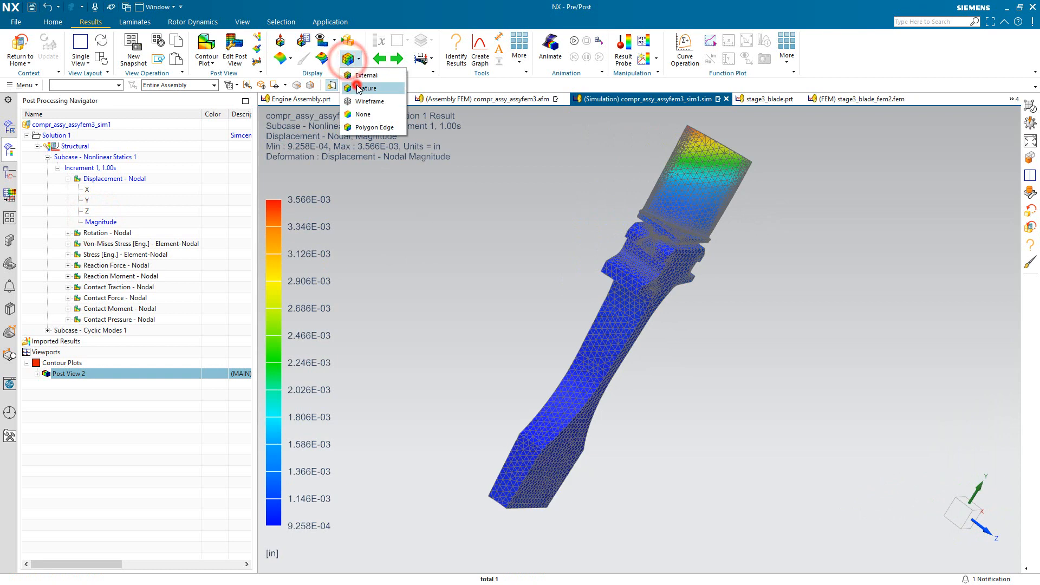
scroll(598, 159, up, 3)
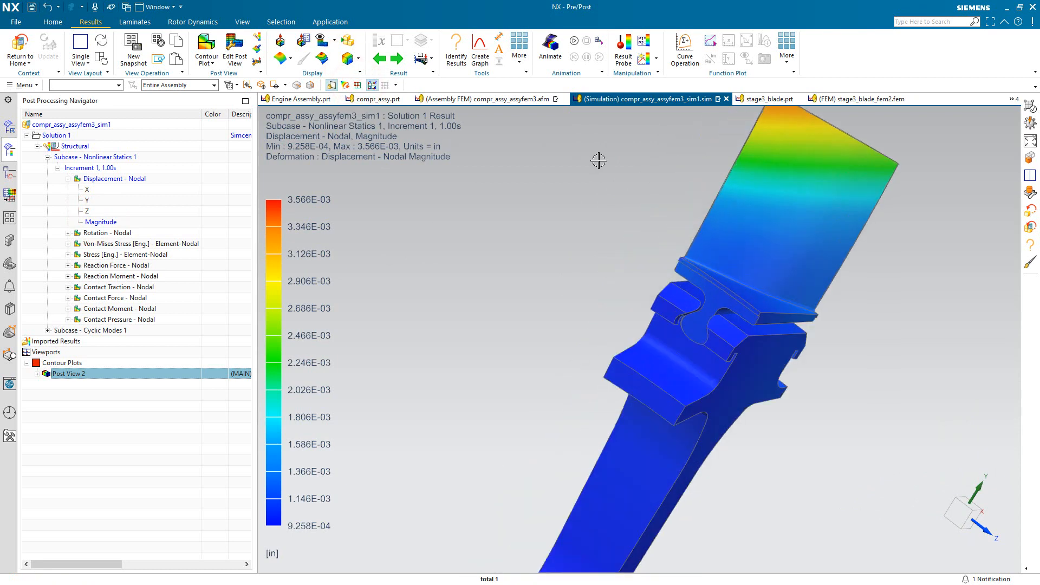
- Plot the nodal contact pressure of Nonlinear Statics 1 and inspect it at the blade-to-disk attachment
double_click(116, 320)
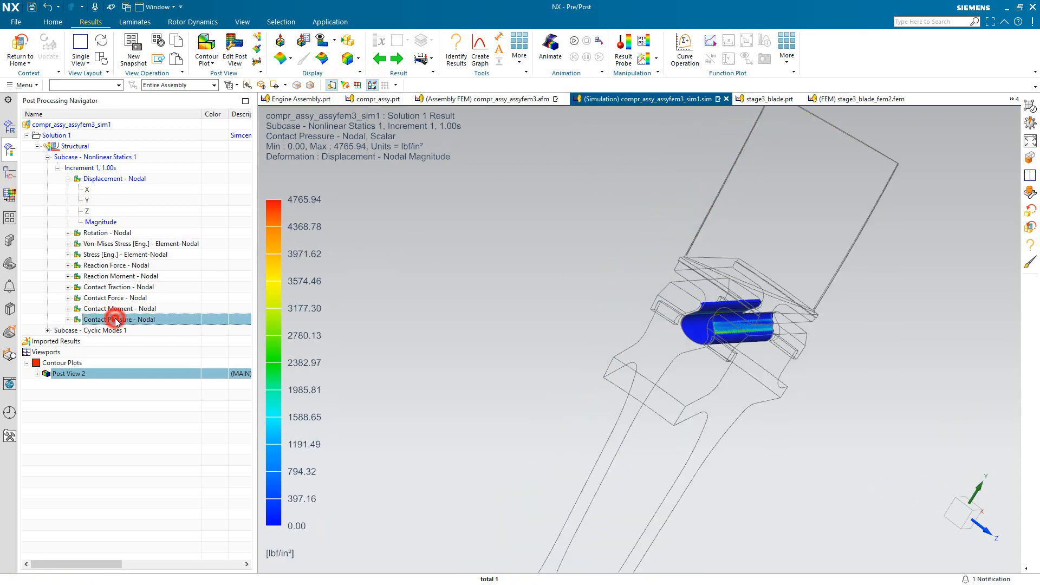
middle_drag(632, 349, 614, 381)
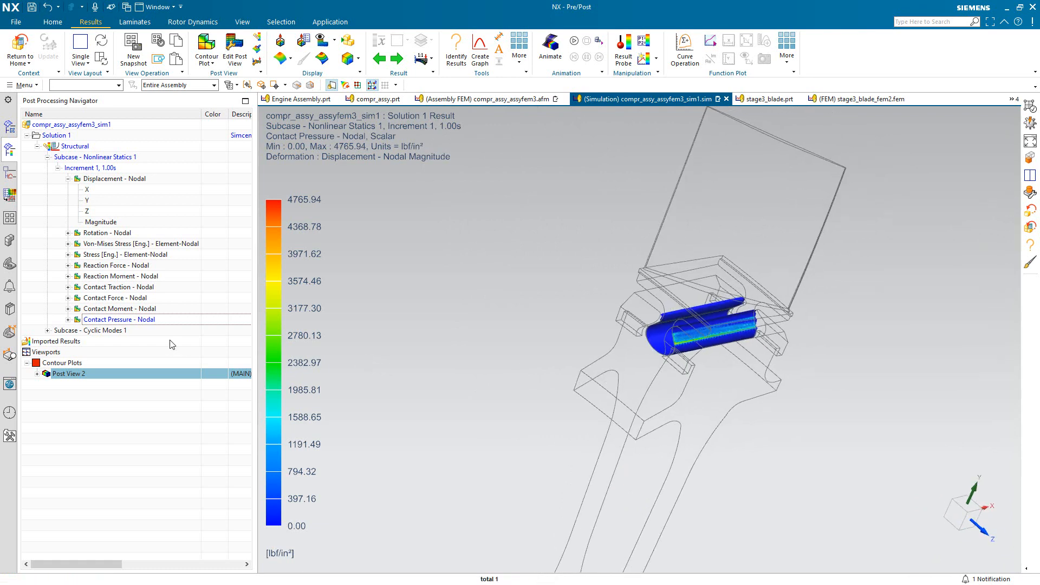
- Plot the nodal displacement of Cyclic Modes 1, Harmonic Index 0, Frequency 1, with deformation scaled to 10% of the model
click(48, 330)
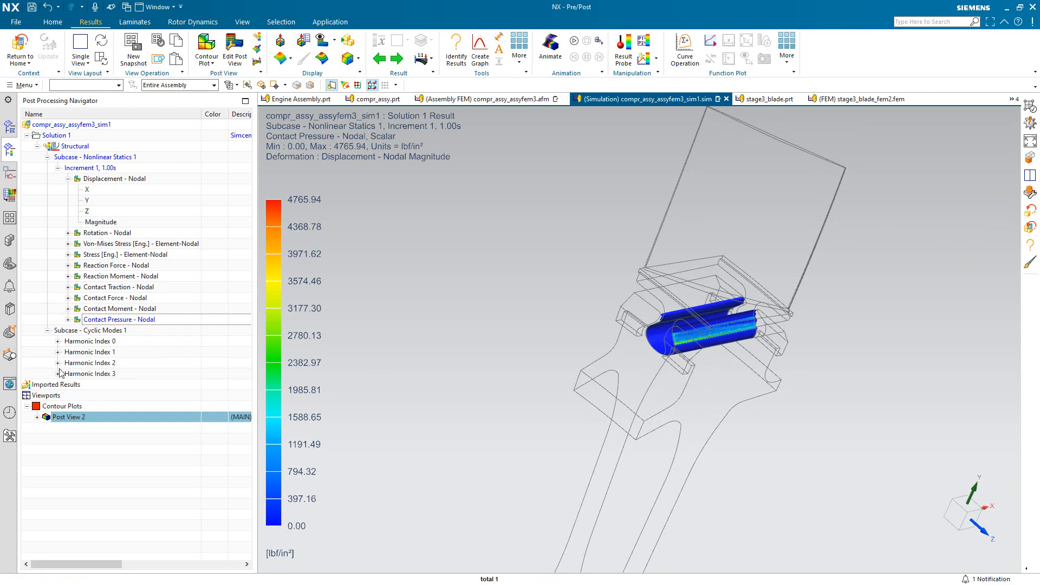
click(58, 342)
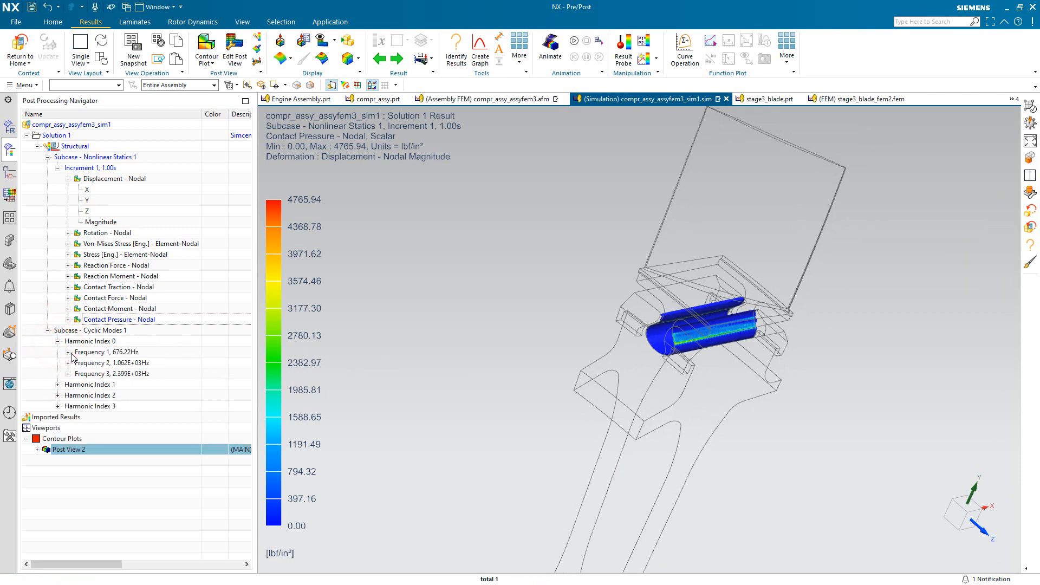
click(69, 352)
double_click(117, 363)
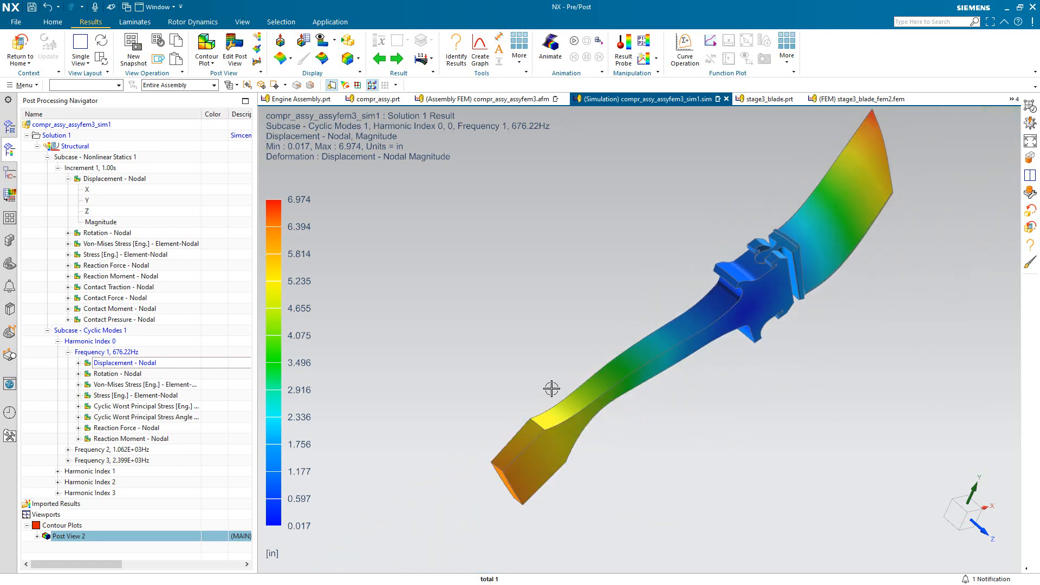
click(424, 61)
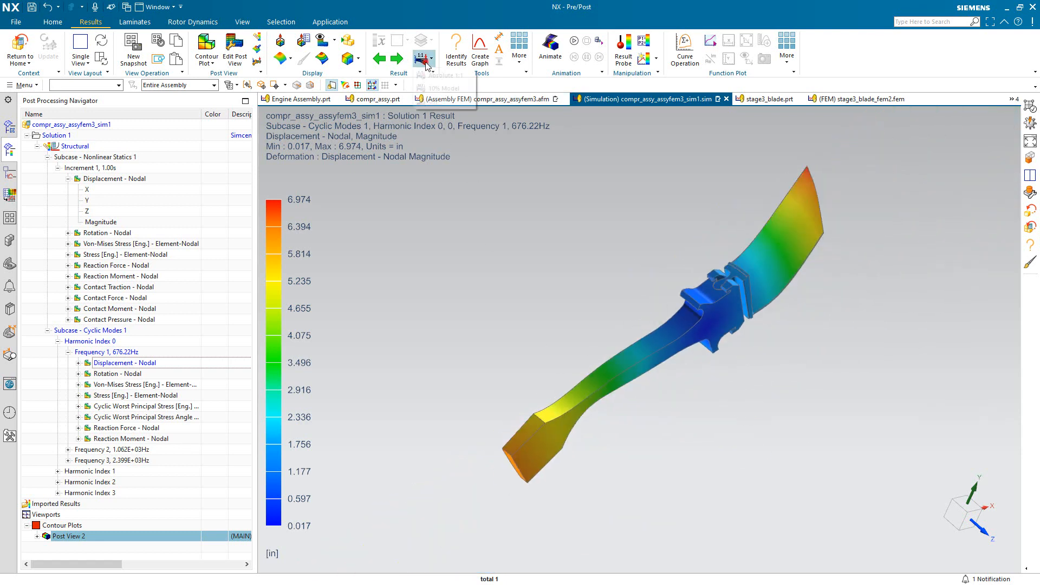
click(436, 88)
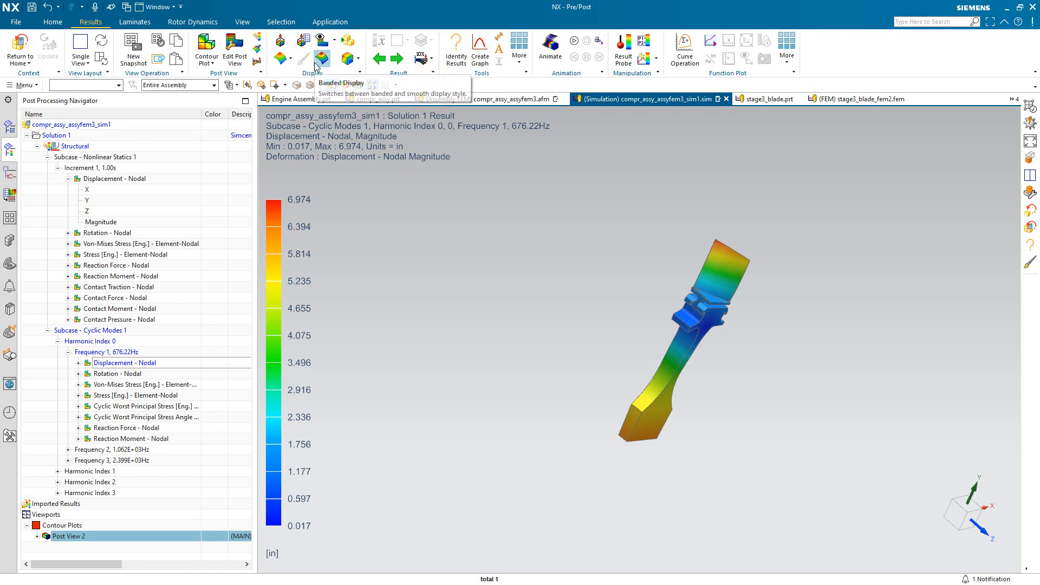
- Edit the post view's symmetric result options to display all sectors of the cyclic model
click(235, 52)
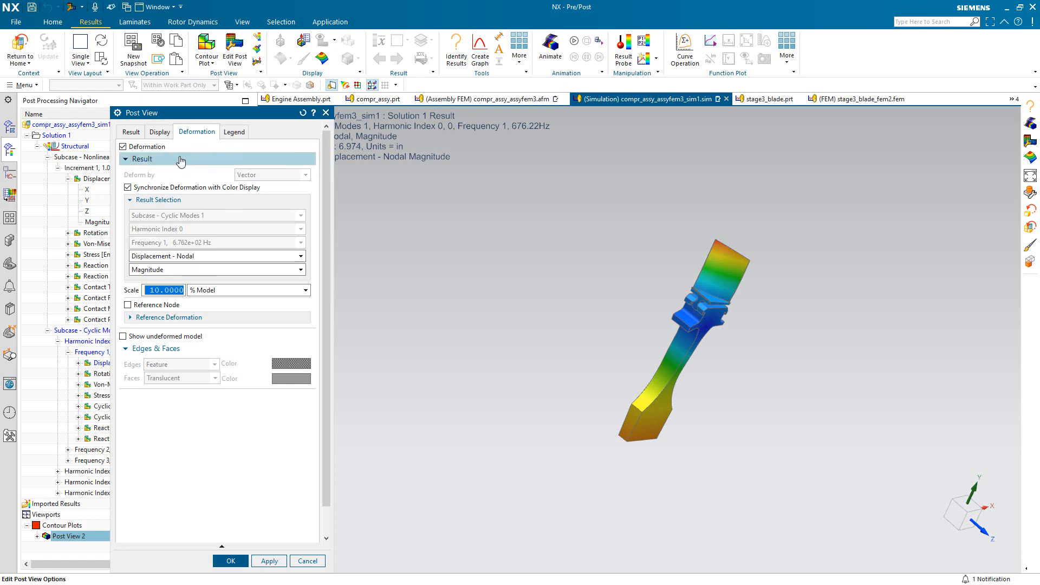
click(130, 132)
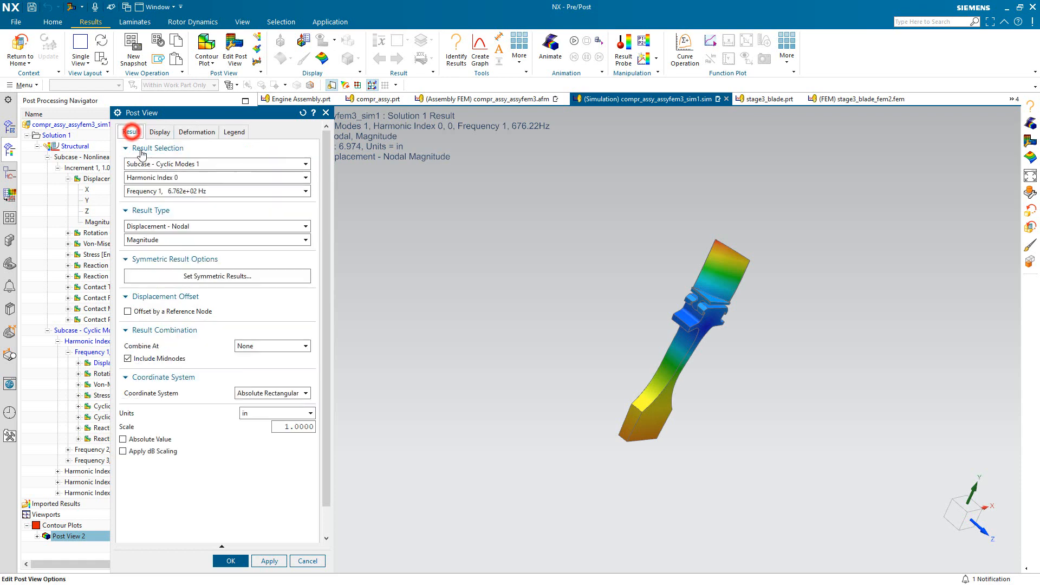
click(196, 275)
click(226, 144)
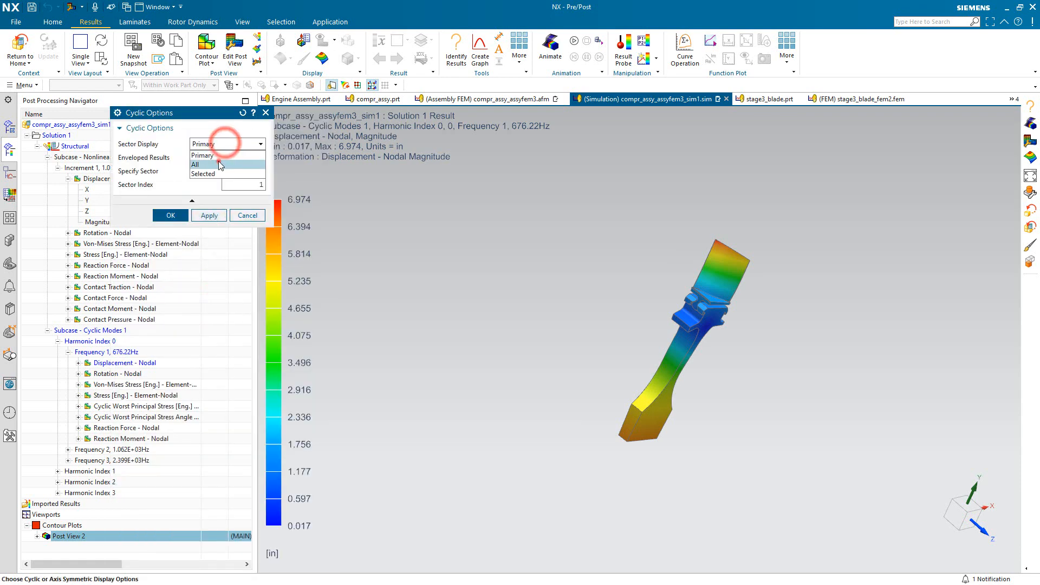
click(220, 159)
click(170, 174)
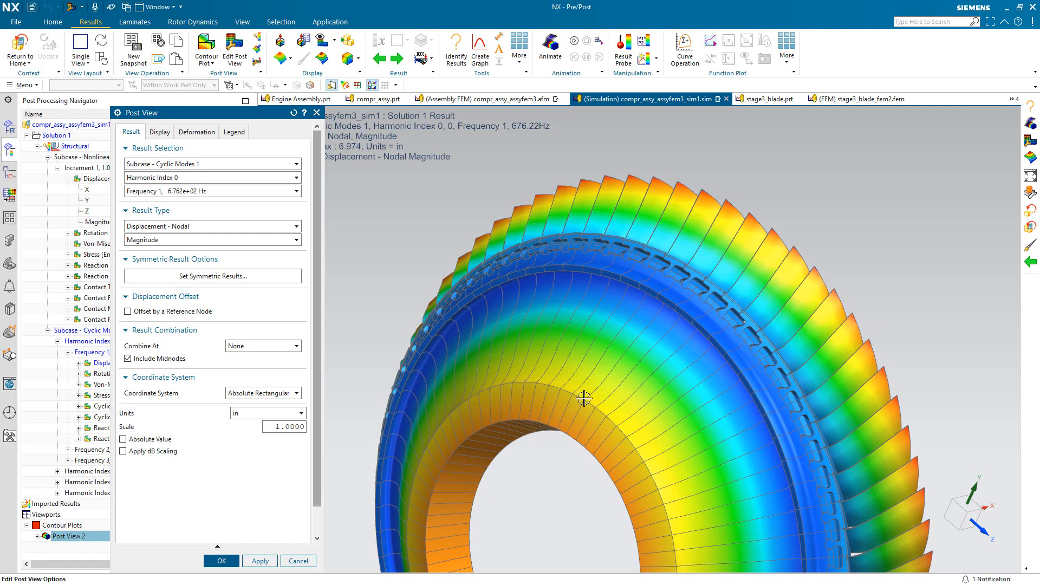
- Fit the full bladed disk in the view and plot its displacement for Harmonic Index 1, Frequency 1
middle_drag(584, 398, 532, 253)
right_click(464, 187)
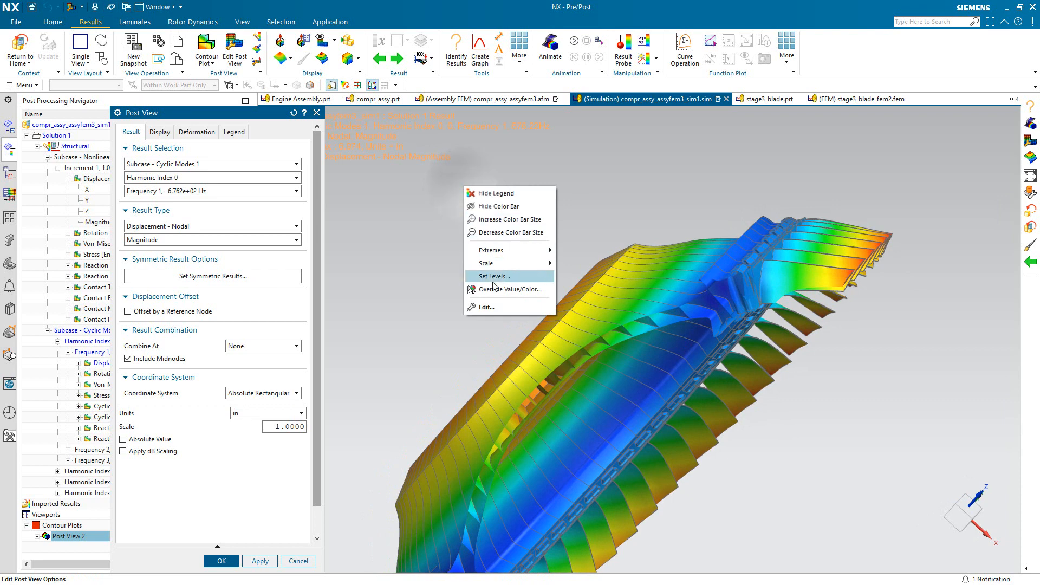
right_click(415, 245)
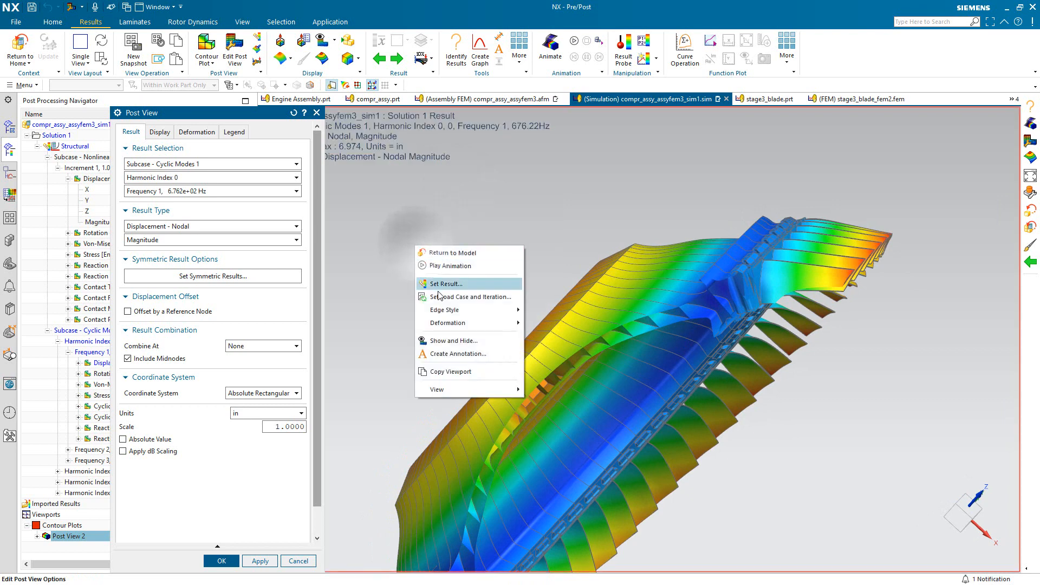
mouse_move(507, 390)
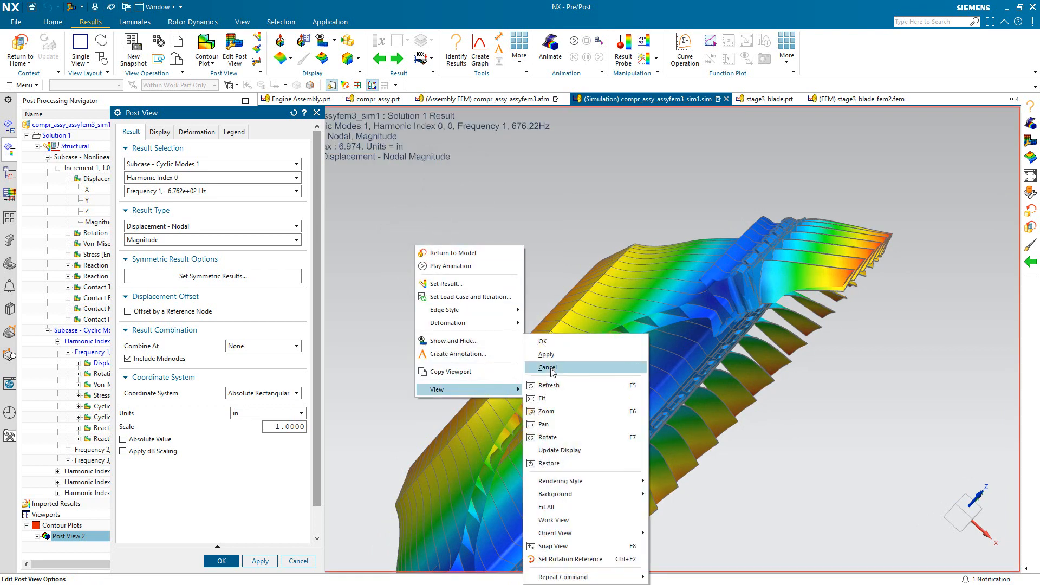
click(558, 397)
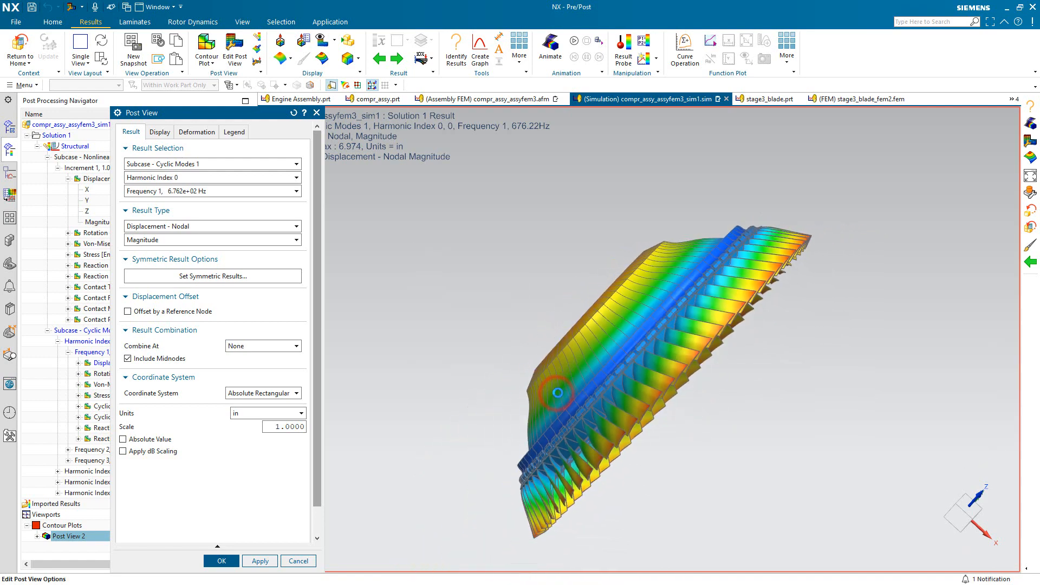
middle_drag(537, 325, 523, 343)
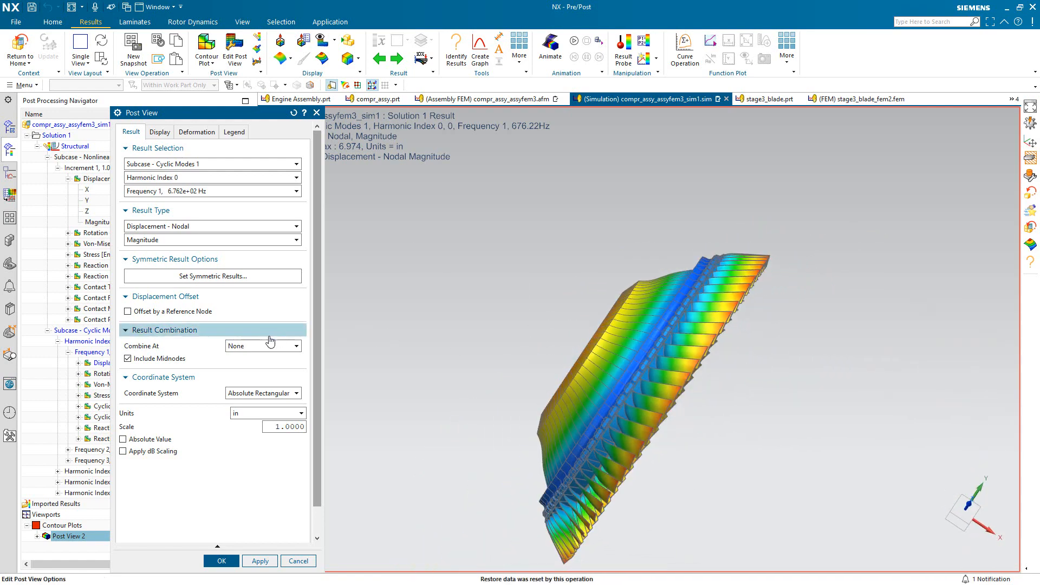
click(233, 178)
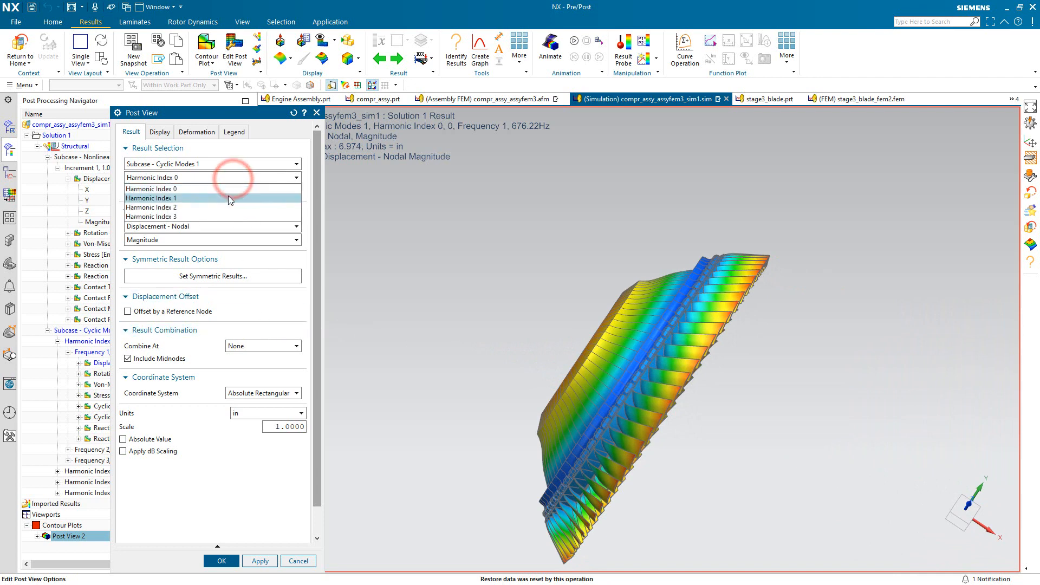
click(229, 198)
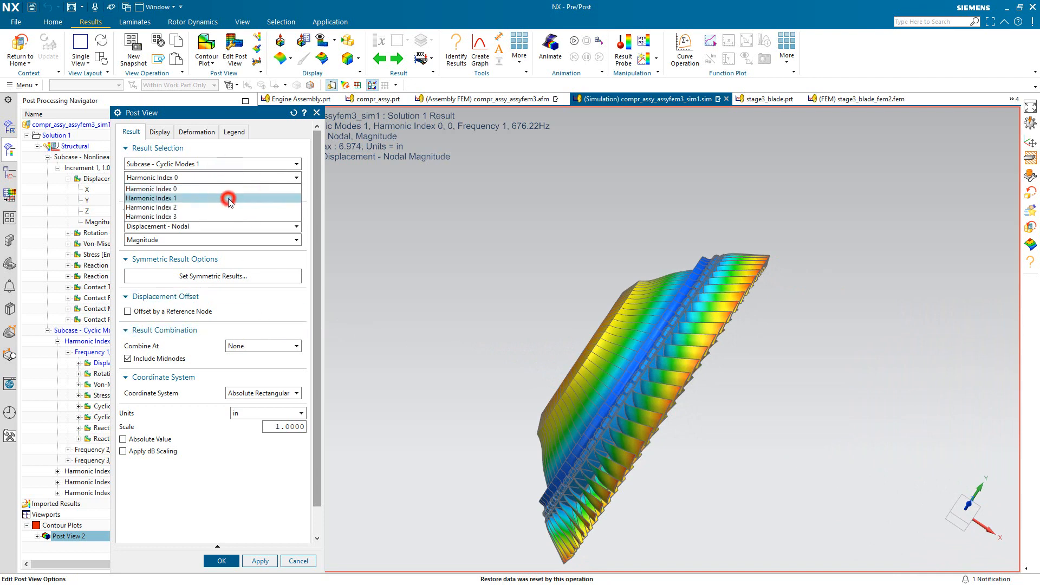
click(260, 561)
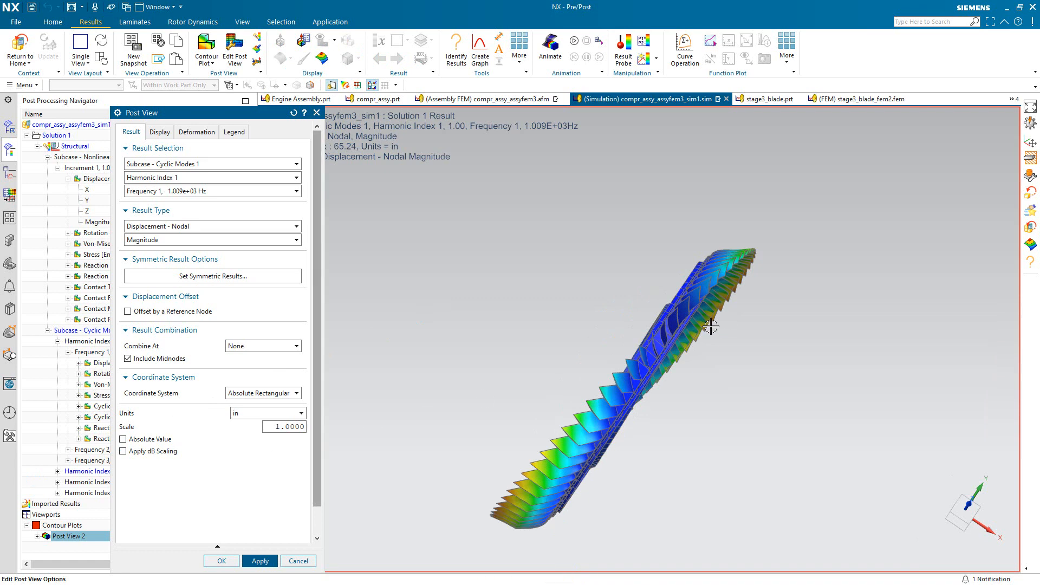
- Check the frequencies available for Harmonic Index 1 and plot the displacement for Harmonic Index 3, Frequency 1
middle_drag(697, 334, 705, 370)
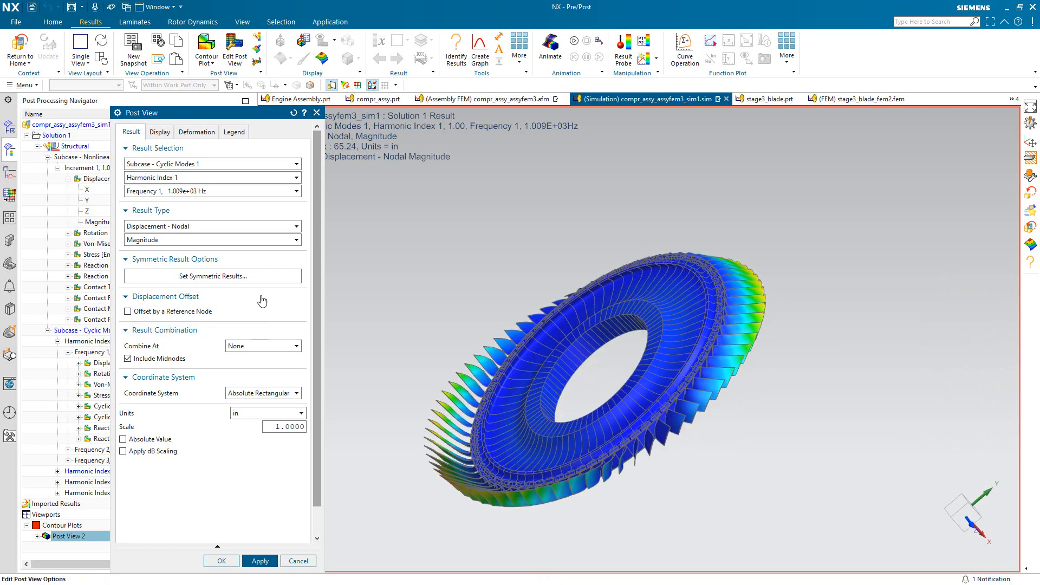
click(245, 192)
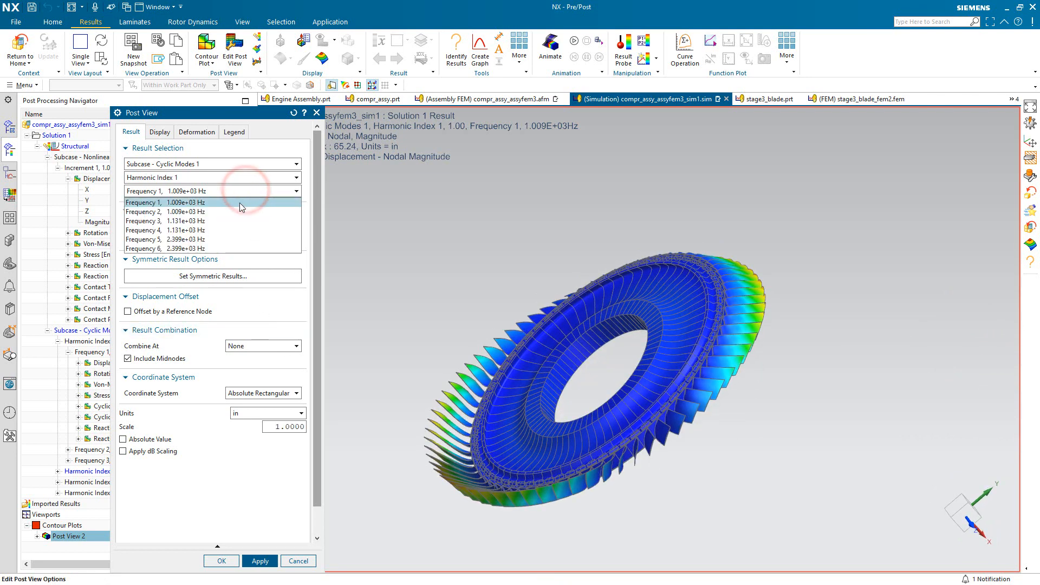
click(238, 193)
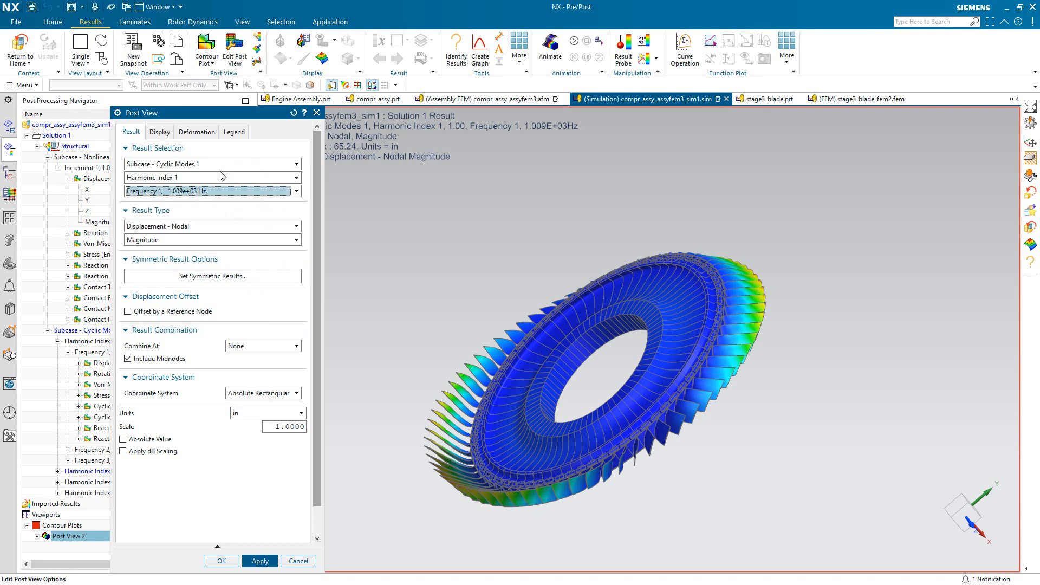
click(220, 177)
click(215, 216)
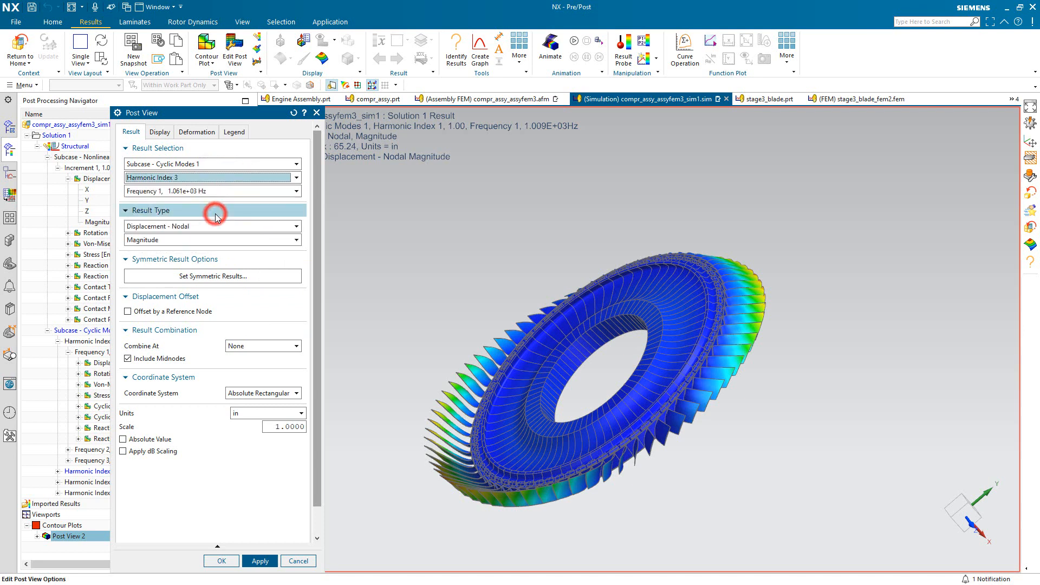
click(229, 560)
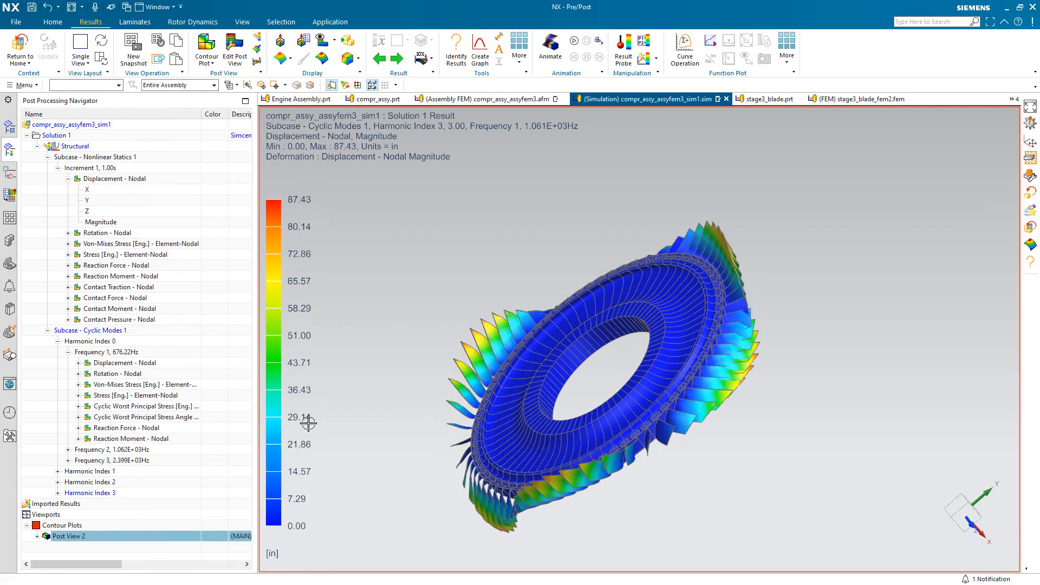
- Set the Harmonic Index 3 result animation style to Modal, close the animation settings and return from post-processing to the simulation model
middle_drag(424, 372, 471, 360)
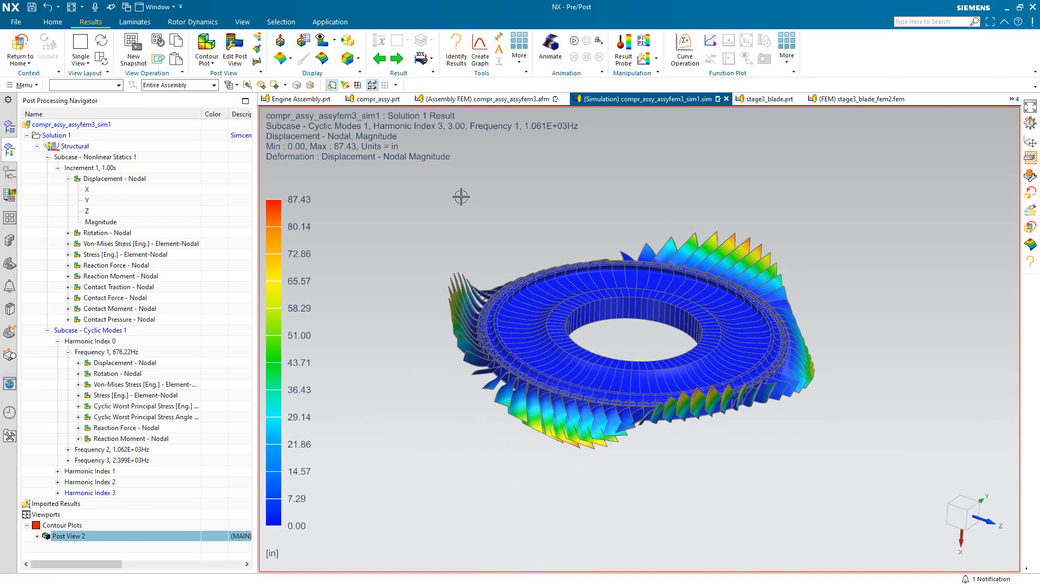
click(550, 48)
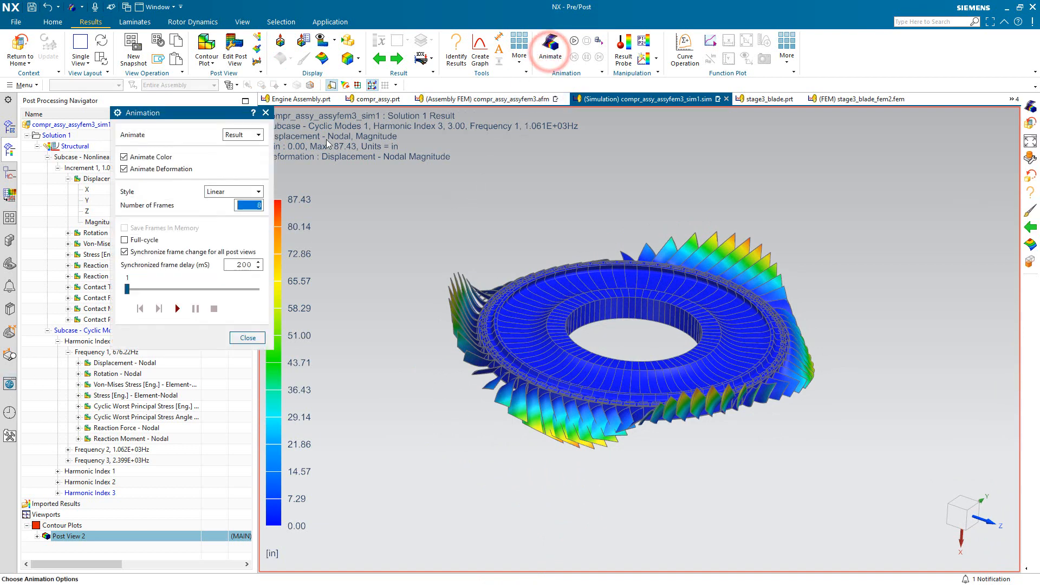
click(235, 193)
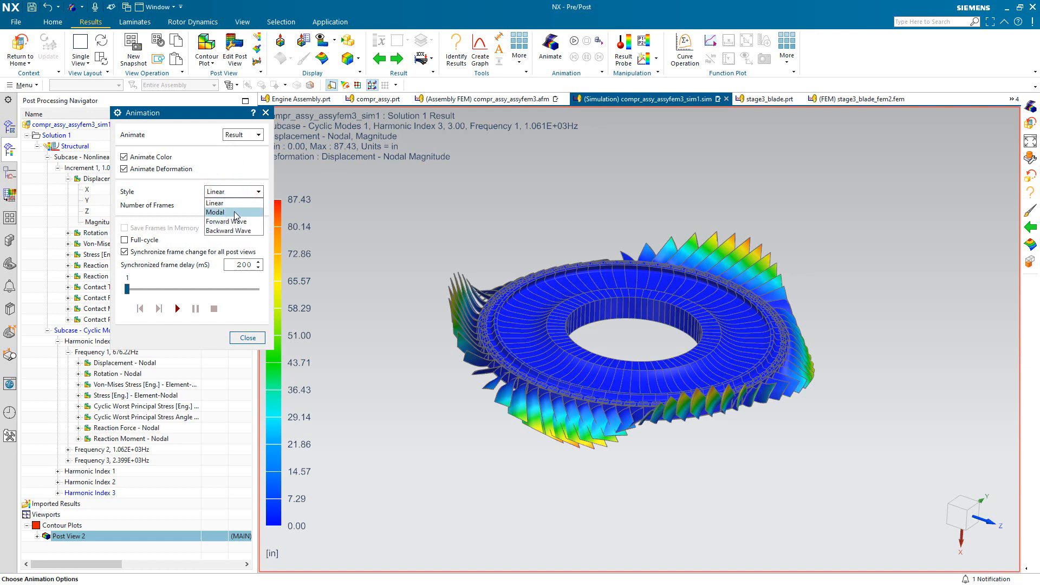
click(234, 213)
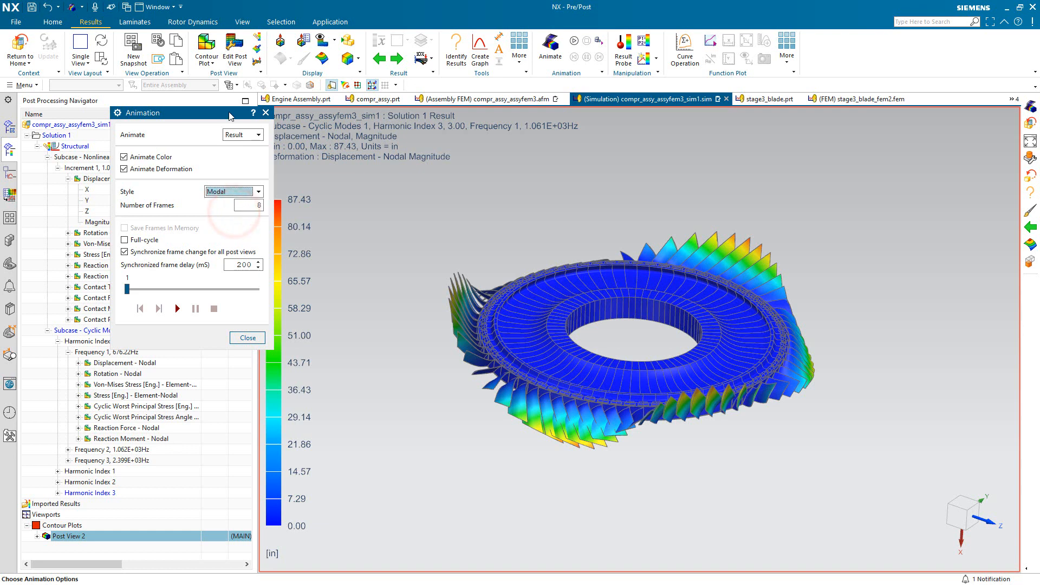
drag(226, 118, 225, 105)
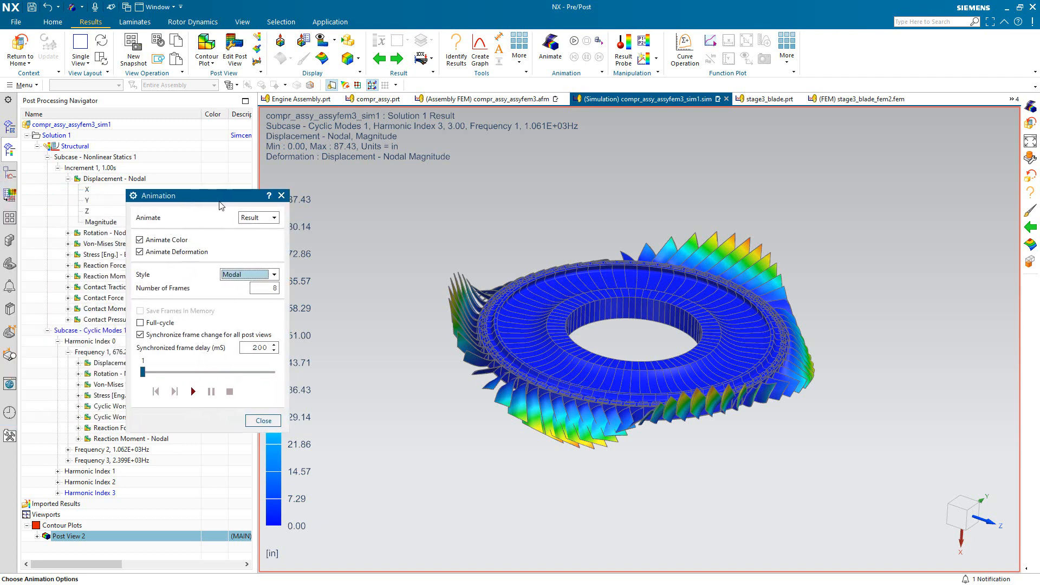
click(273, 426)
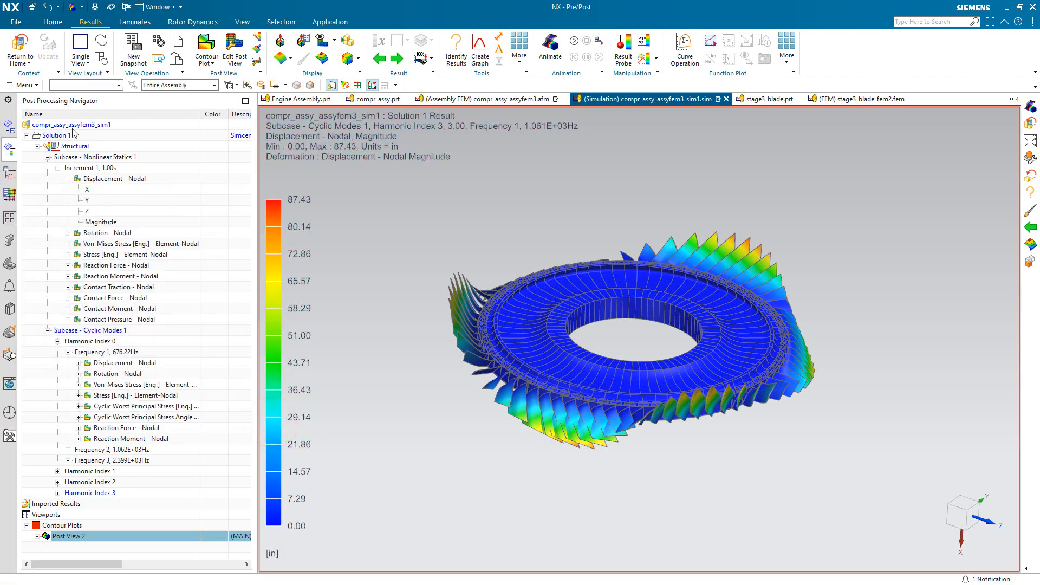
click(21, 48)
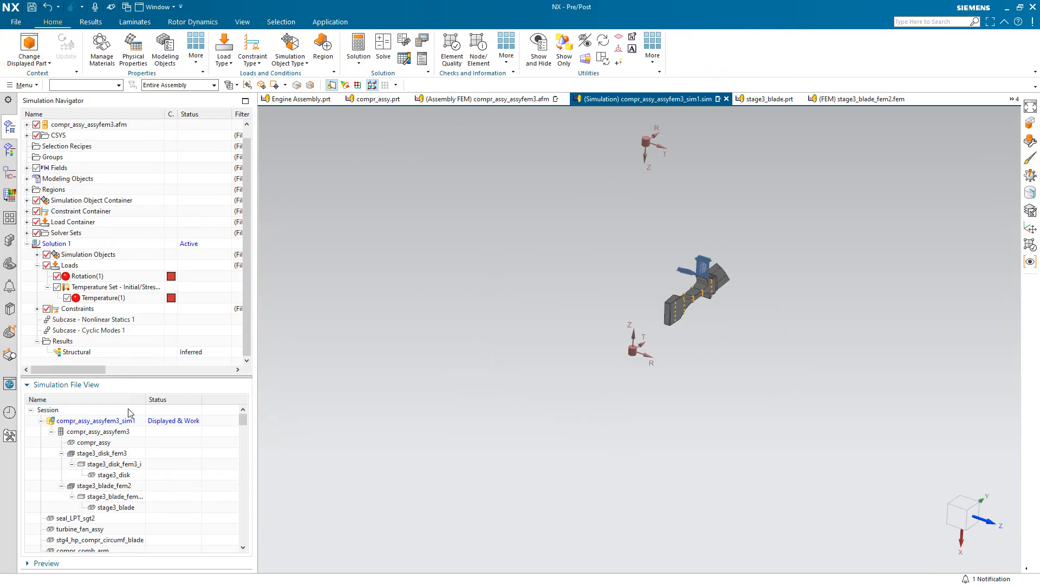
- Open the stage3_blade part and enlarge the radius of the edge blend where the airfoil meets the platform
double_click(116, 509)
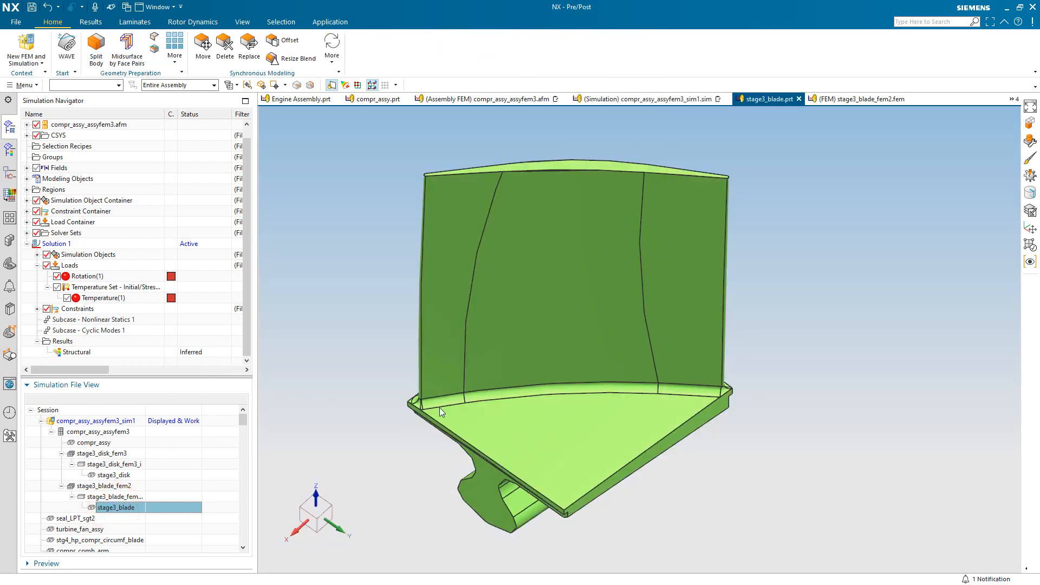
click(457, 398)
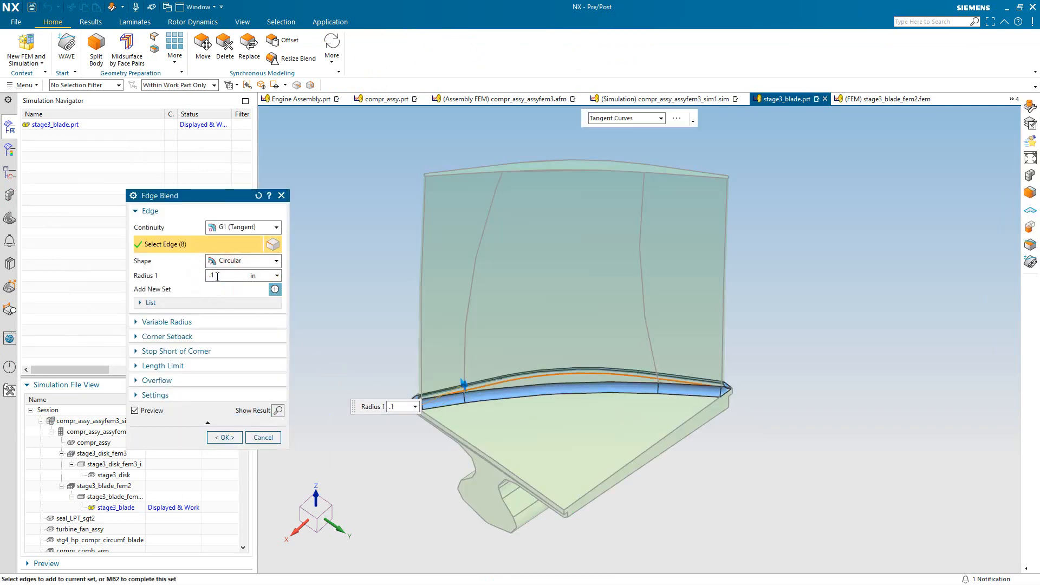
click(225, 438)
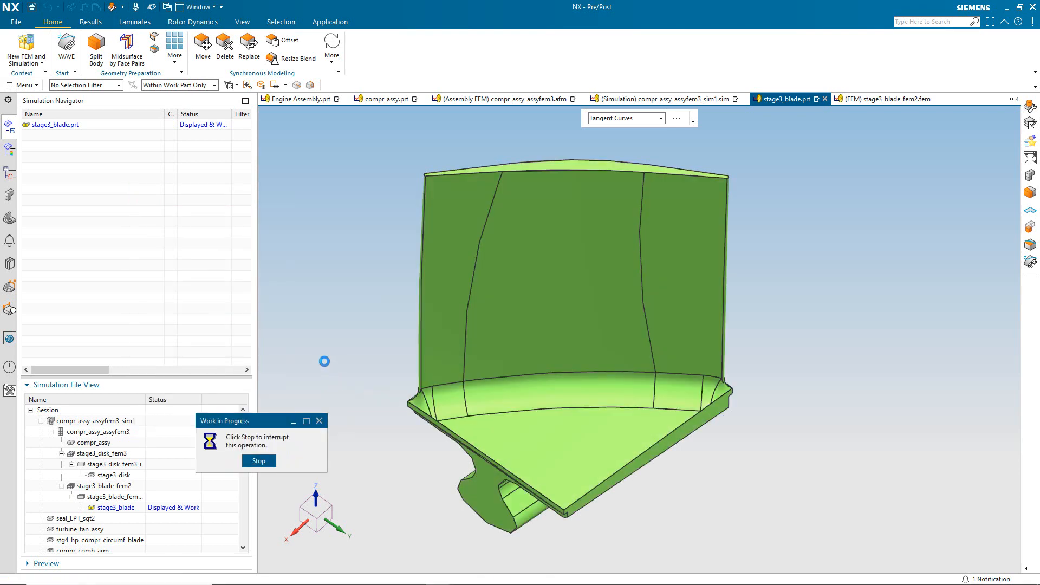
- Open stage3_blade_fem2, dismiss the polygon body update log and update the mesh to the modified root blend
double_click(119, 486)
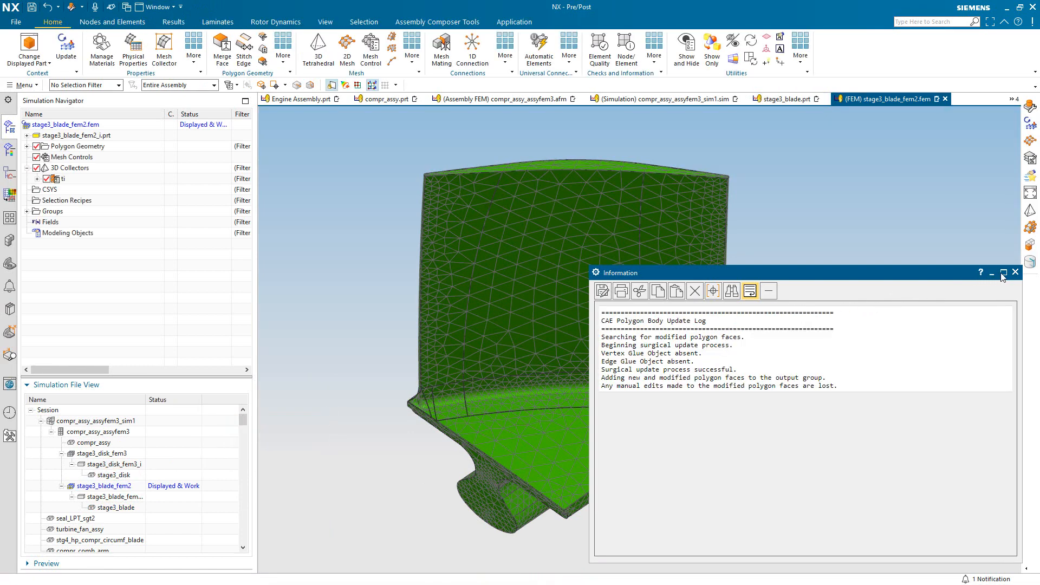
click(1016, 273)
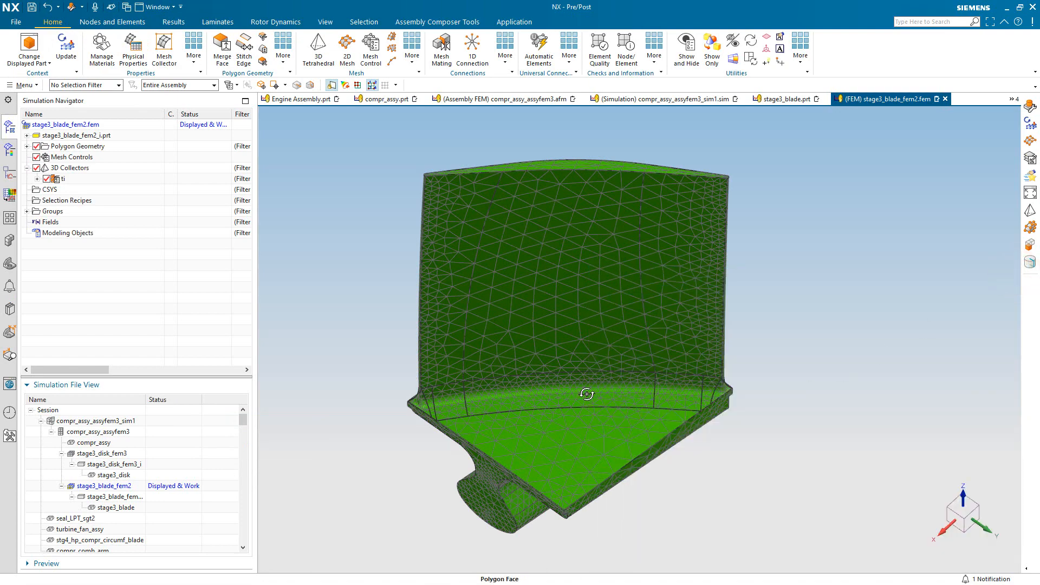
middle_drag(587, 394, 637, 395)
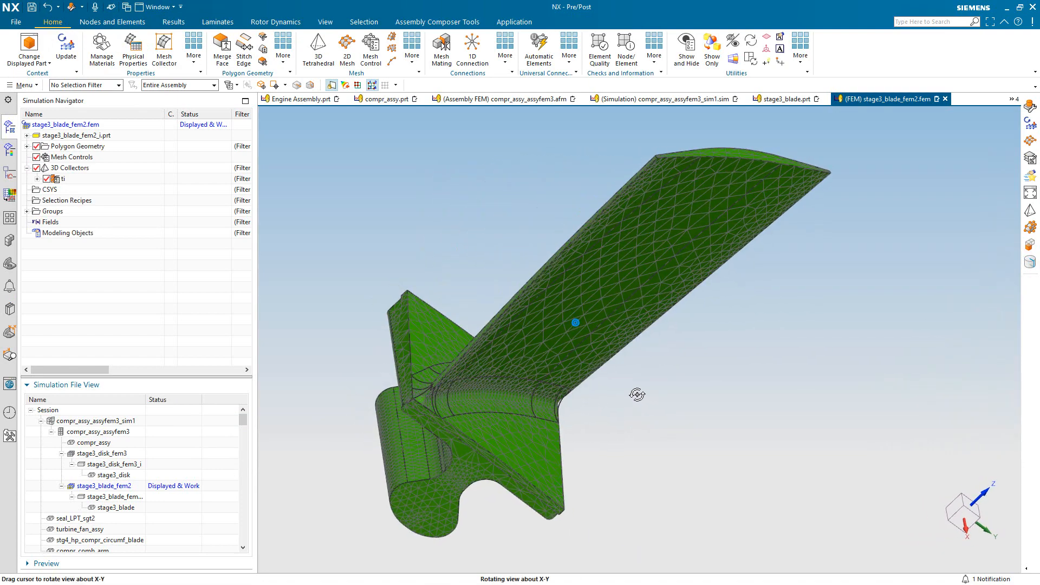
scroll(420, 379, up, 3)
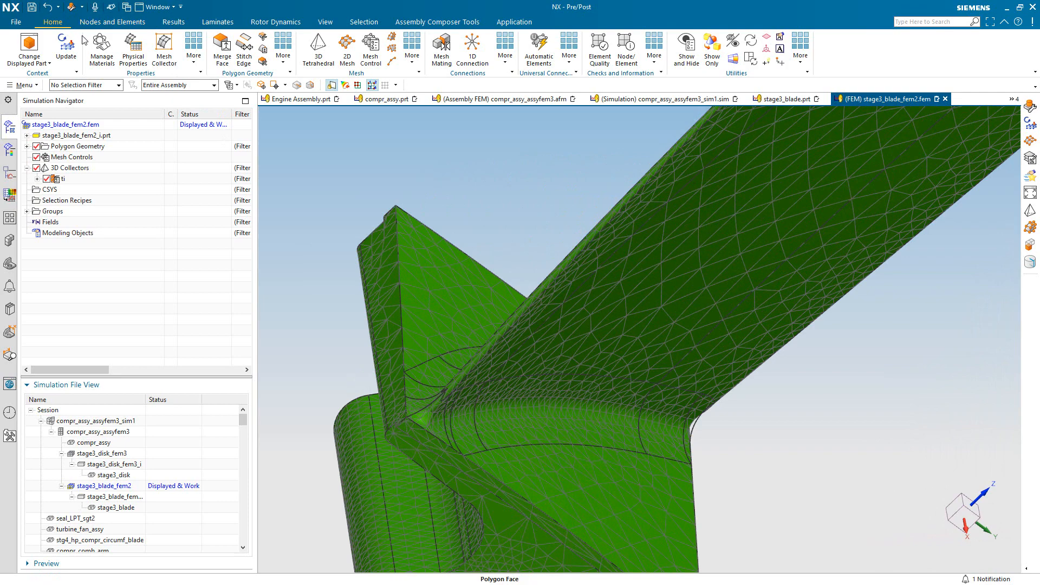
click(66, 43)
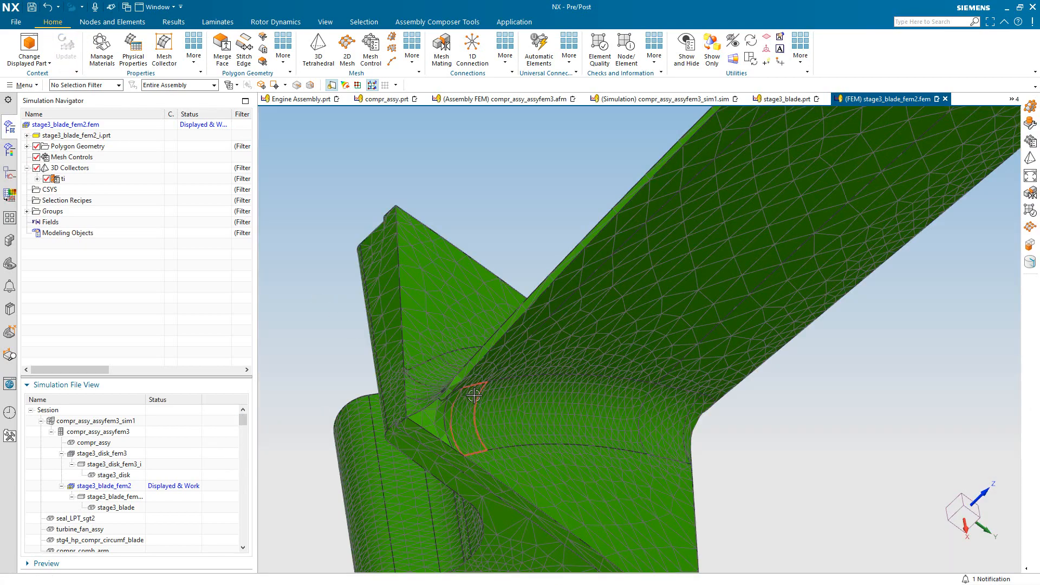
mouse_move(474, 395)
middle_down()
mouse_move(441, 381)
mouse_move(463, 395)
middle_up()
scroll(464, 394, down, 5)
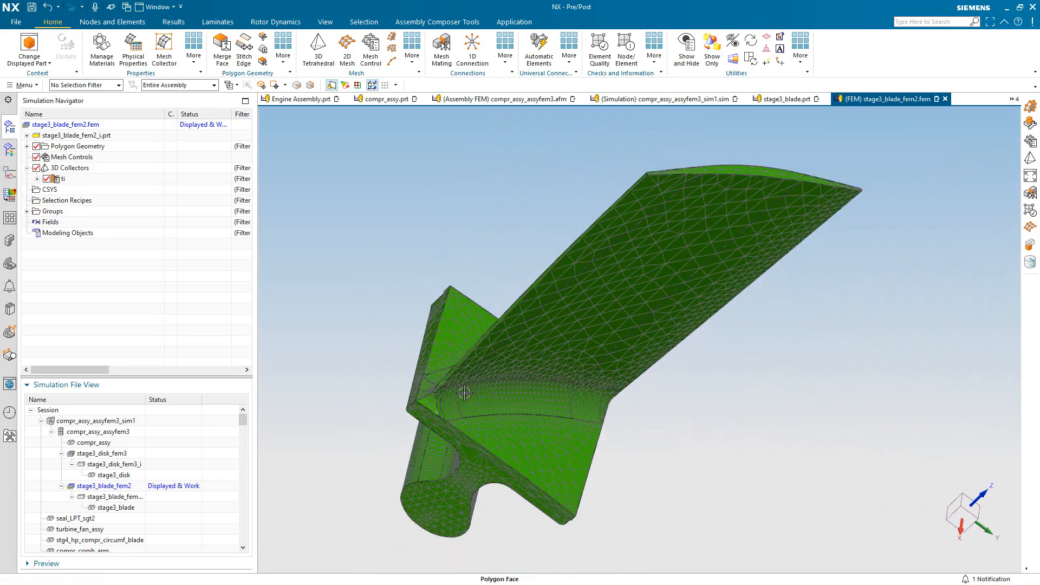
- Display the compr_assy_assyfem3 assembly FEM and automatically resolve its node and element labels with the Assembly Label Manager
double_click(101, 432)
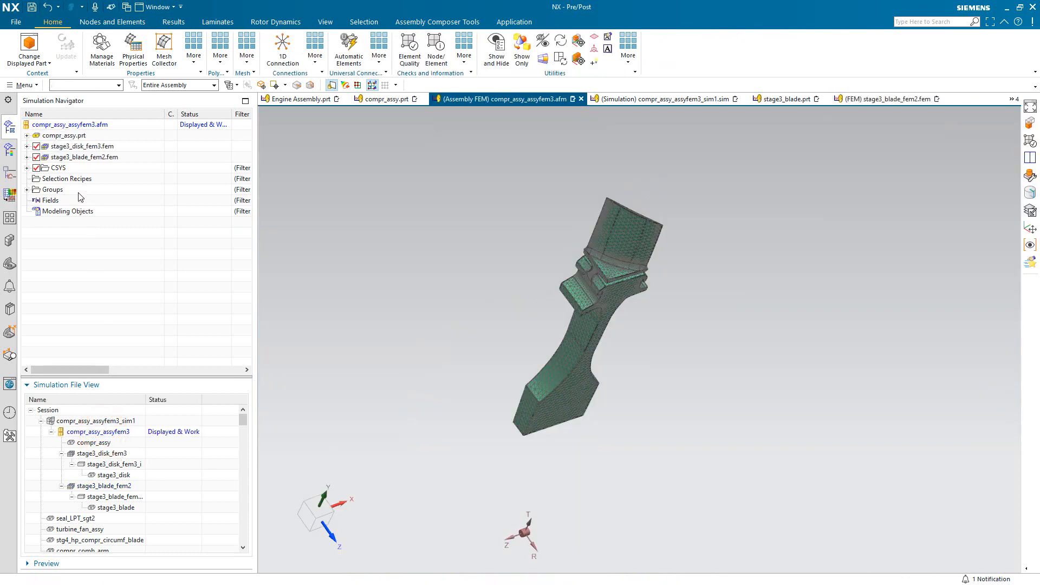
right_click(60, 125)
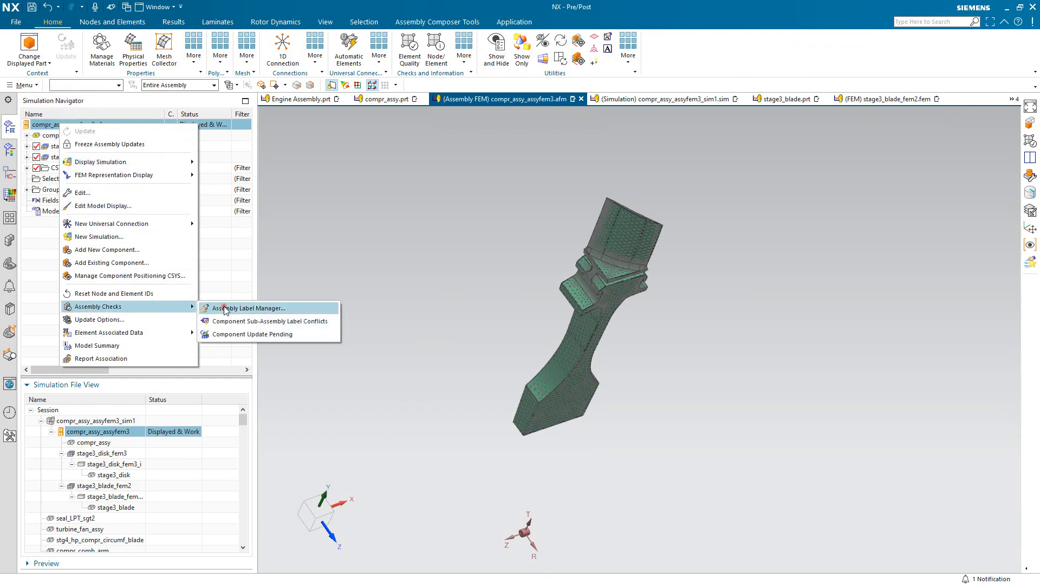
click(225, 308)
click(361, 336)
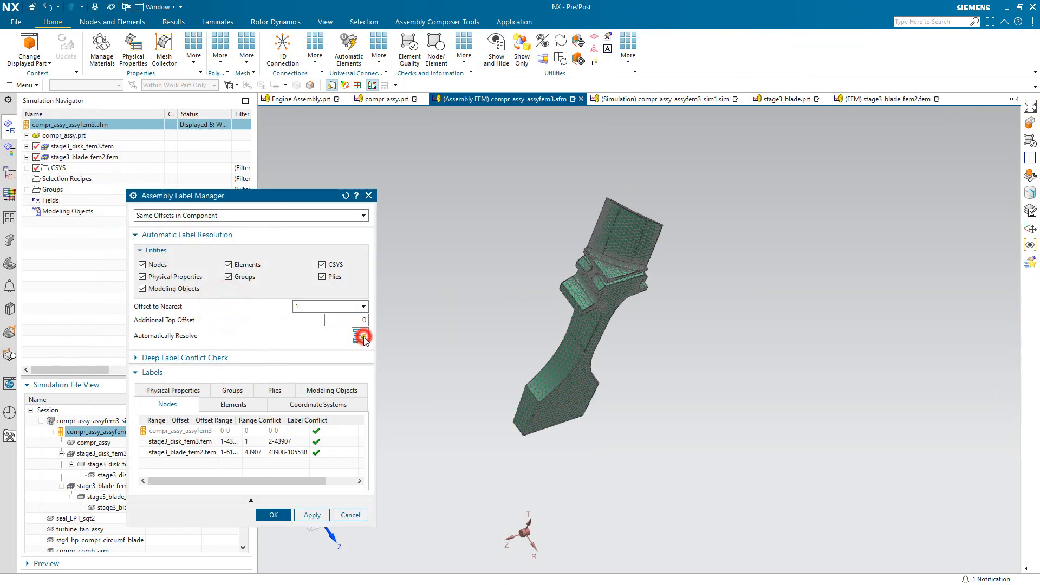
click(276, 514)
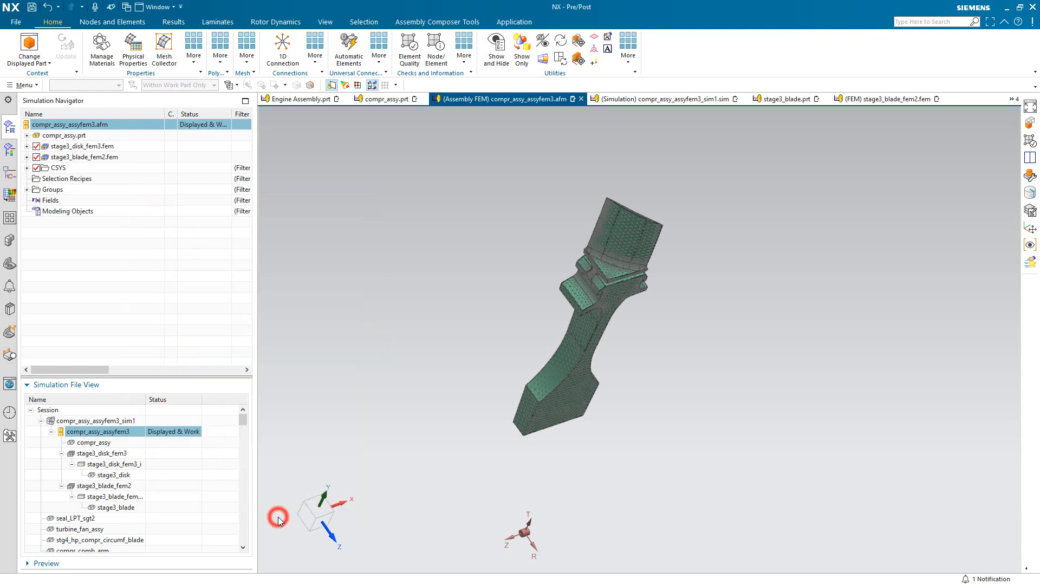
- Return to the compr_assy_assyfem3_sim1 simulation, clone Solution 1 and rename the copy s2
double_click(103, 421)
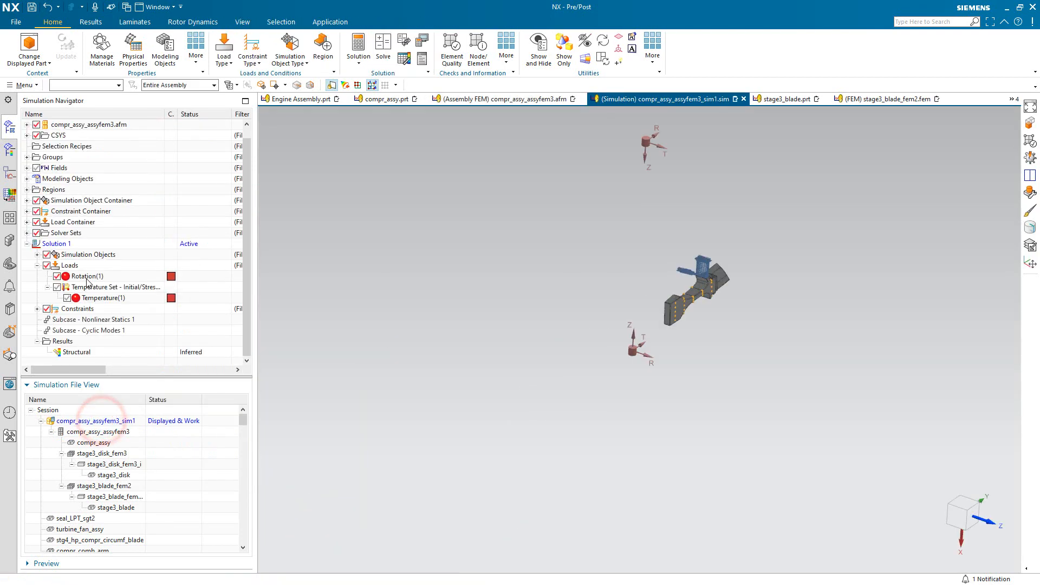
right_click(61, 244)
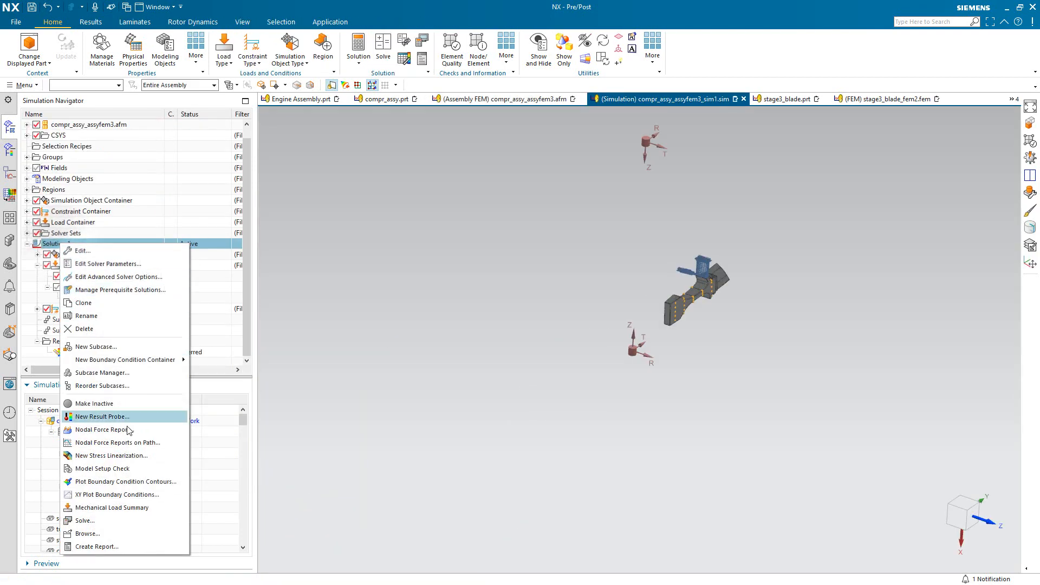
click(125, 304)
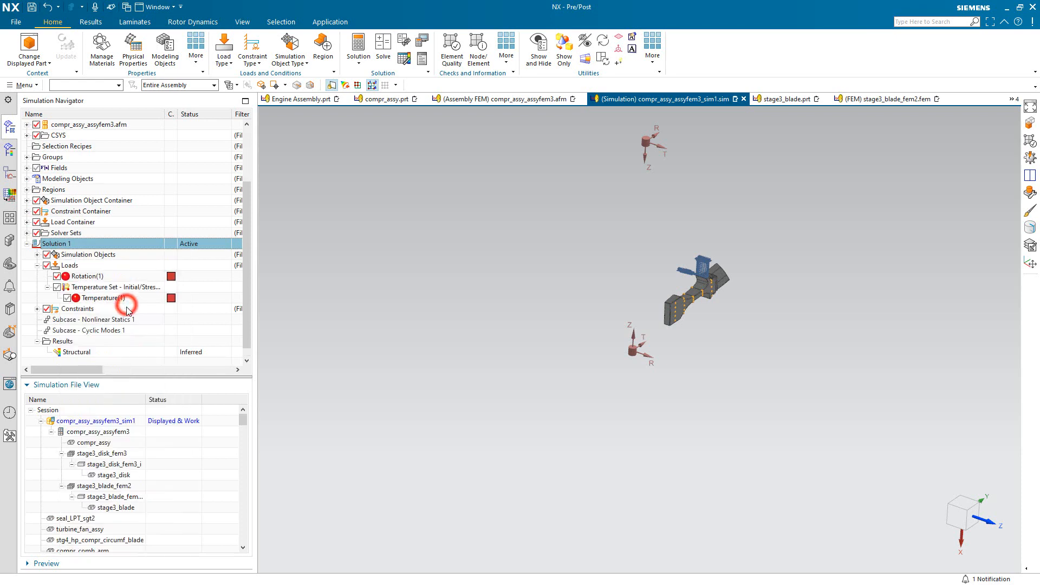
right_click(79, 301)
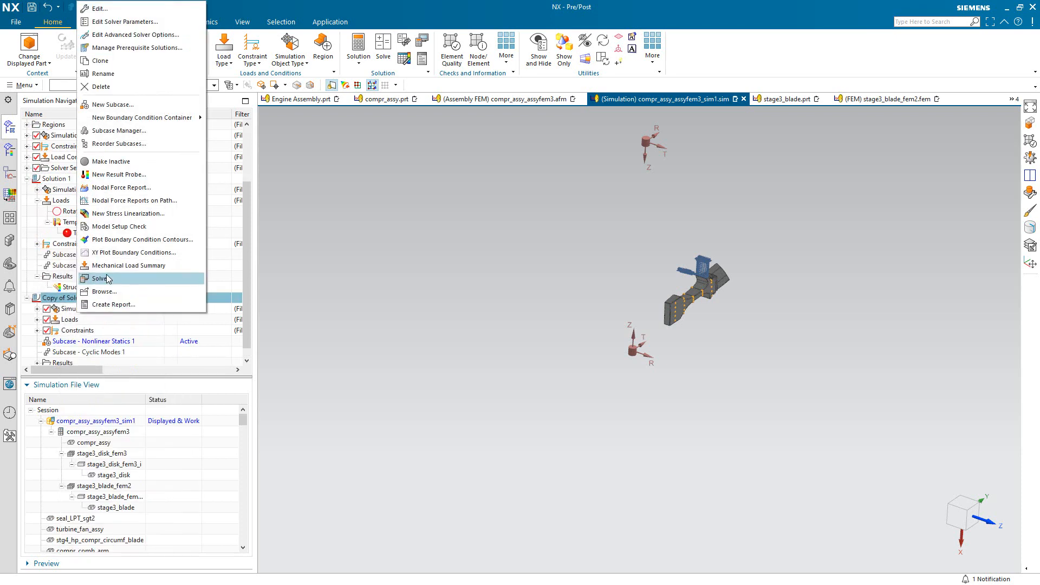
click(114, 74)
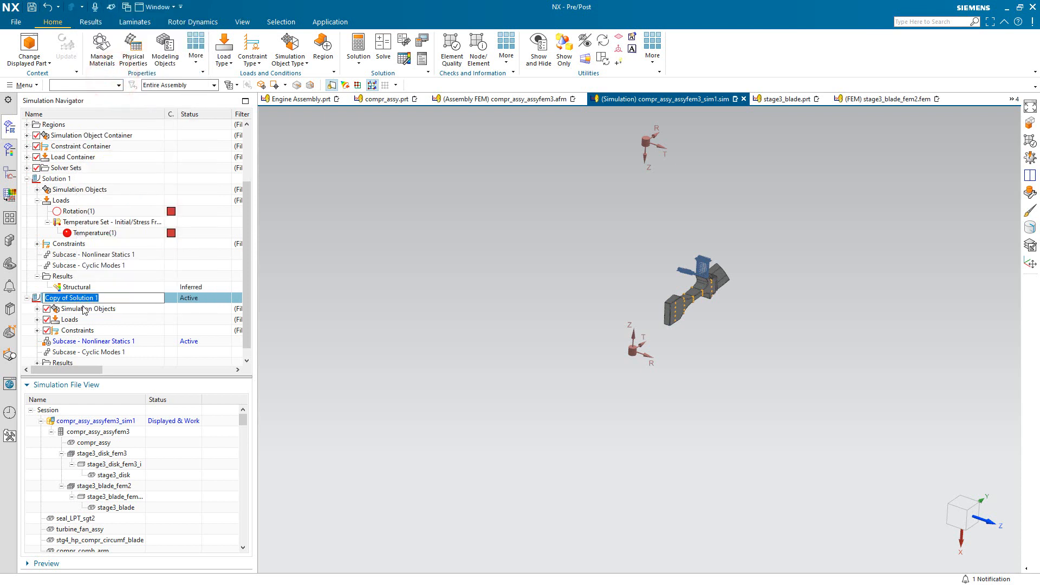
key(Return)
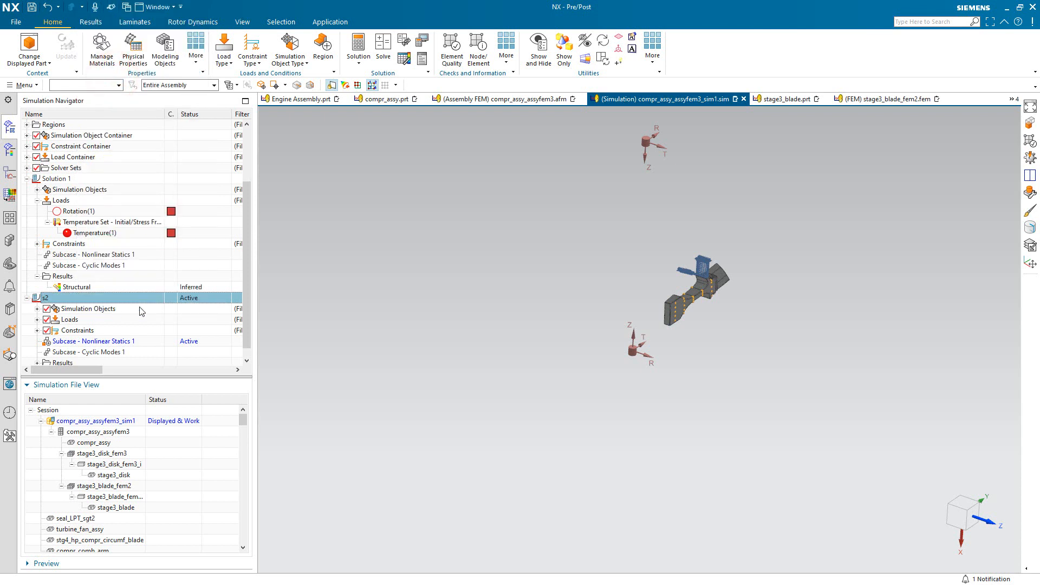
- Delete the Cyclic Modes 1 subcase from solution s2
drag(246, 303, 246, 311)
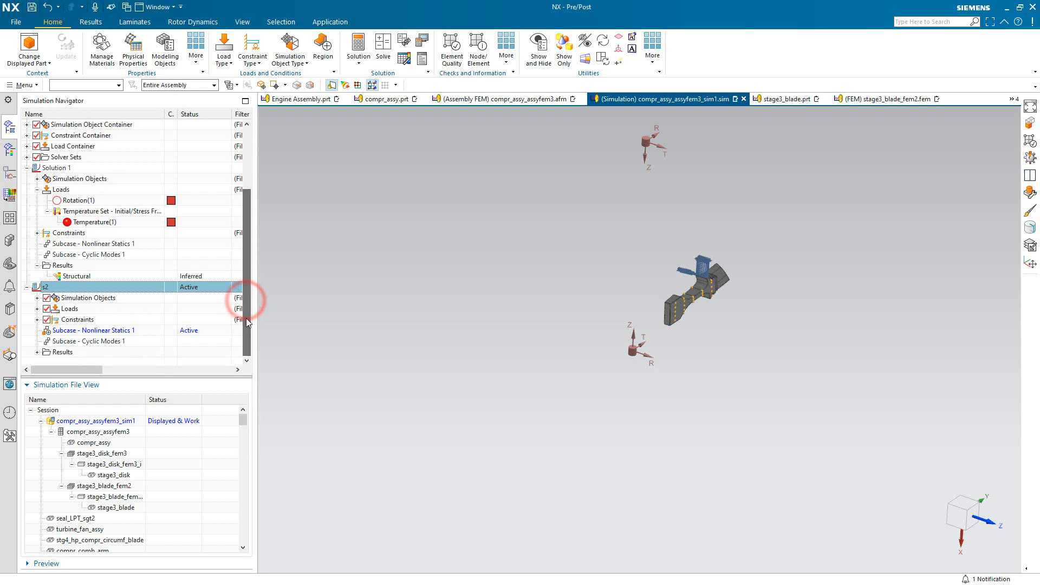
right_click(58, 342)
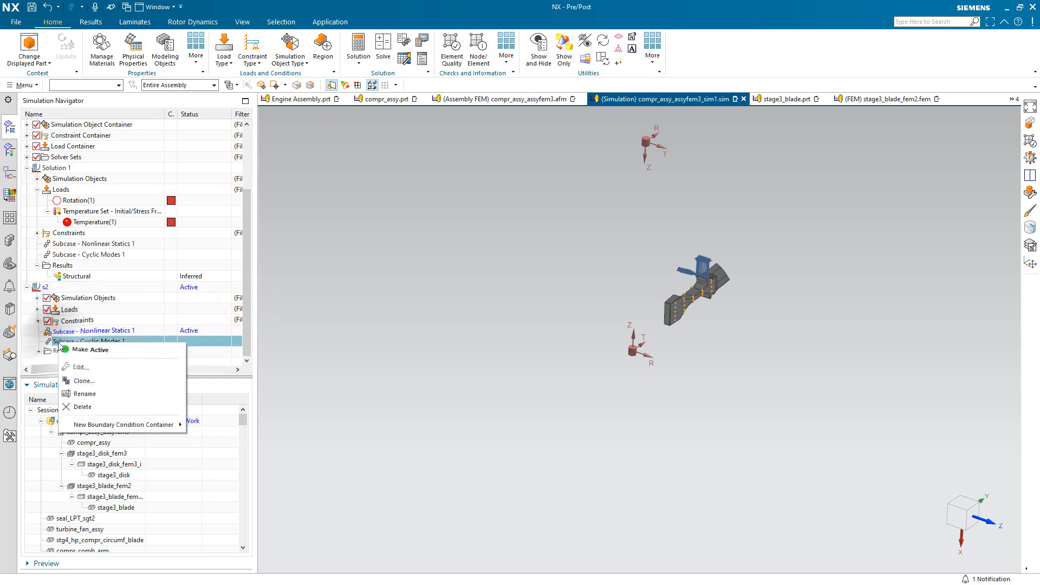
click(98, 407)
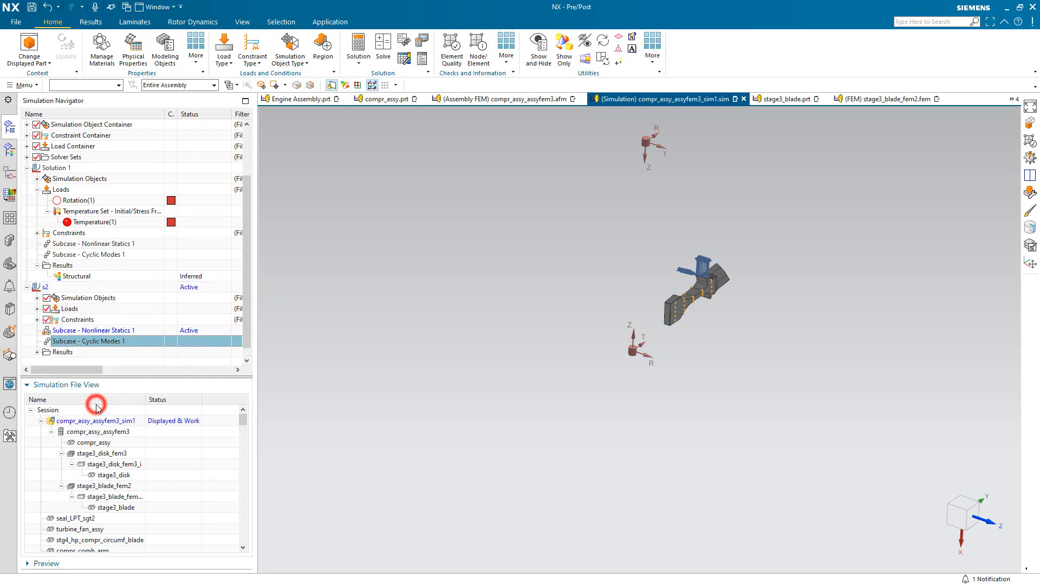
- Solve solution s2 with the model setup check enabled, and close the solution monitor, information and job monitor windows when the job completes
right_click(54, 312)
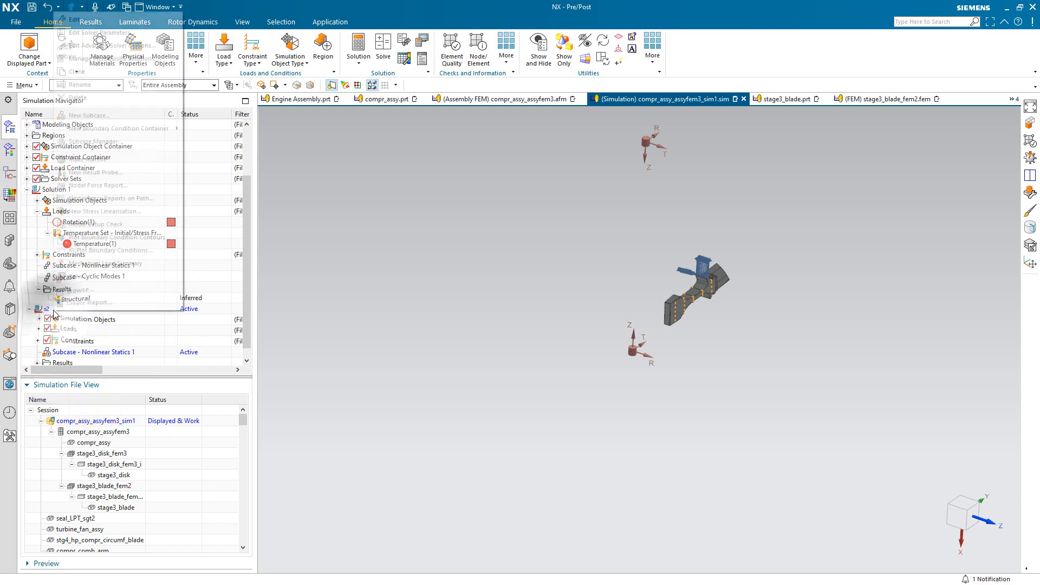
click(78, 277)
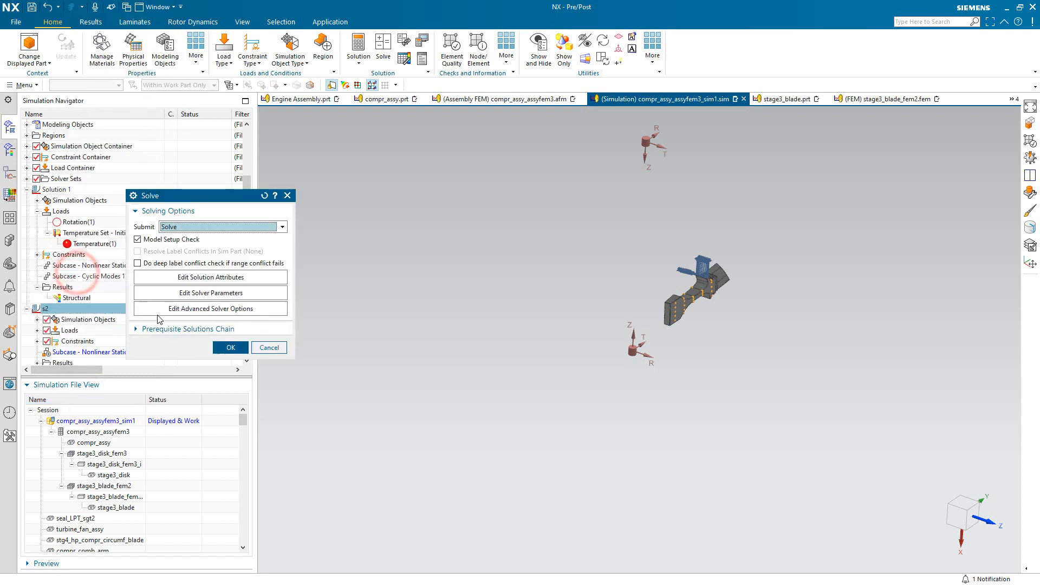
click(233, 348)
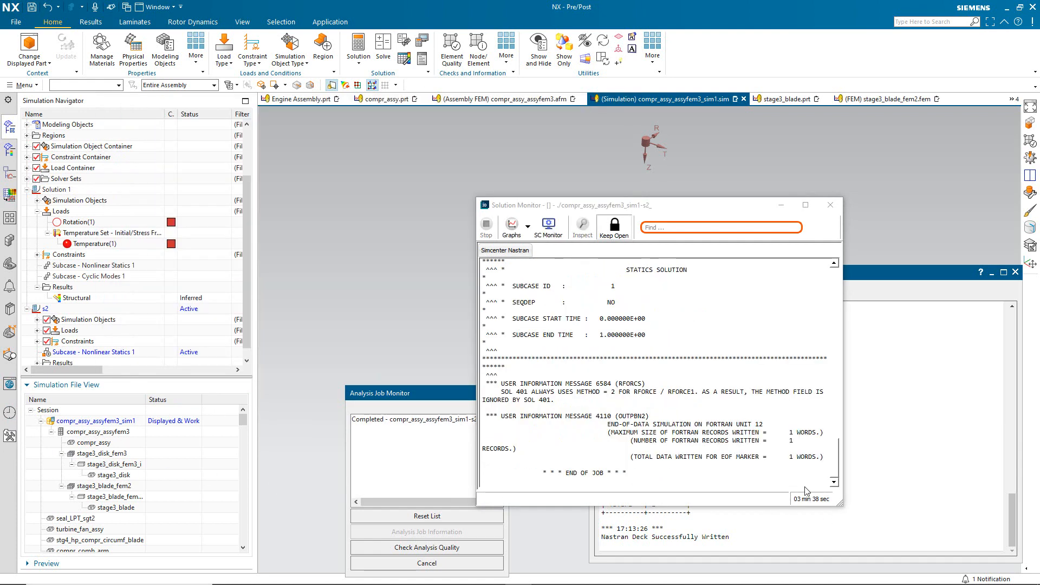
click(831, 205)
click(1015, 274)
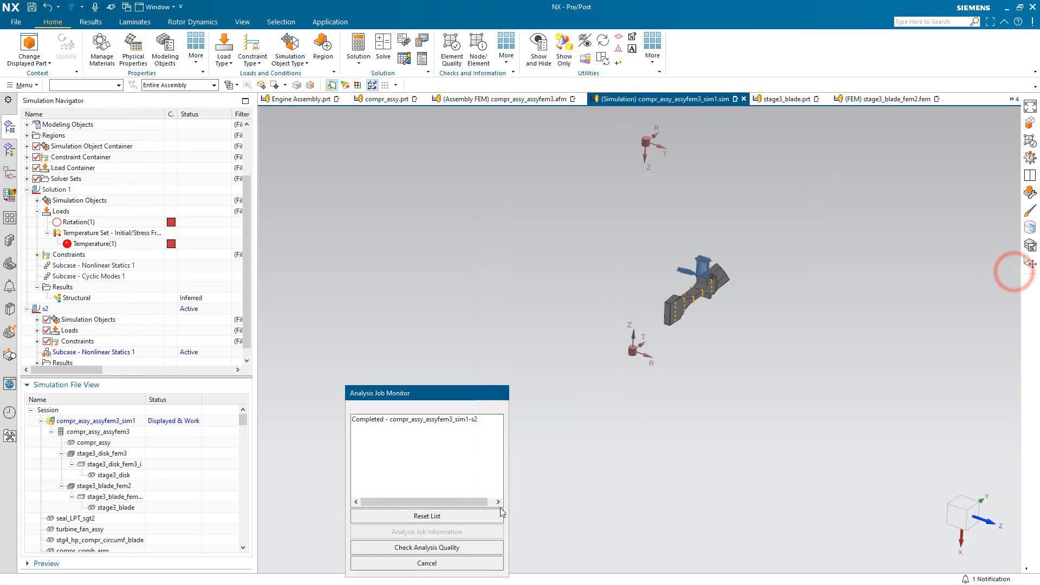
click(477, 562)
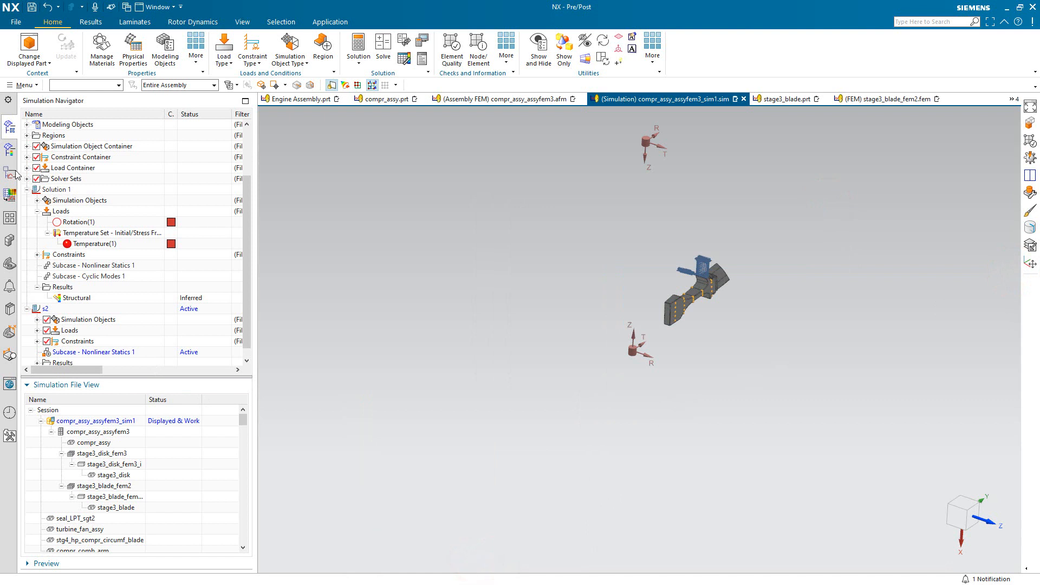
- Load the structural results of s2 for post-processing and switch the view layout to Side by Side
click(9, 153)
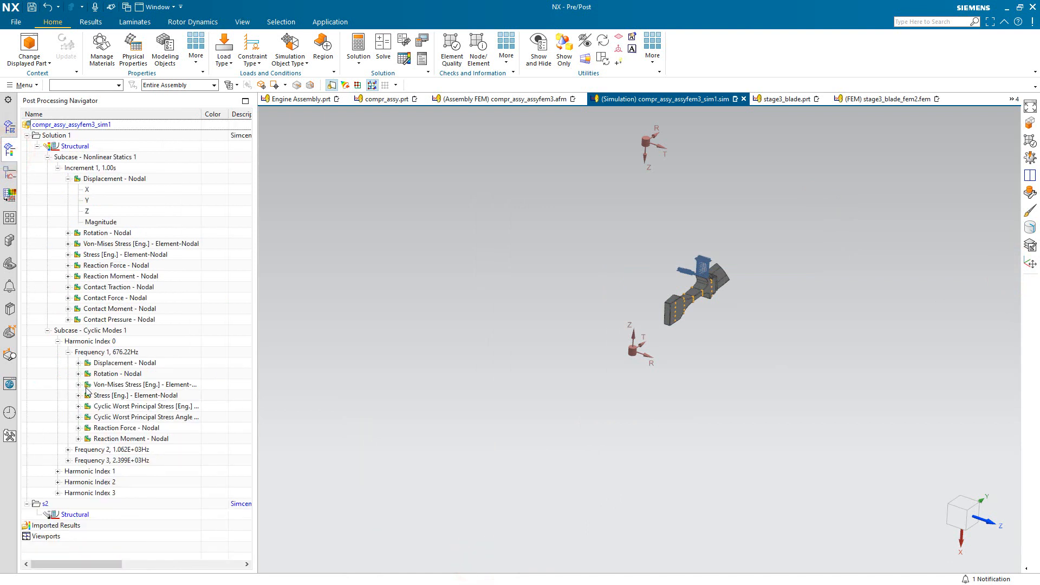
double_click(60, 513)
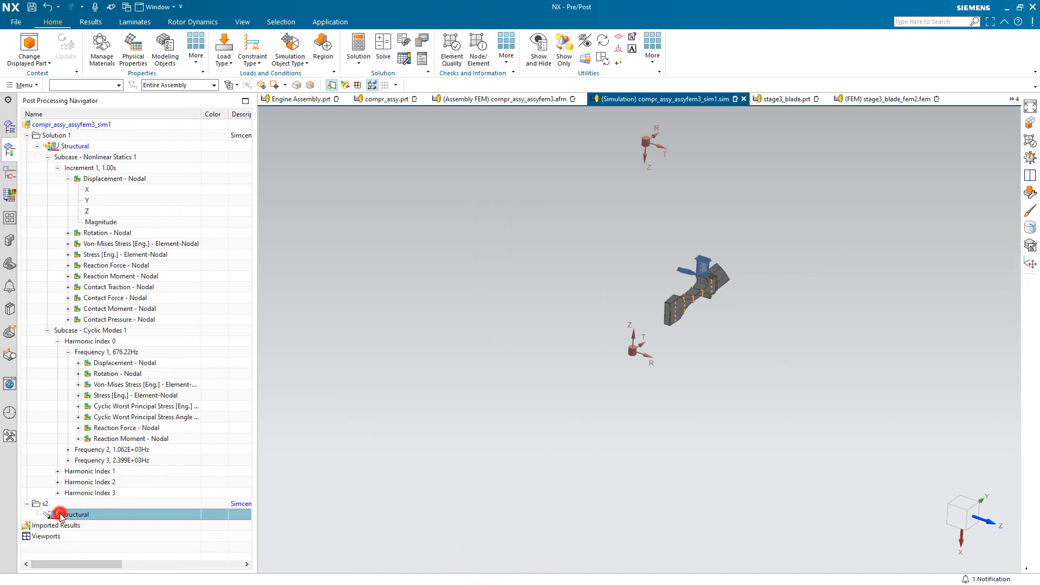
click(37, 514)
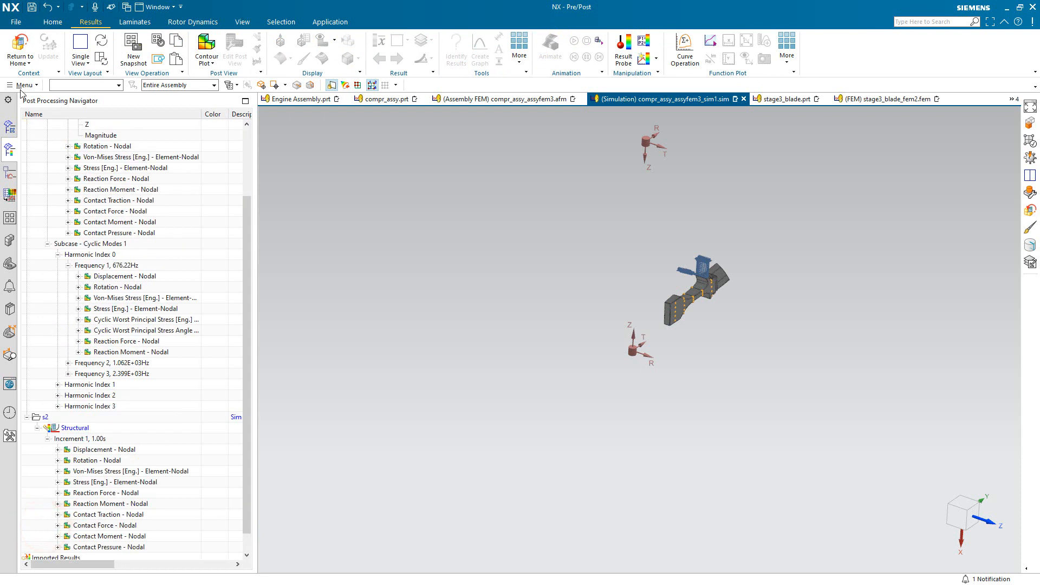
click(80, 60)
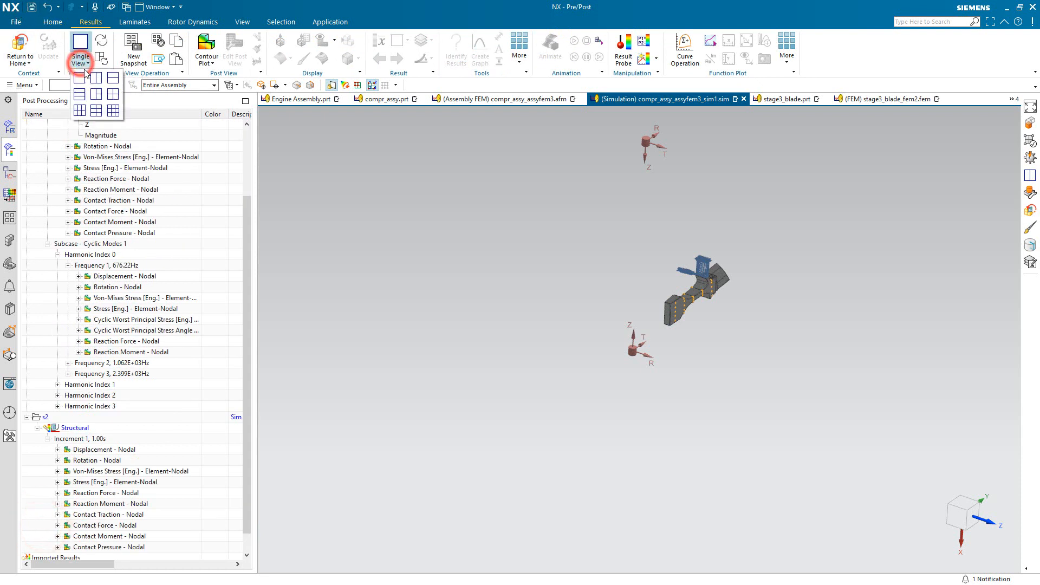
click(96, 81)
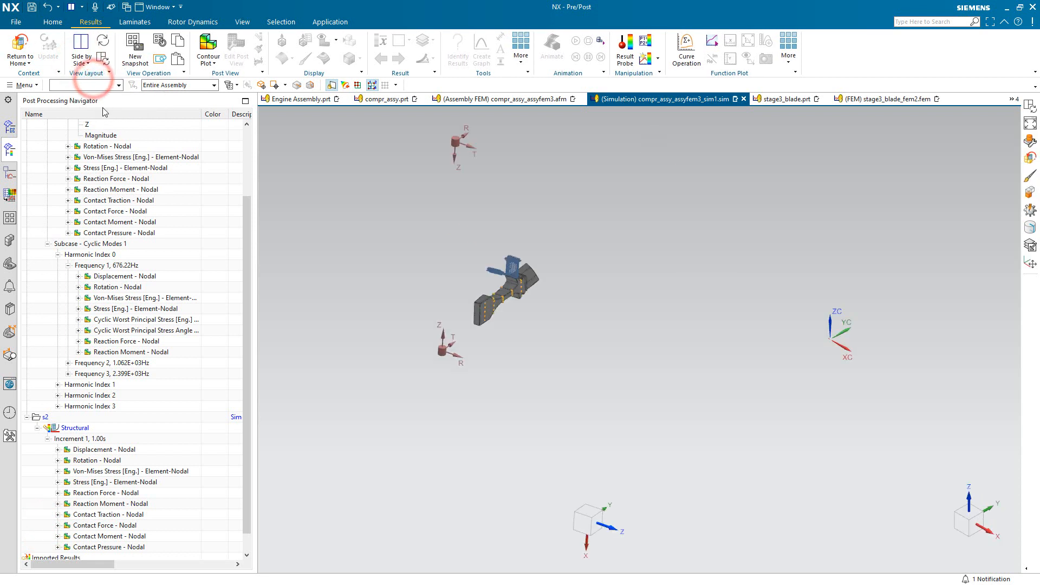
- Plot the element-nodal Von-Mises stress of Solution 1's Nonlinear Statics 1 subcase in the first side-by-side viewport
scroll(103, 224, up, 1)
scroll(103, 224, up, 1)
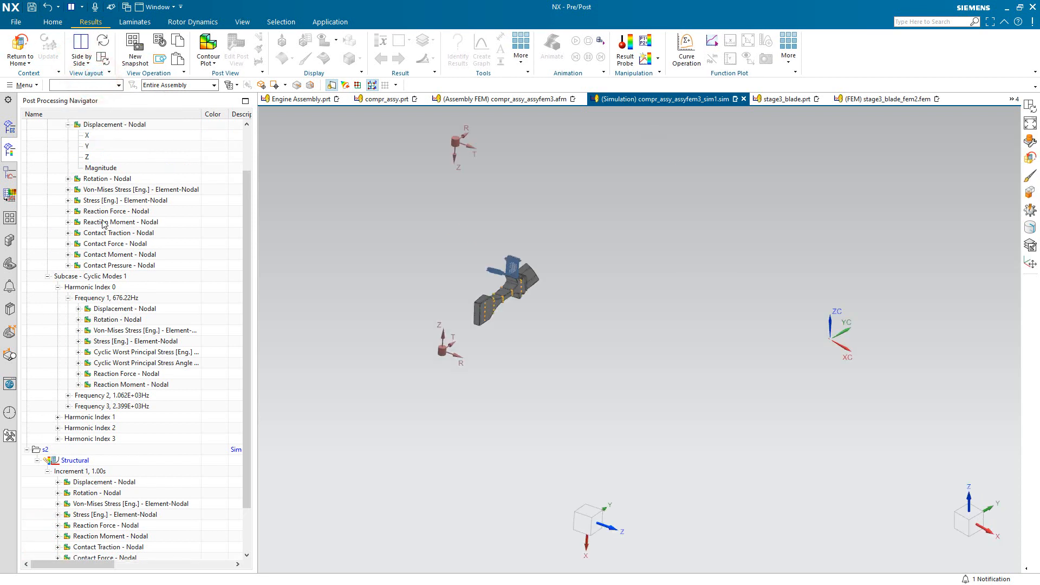
scroll(103, 225, up, 2)
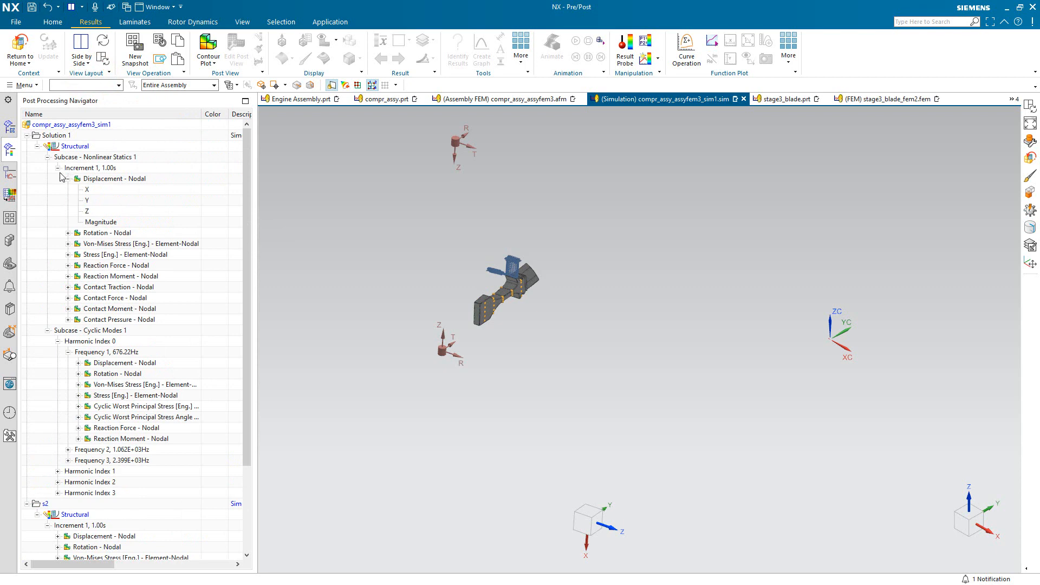
double_click(98, 256)
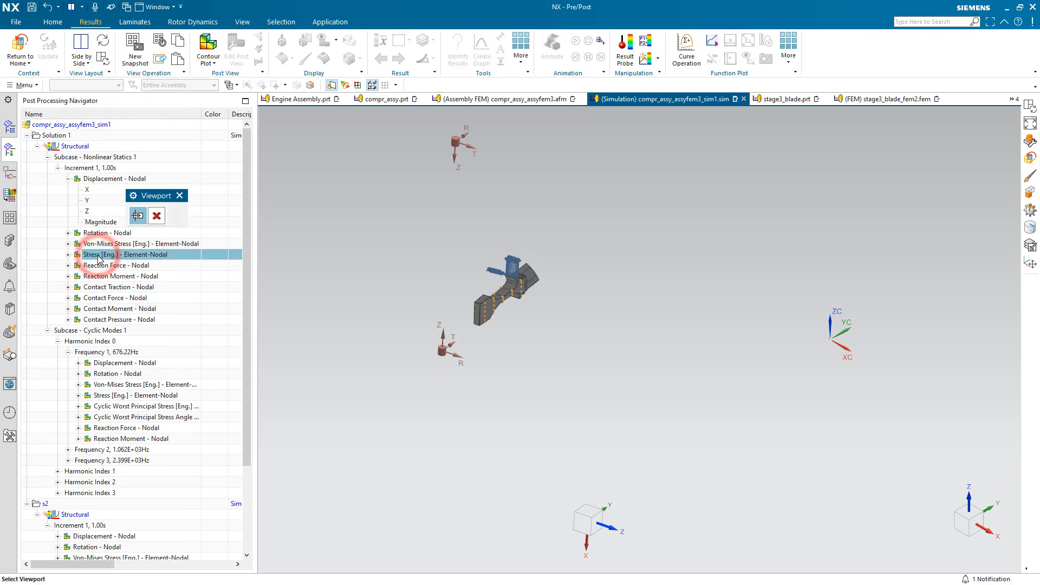
click(126, 244)
click(327, 258)
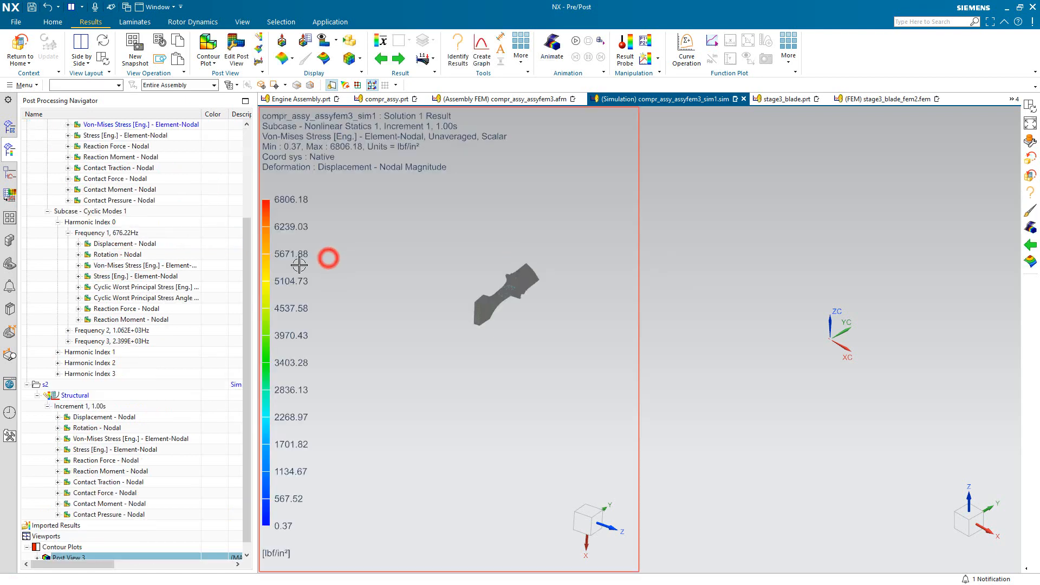
- Plot the element-nodal Von-Mises stress of s2 in the second viewport and synchronize the two views
click(79, 428)
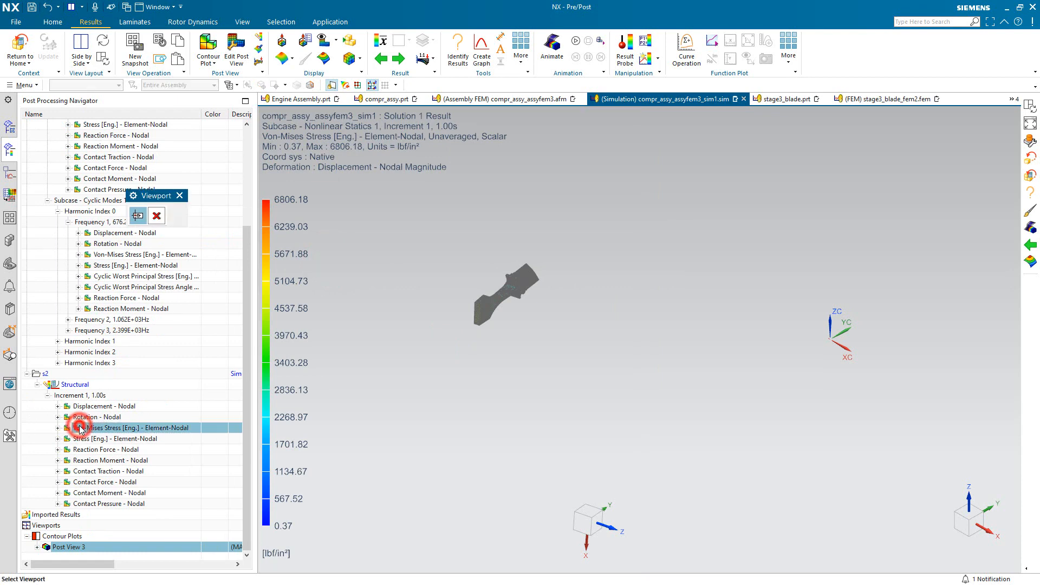
click(871, 246)
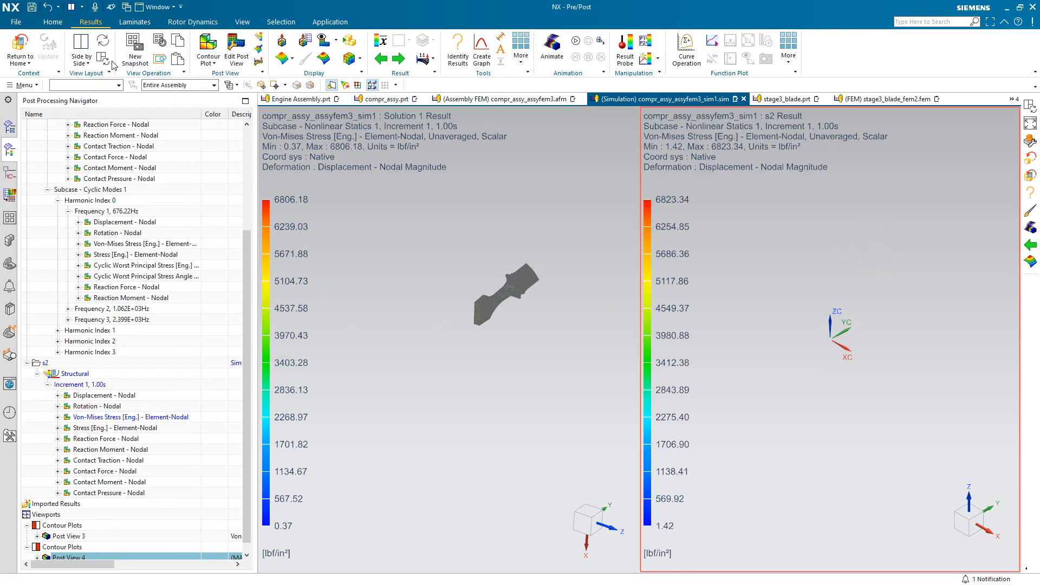
click(102, 42)
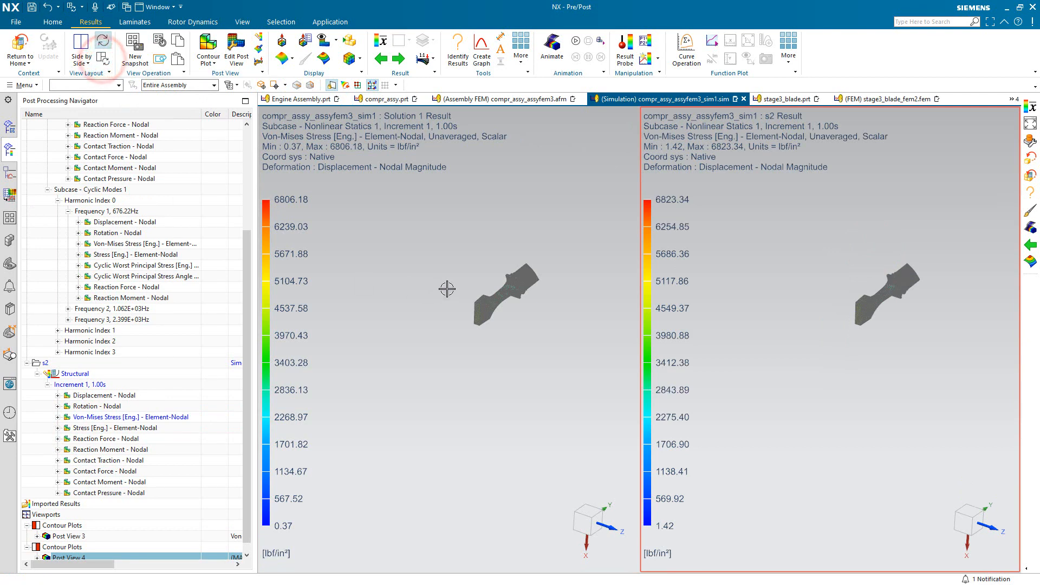
scroll(529, 261, up, 5)
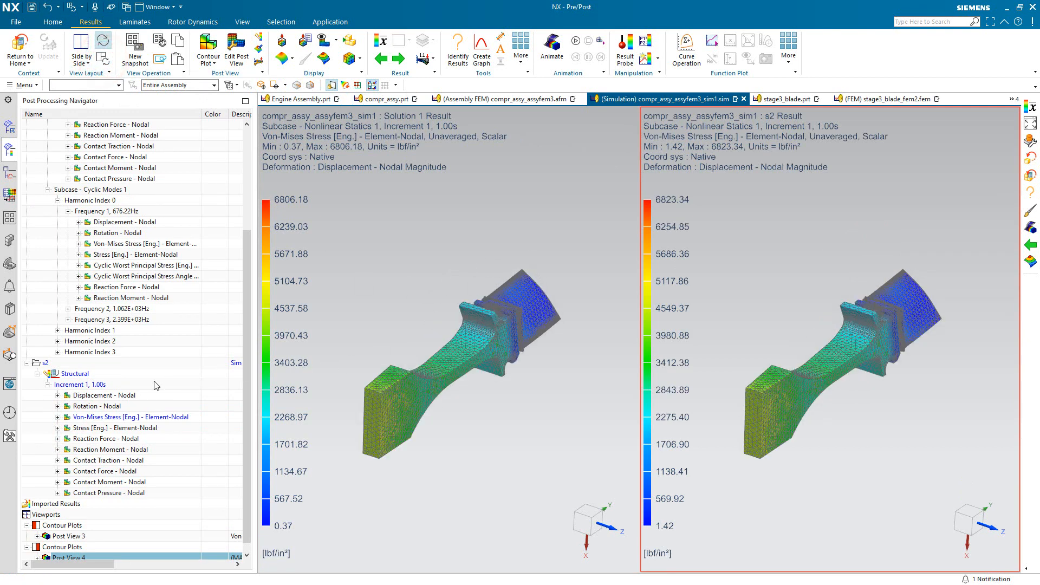
- Select both post views and display them with feature edges only and banded contours
scroll(130, 438, down, 1)
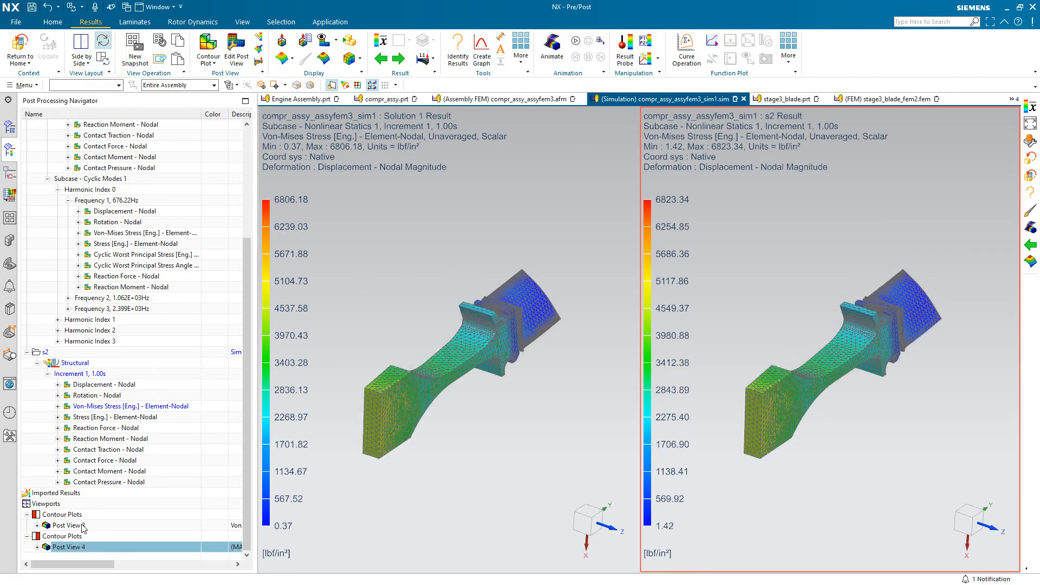
ctrl+click(81, 525)
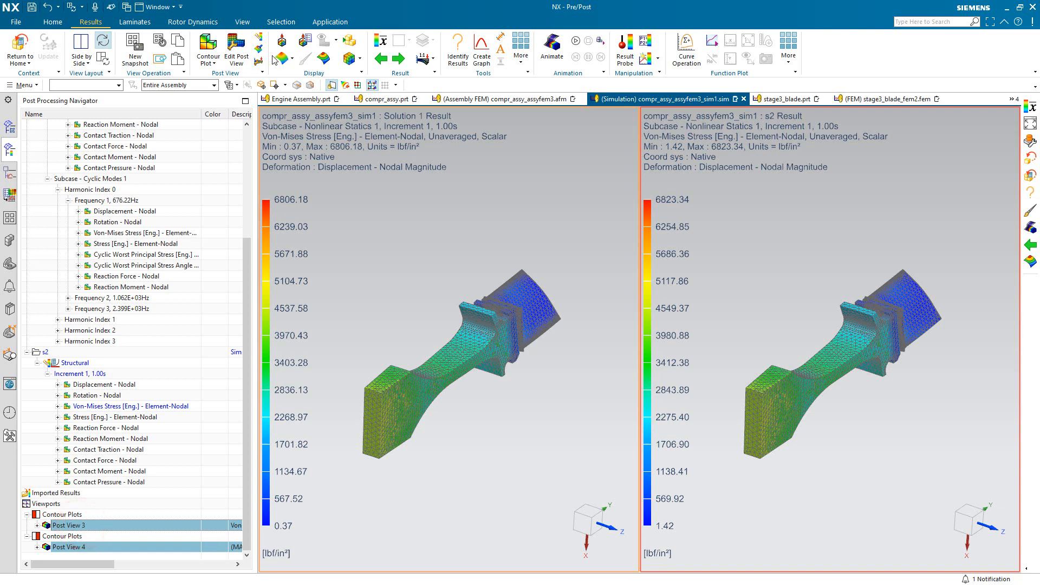
click(349, 58)
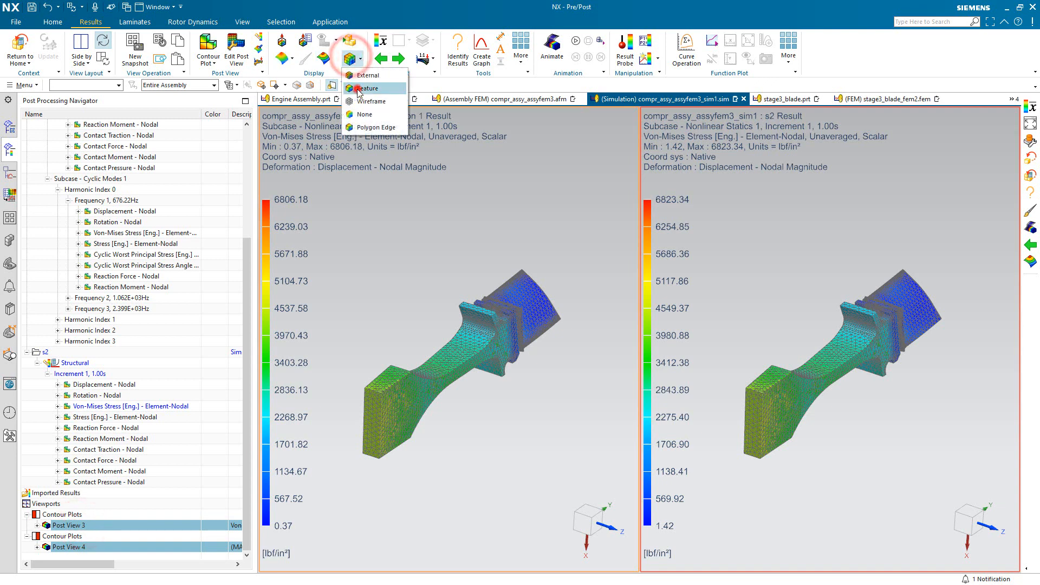
click(357, 89)
click(325, 55)
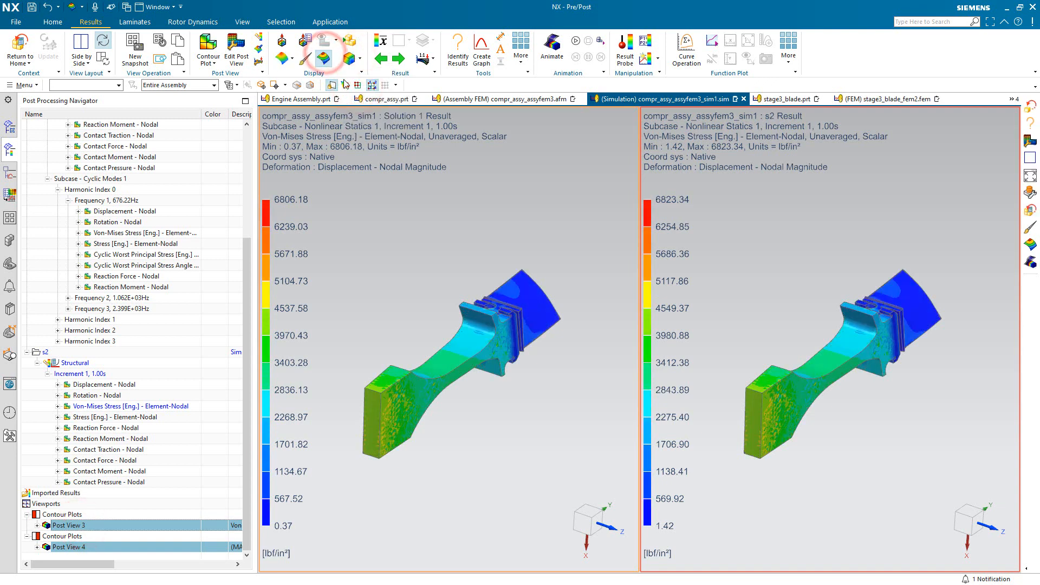
middle_drag(480, 223, 441, 247)
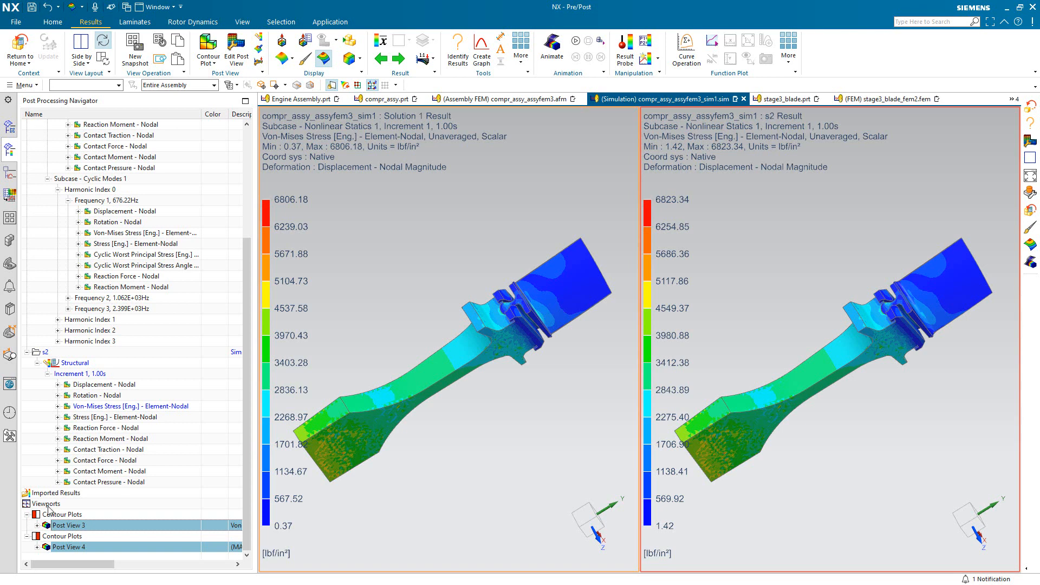
- Hide stage3_disk_fem3.fem in both post views, leaving only the blade mesh displayed
click(37, 525)
scroll(38, 536, down, 1)
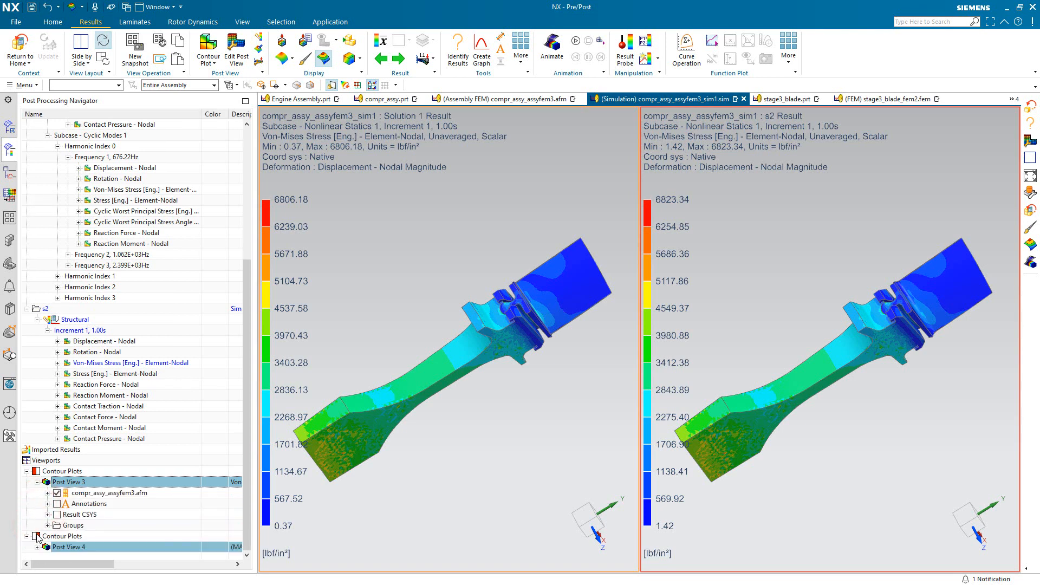
click(37, 548)
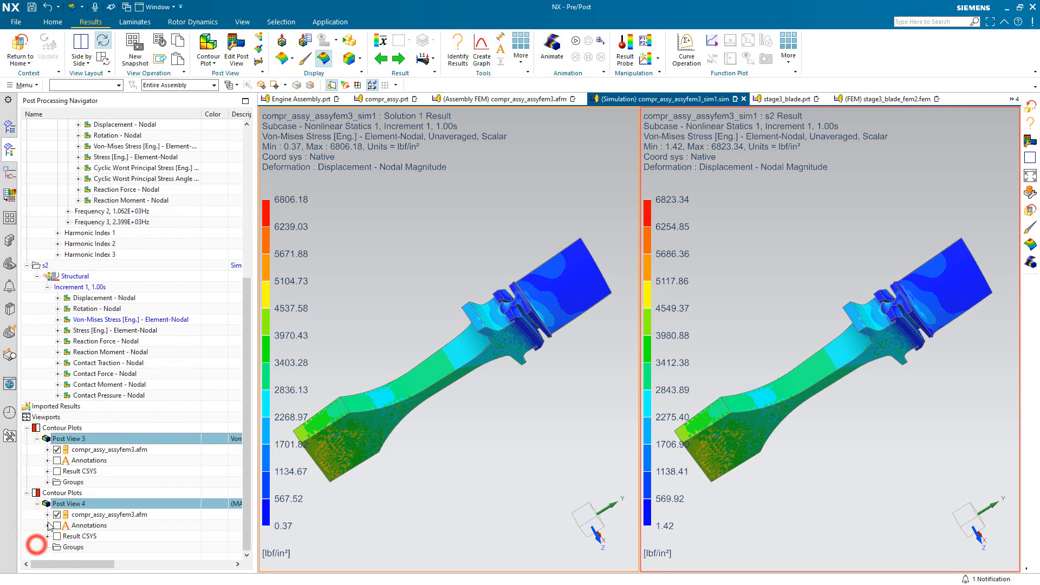
click(48, 449)
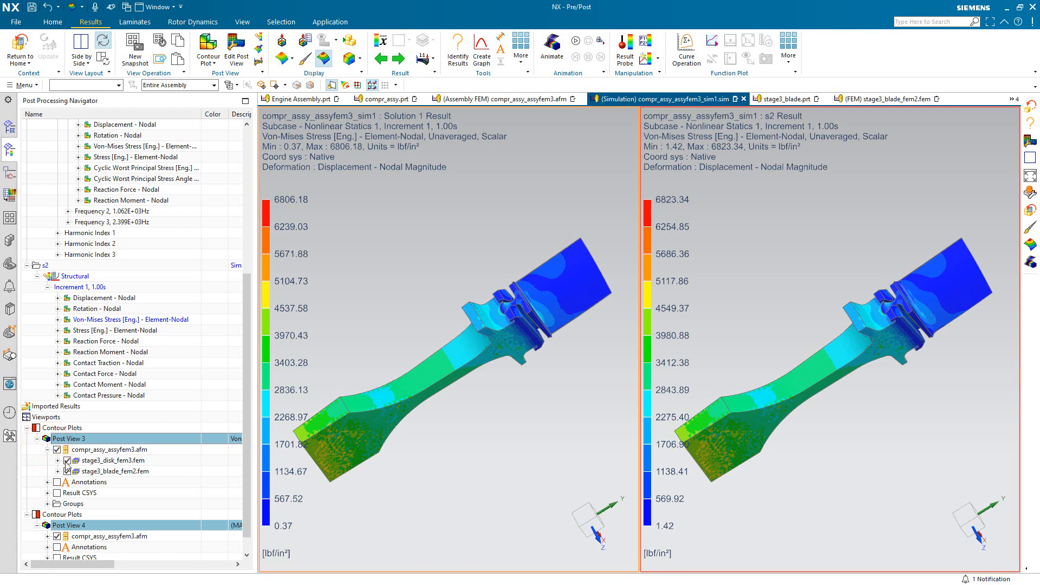
click(67, 461)
scroll(61, 516, down, 1)
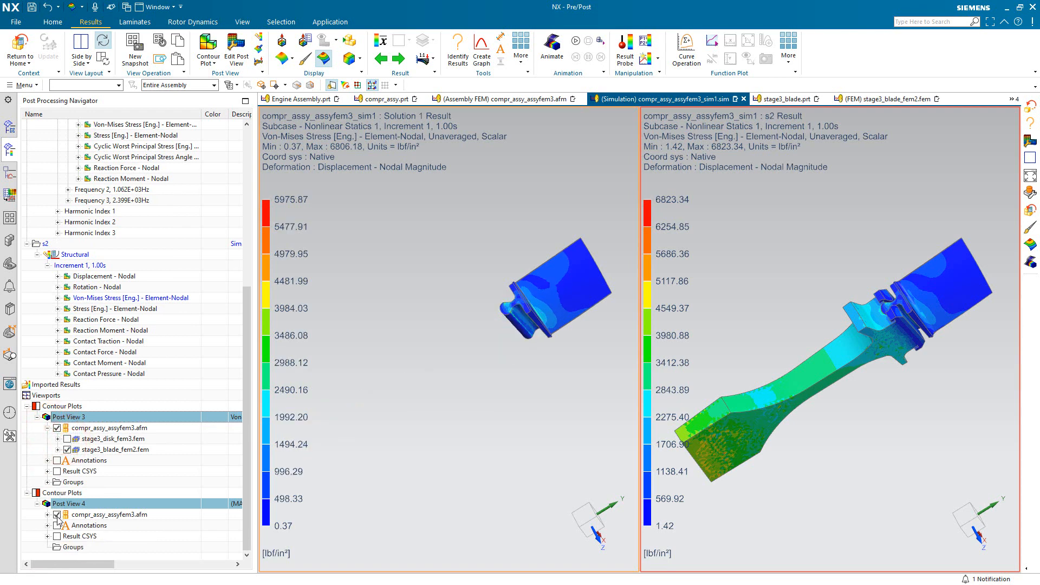
click(48, 515)
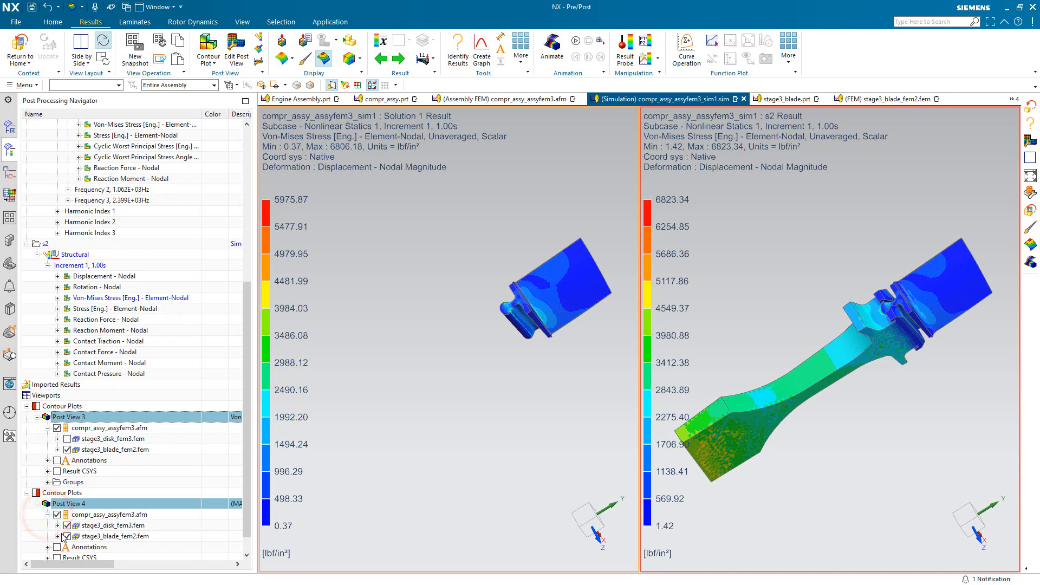
click(66, 526)
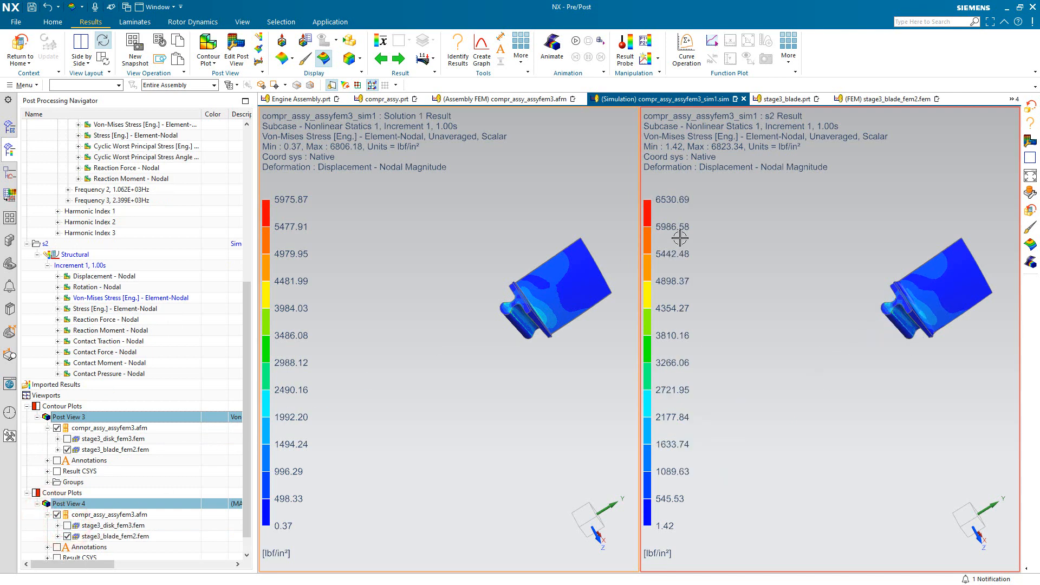
- Examine the Von-Mises stress concentration at the blade root blend in both synchronized views
scroll(612, 270, up, 1)
scroll(611, 269, up, 3)
middle_drag(450, 311, 450, 415)
scroll(463, 402, up, 2)
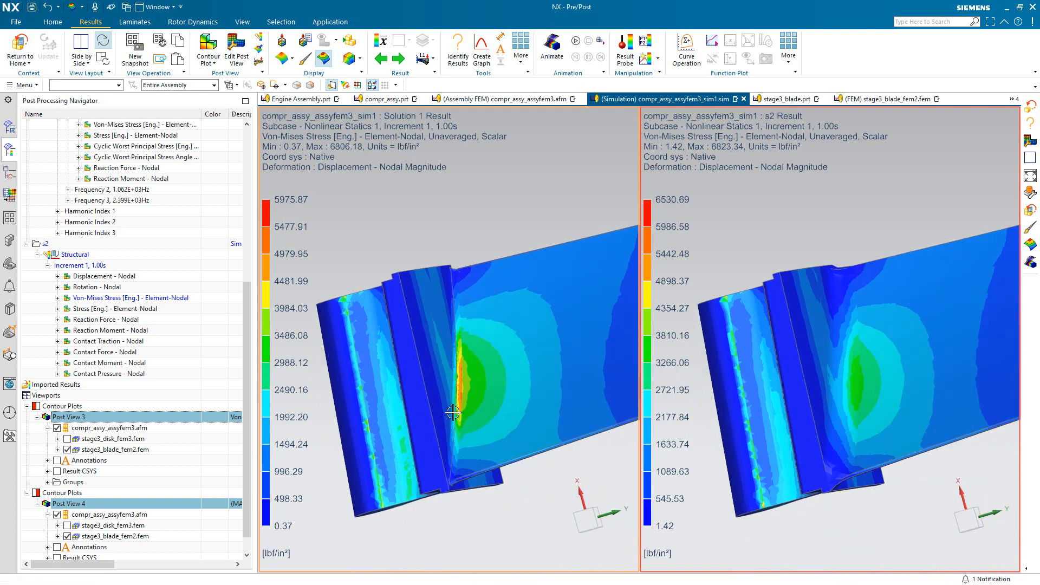
scroll(485, 387, up, 3)
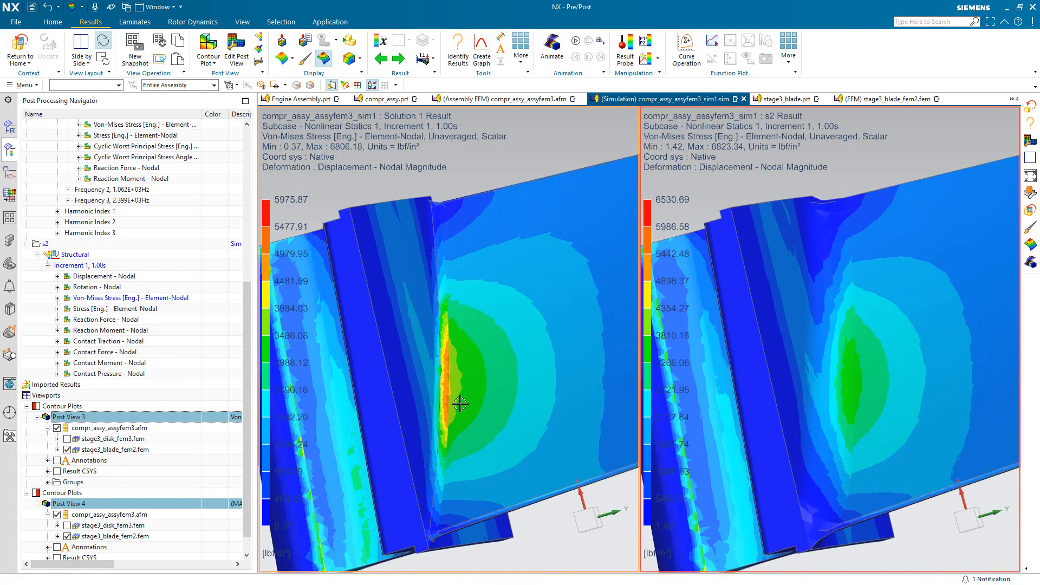
scroll(460, 404, down, 1)
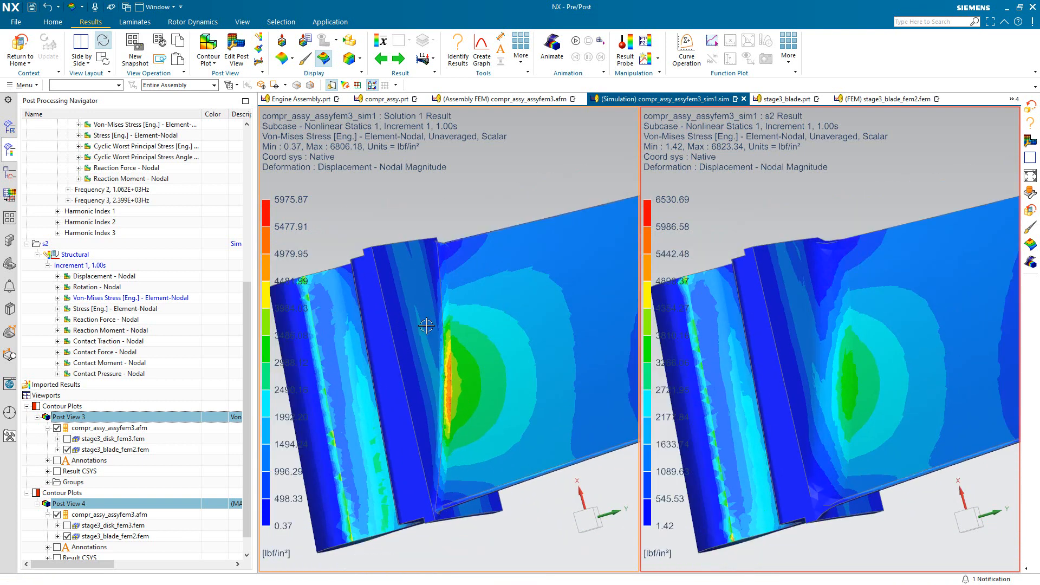
middle_drag(427, 331, 393, 237)
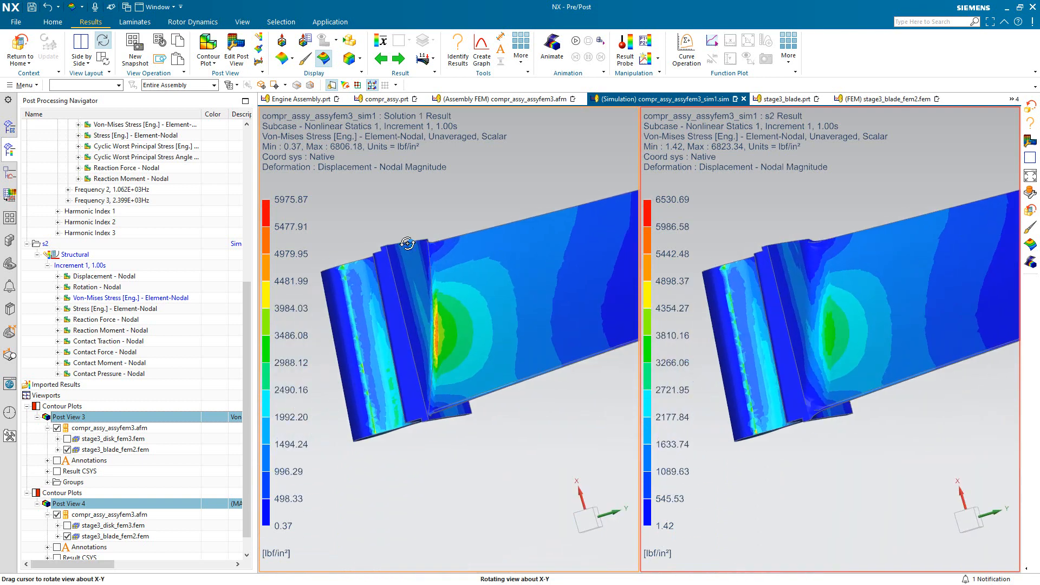
- Switch both post views to nodal-averaged stress and give them specified legend extremes with a maximum of 4788.186
click(382, 44)
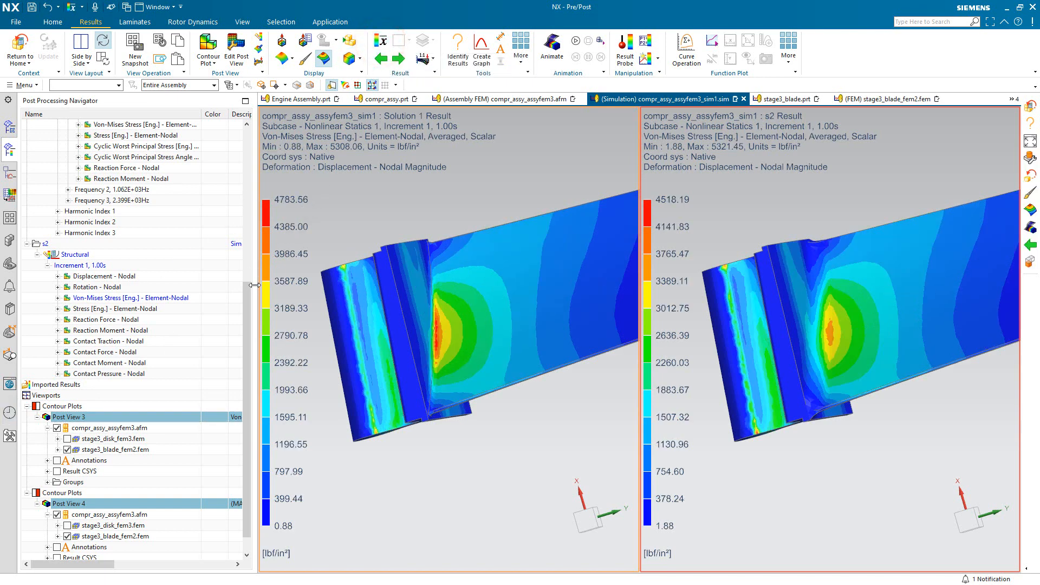
click(236, 48)
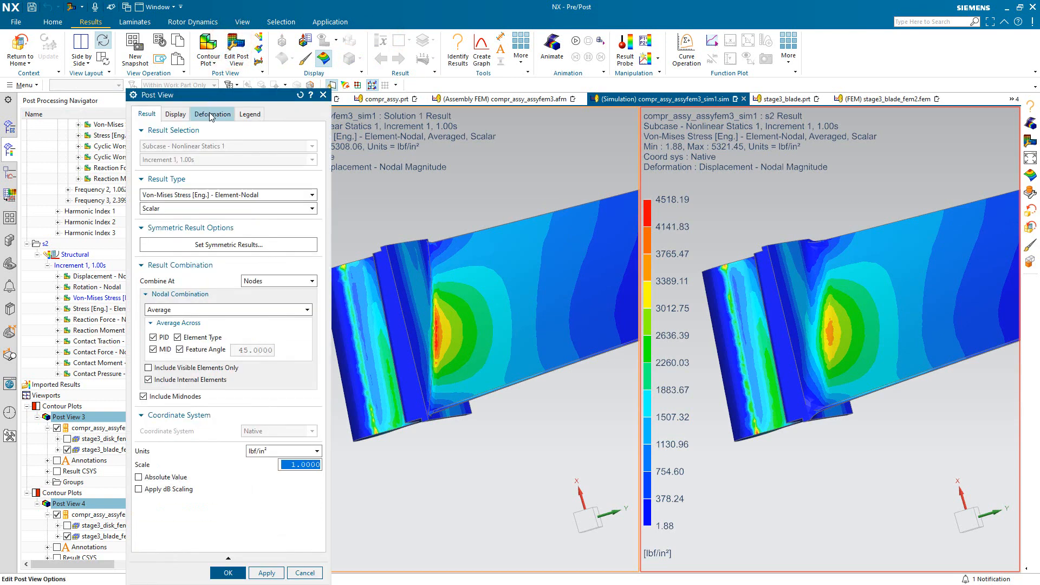
click(211, 114)
click(250, 113)
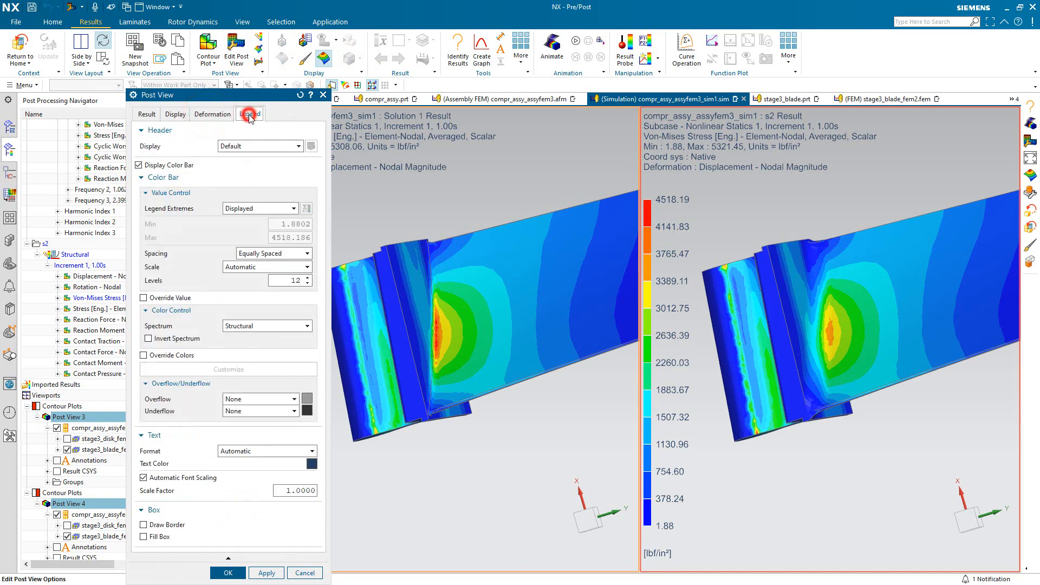
click(248, 208)
click(239, 239)
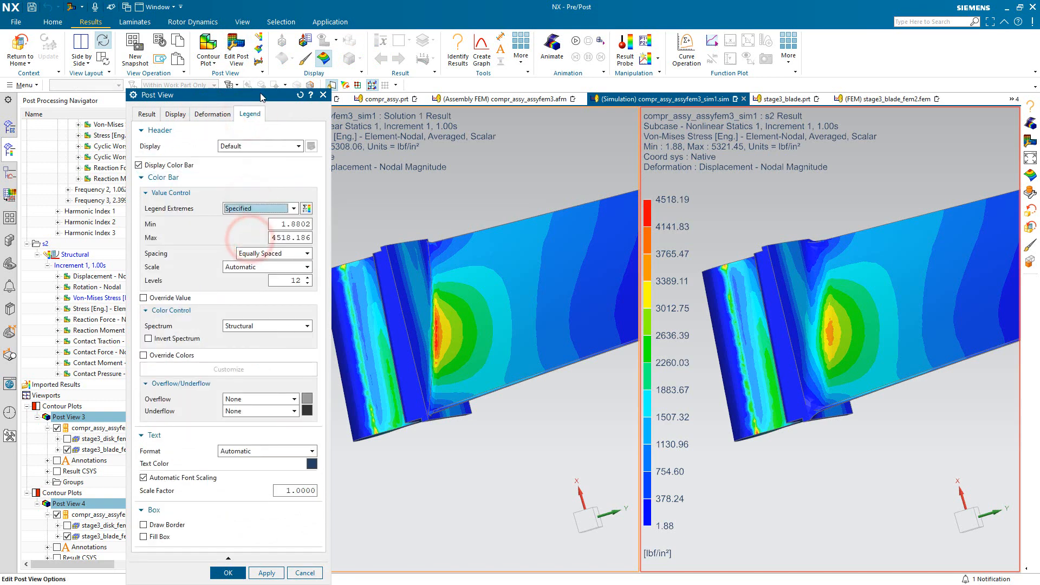
drag(257, 92, 179, 83)
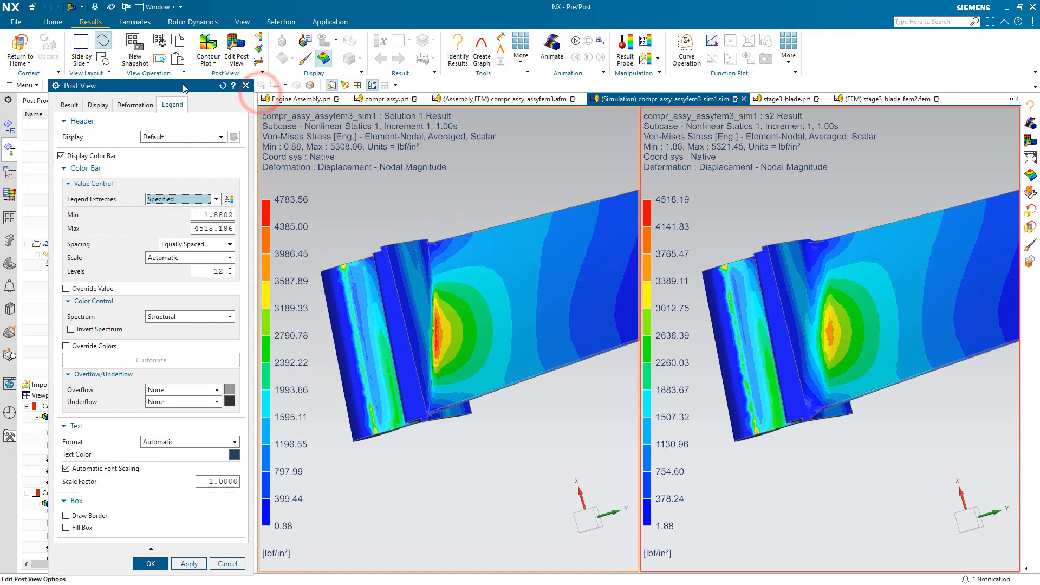
click(204, 229)
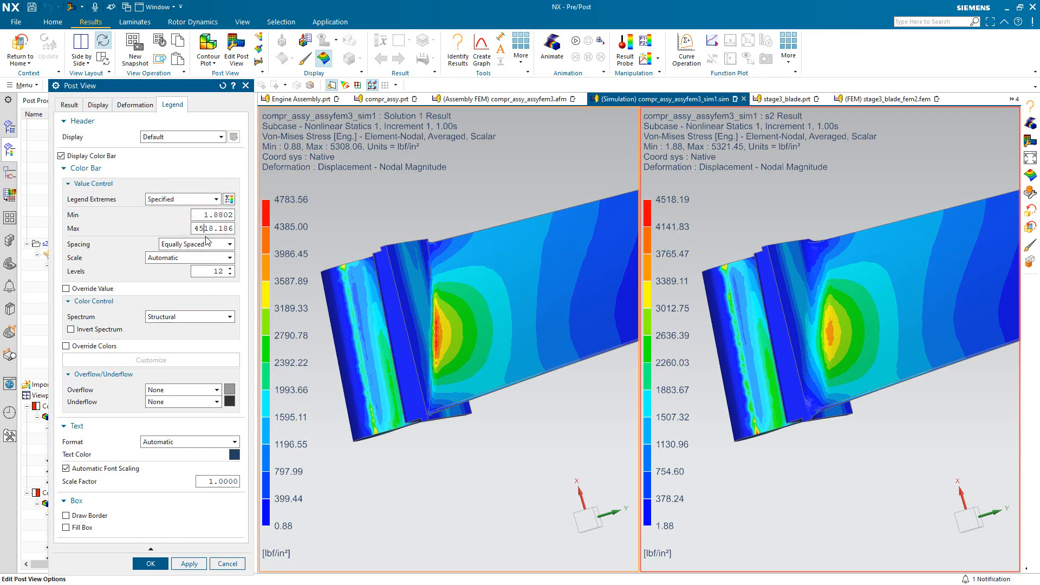
key(BackSpace)
text(78)
click(189, 564)
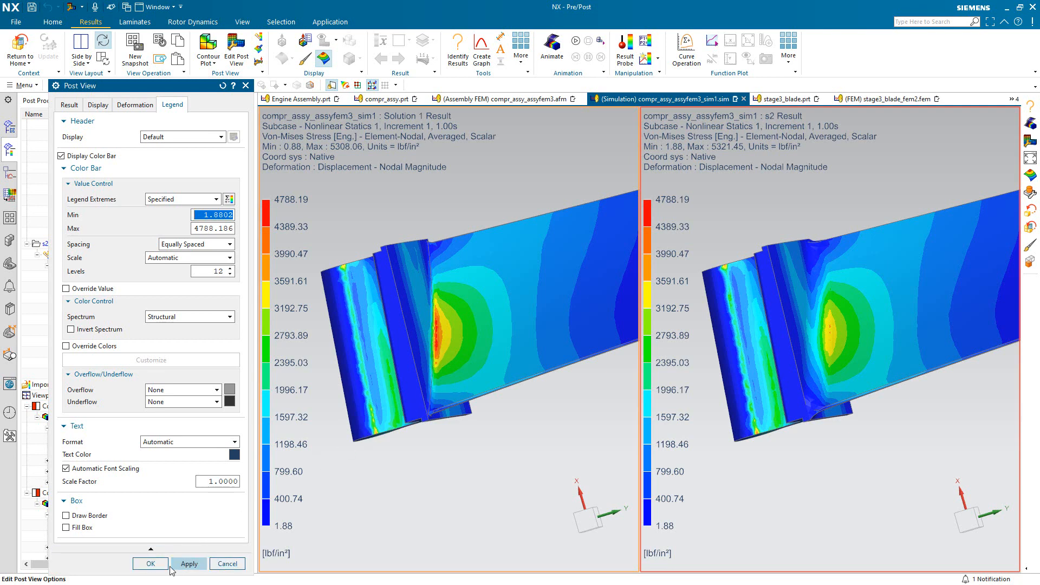
click(166, 565)
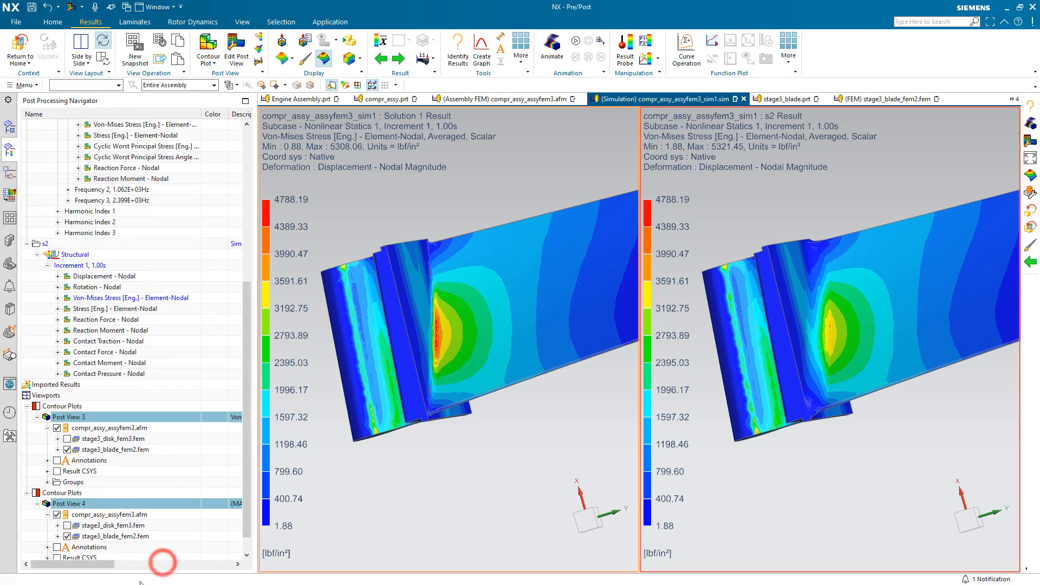